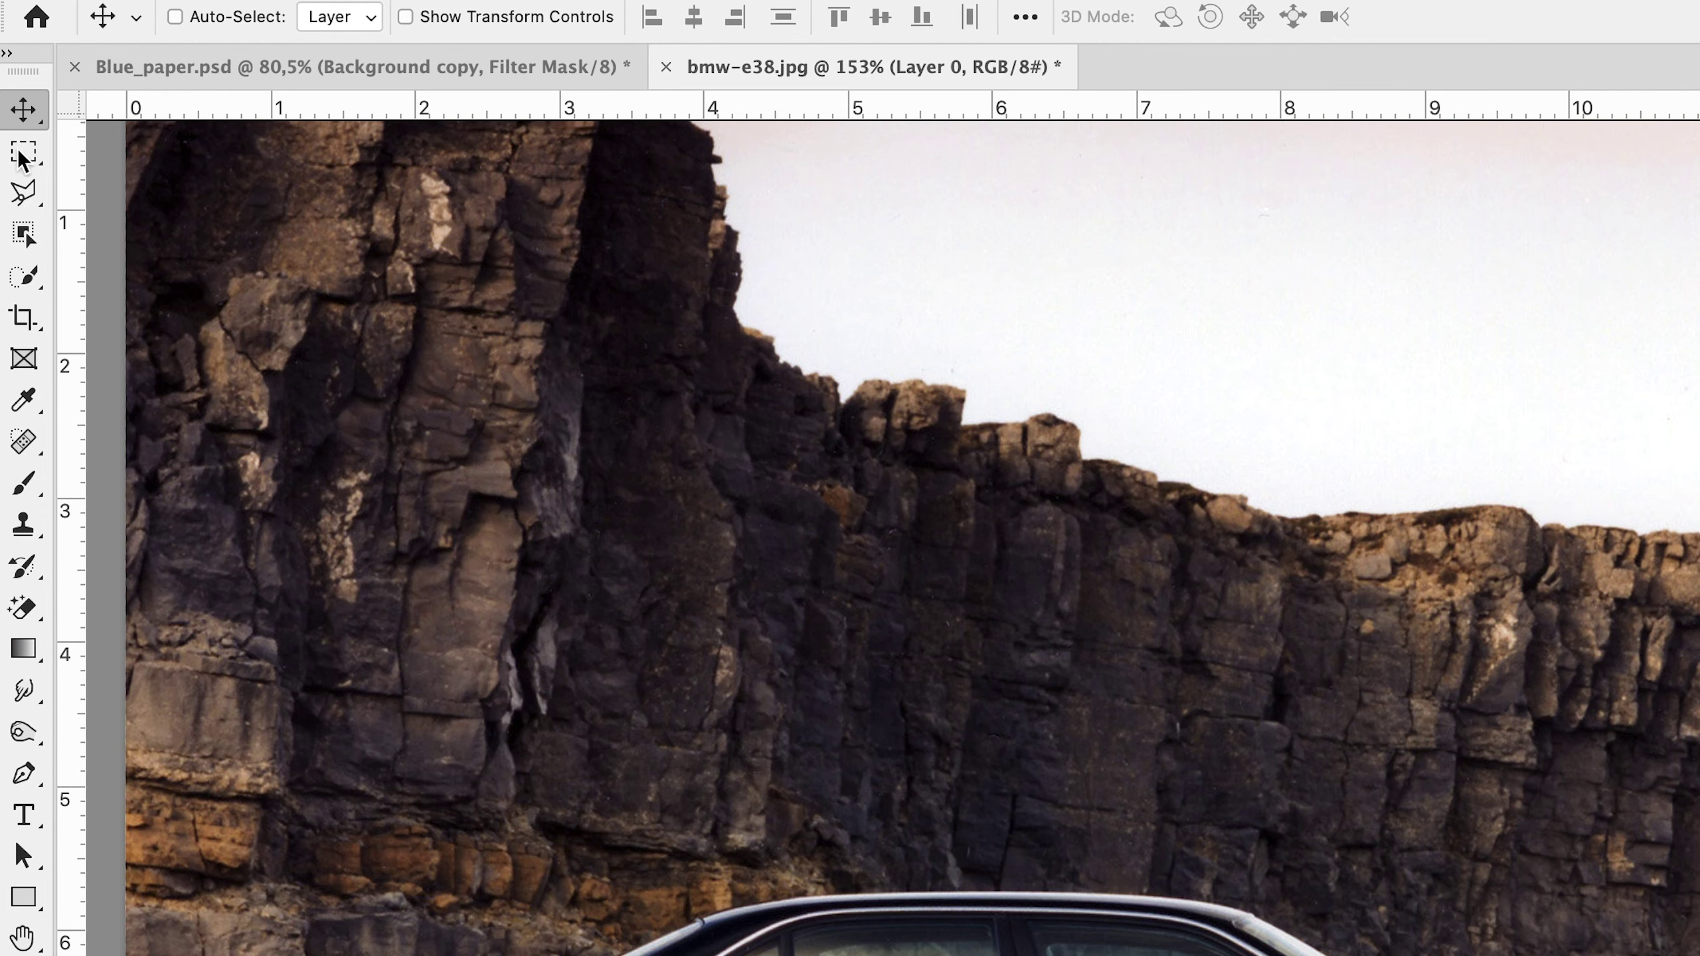
Quick-select the whole car, subtracting the front bumper corner from the selection
left_click(24, 276)
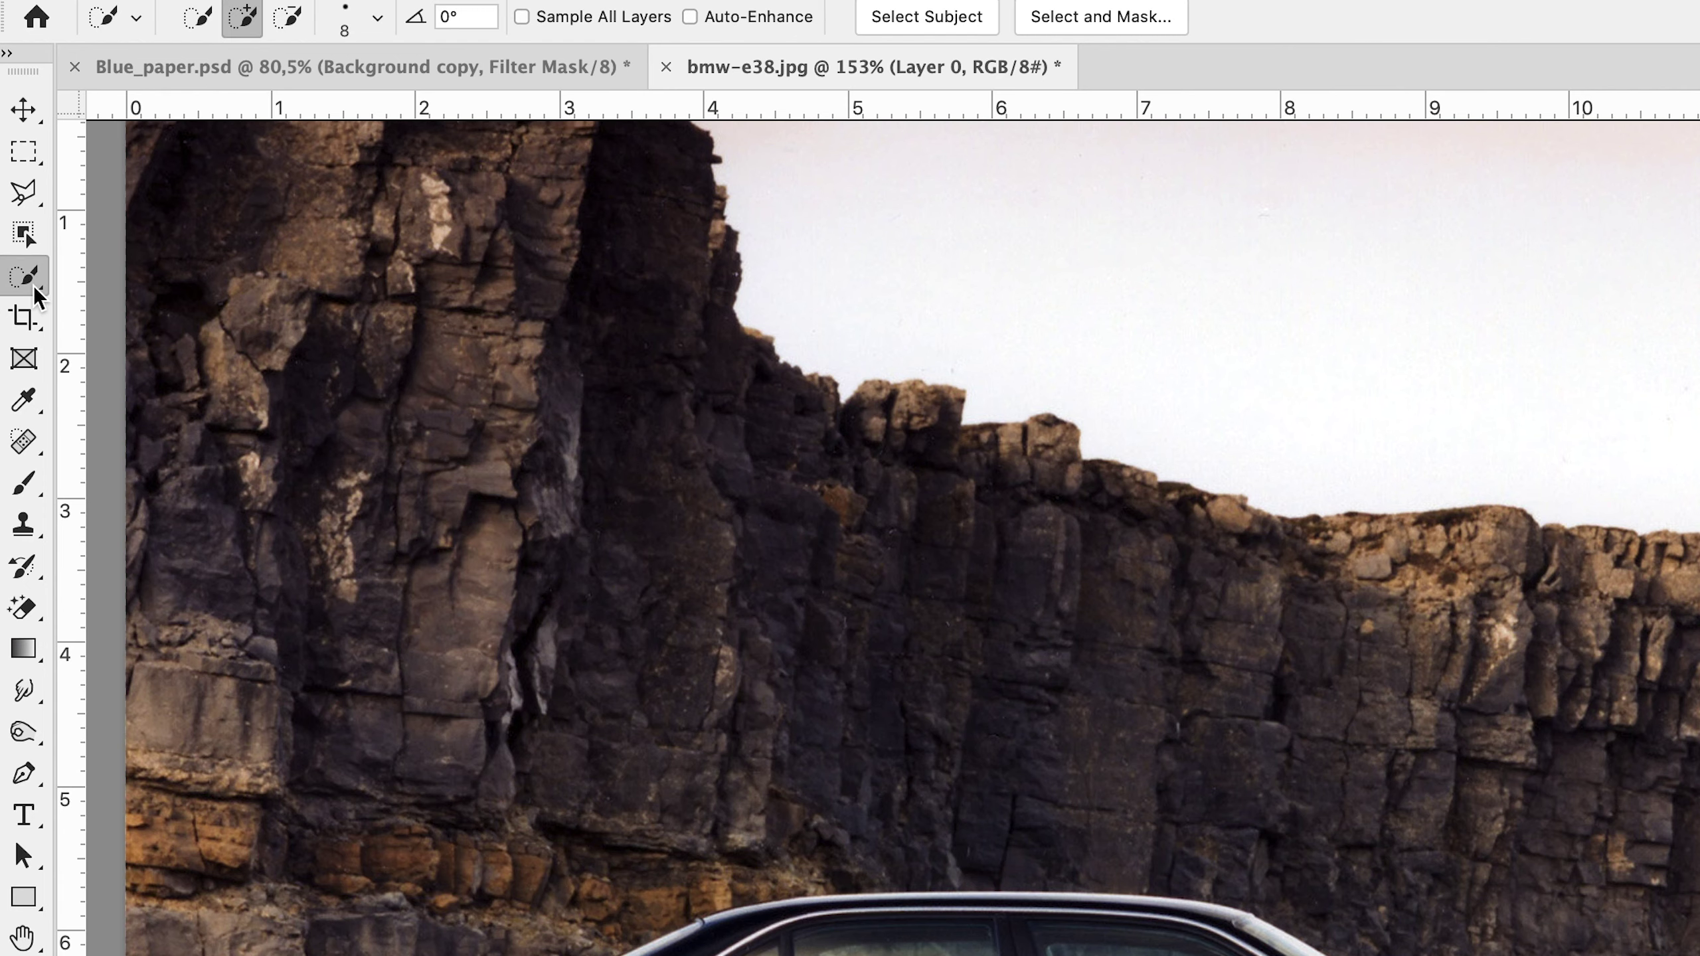
scroll(313, 804, "up", 2)
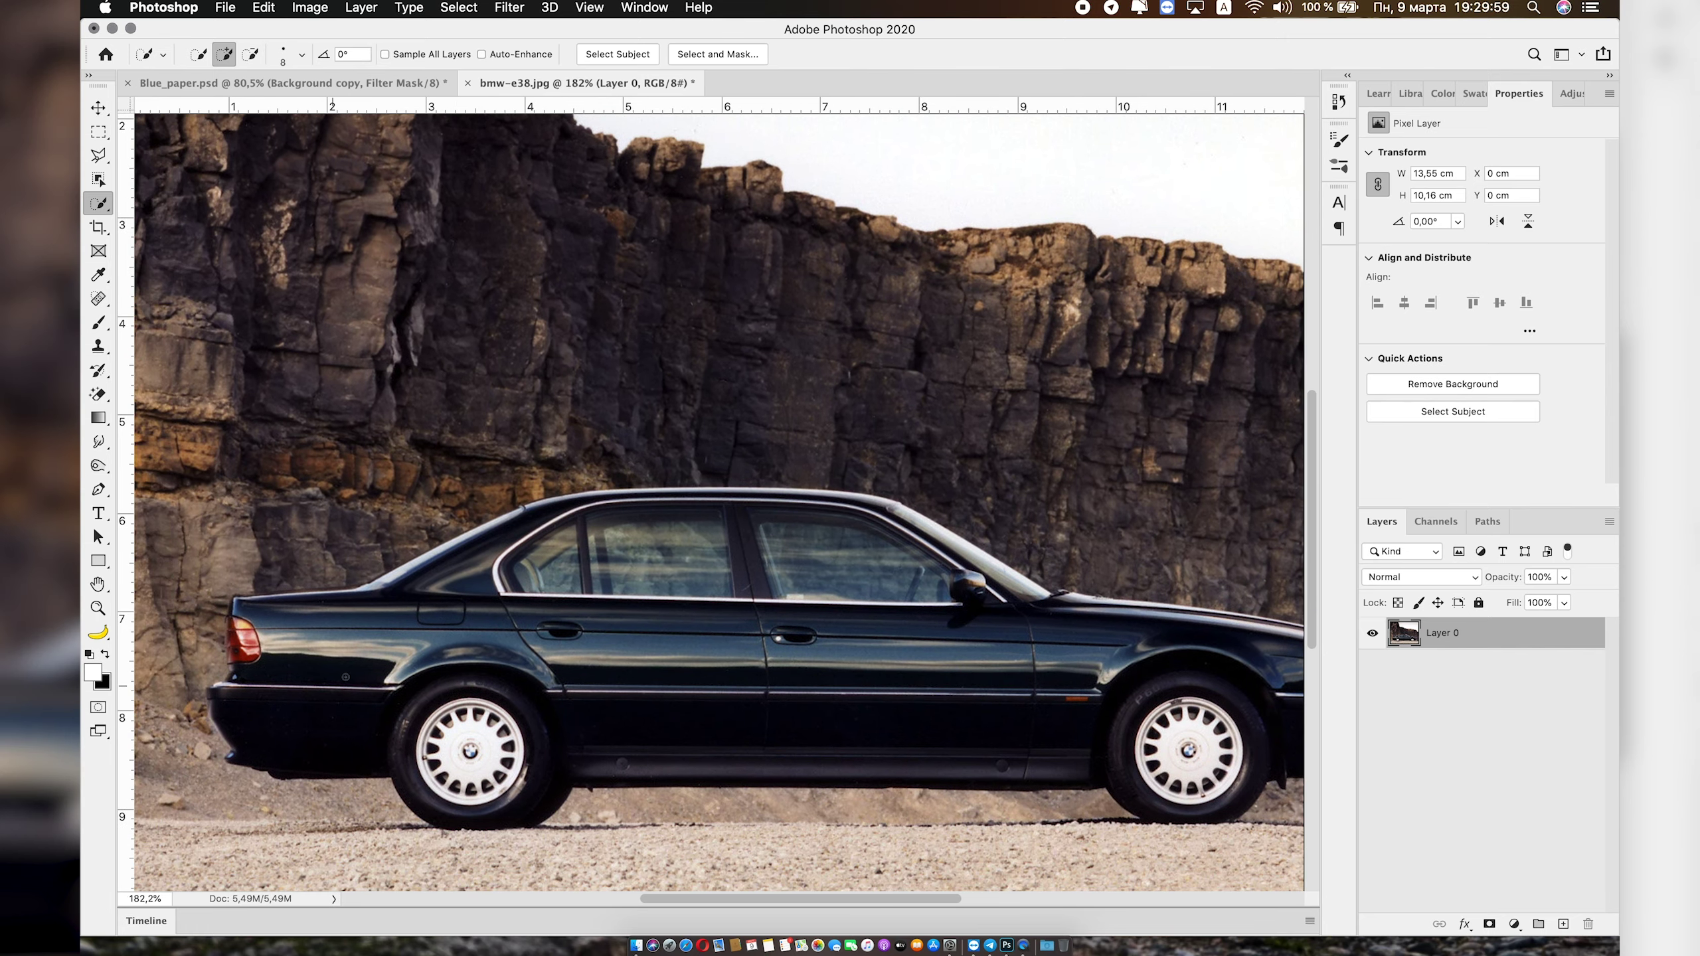
left_click_drag(283, 616, 997, 680)
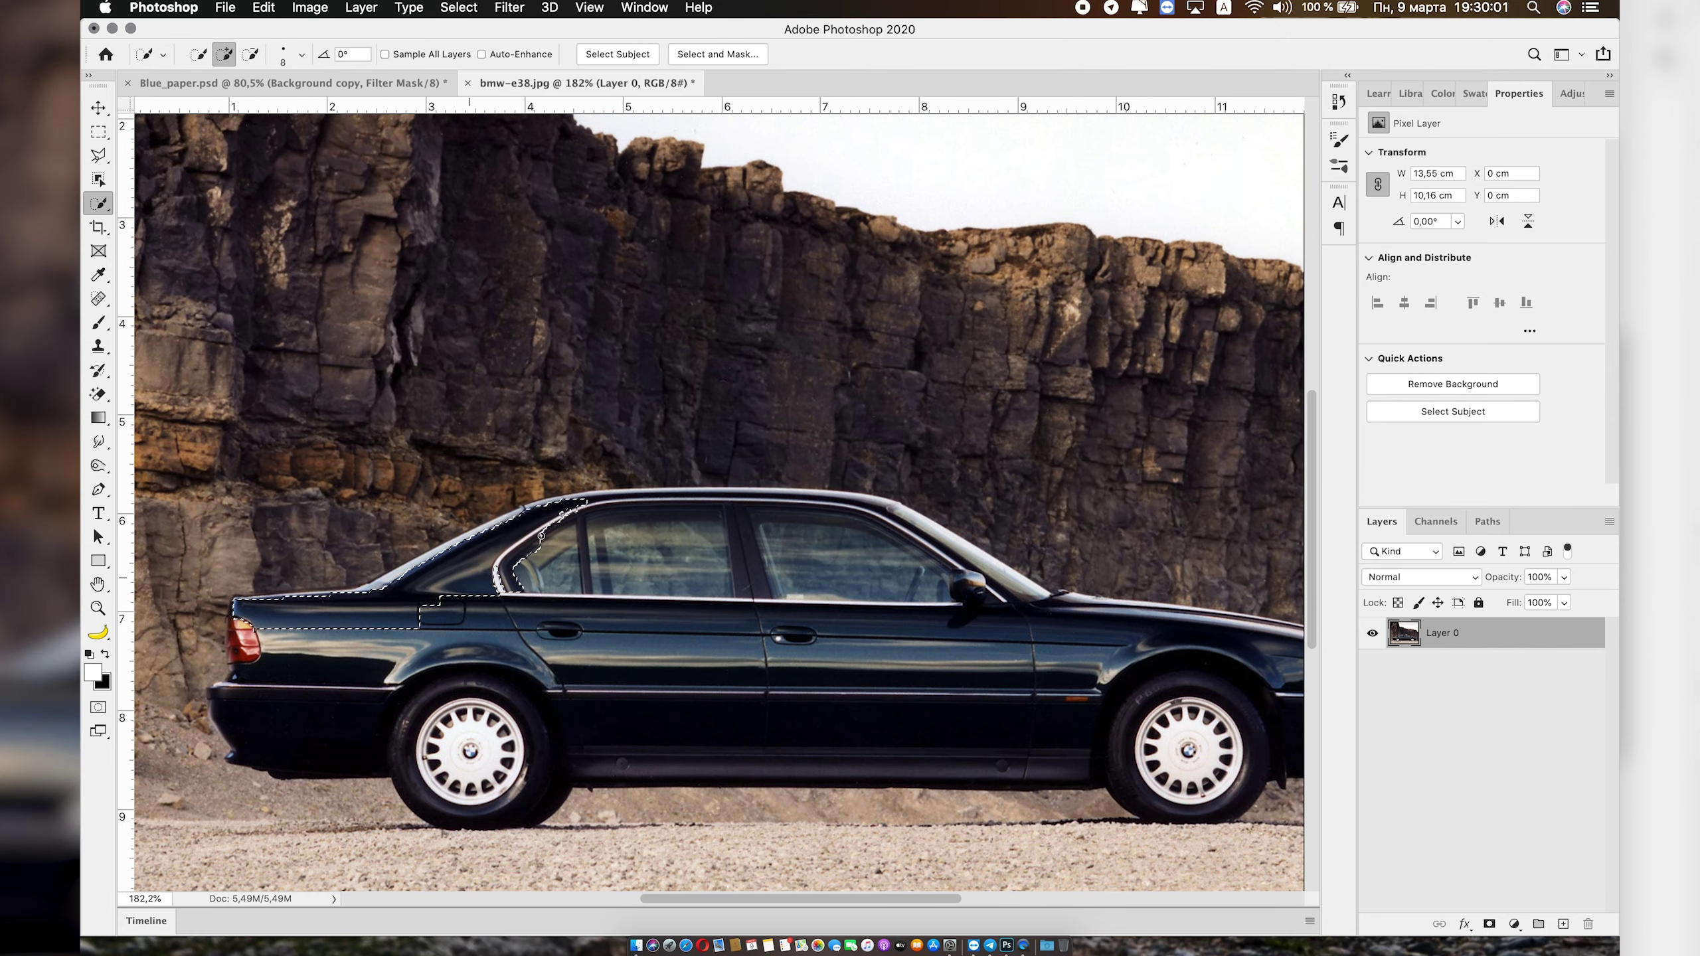
scroll(997, 681, "up", 3)
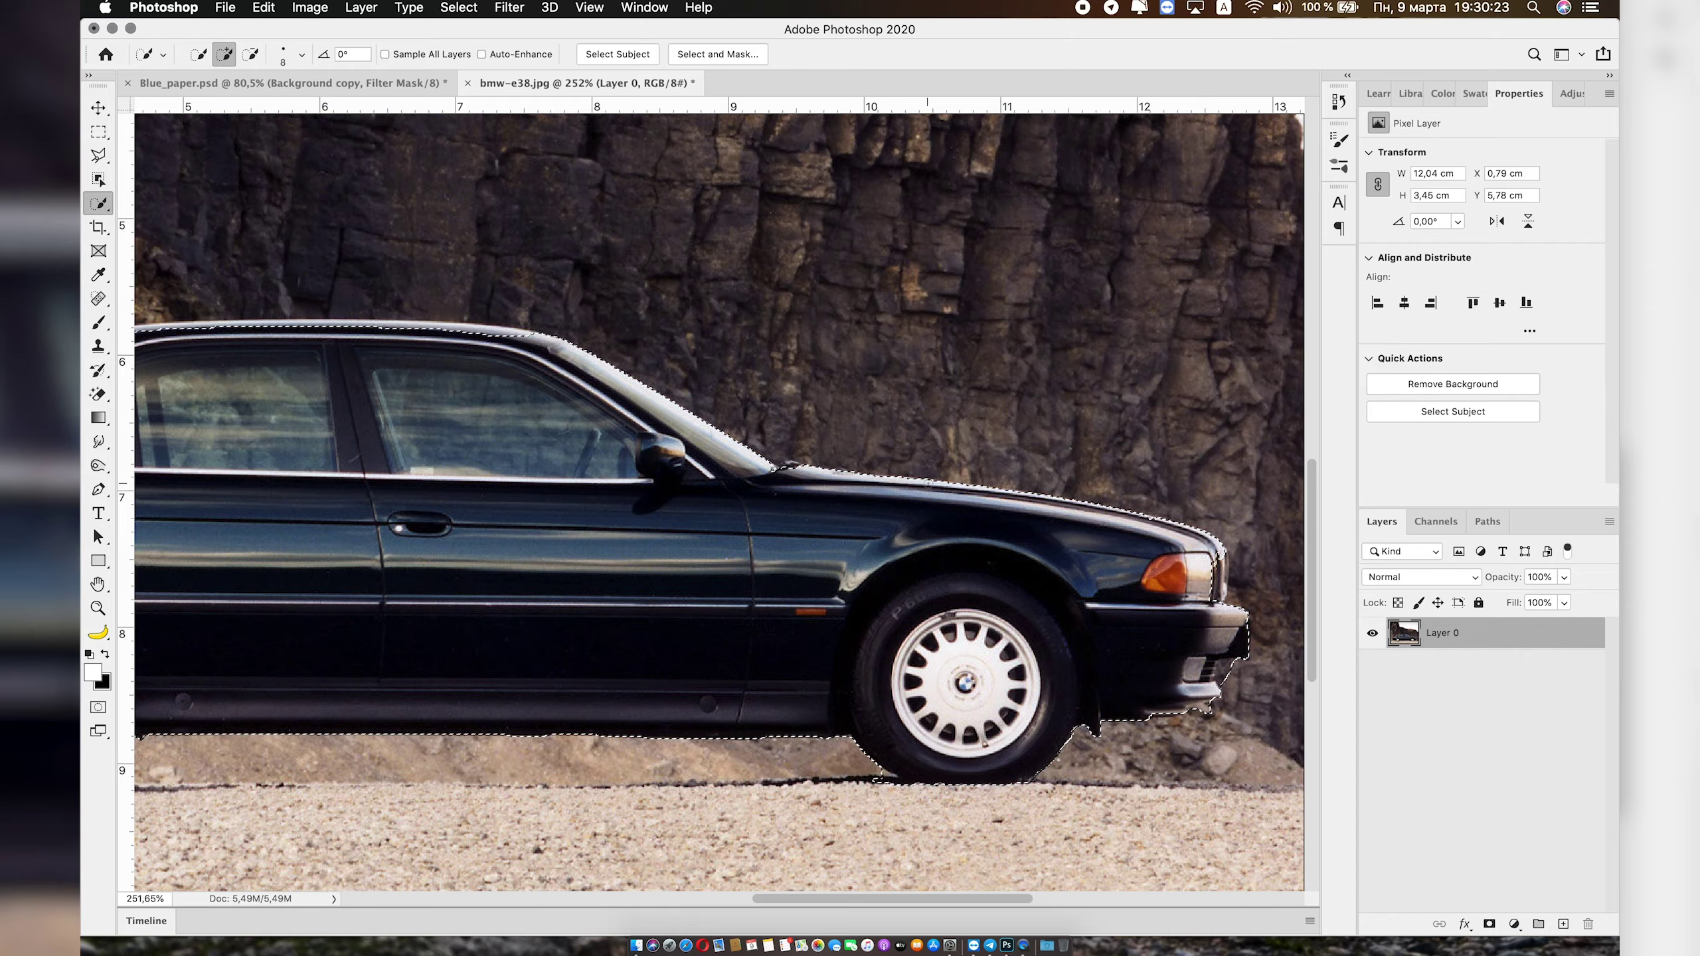
scroll(924, 569, "right", 5)
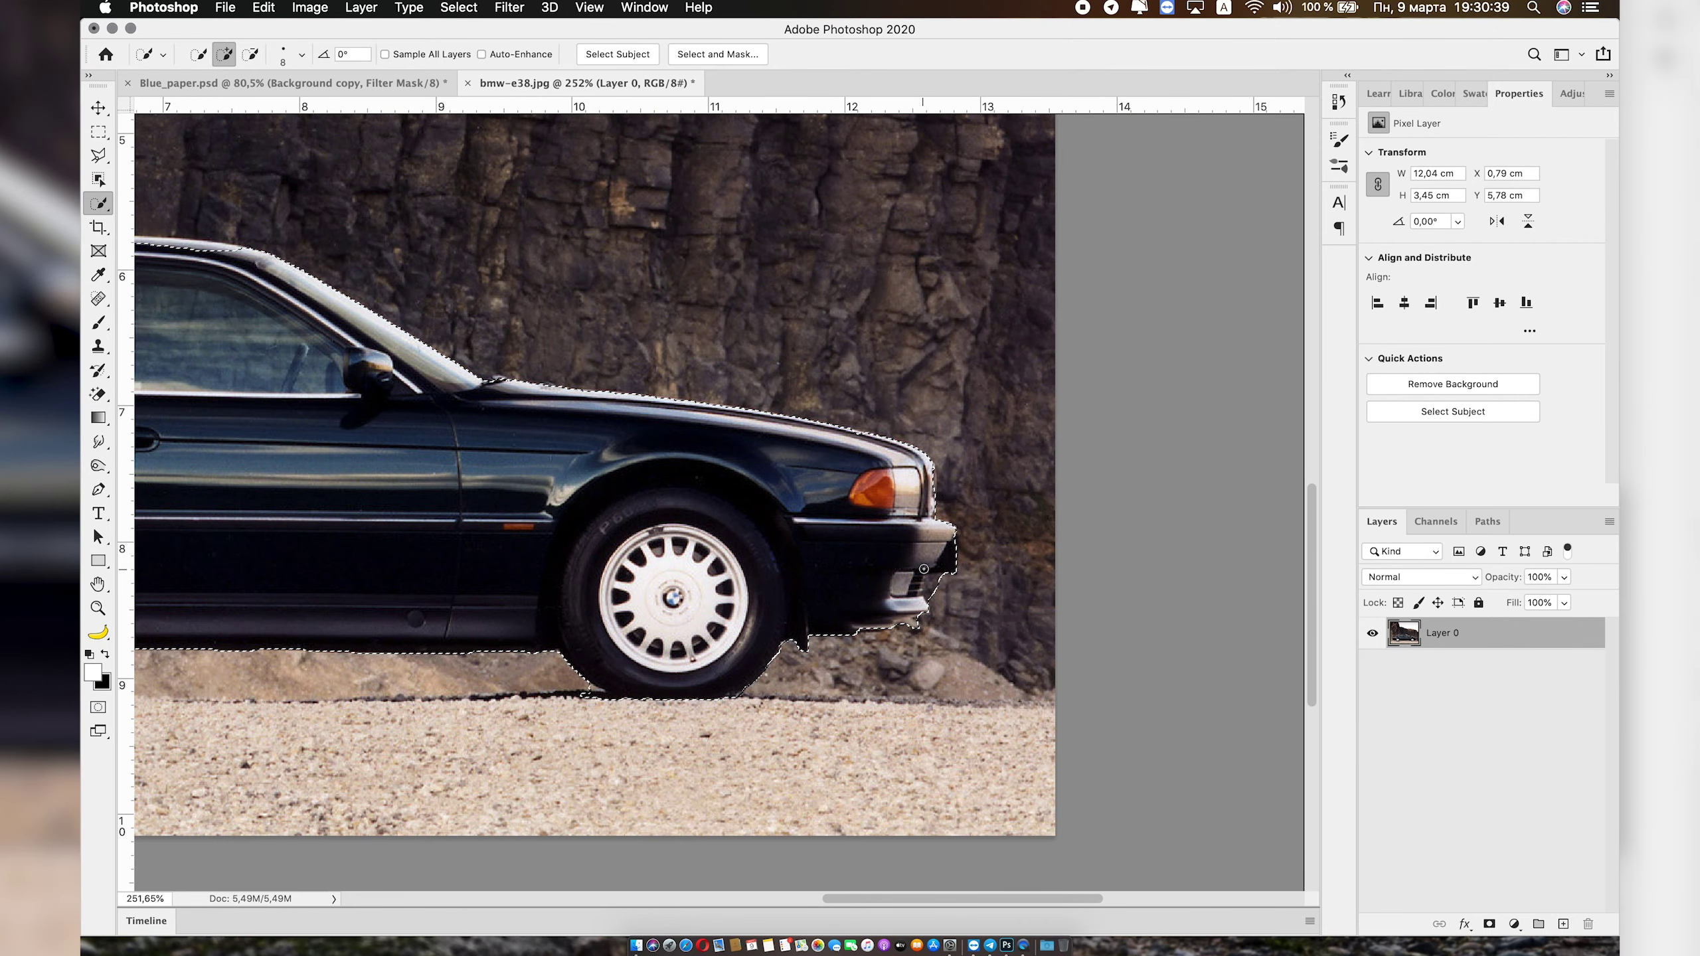
key("alt")
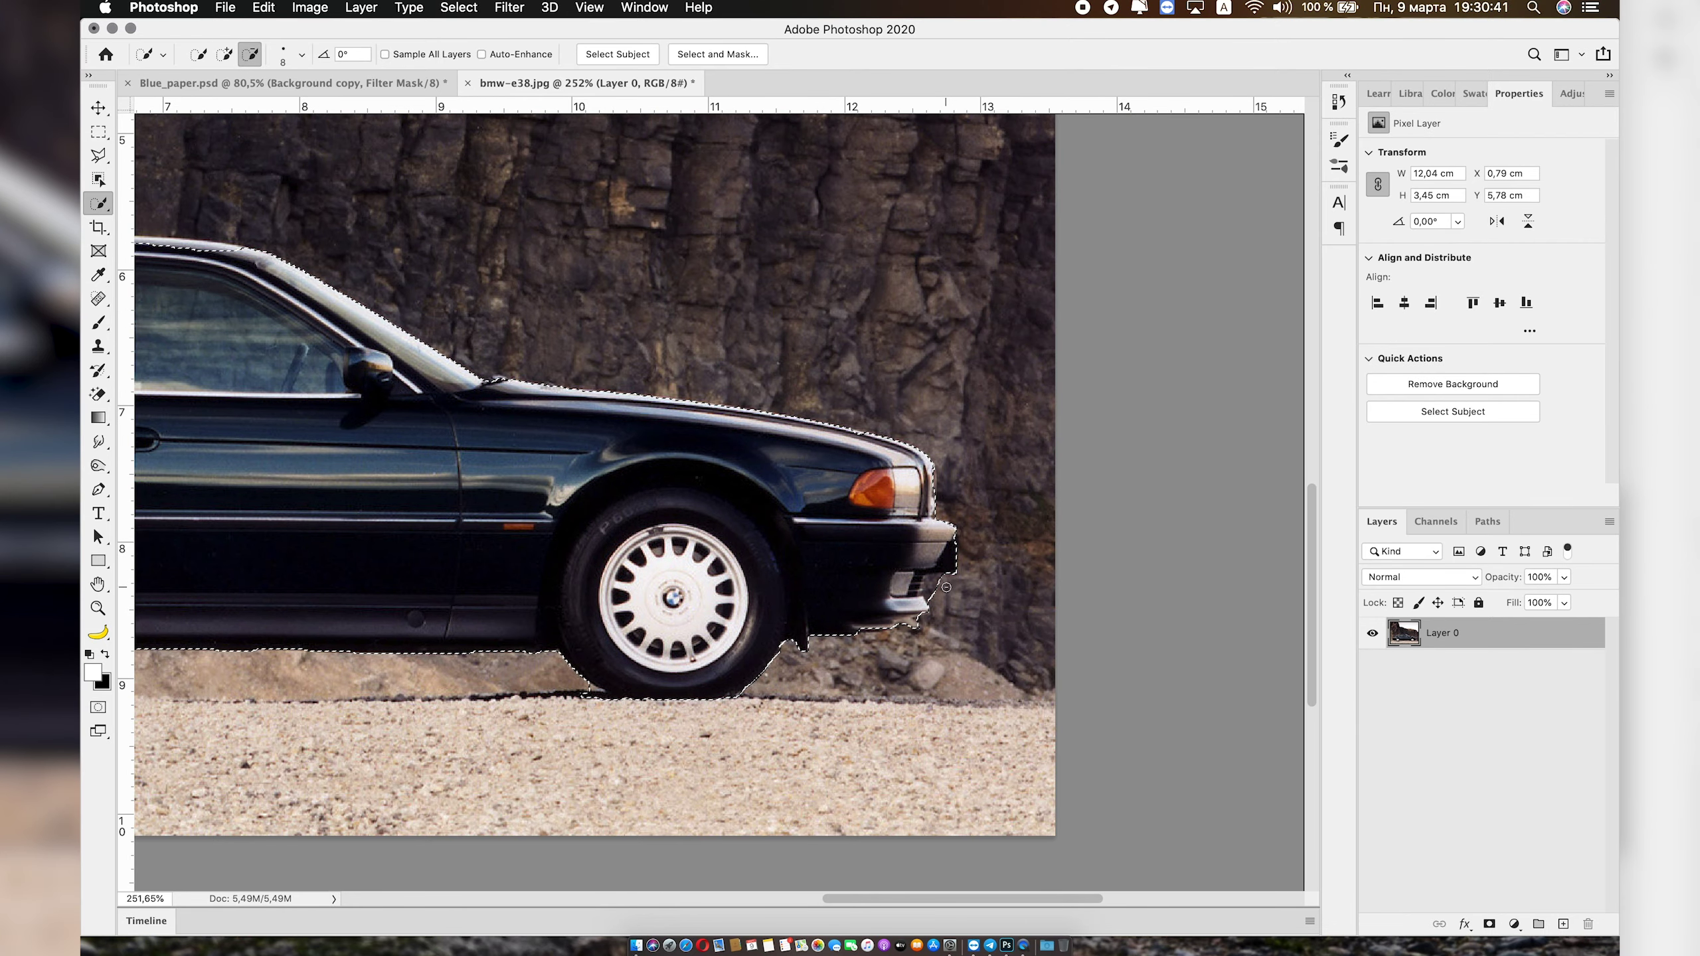
left_click_drag(931, 591, 942, 576)
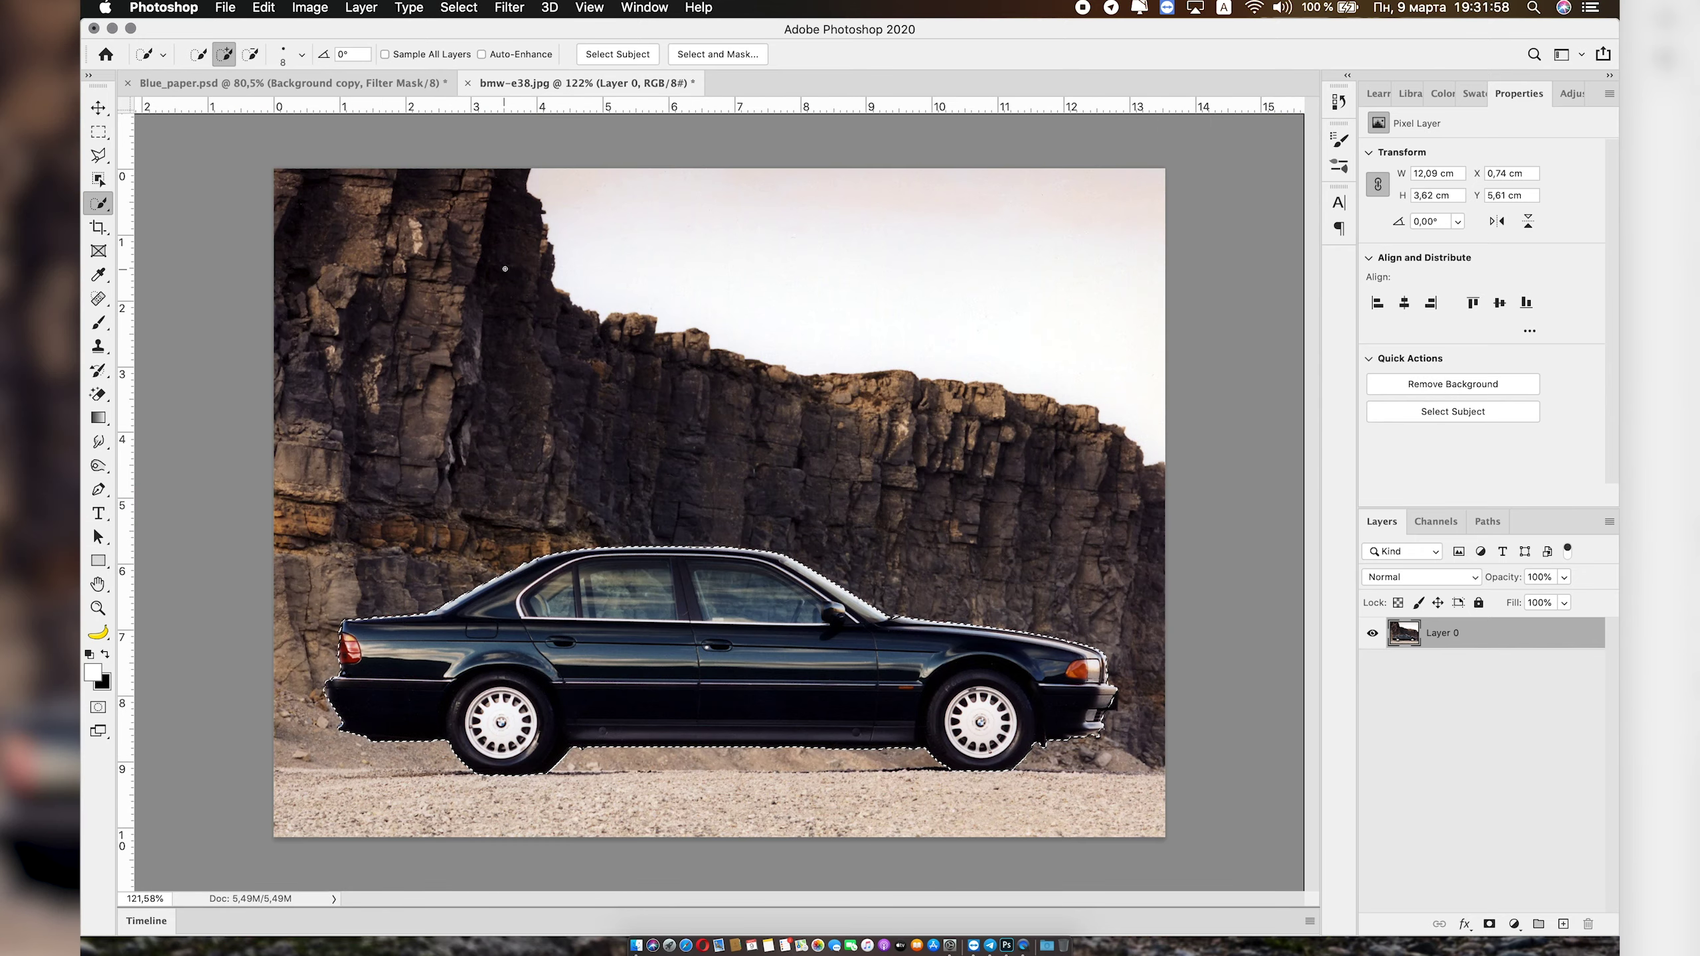
Use Select and Mask to output the car selection to a new layer with layer mask
left_click(733, 56)
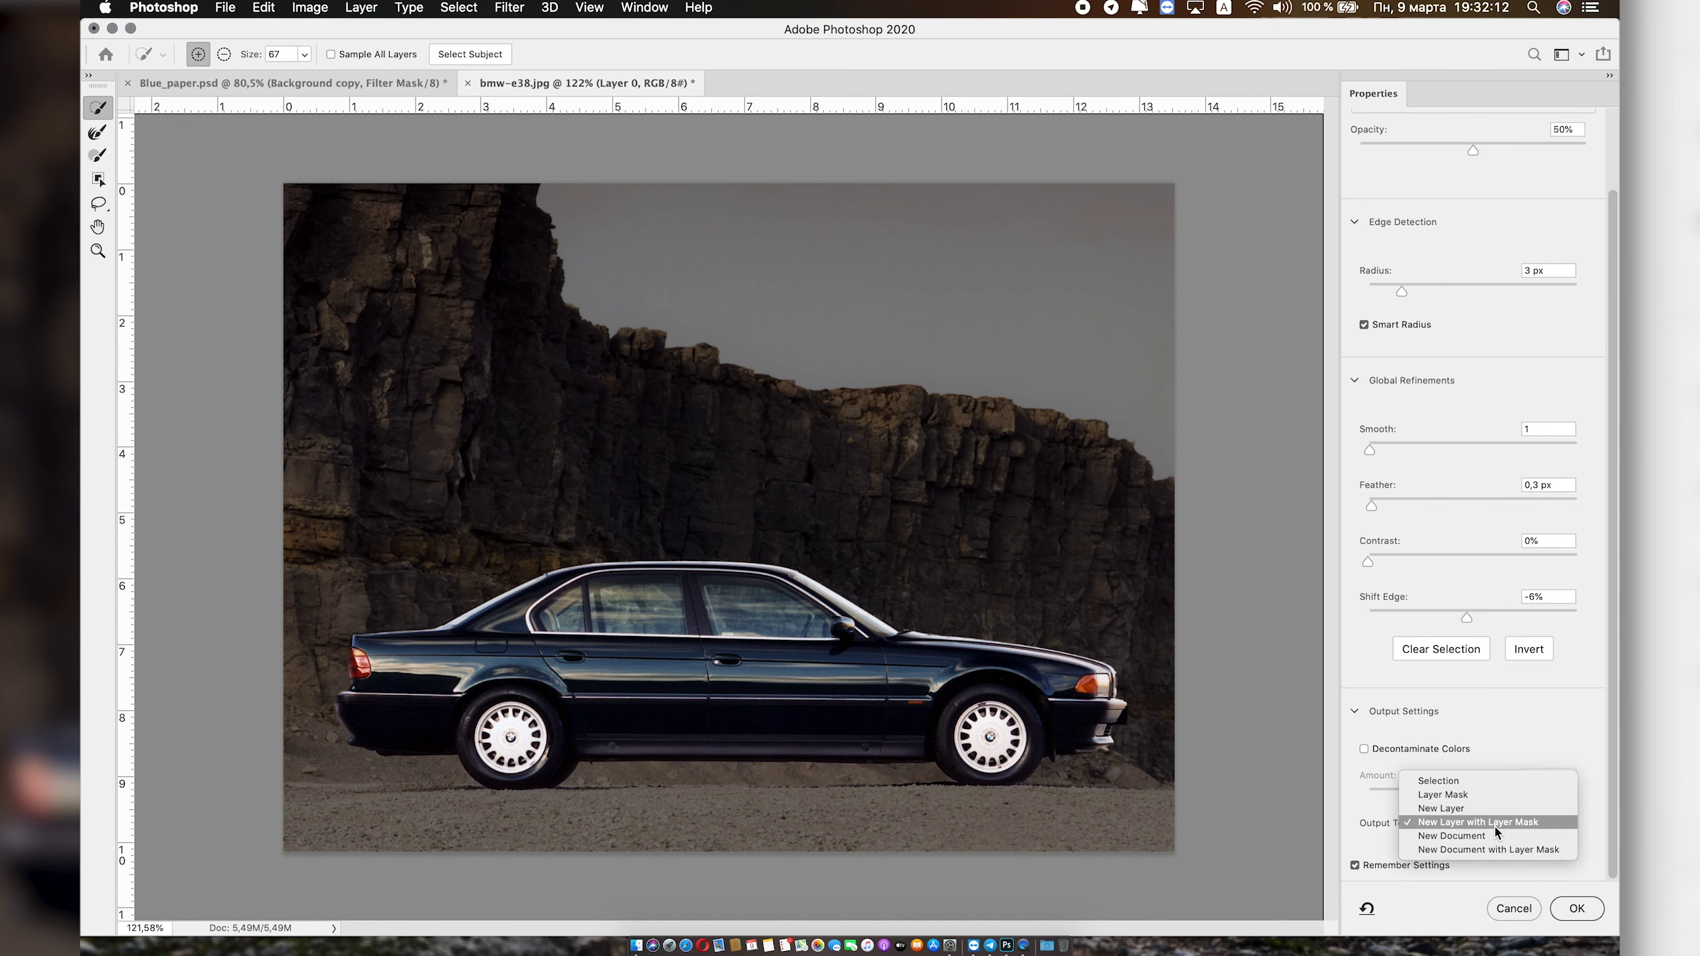
left_click(1520, 822)
left_click(1577, 909)
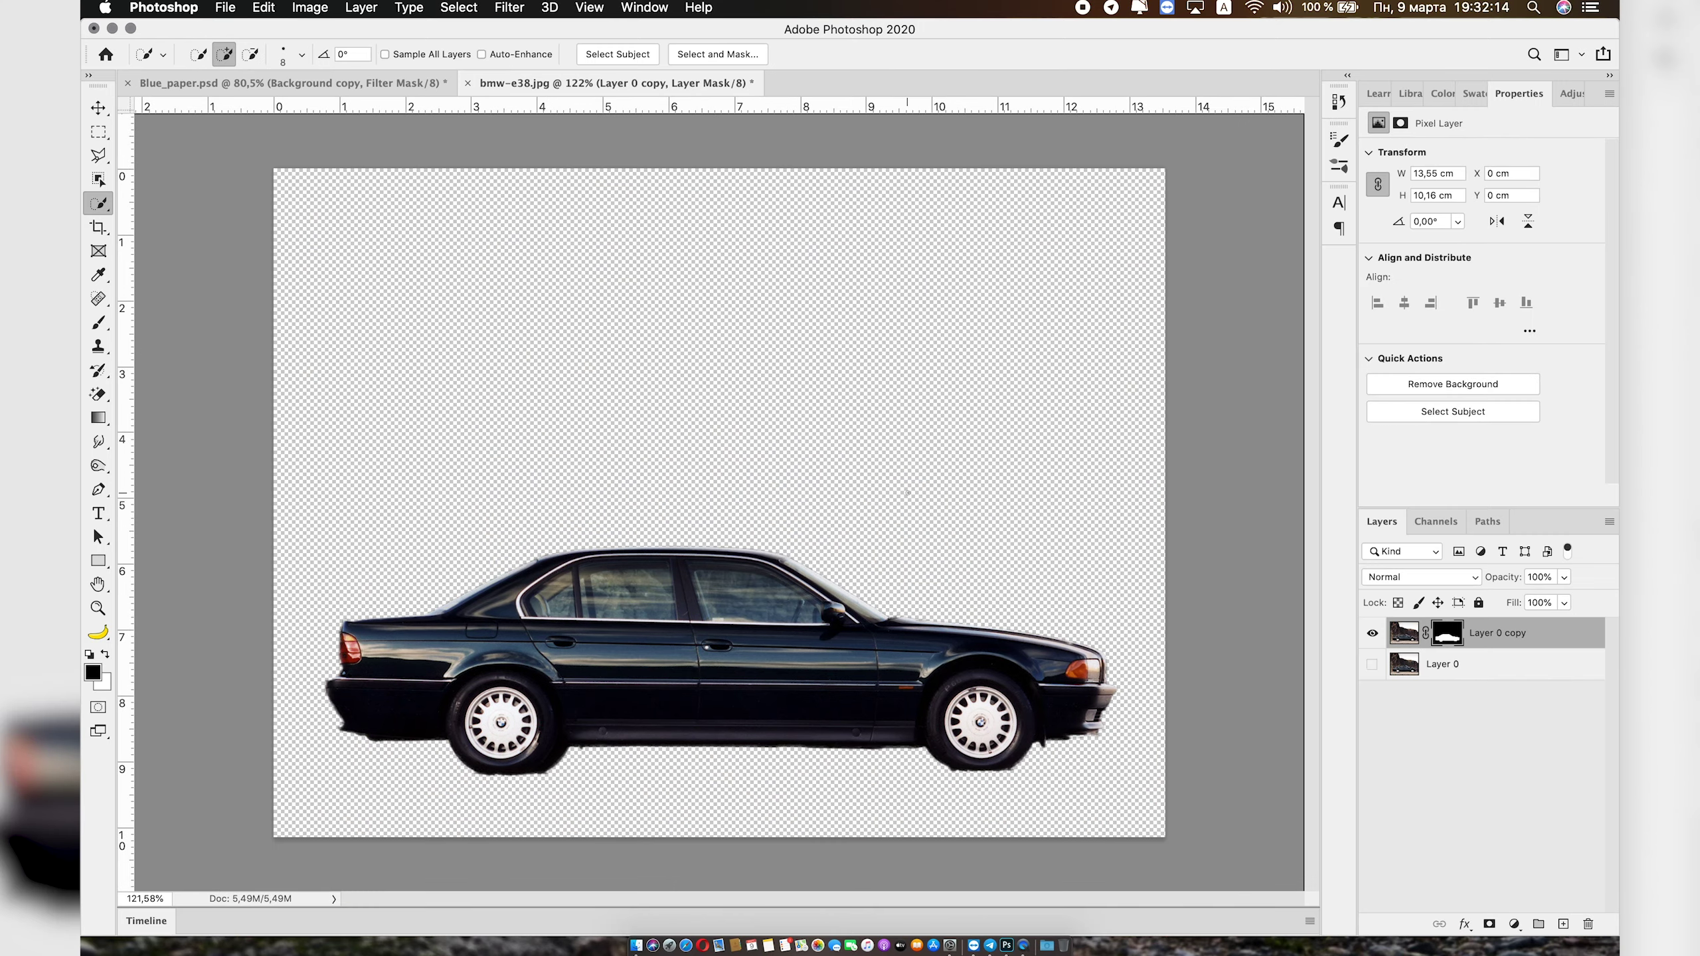
Zoom in on the rear wheel and target the car layer's mask
scroll(552, 441, "up", 5)
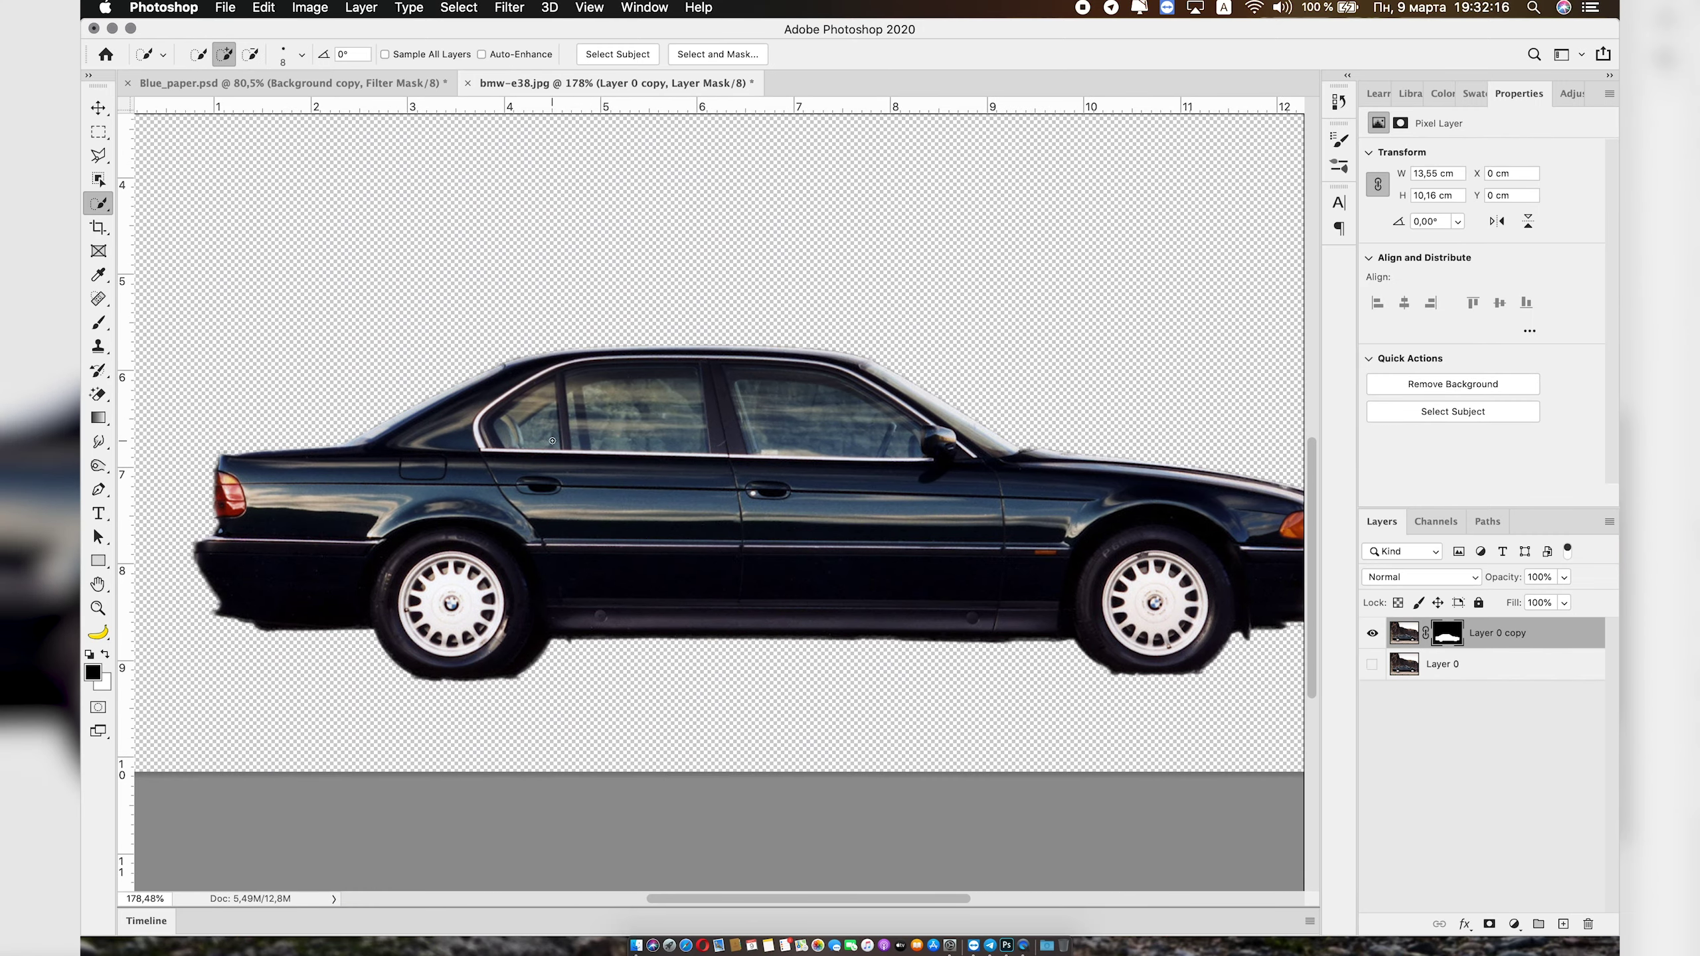
scroll(552, 441, "up", 3)
scroll(552, 441, "down", 3)
scroll(552, 441, "left", 3)
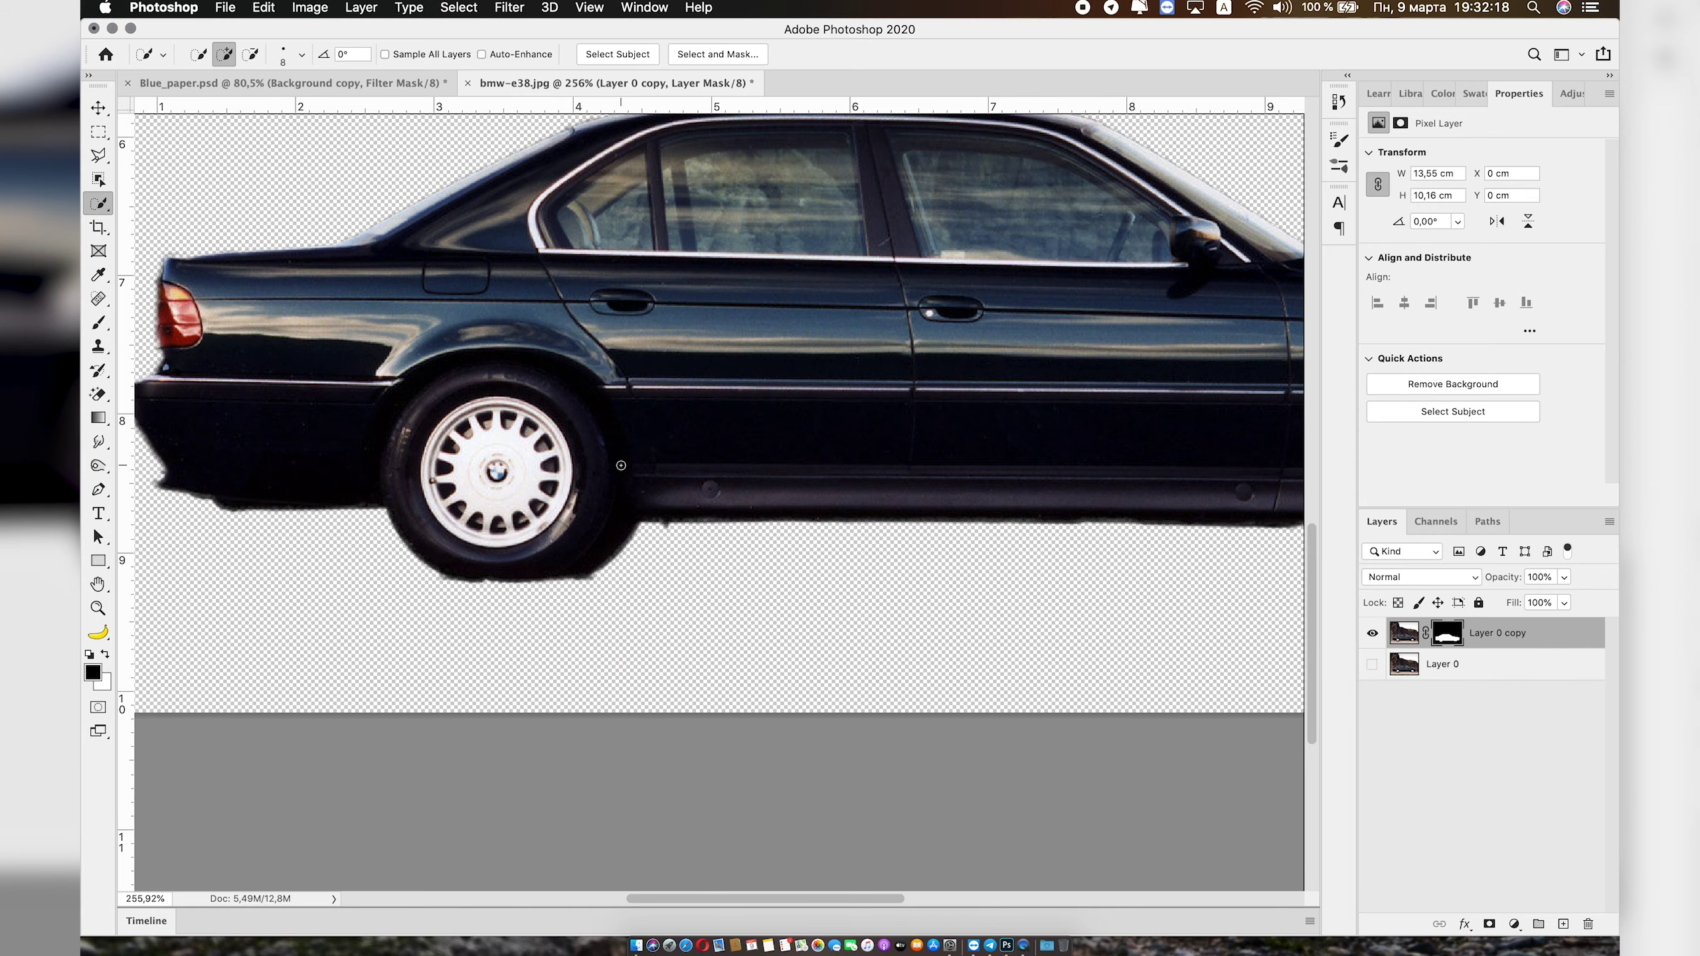
scroll(630, 485, "up", 2)
scroll(631, 486, "up", 2)
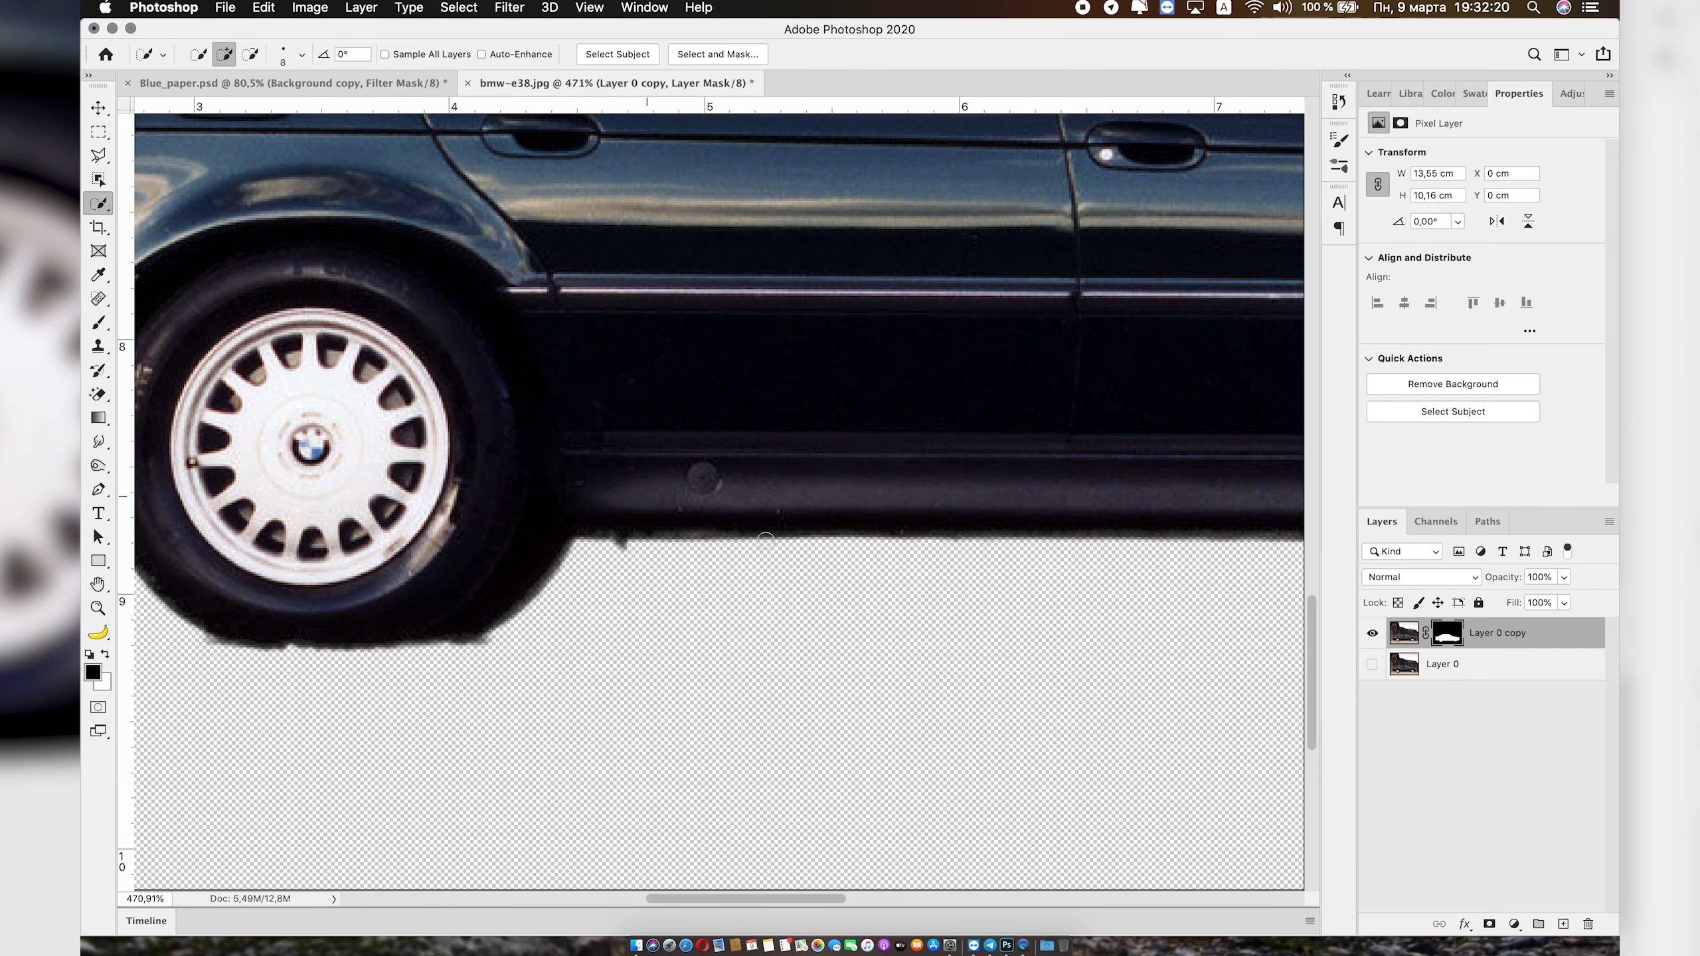
scroll(849, 549, "up", 2)
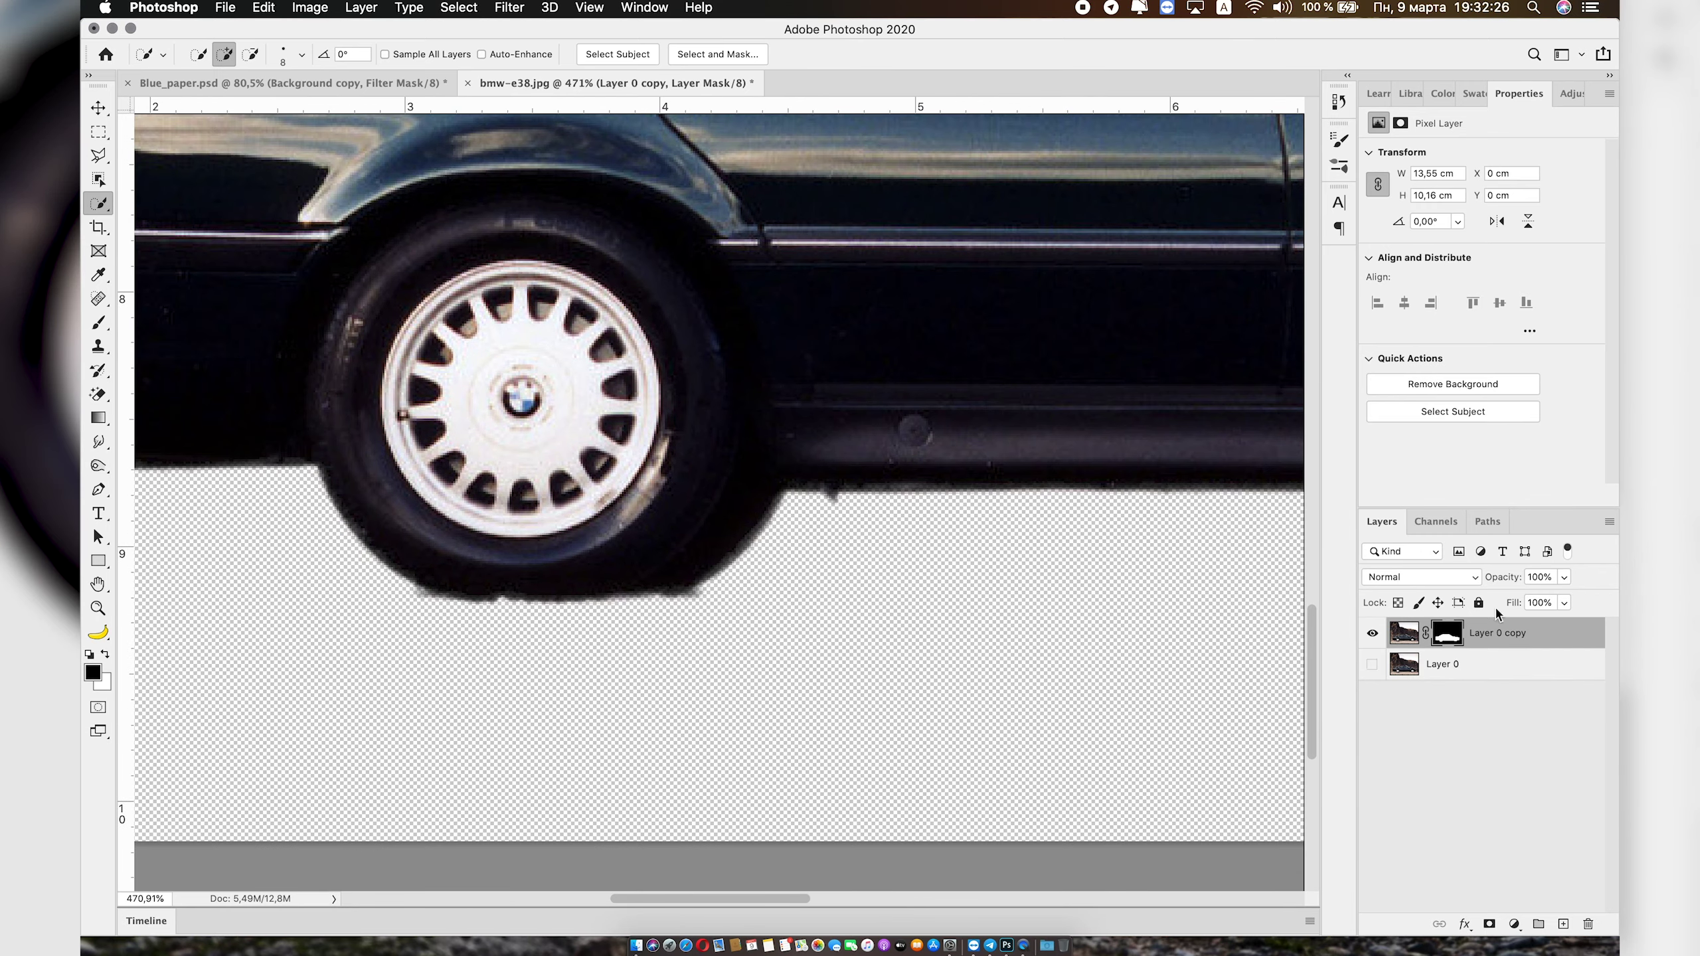
left_click(1447, 633)
Select the Brush tool with the 25 px Soft Round preset from General Brushes
key("b")
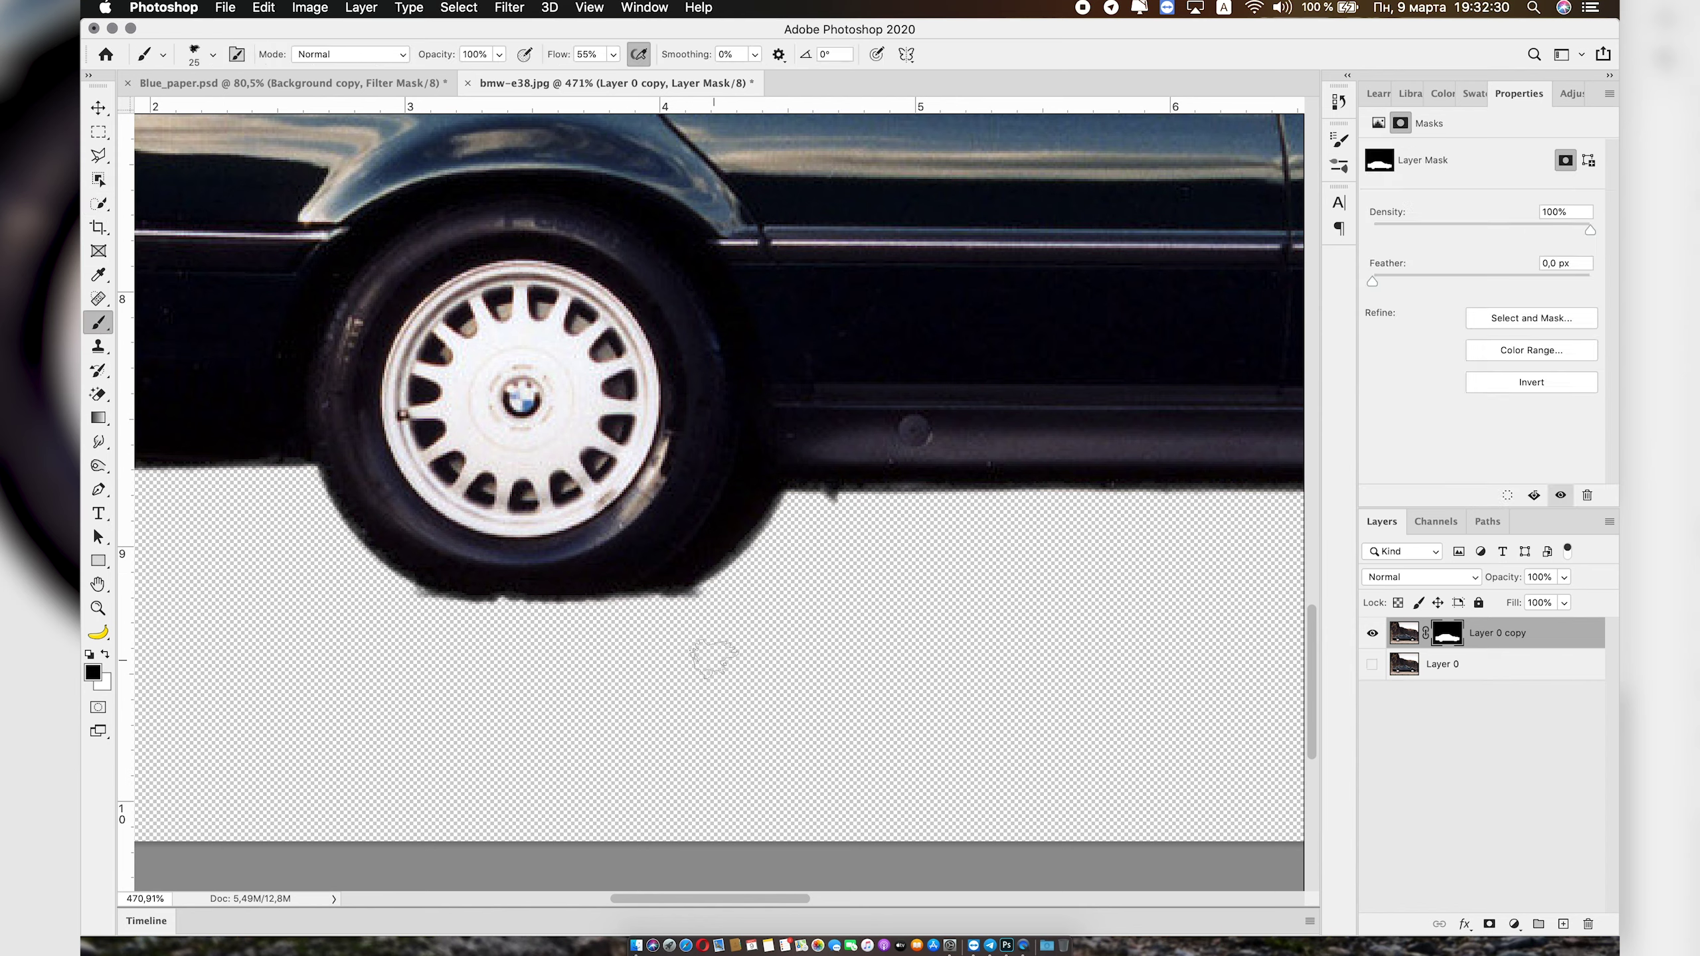
left_click(213, 54)
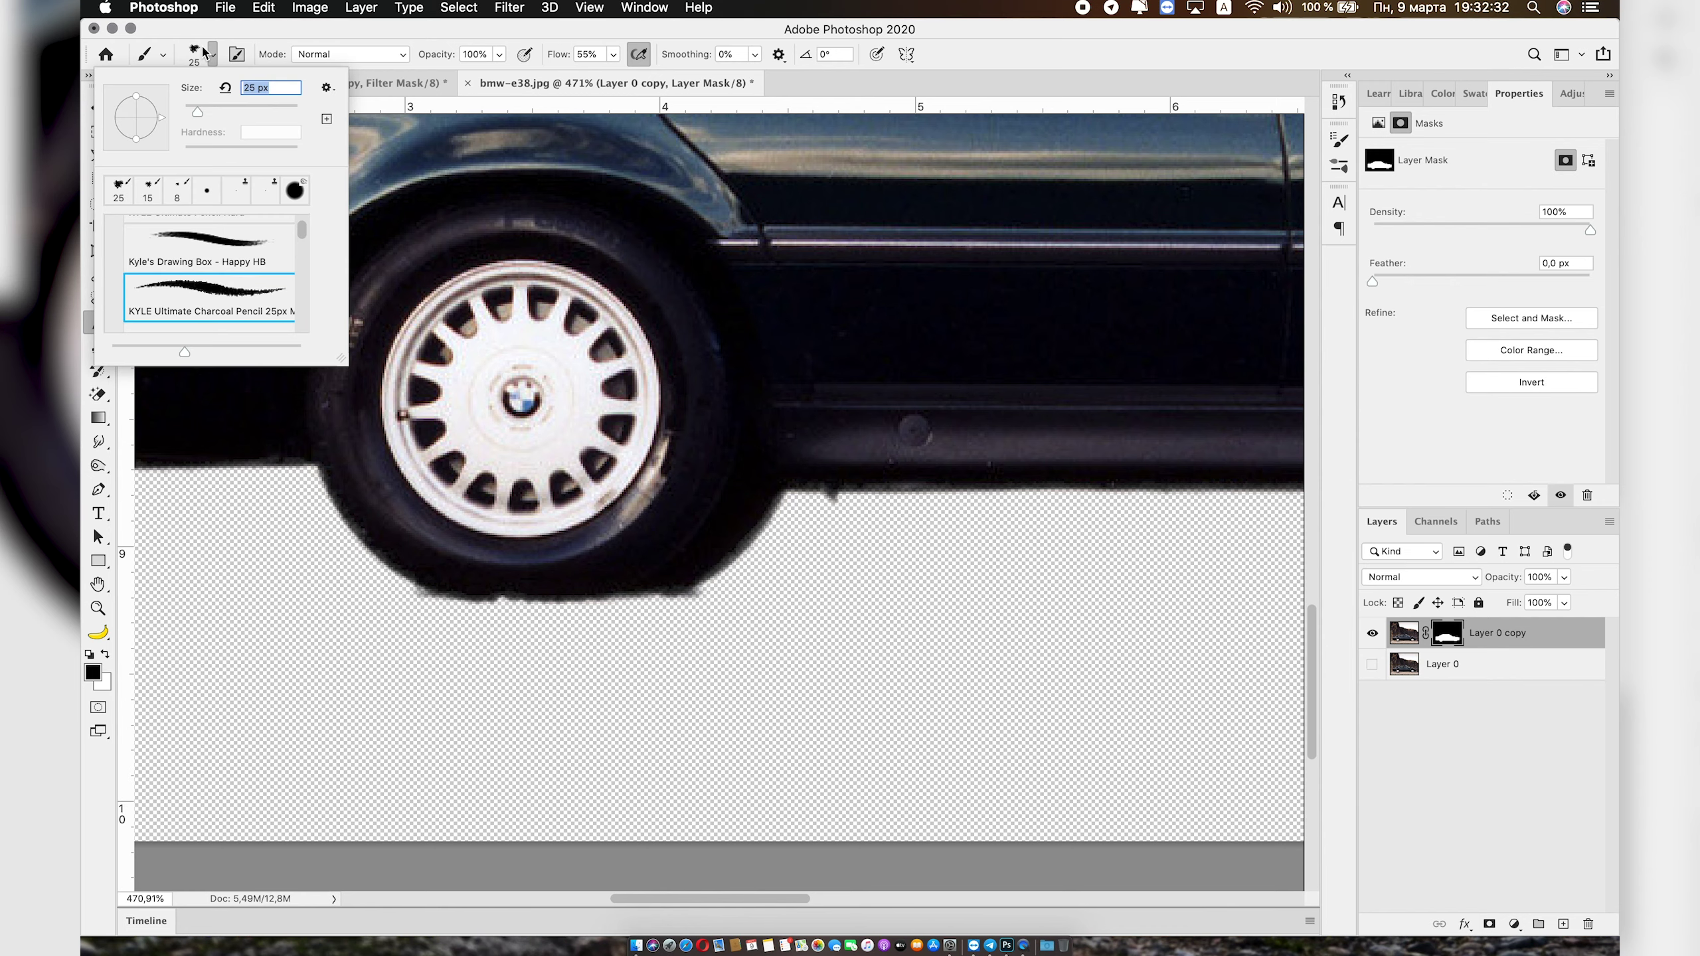
left_click(115, 229)
left_click(209, 262)
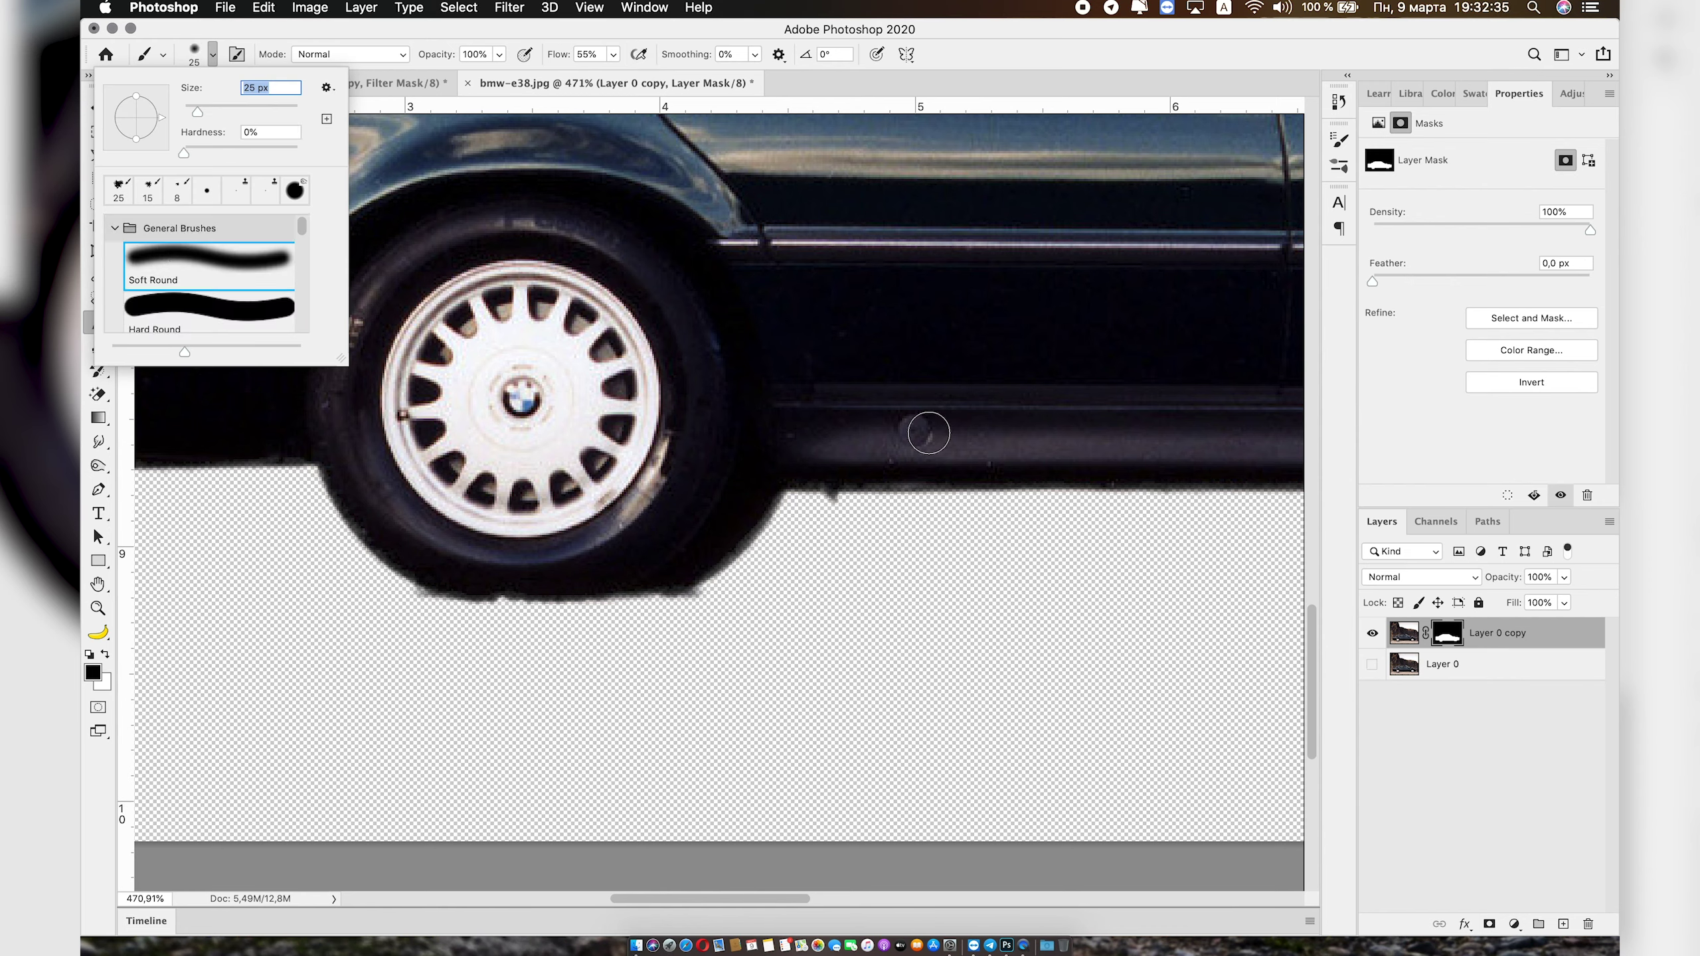
right_click(760, 477)
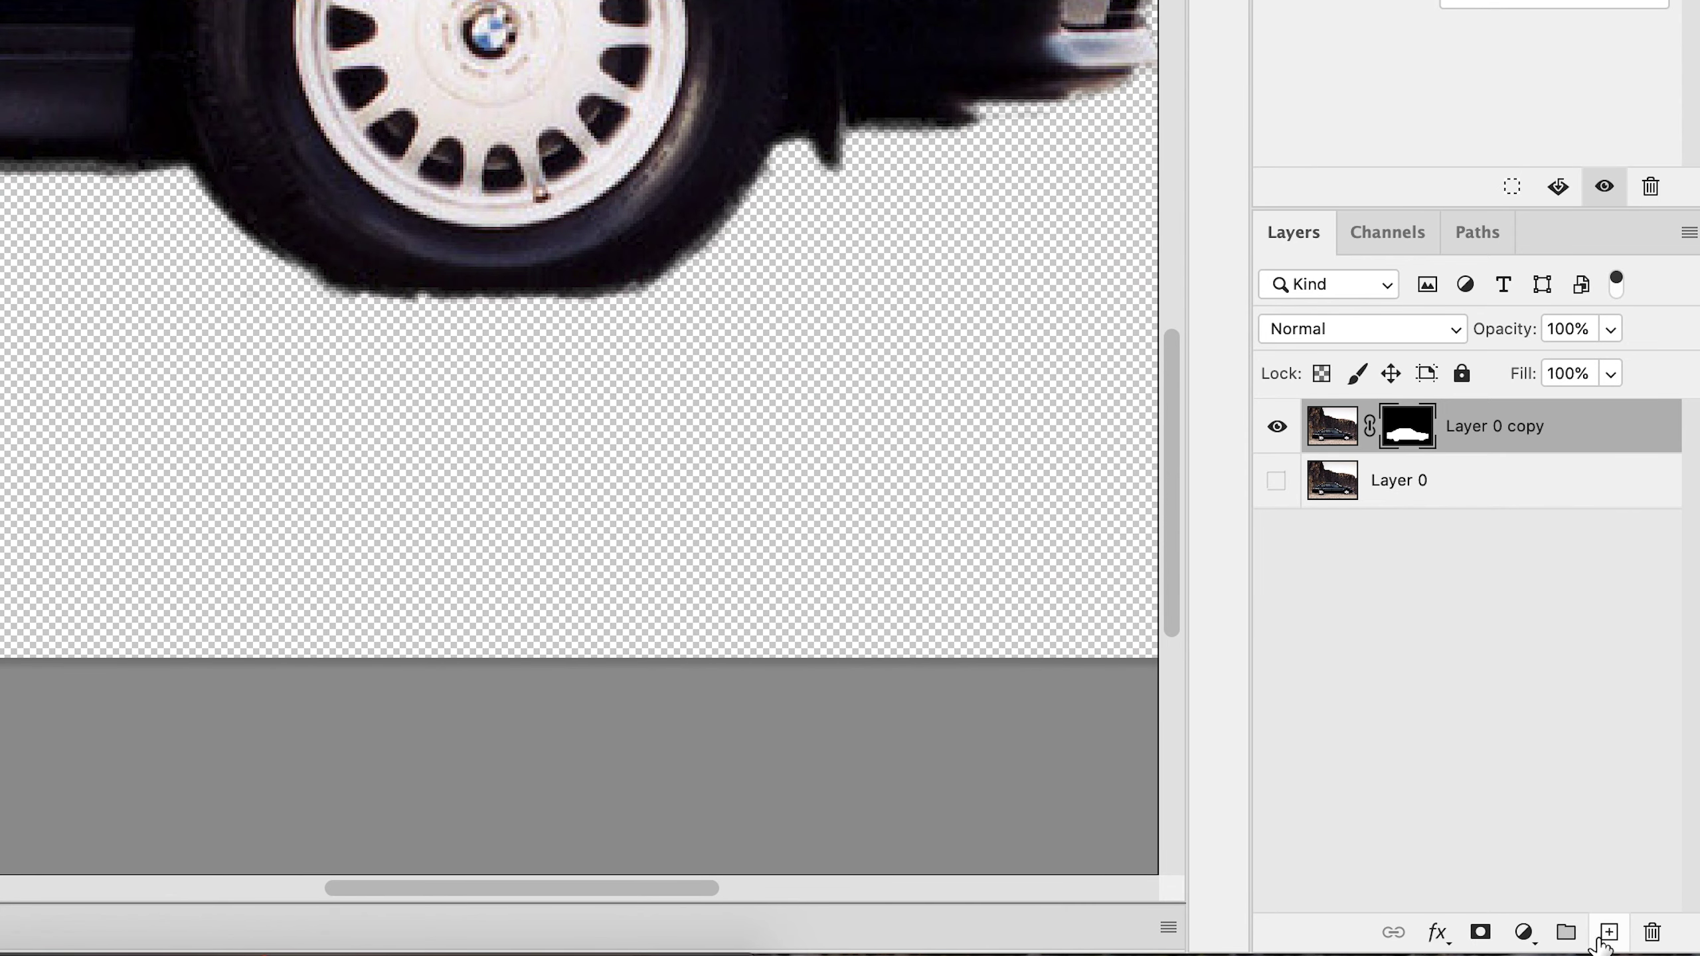
Add a new layer beneath the car cut-out and paint a black shadow under the front tyre
left_click(1607, 935)
left_click_drag(1430, 432, 1459, 488)
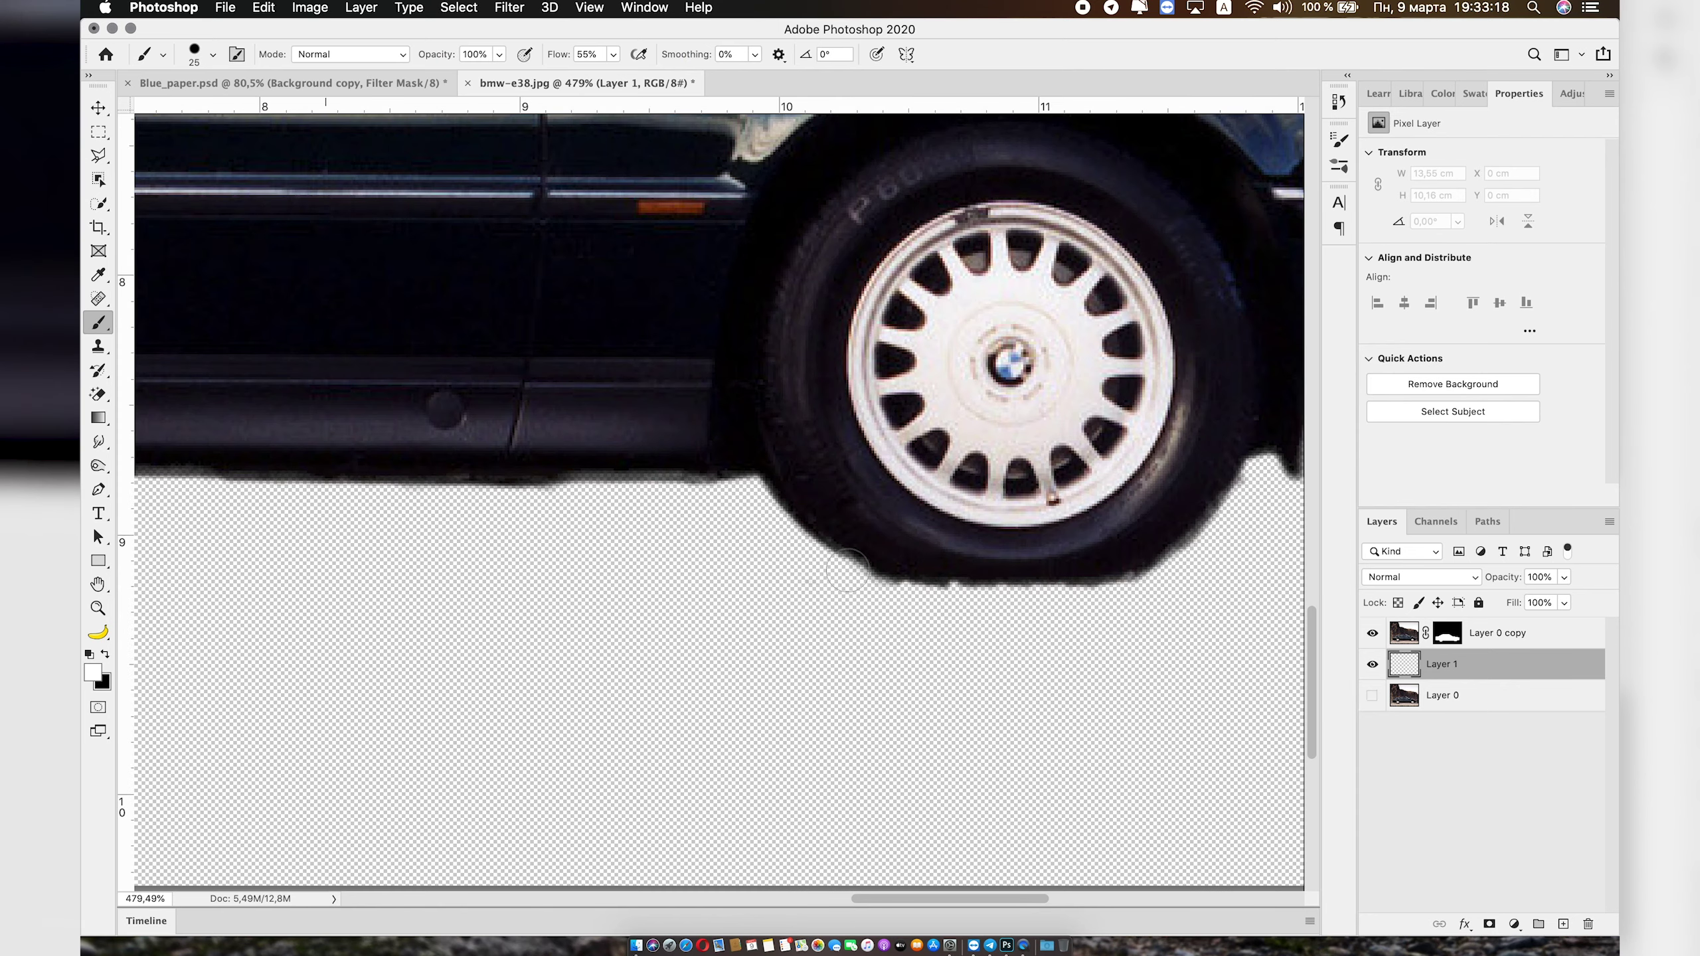
scroll(848, 570, "up", 2)
left_click(918, 554, "alt")
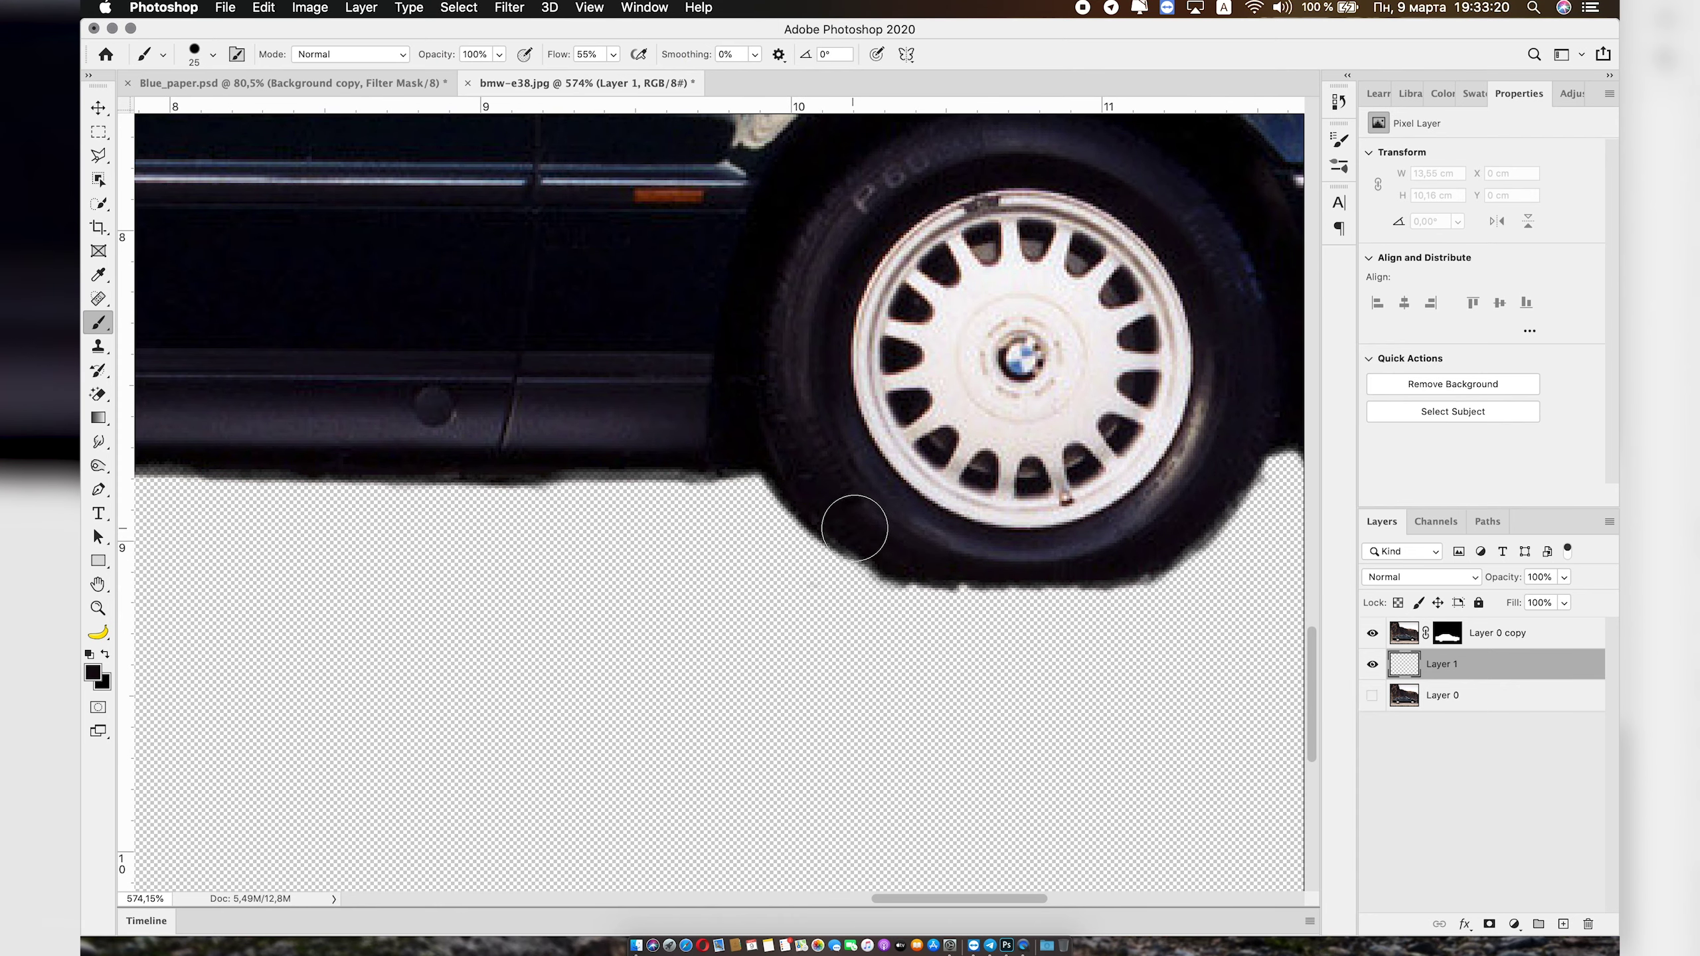
mouse_move(855, 529)
left_mouse_down()
mouse_move(1017, 569)
mouse_move(1110, 558)
mouse_move(1196, 502)
left_mouse_up()
Make the brush 100% hard and repaint the front tyre shadow tight to the tyre
right_click(1022, 512)
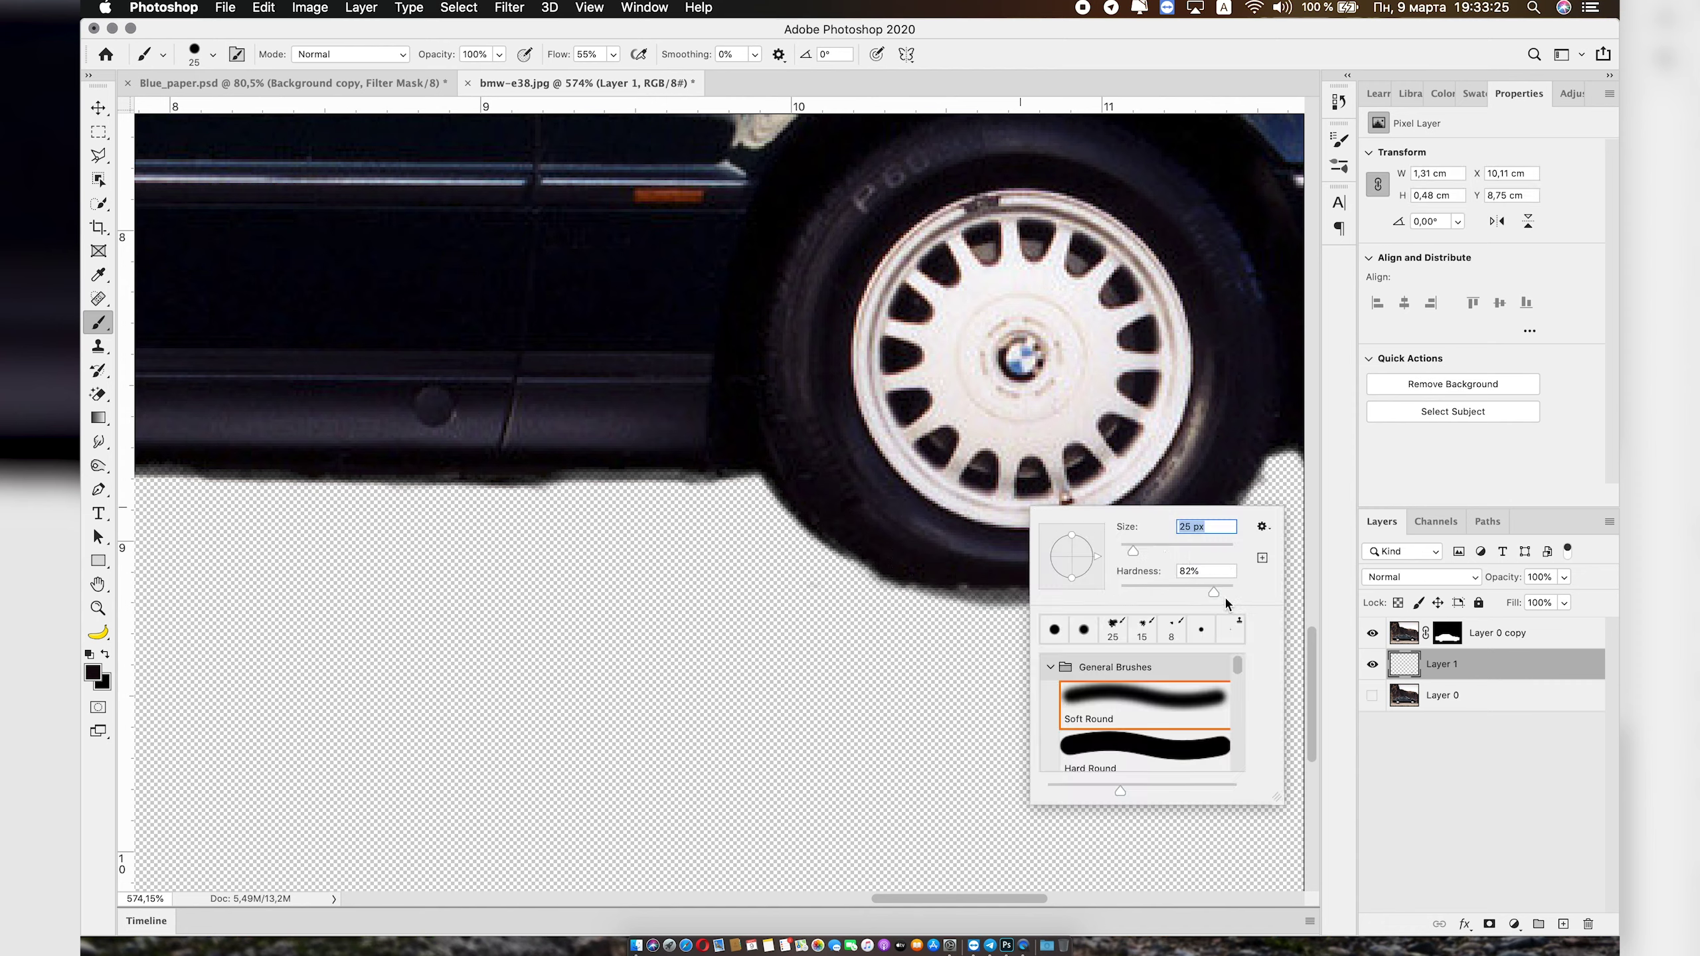
left_click_drag(1226, 603, 1481, 607)
key("Return")
left_click_drag(881, 542, 1207, 650)
key("super+z")
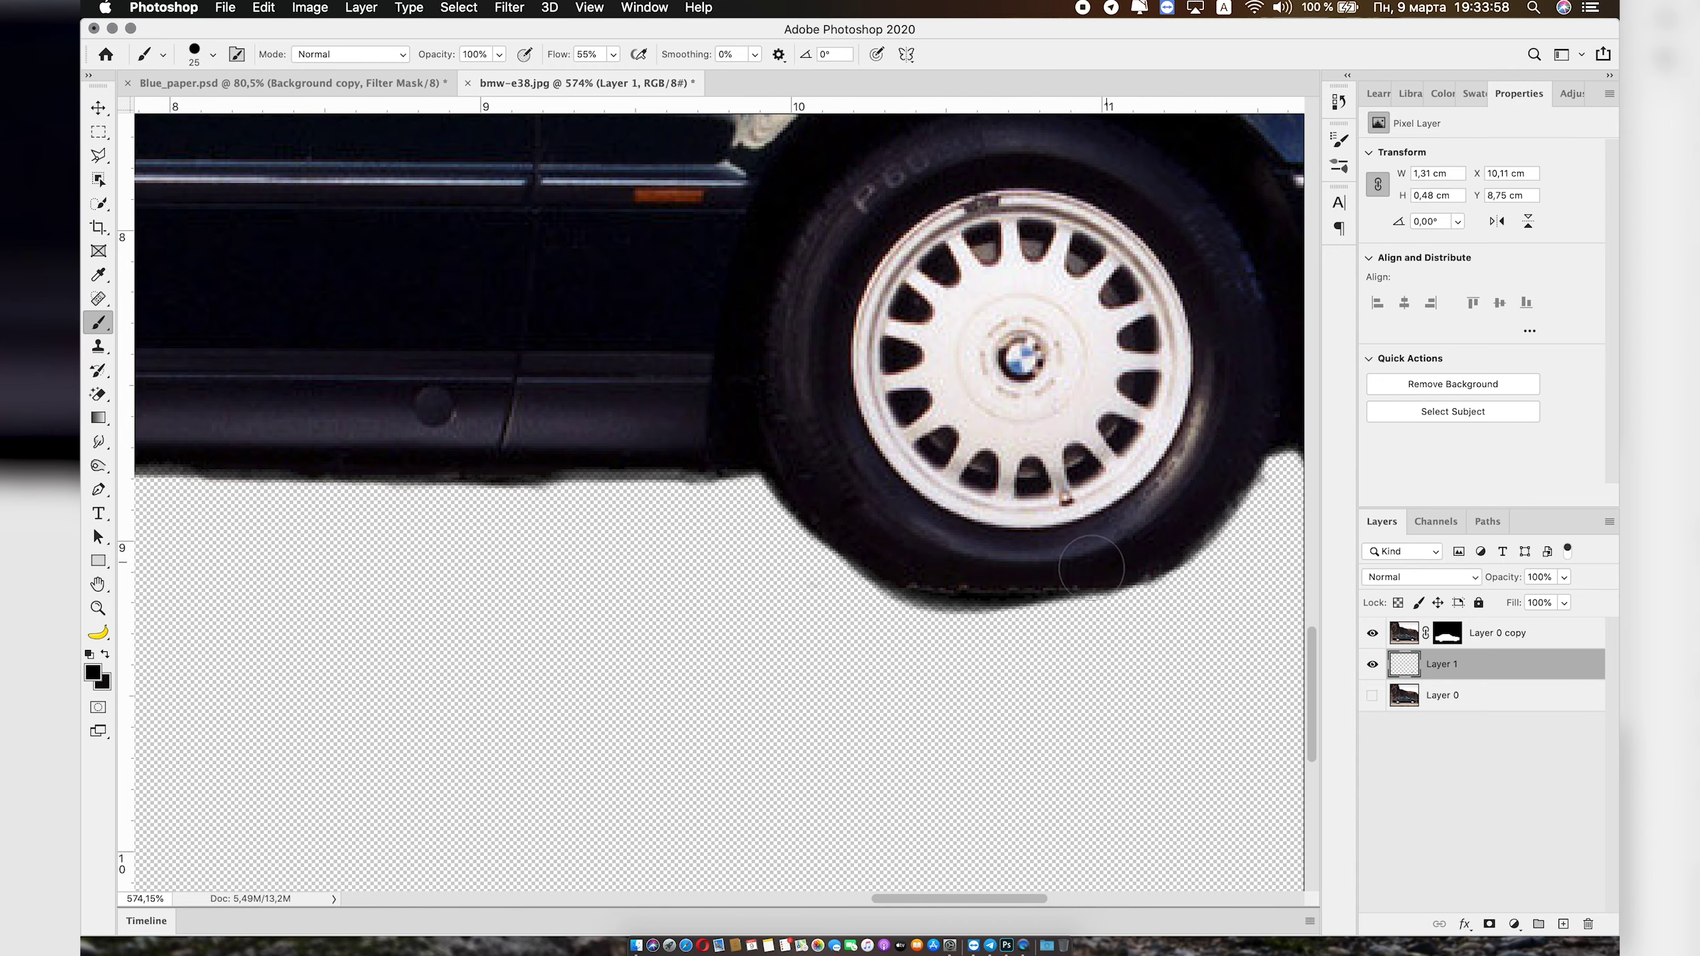
left_click_drag(850, 521, 1149, 557)
key("super+z")
left_click_drag(824, 549, 1163, 520)
Paint a shadow under the rear tyre and zoom out to view the whole car
scroll(683, 471, "down", 5)
left_click_drag(549, 469, 803, 489)
scroll(712, 487, "down", 5)
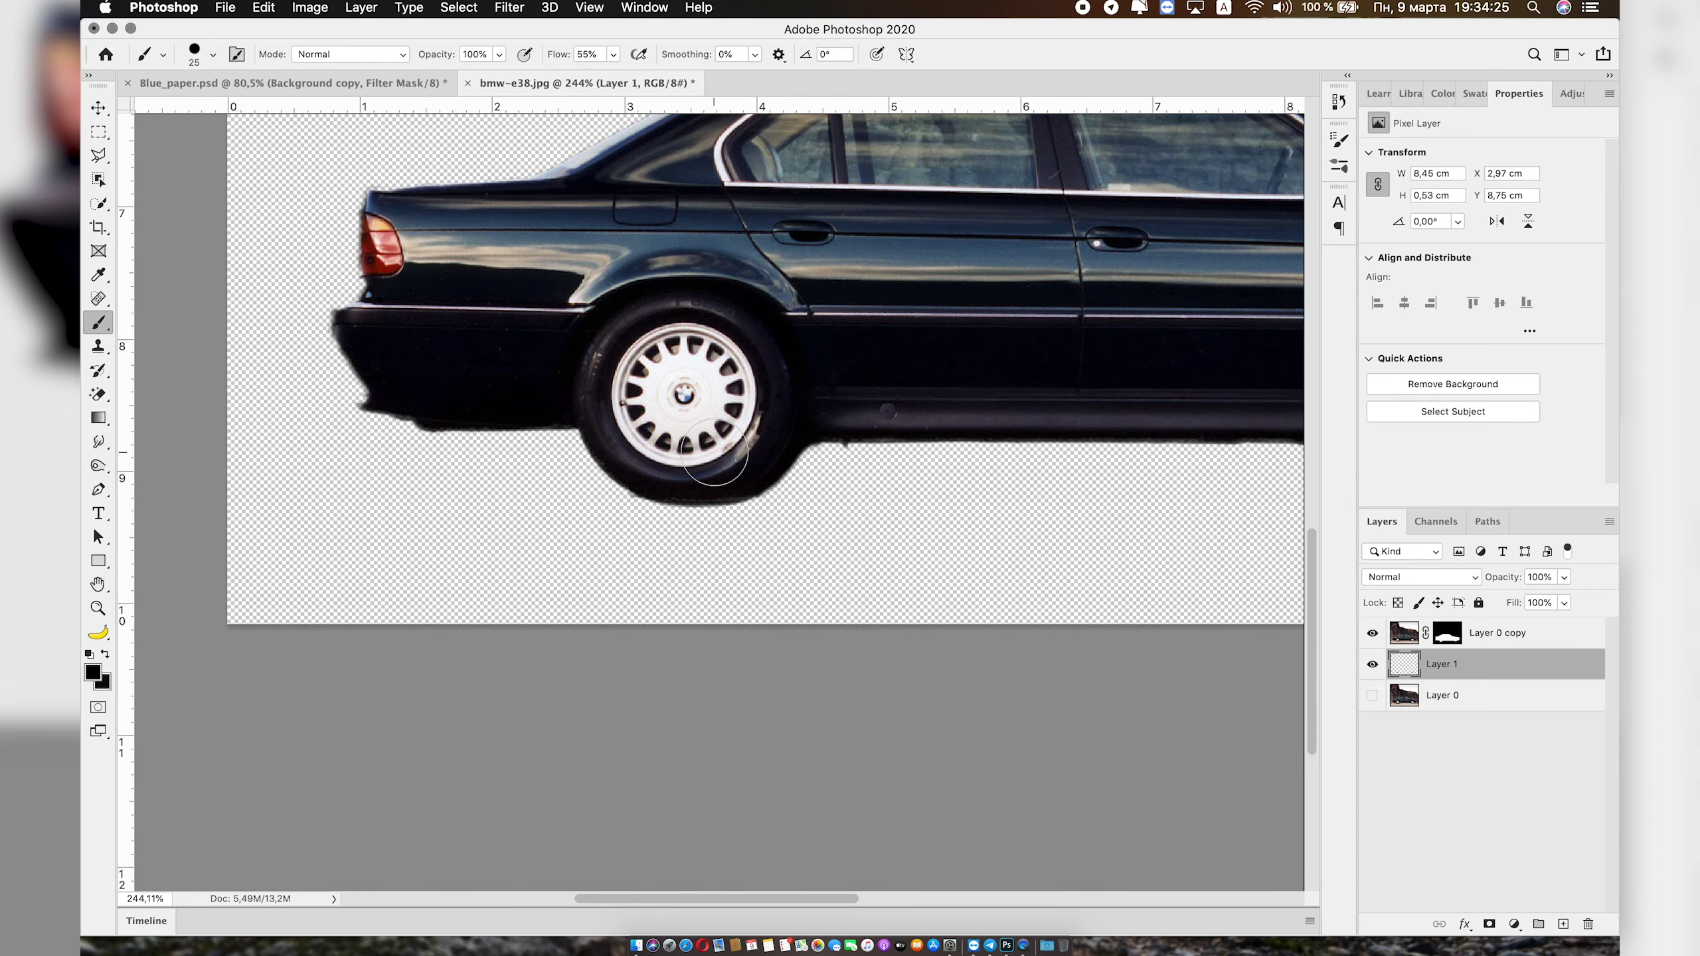
scroll(712, 487, "down", 2)
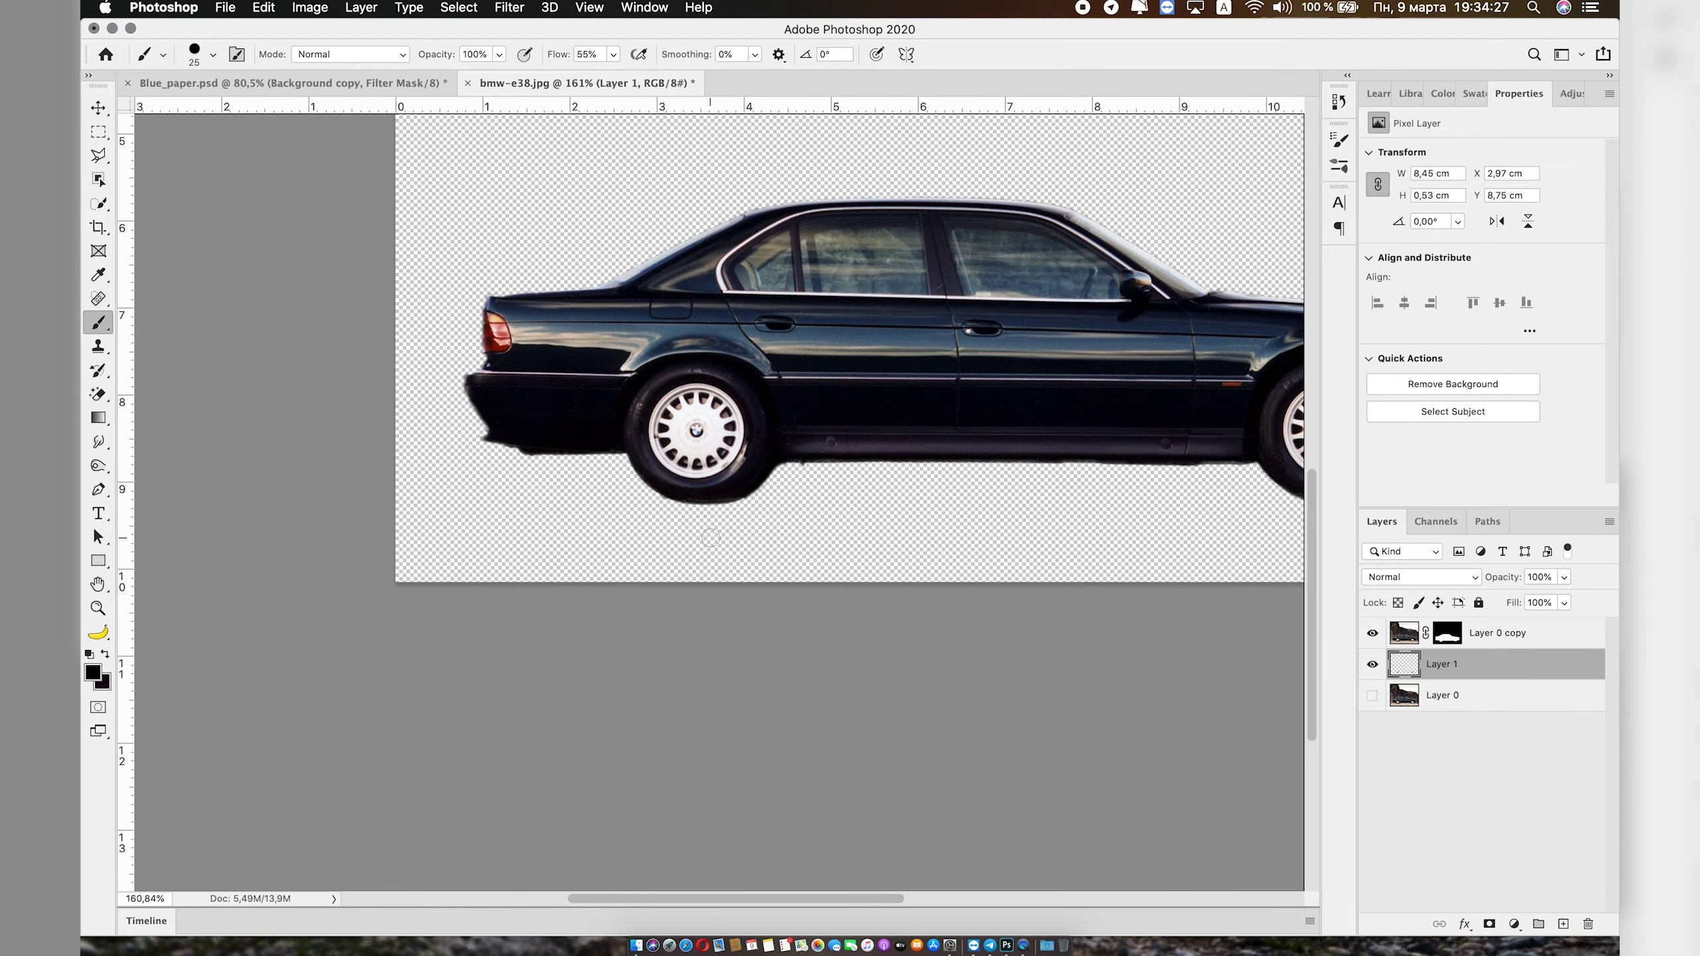
scroll(710, 538, "down", 1)
scroll(711, 538, "down", 3)
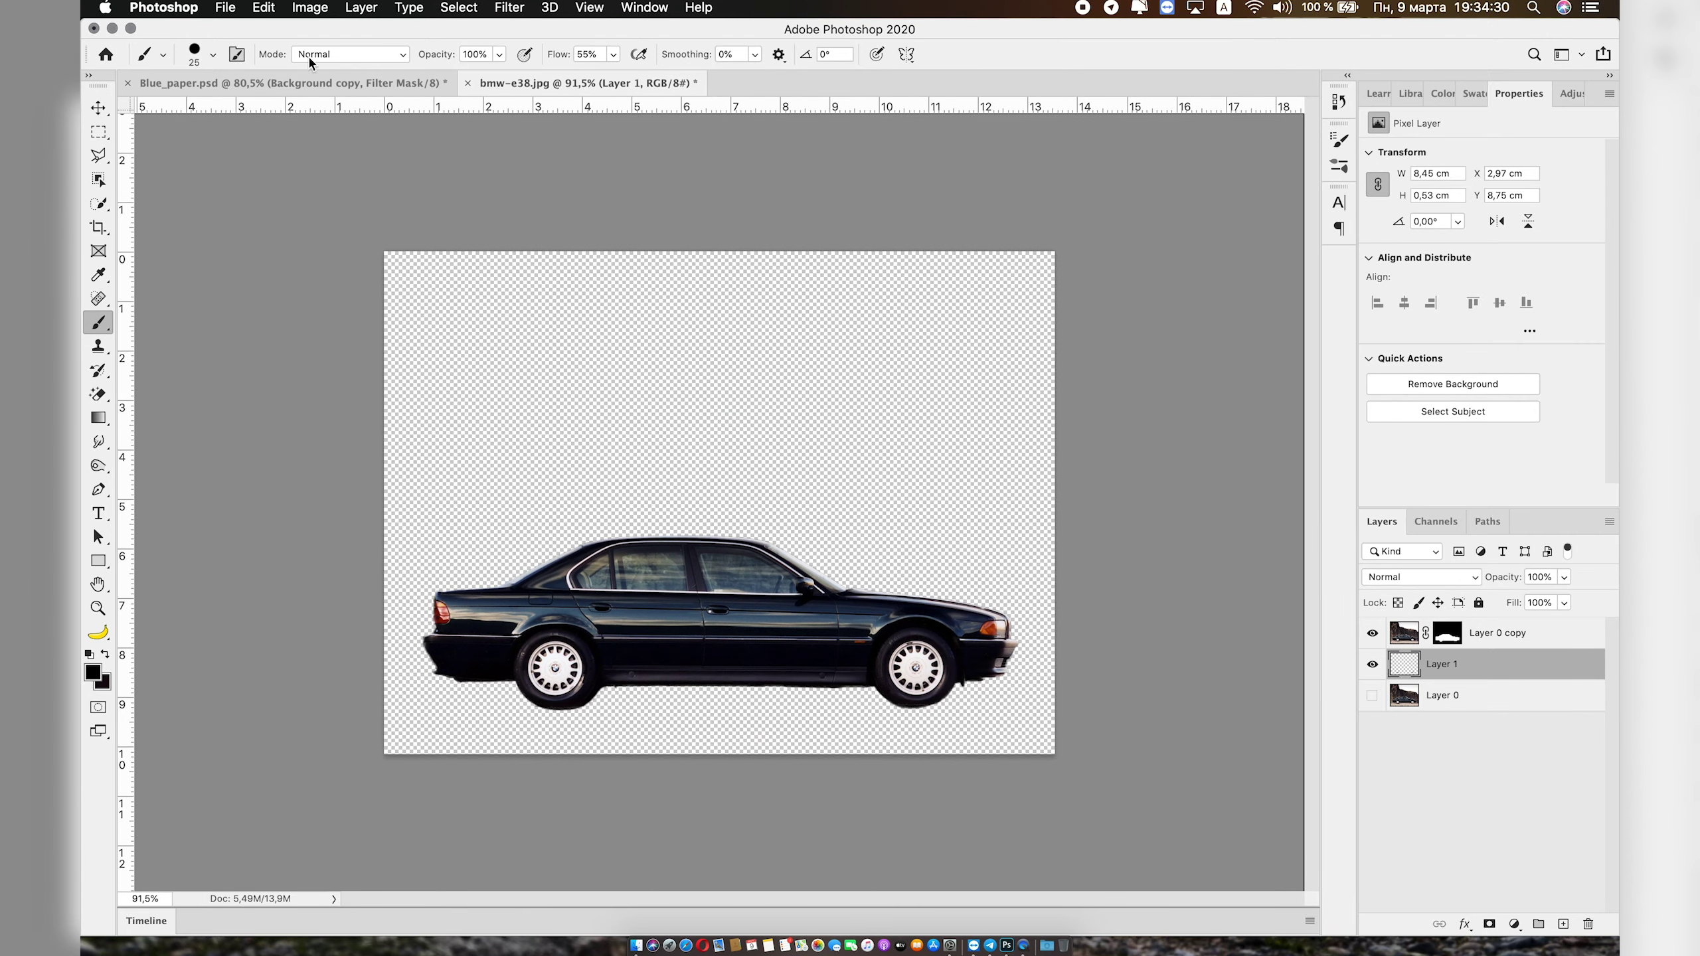
Create a new 1920 × 1080 px, 300 ppi document with a white background
left_click(228, 10)
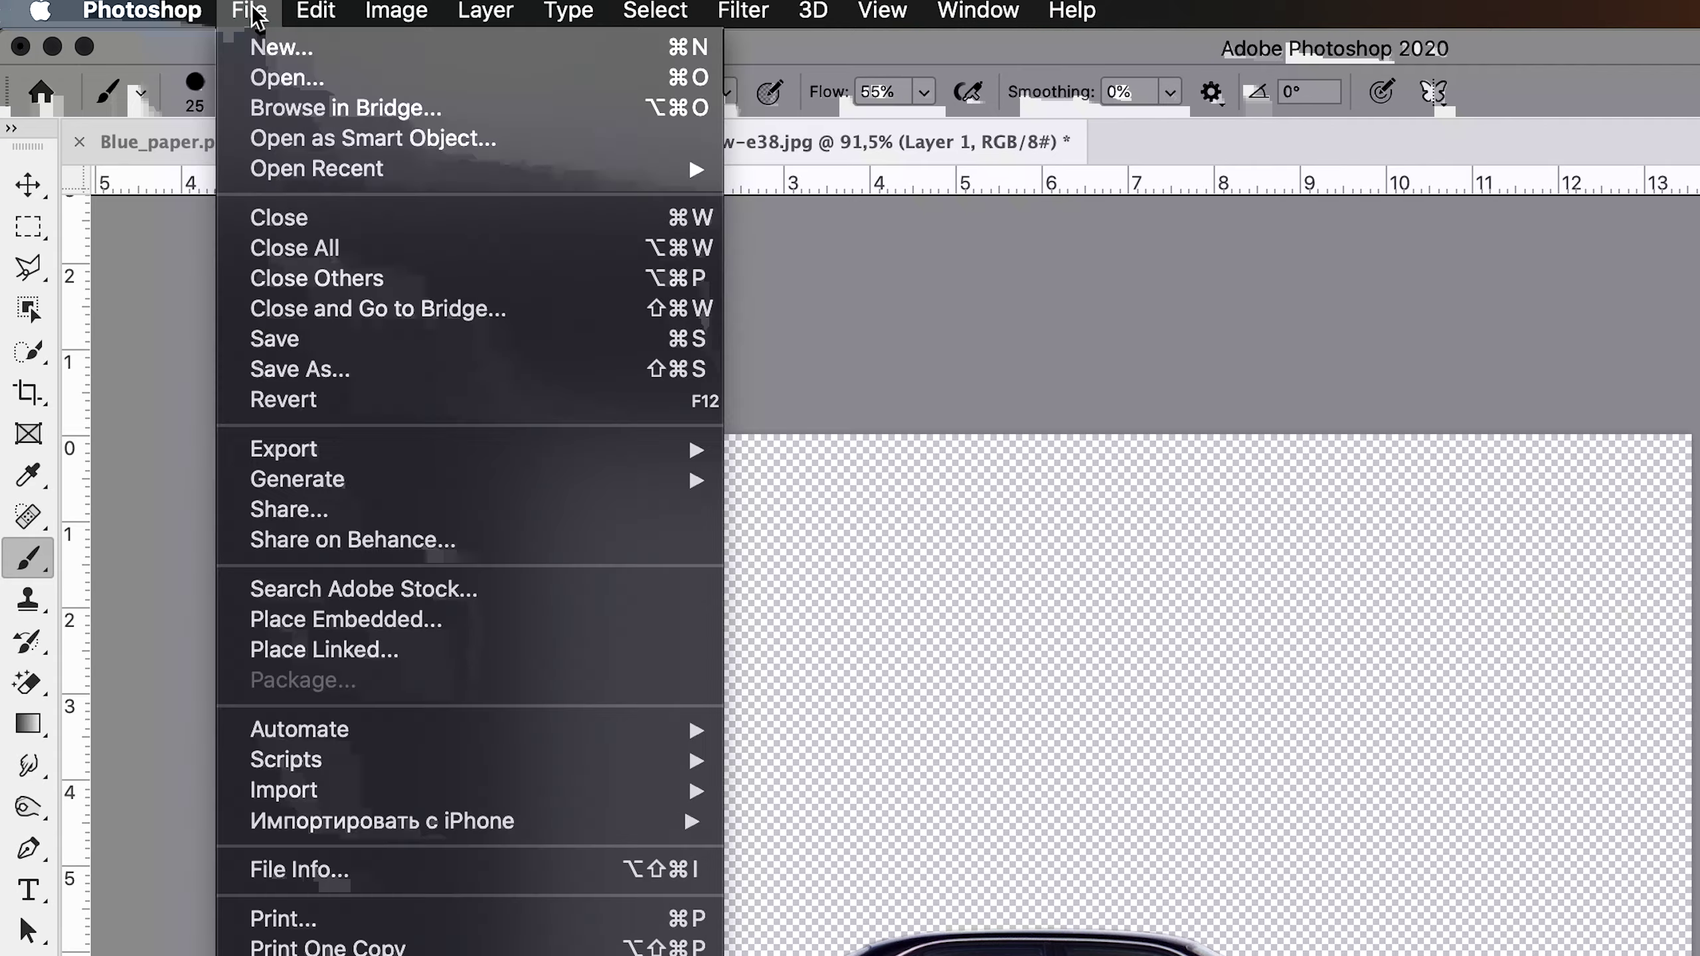
left_click(362, 49)
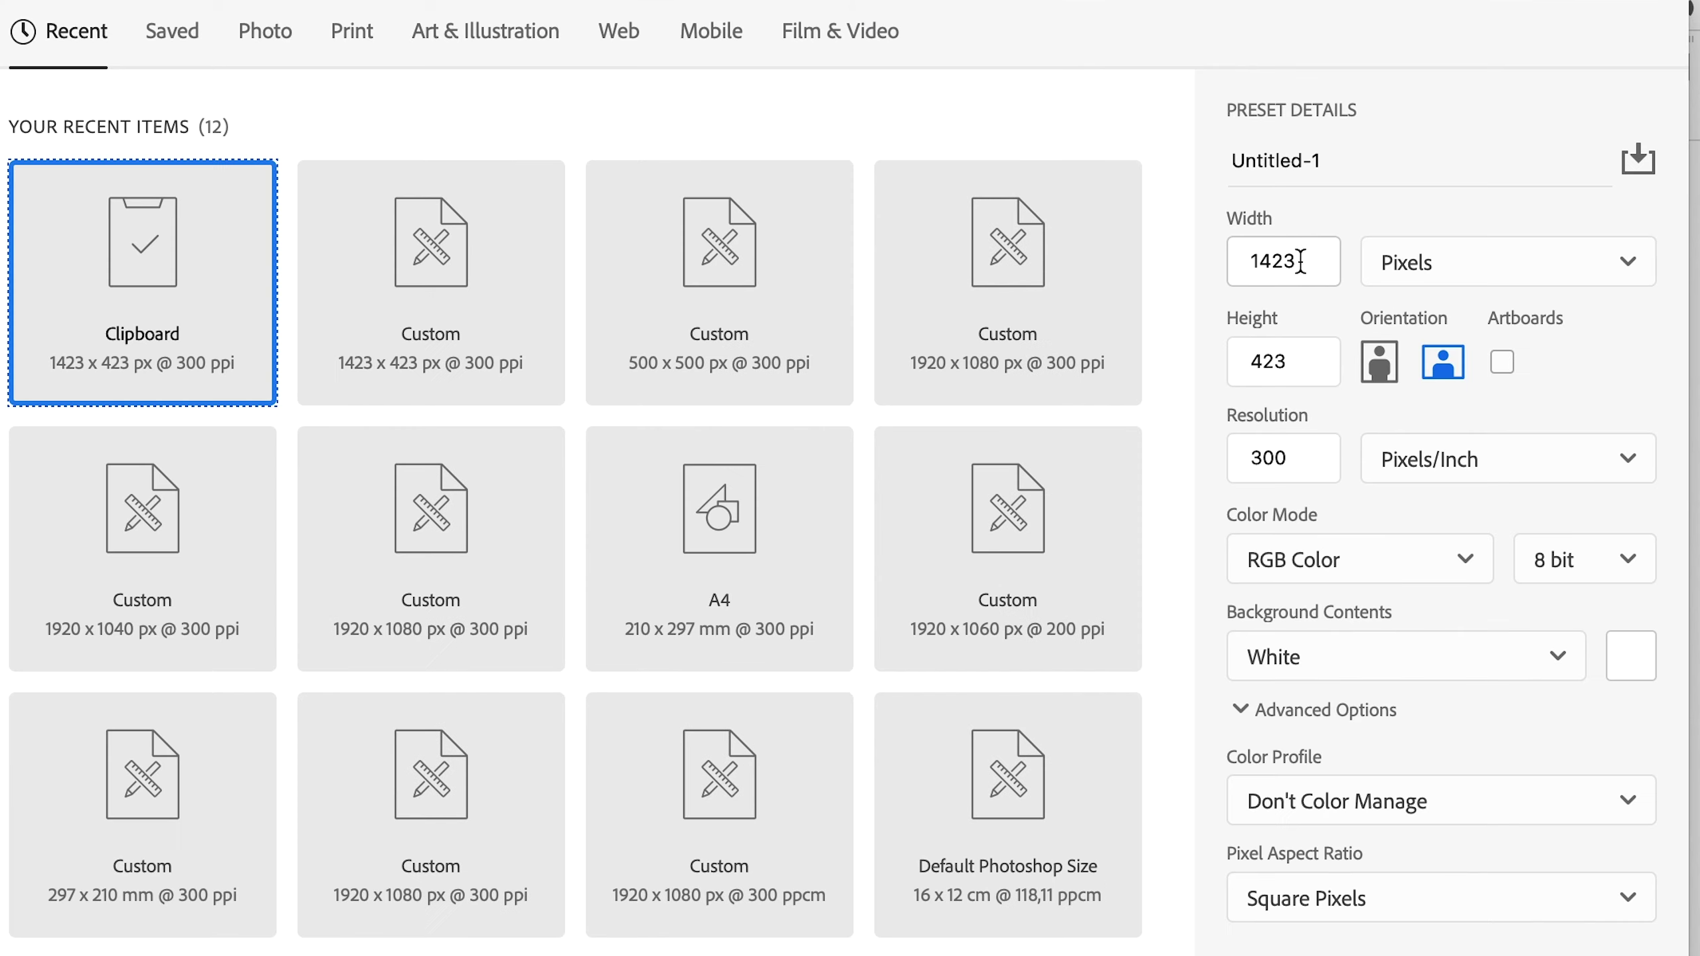
type("1920")
key("Tab")
type("10")
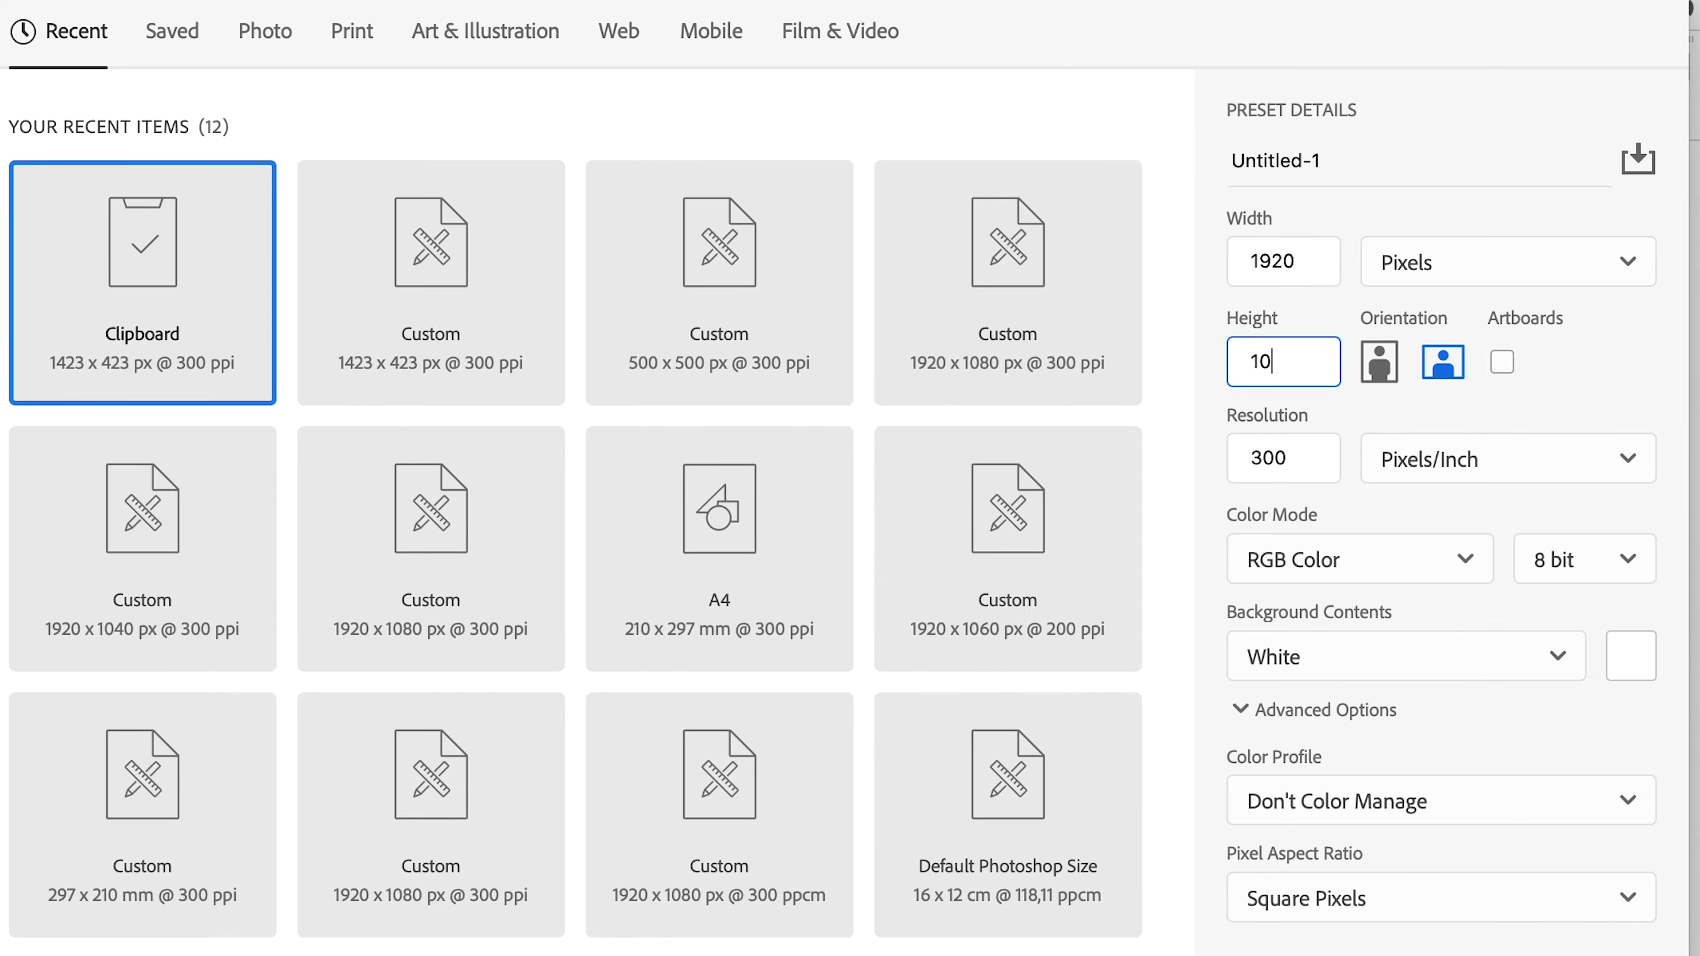
type("80")
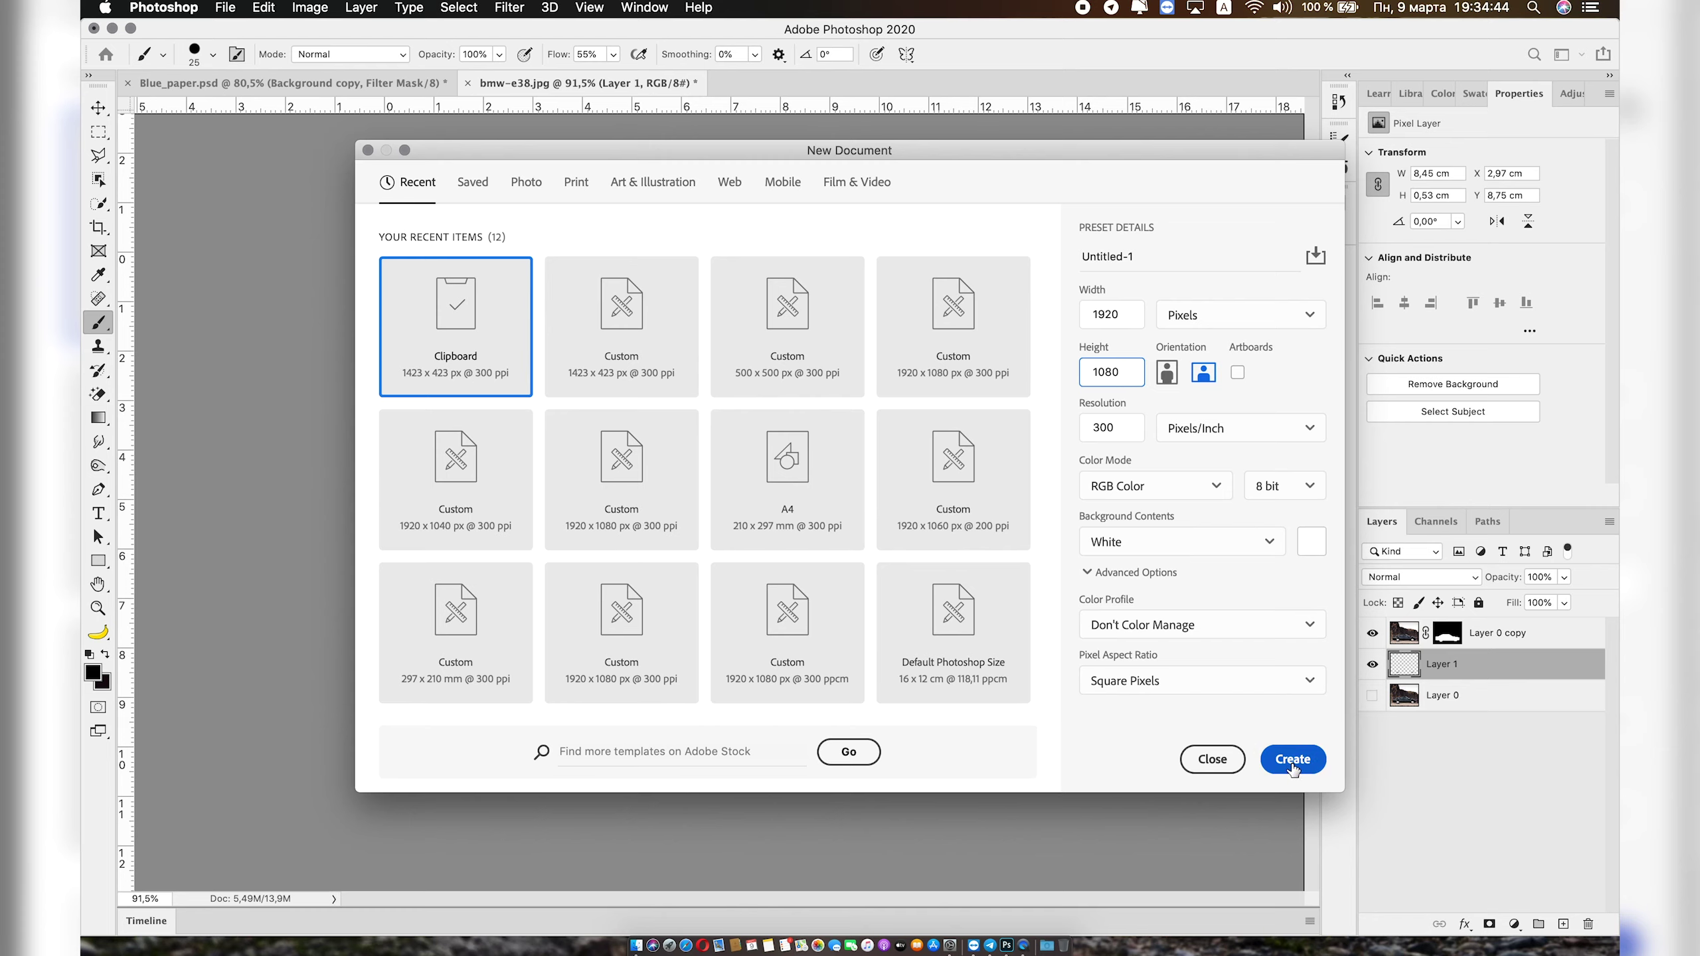
left_click(1291, 765)
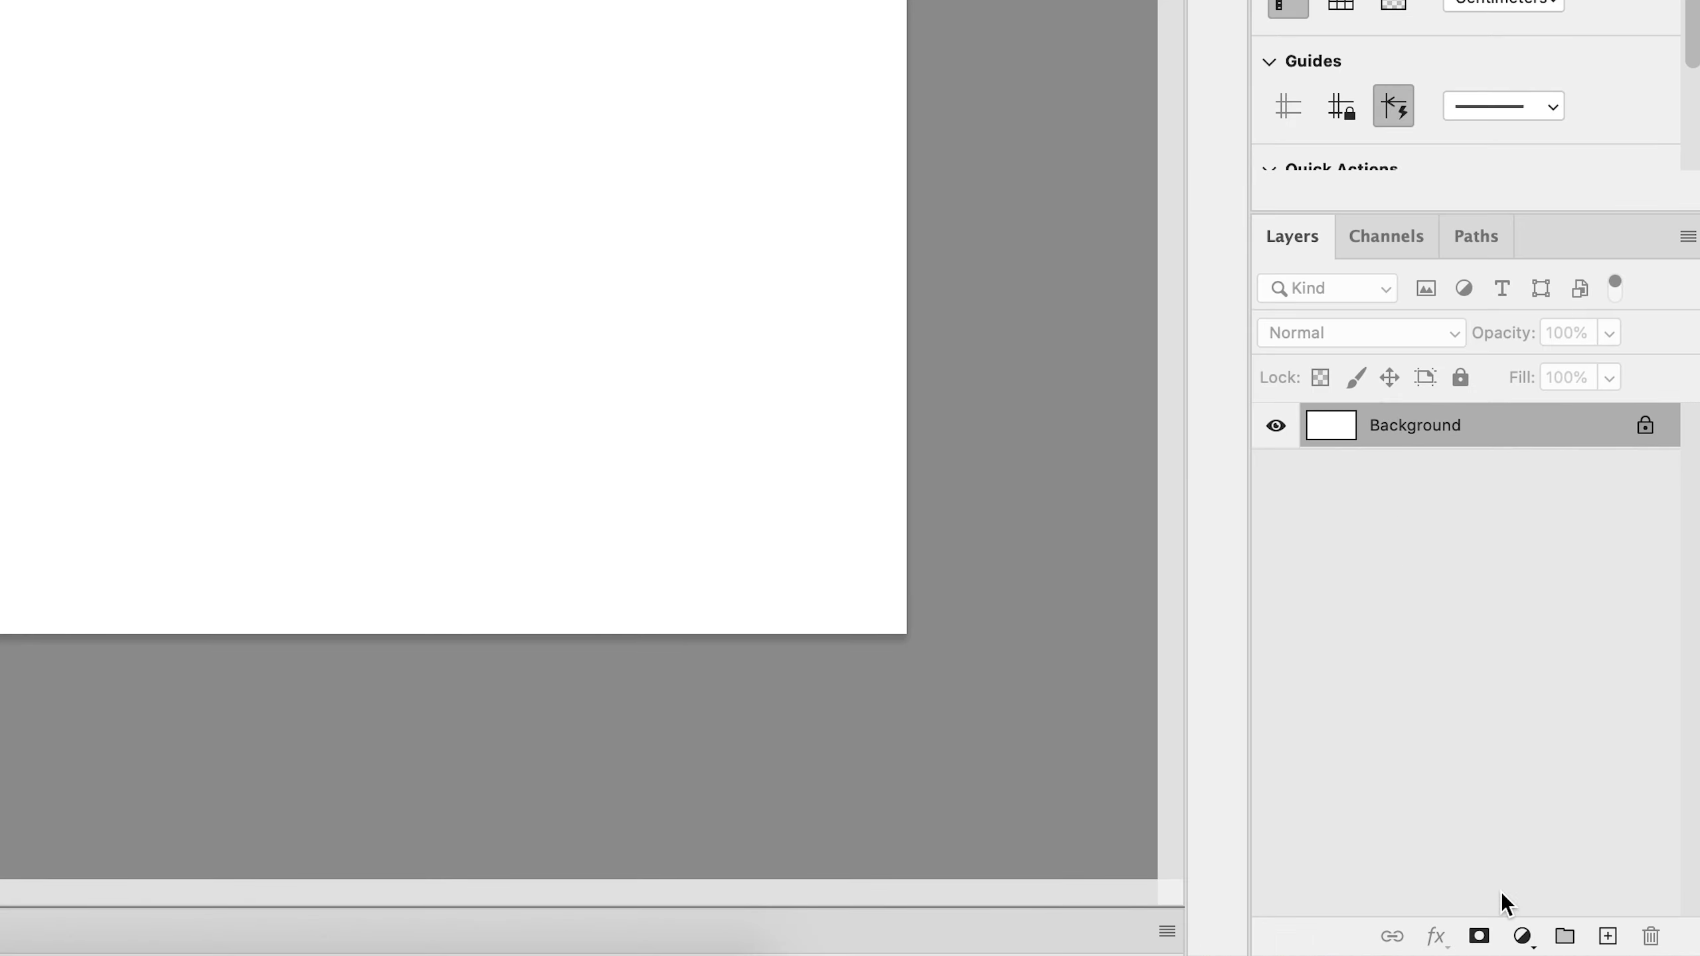
Add a black-filled Layer 1 over the hidden Background and open its Layer Style settings
left_click(1608, 936)
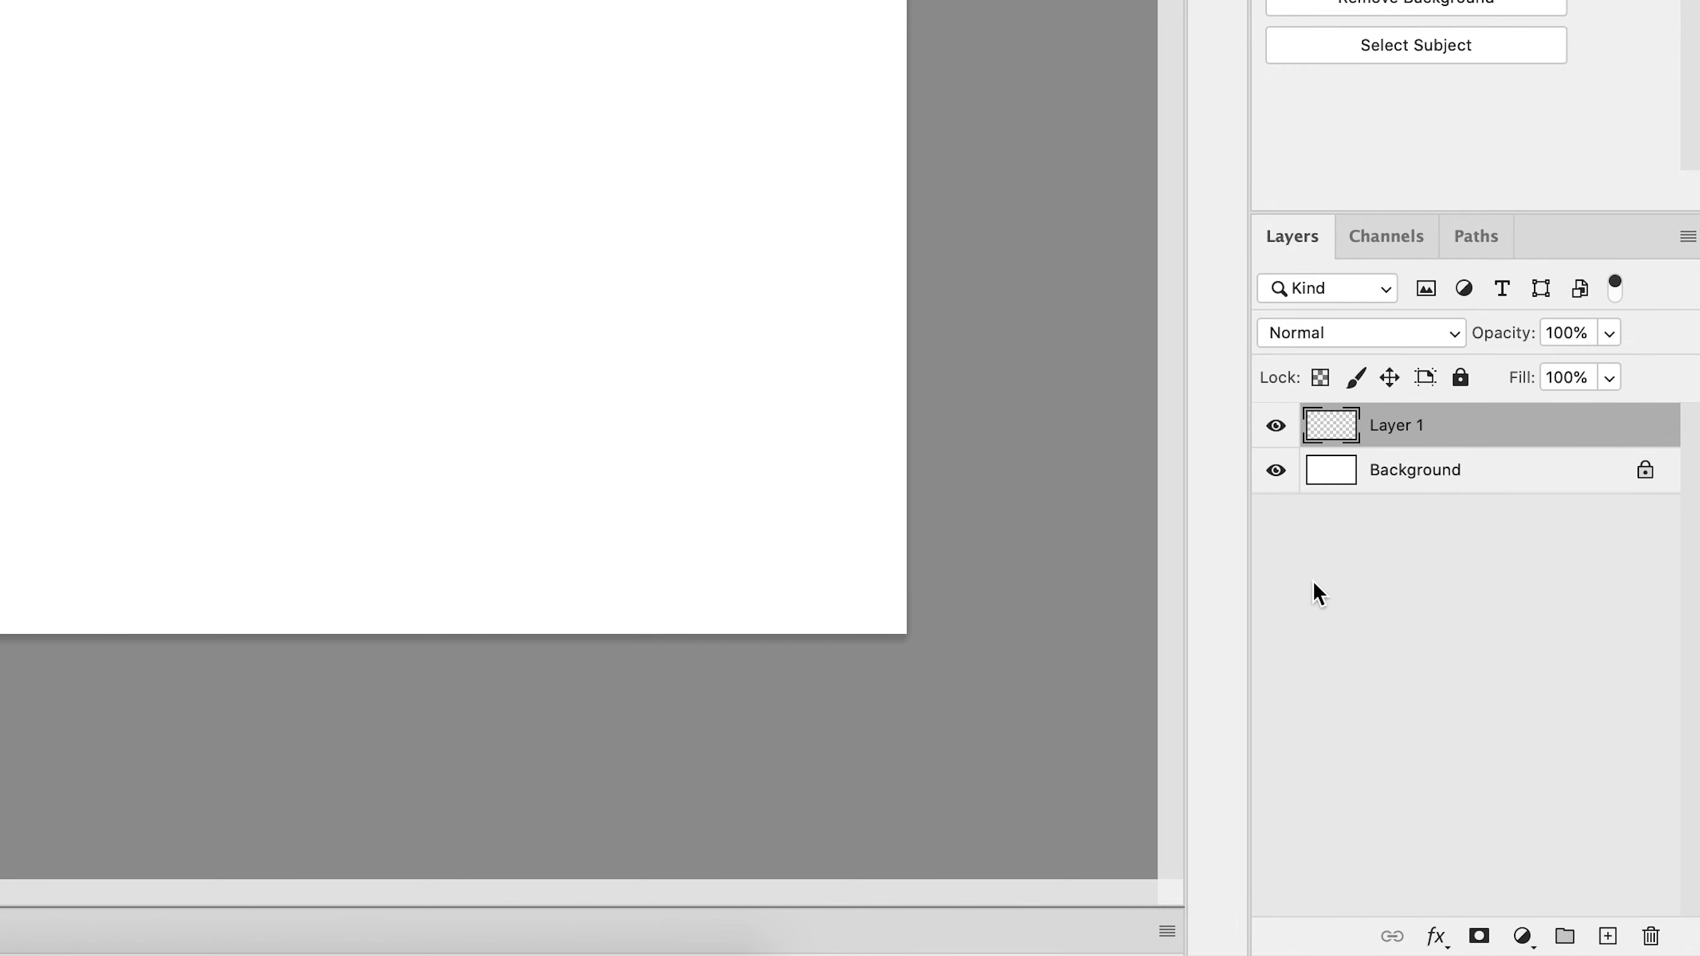
left_click(1275, 470)
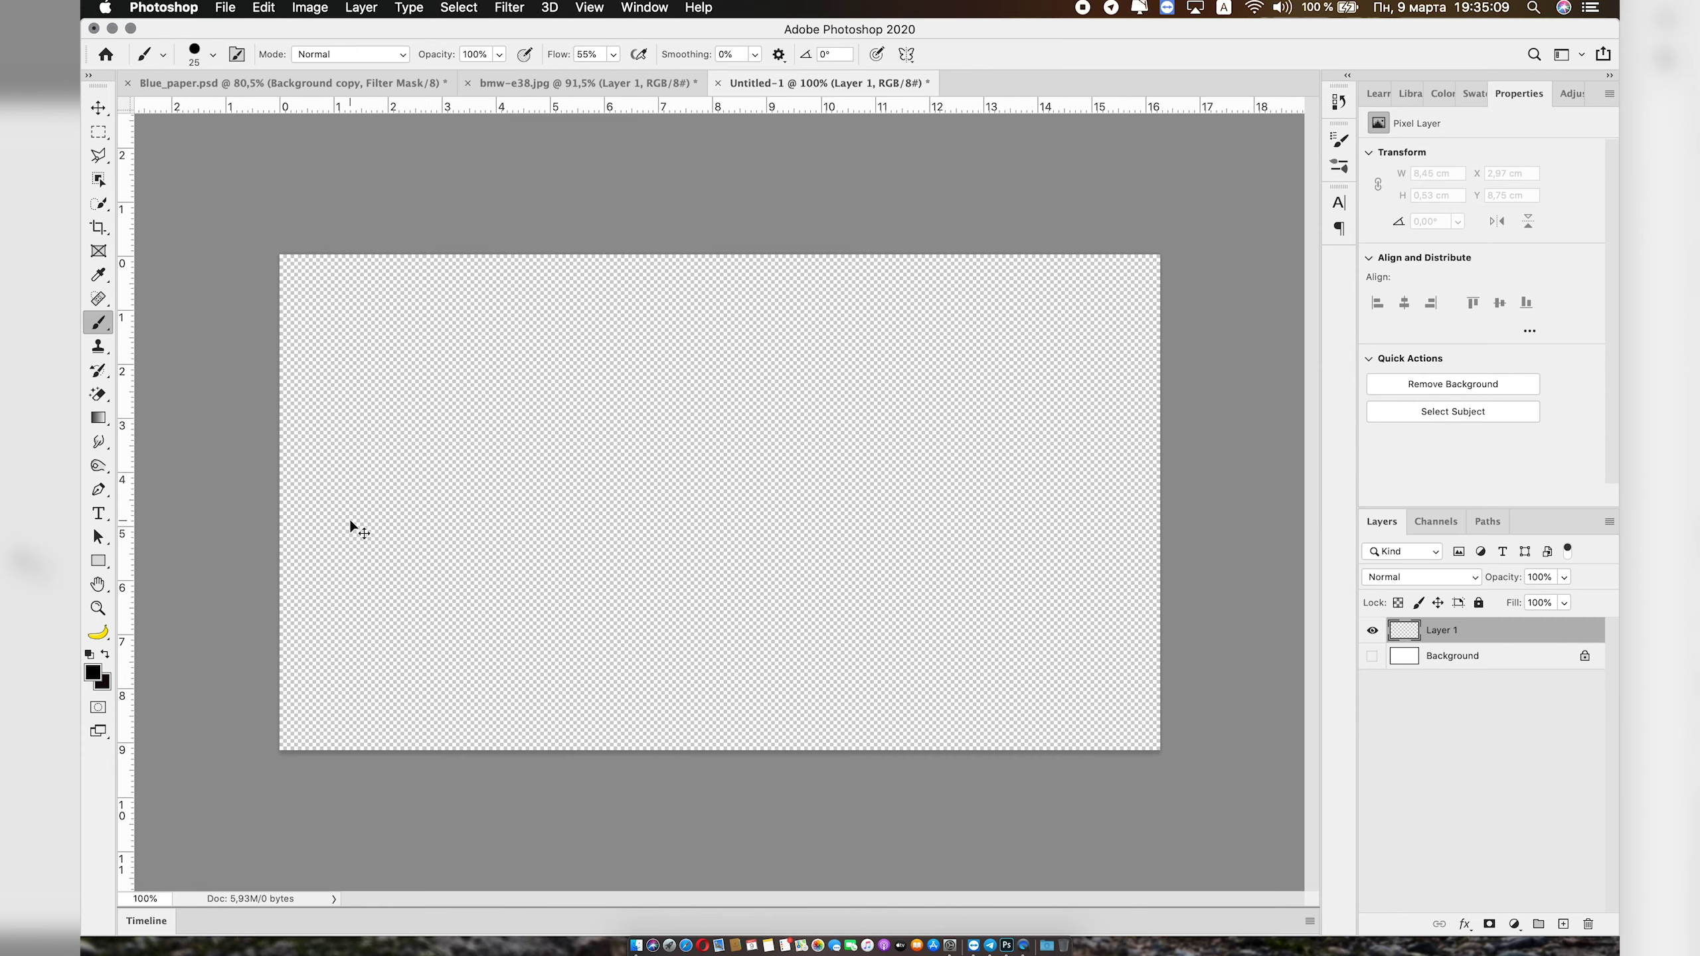
key("alt+BackSpace")
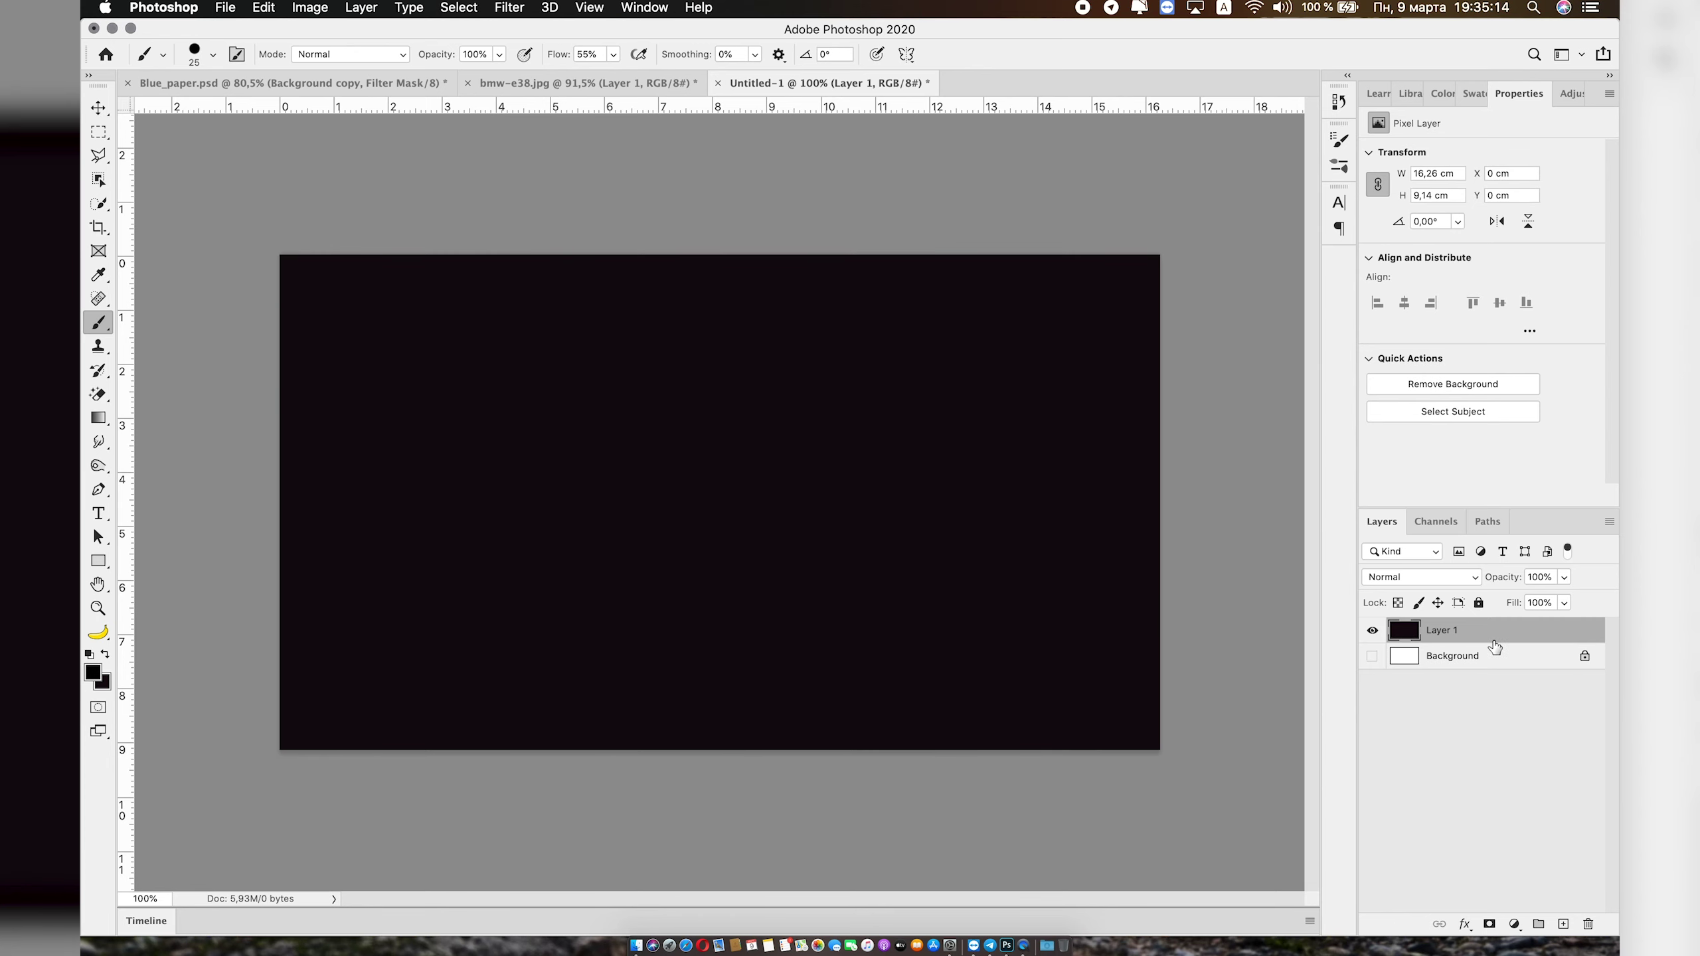
double_click(1520, 633)
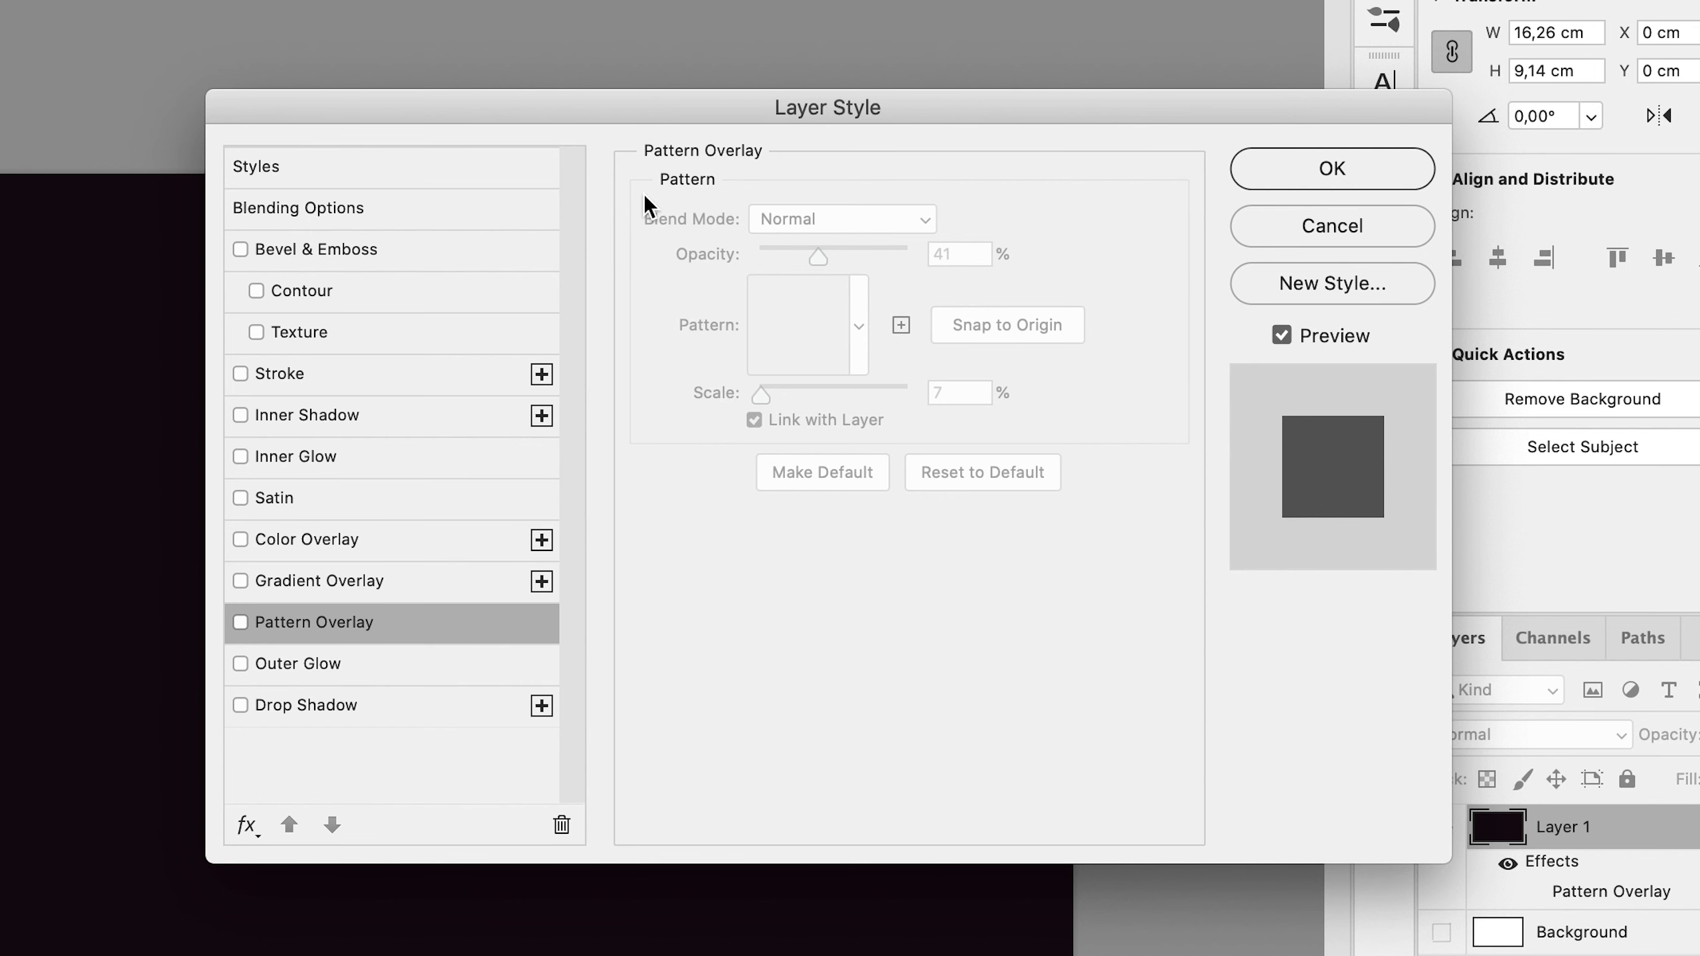
Enable Gradient Overlay and set its stops to a dark blue and a lighter blue
left_click(374, 581)
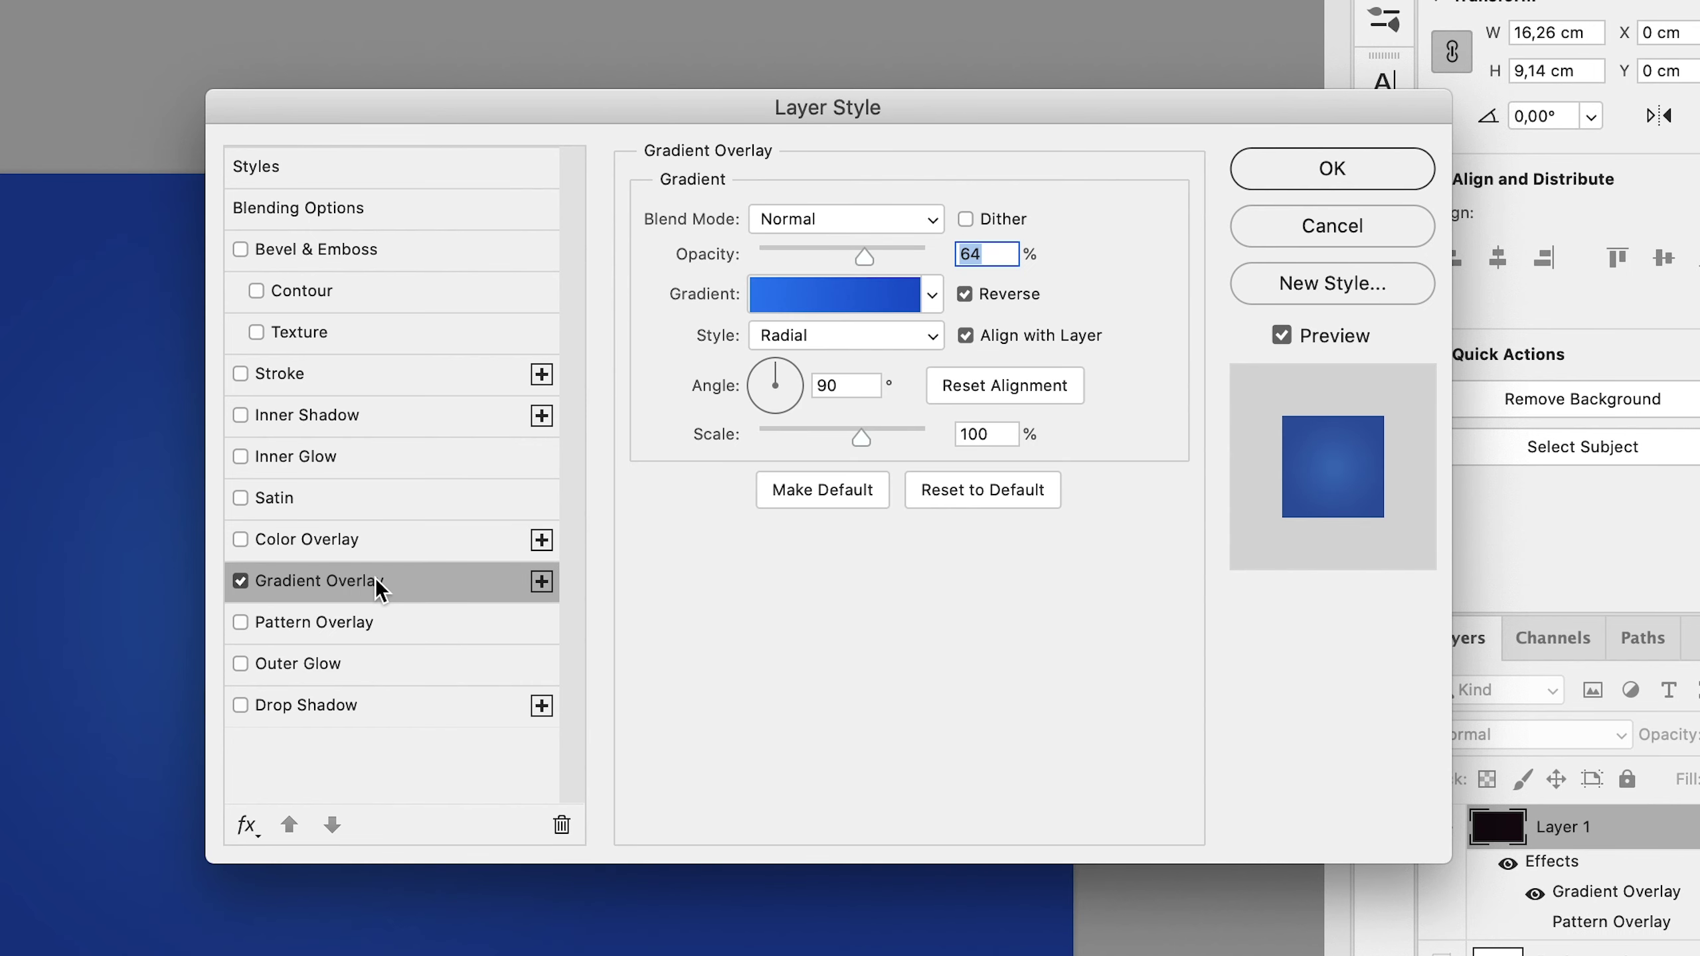
left_click(900, 305)
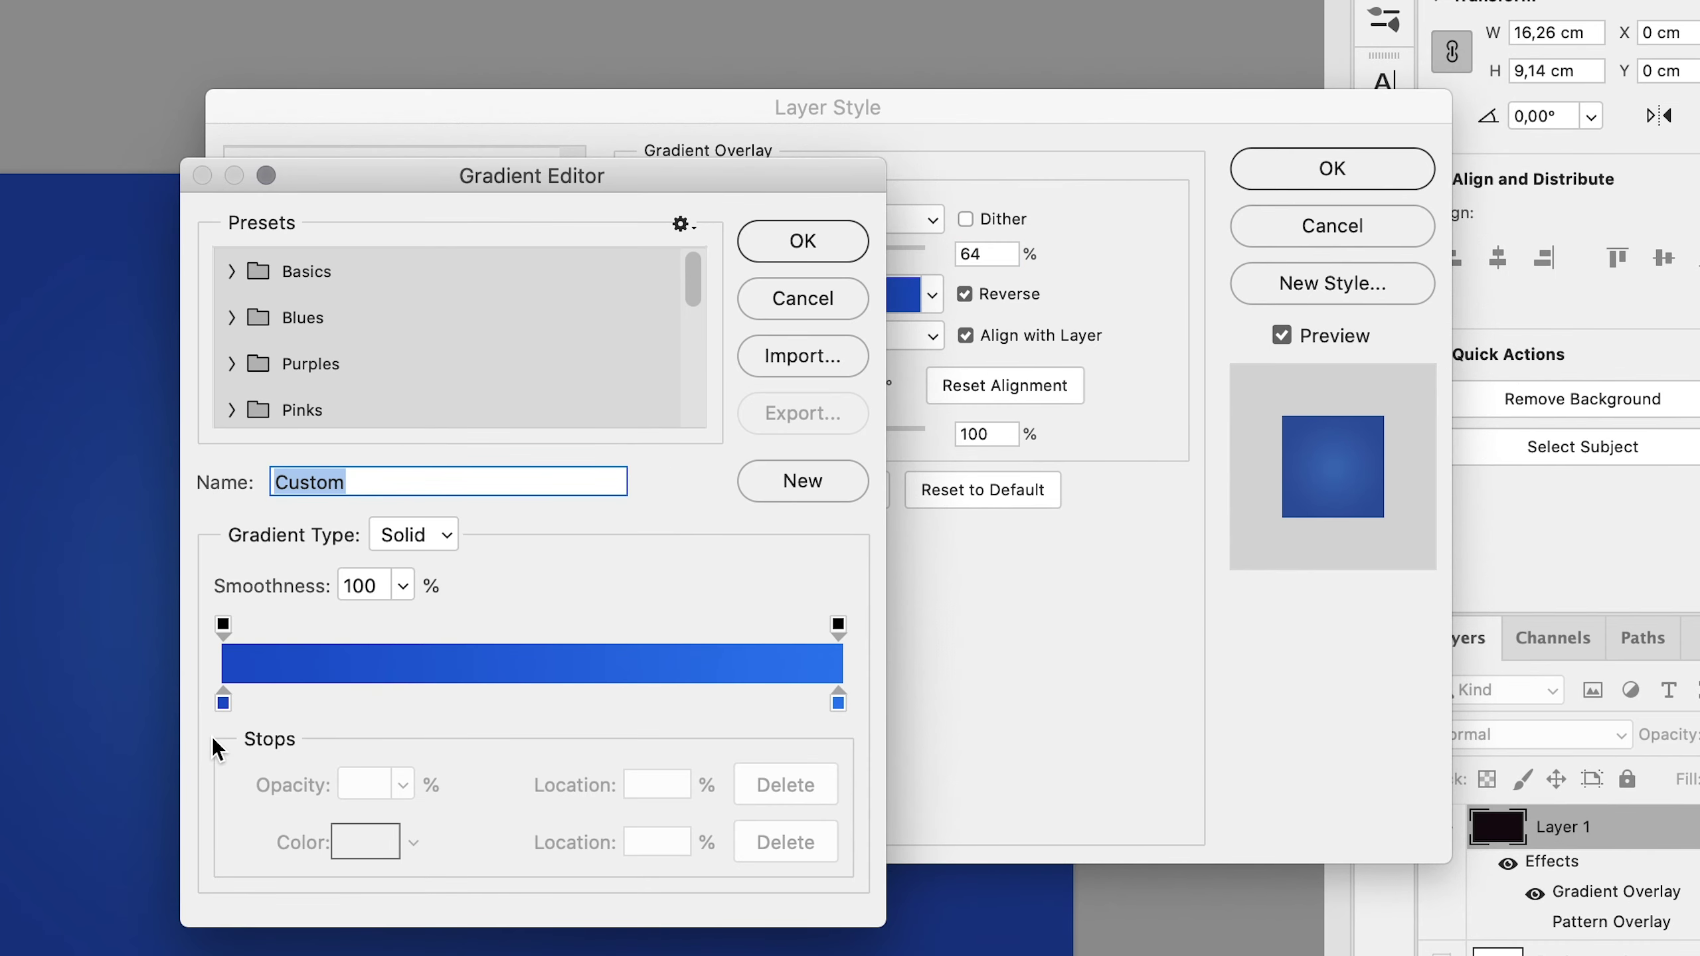
double_click(224, 703)
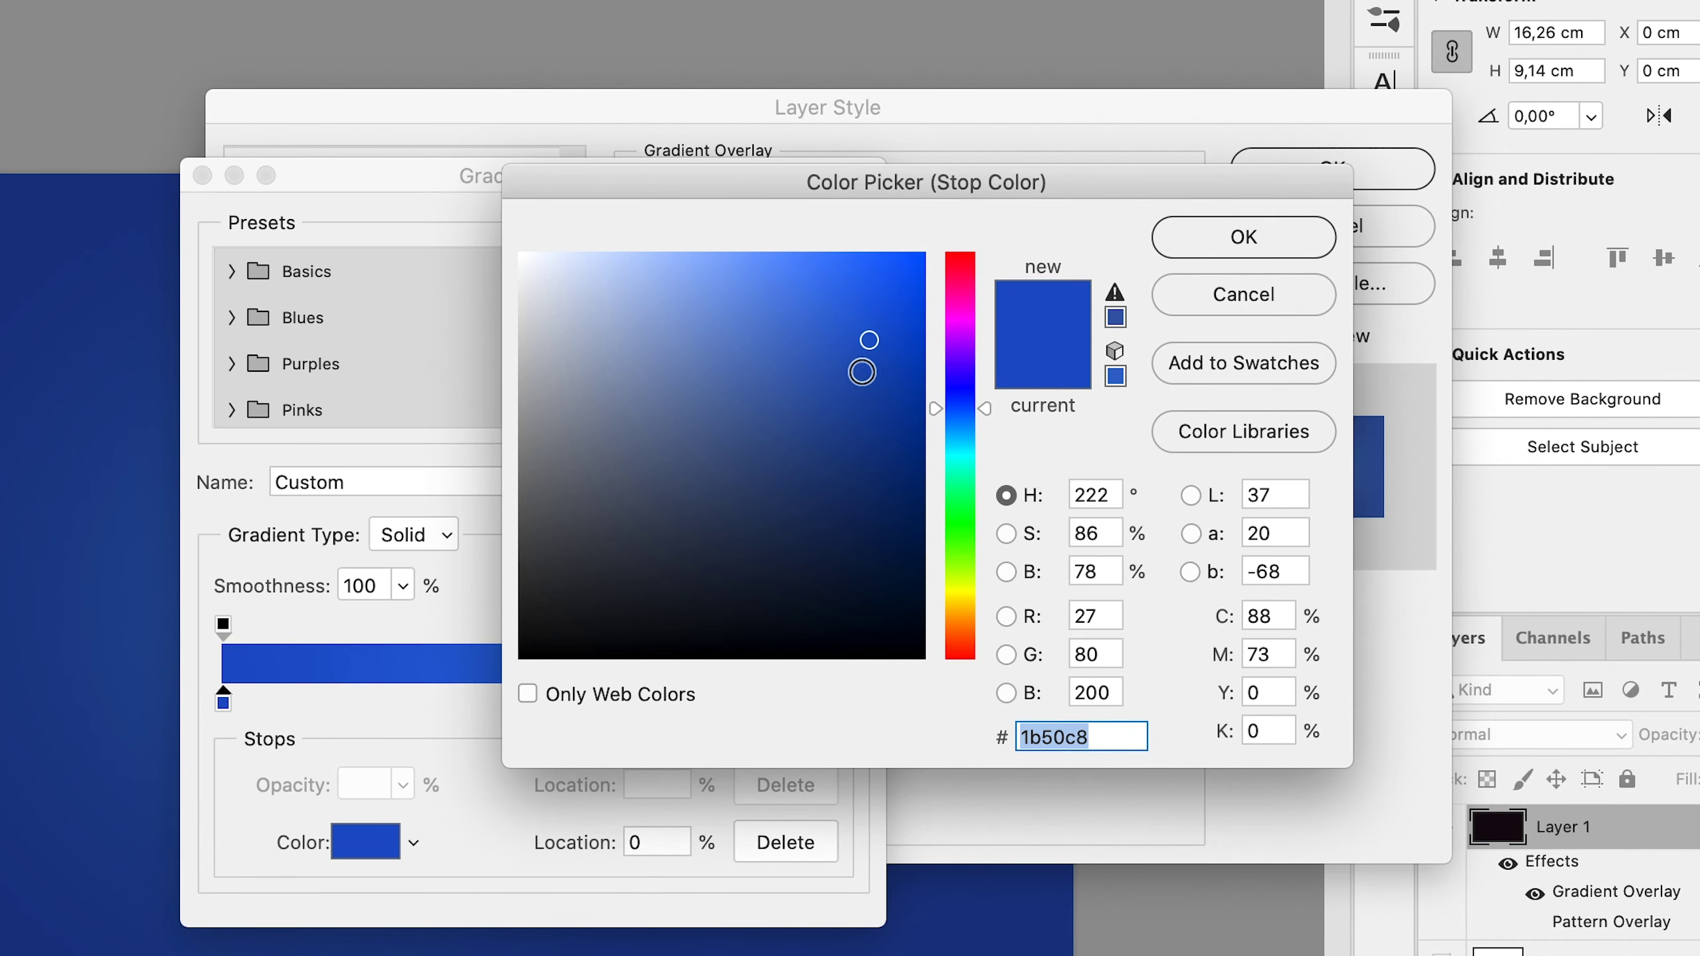
mouse_move(870, 362)
left_mouse_down()
mouse_move(866, 322)
mouse_move(864, 348)
left_mouse_up()
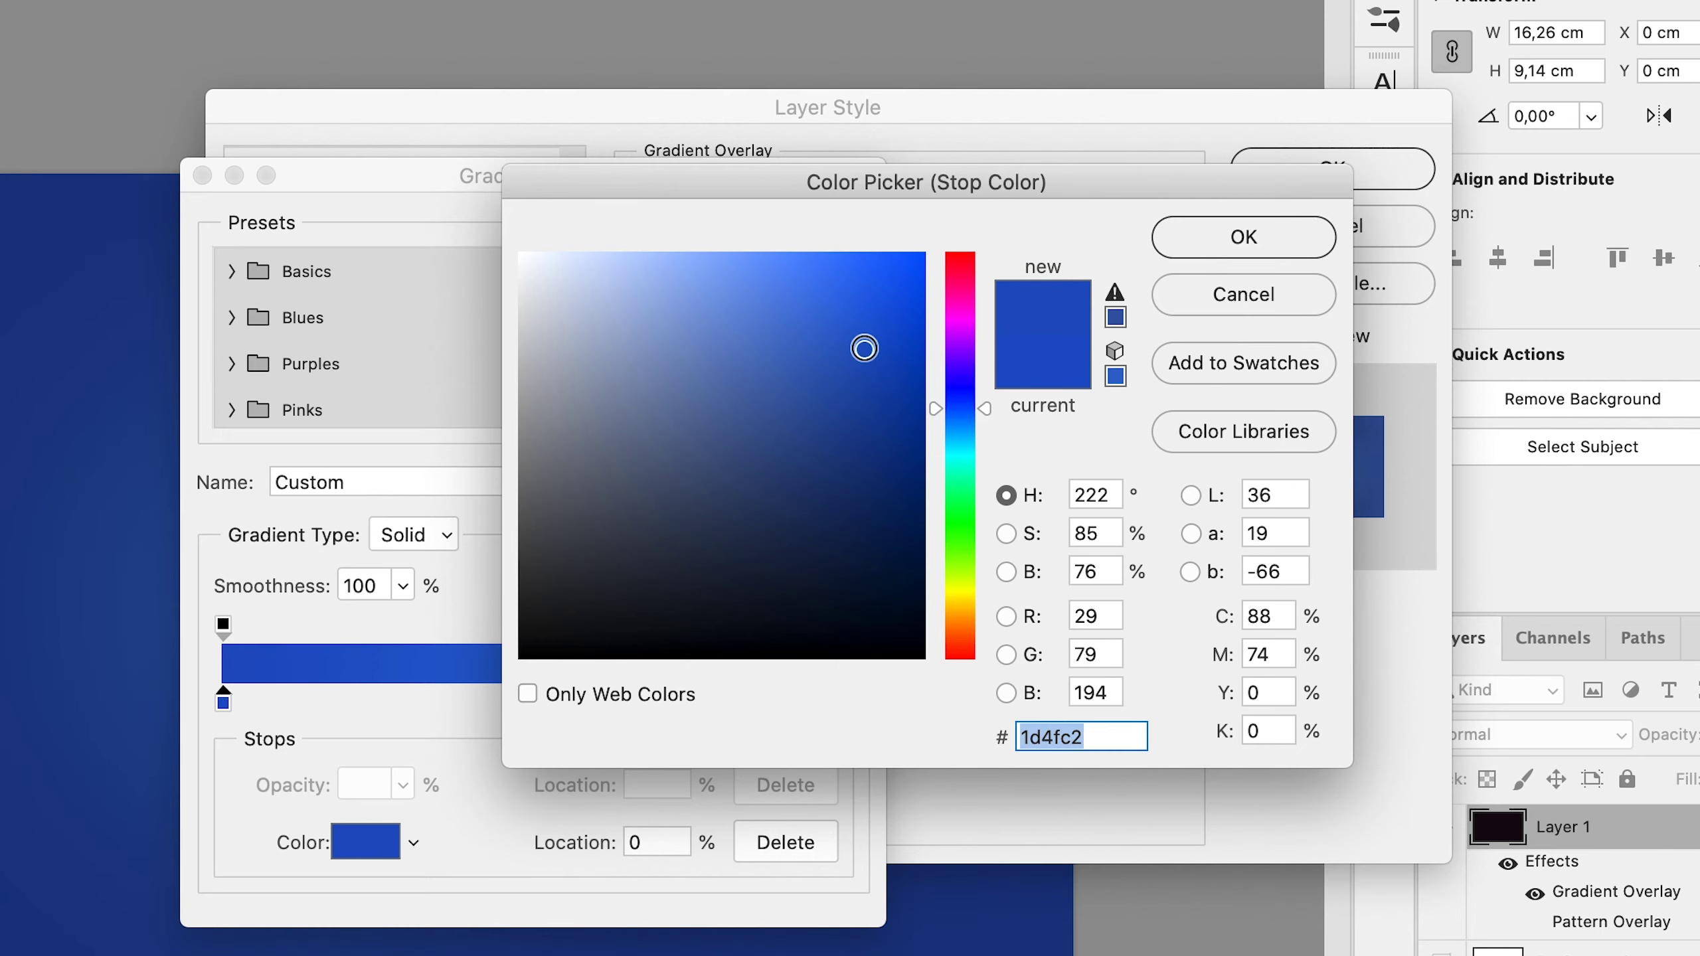
left_click(1225, 240)
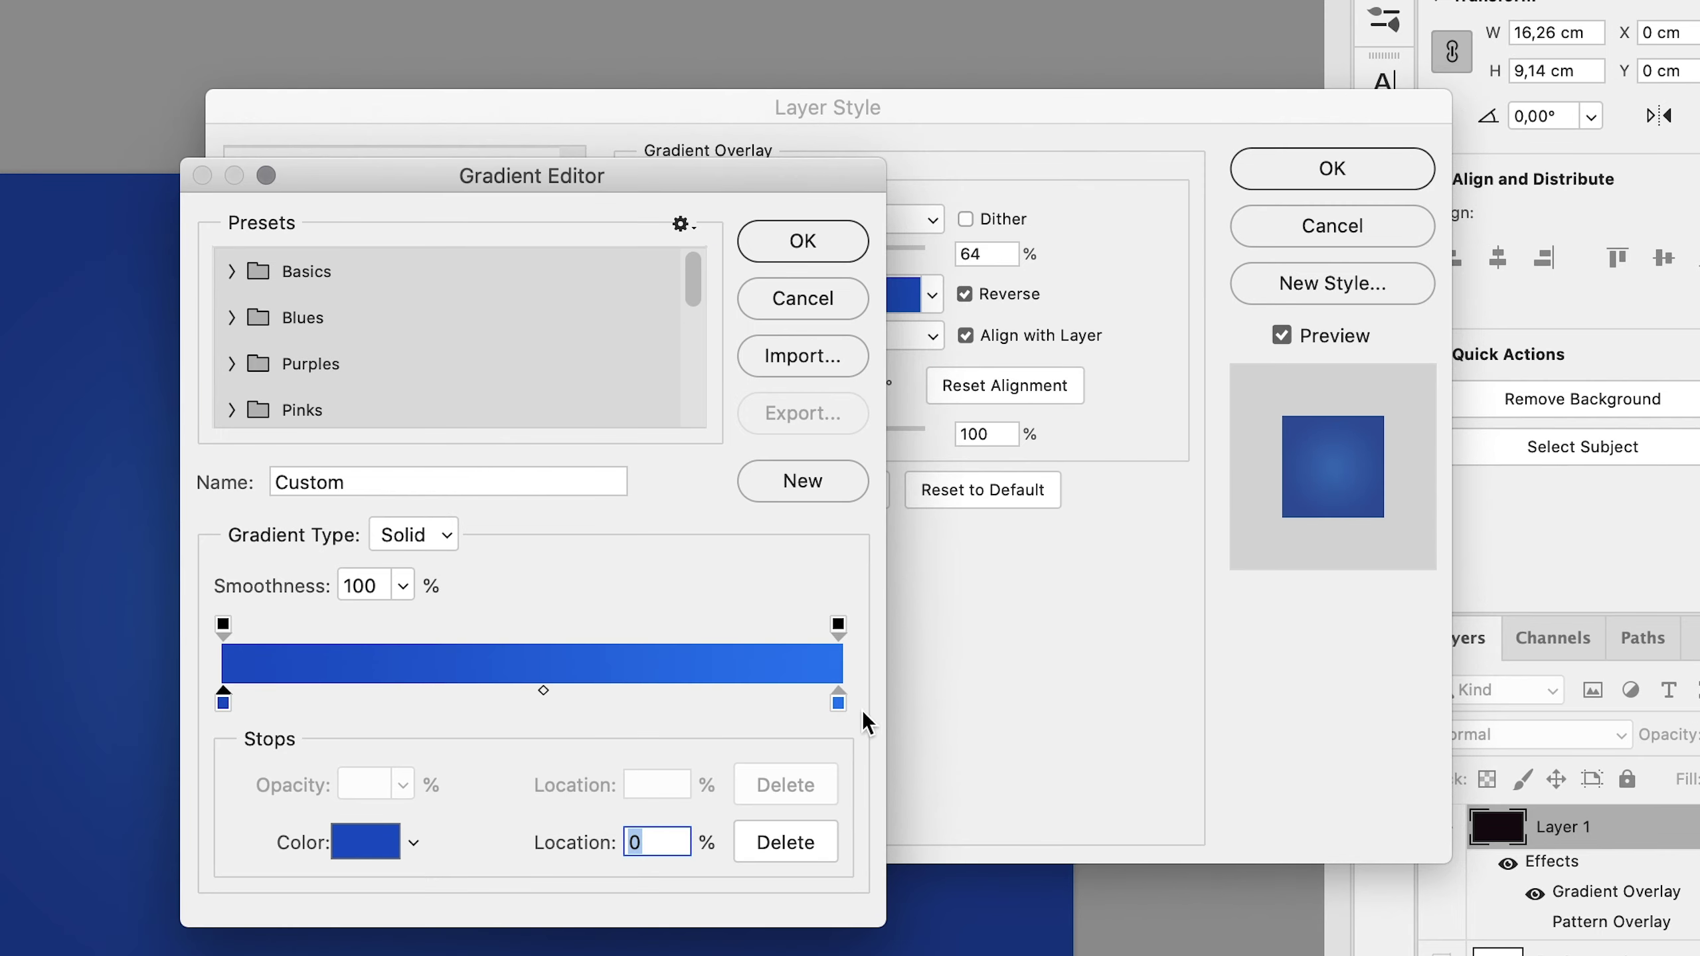
double_click(838, 702)
left_click(831, 290)
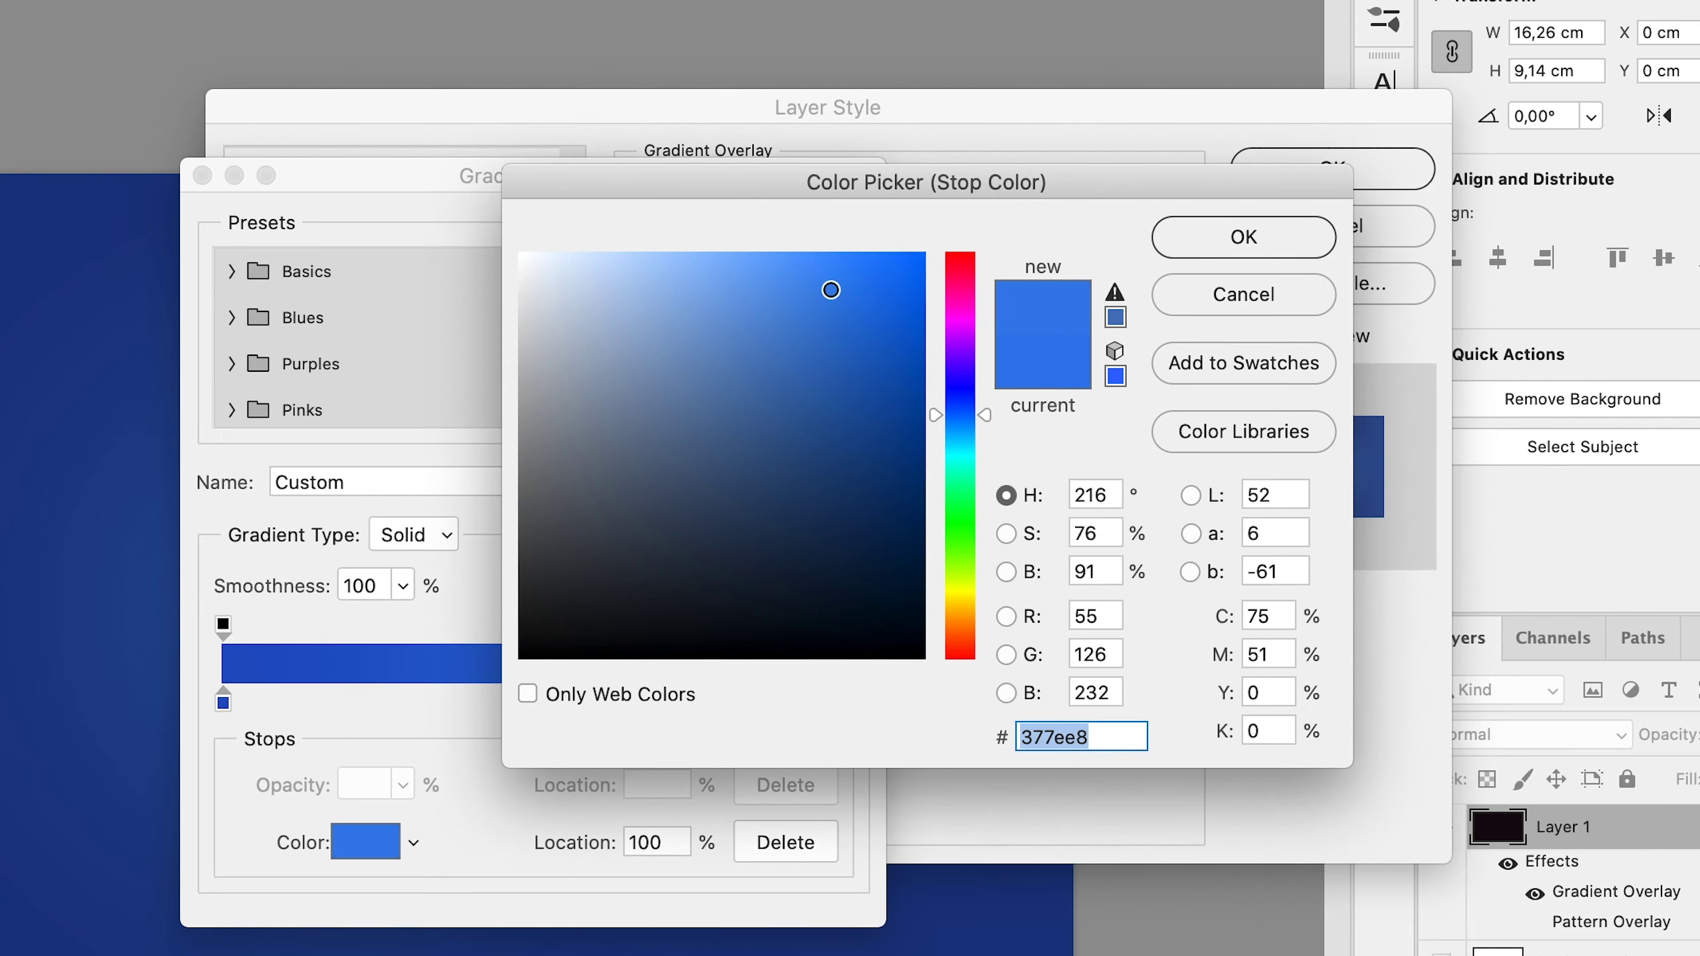
mouse_move(830, 290)
left_mouse_down()
mouse_move(823, 259)
mouse_move(804, 273)
left_mouse_up()
key("Return")
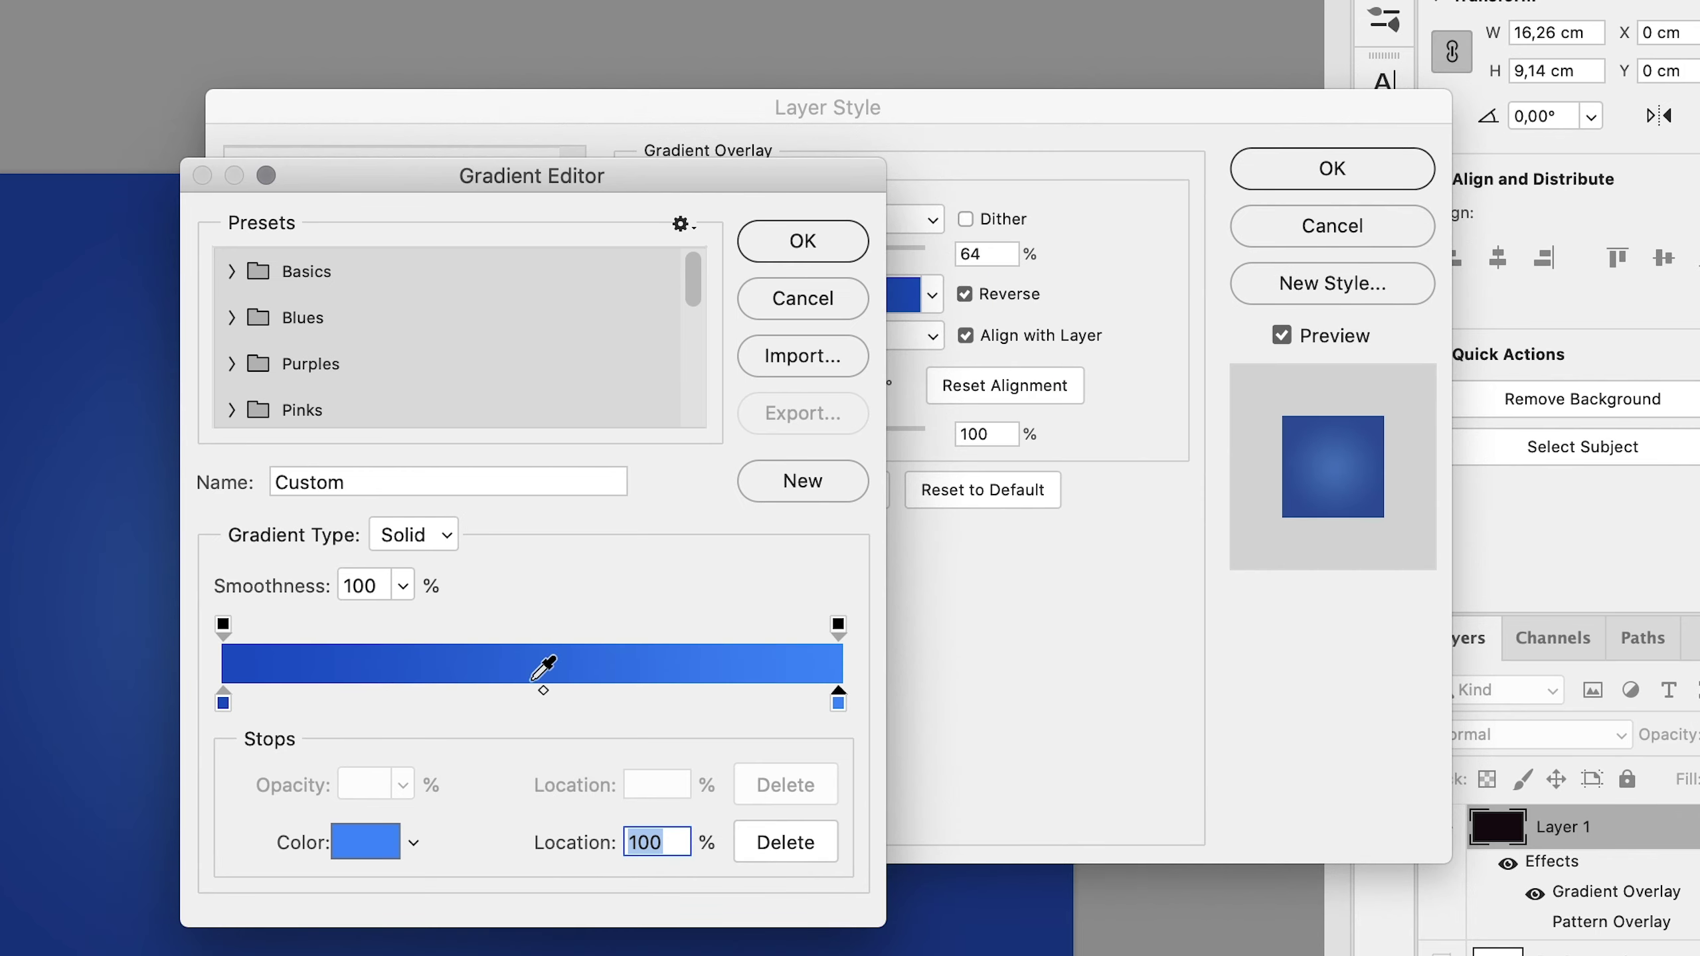
Apply the reversed radial blue gradient overlay at 64%, then add an empty Layer 2
left_click_drag(550, 704, 534, 702)
key("super+z")
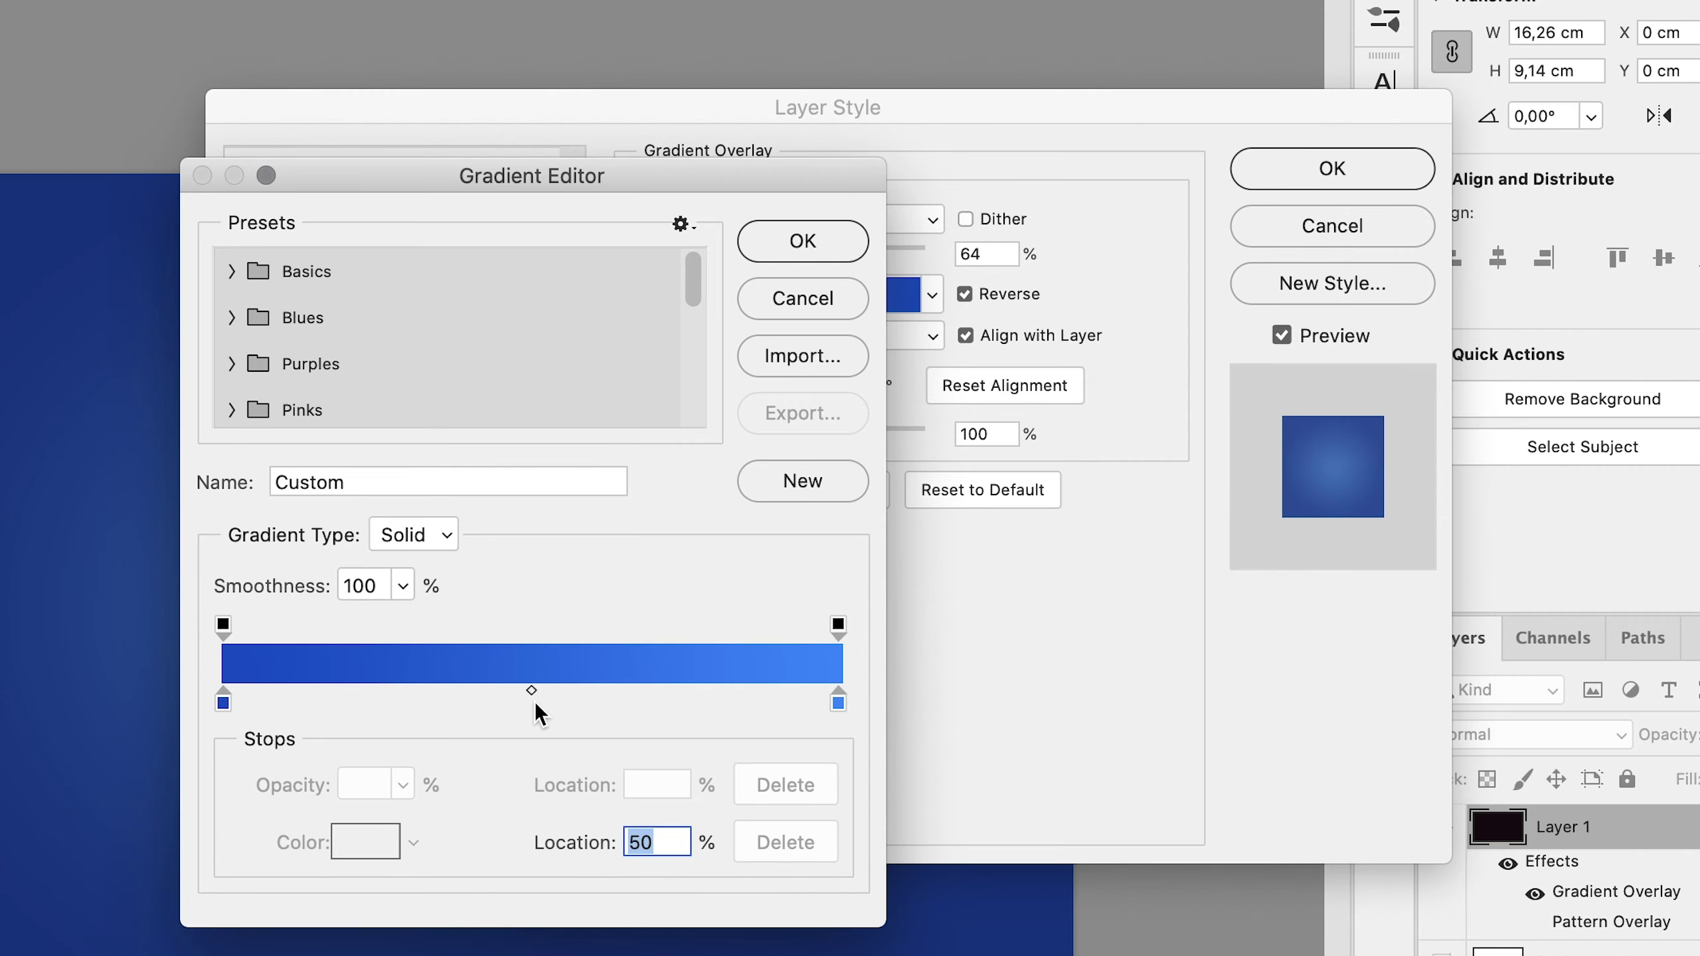
left_click(825, 240)
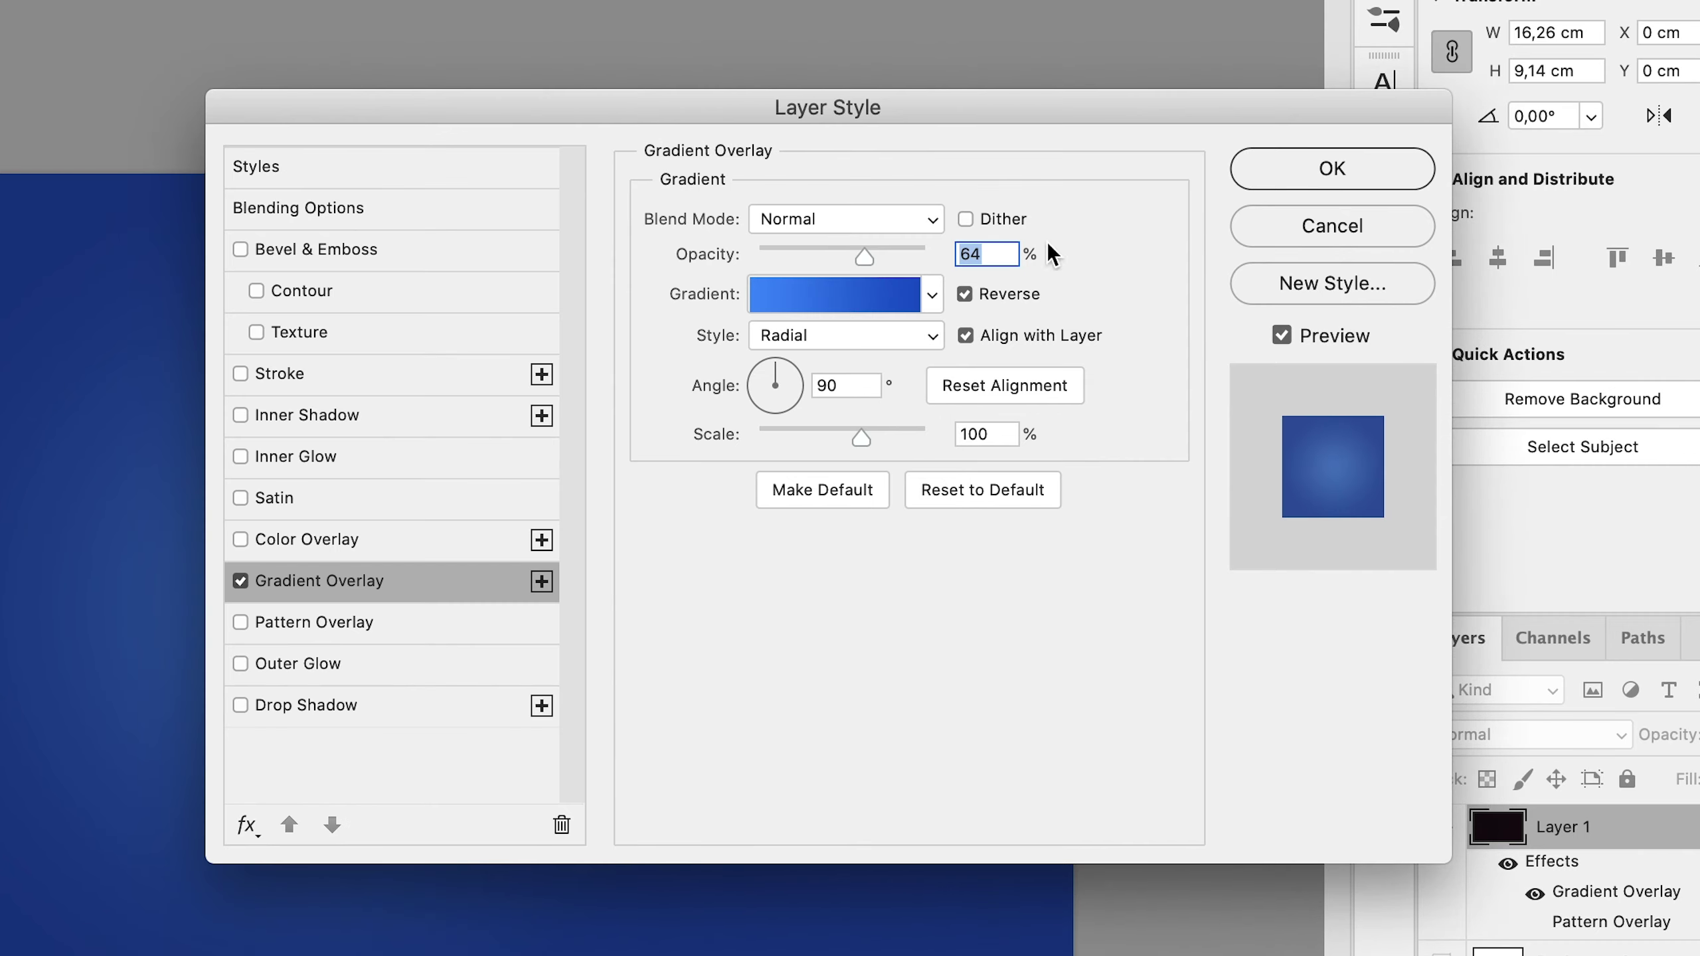
left_click(960, 295)
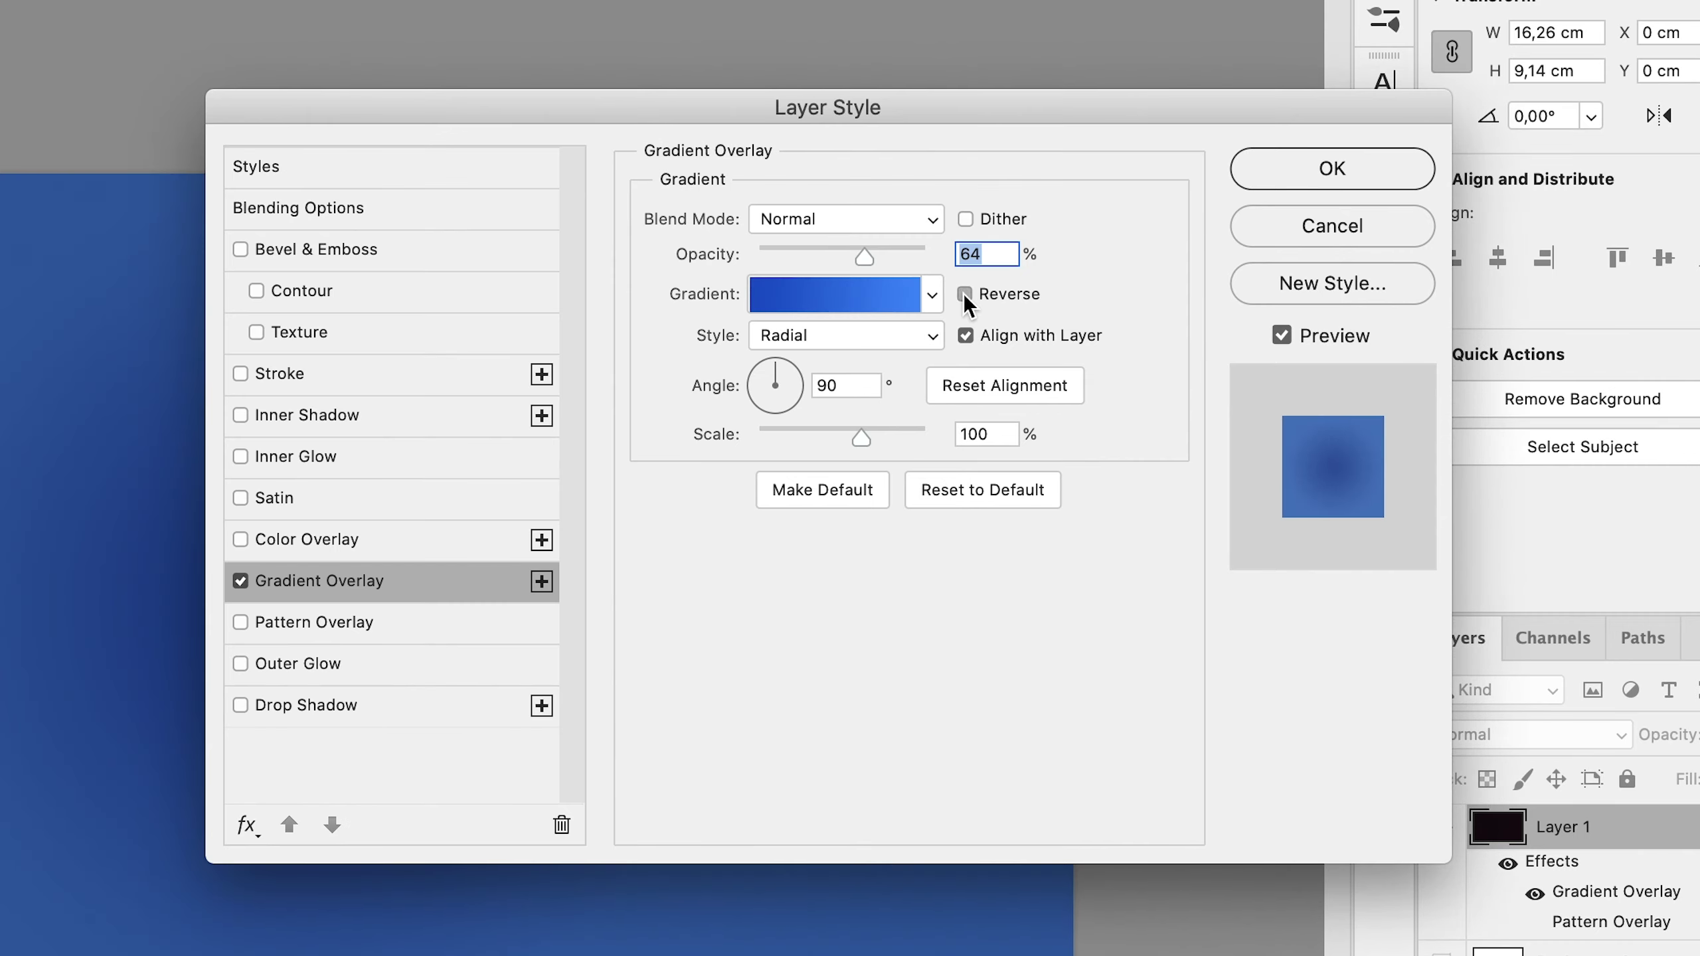
left_click(963, 293)
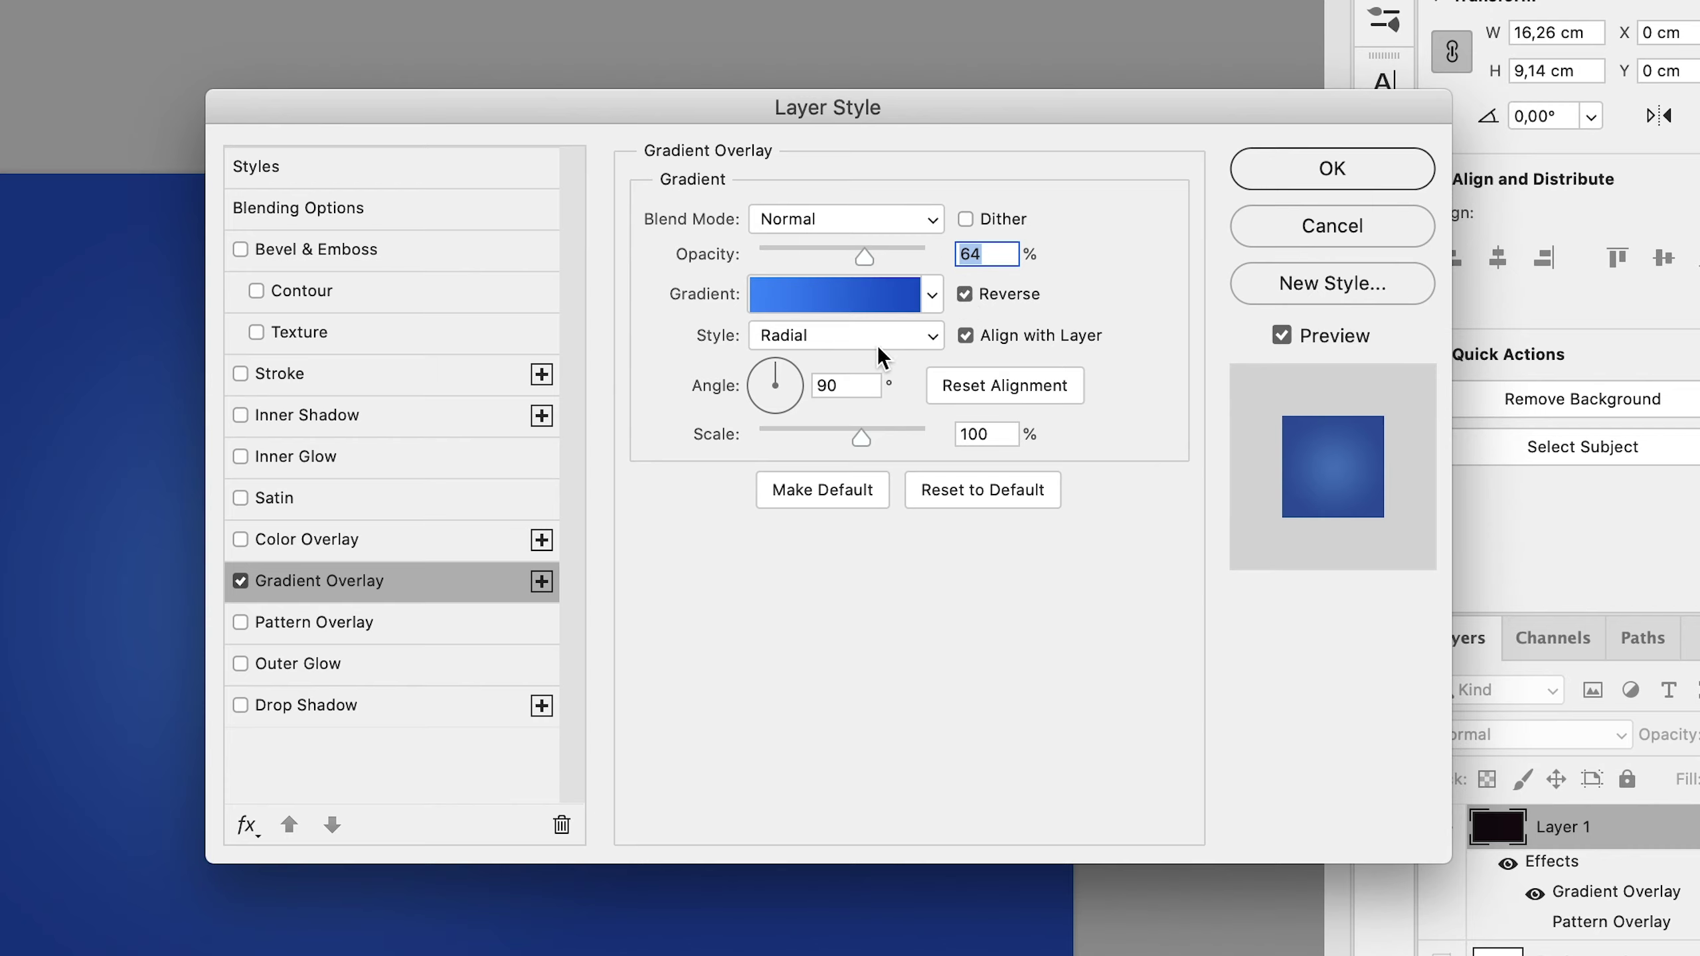
left_click(964, 295)
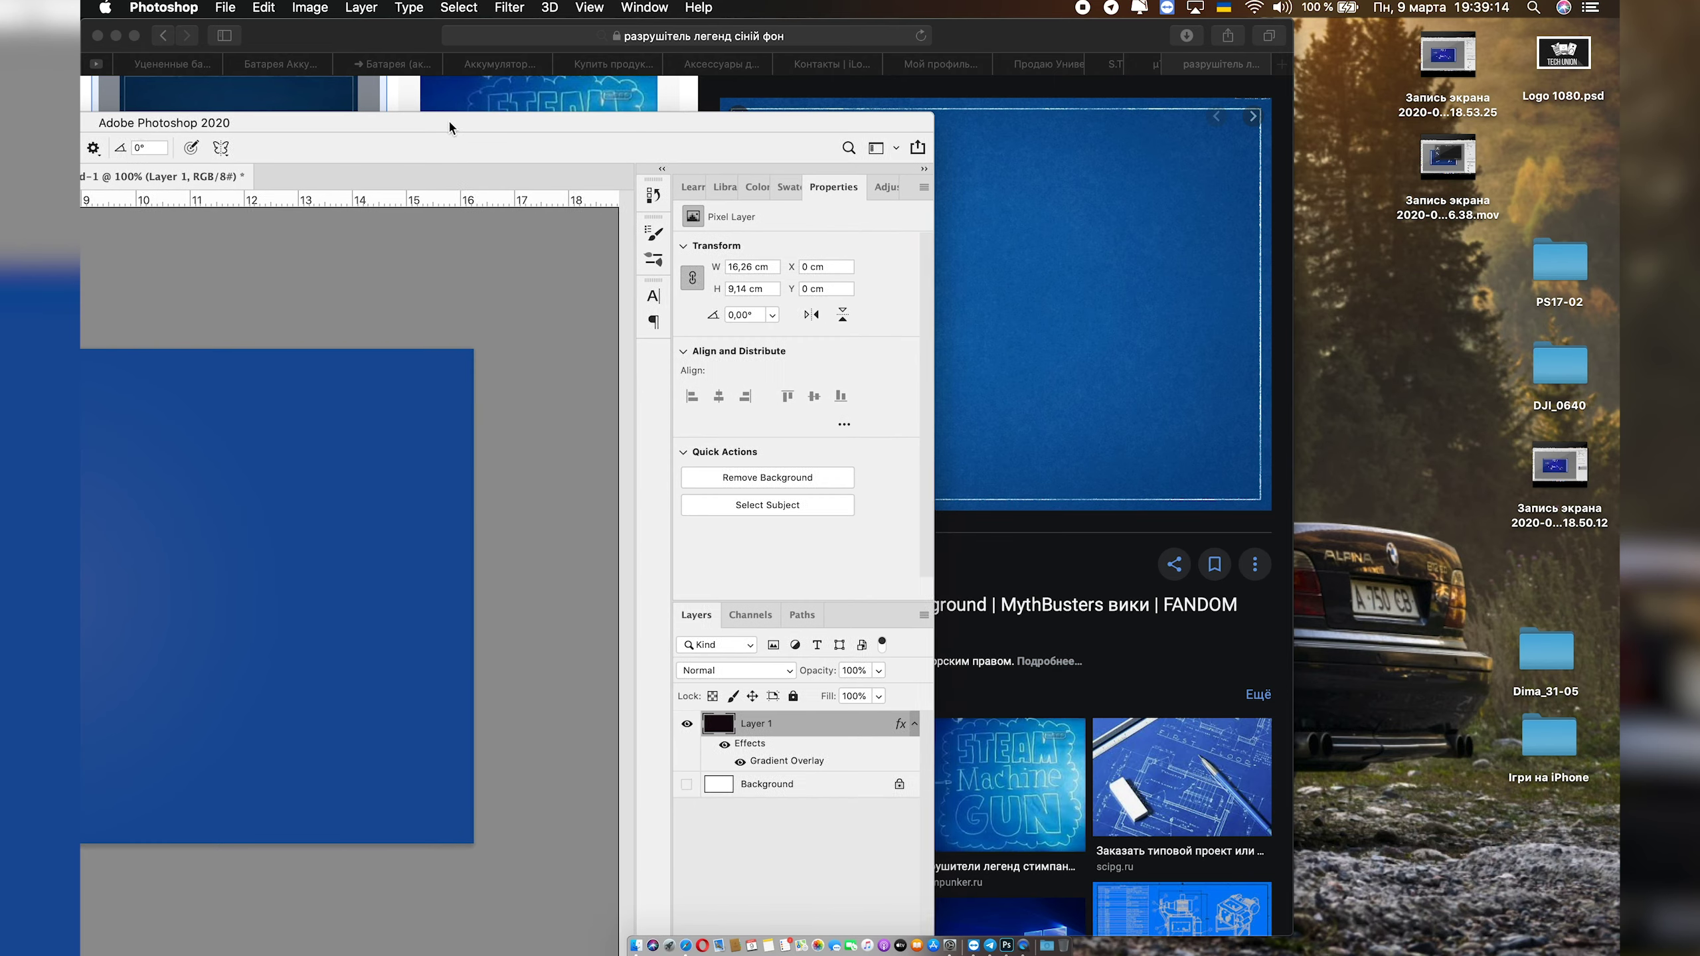
double_click(450, 123)
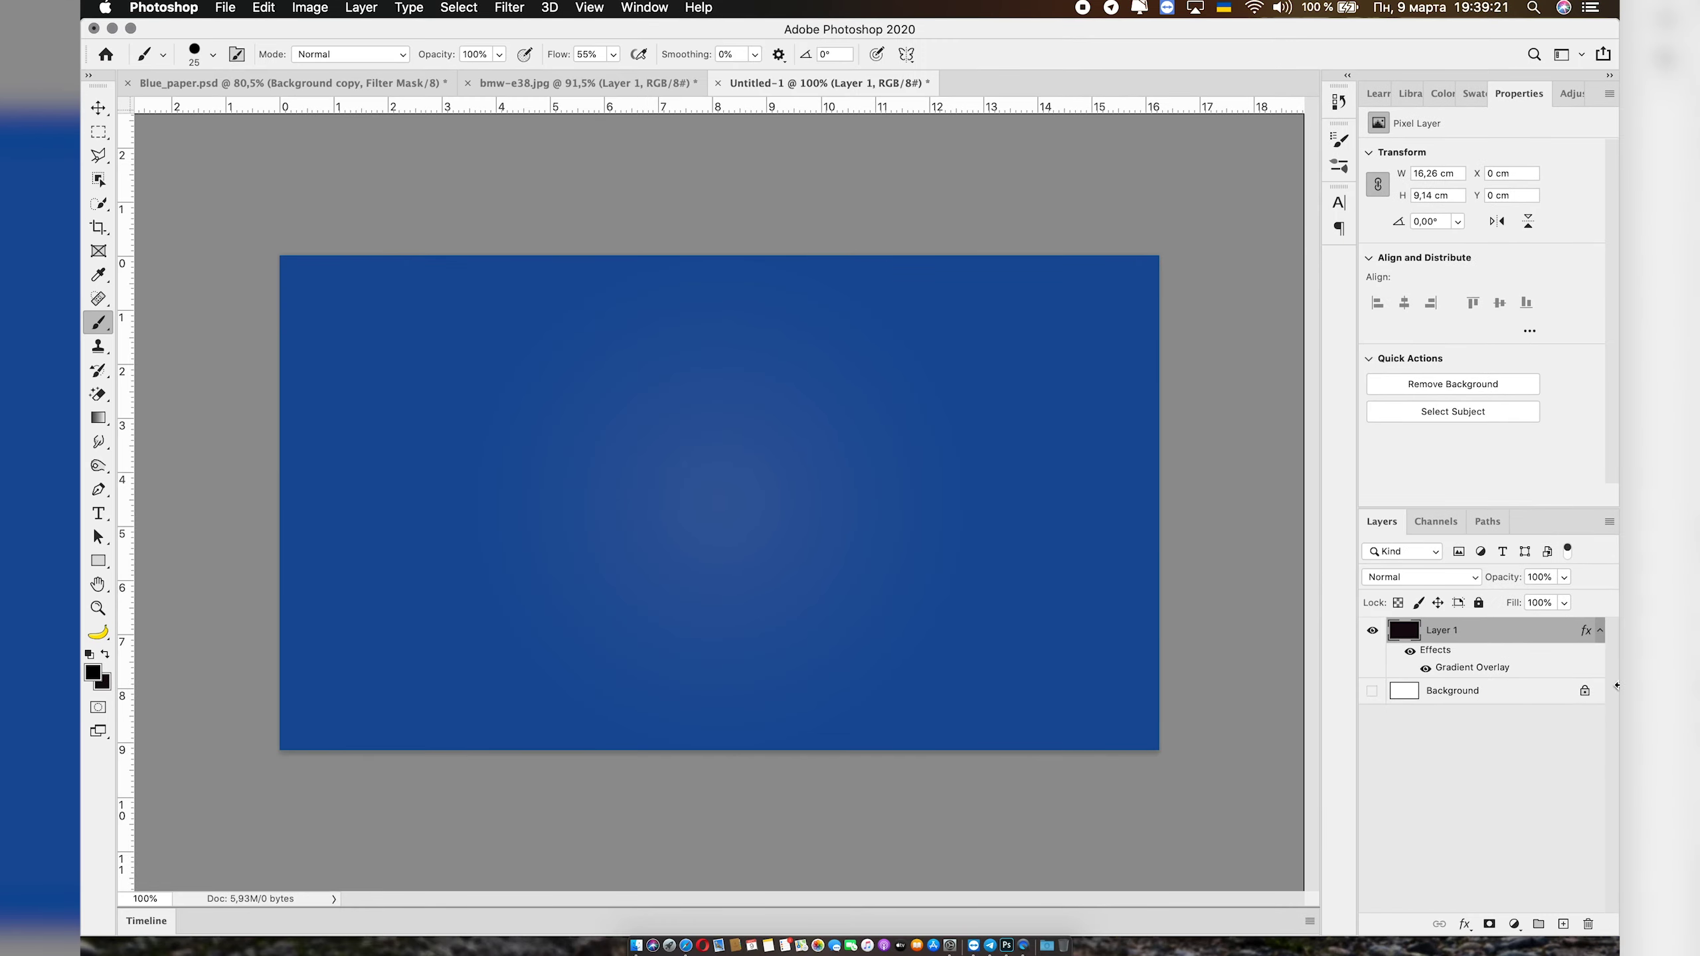
left_click(1563, 925)
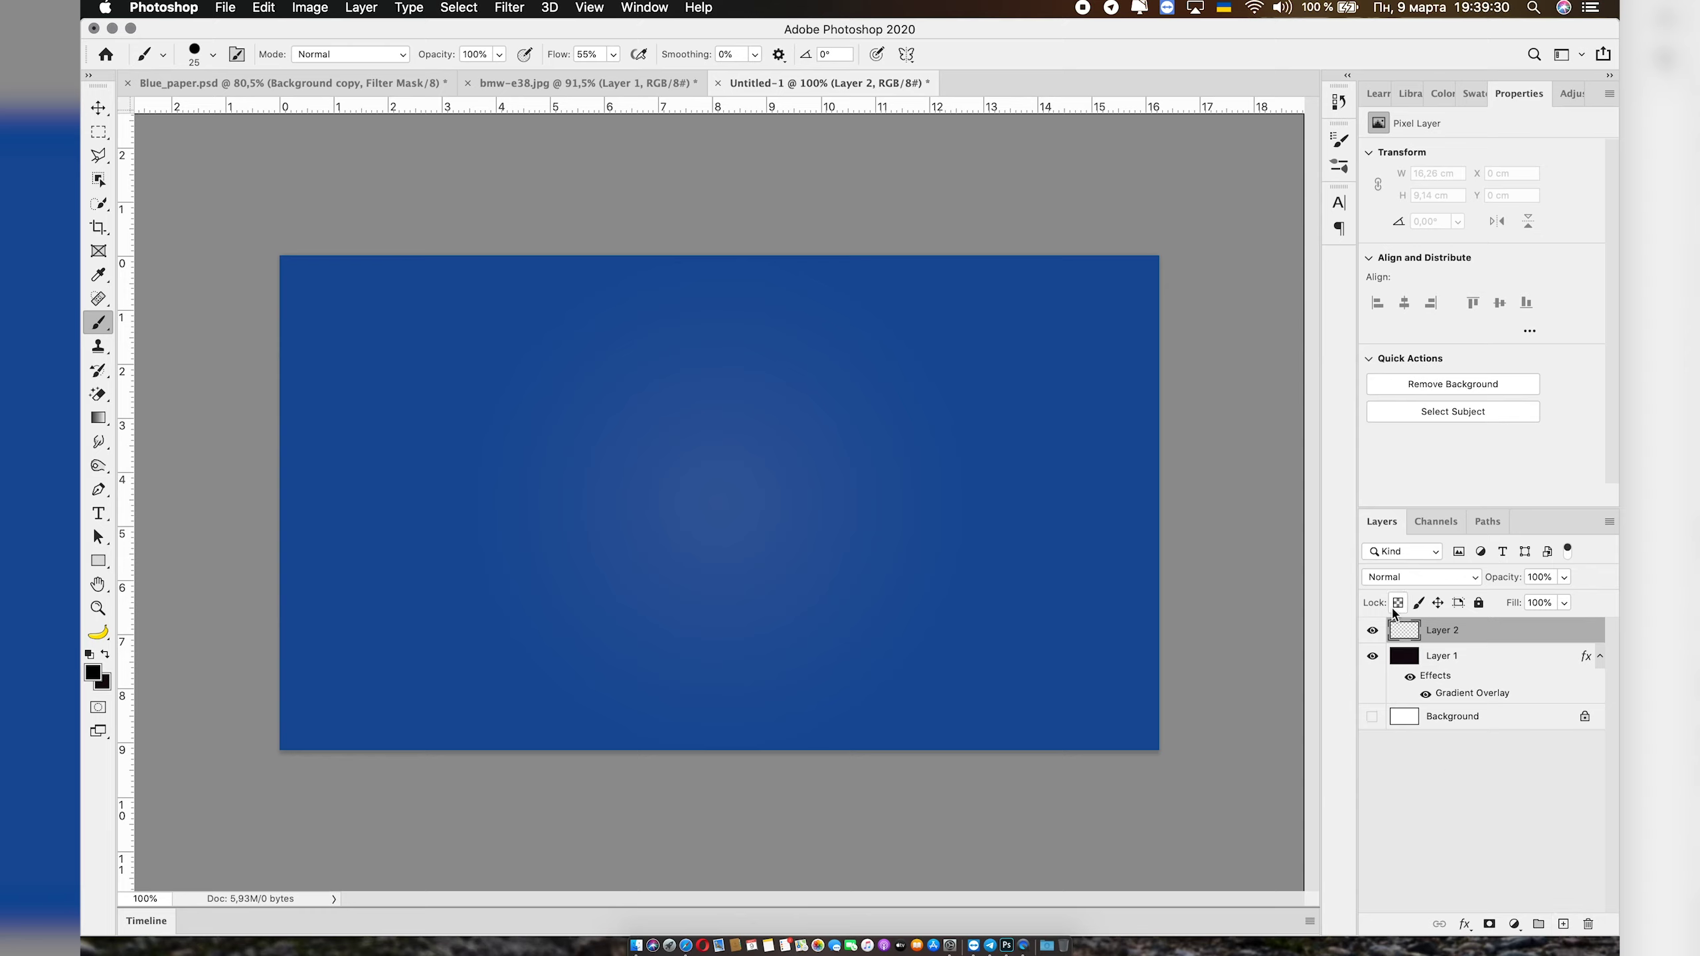
Fill Layer 2 with black, scale it to about 94% and centre it on the canvas
key("alt+BackSpace")
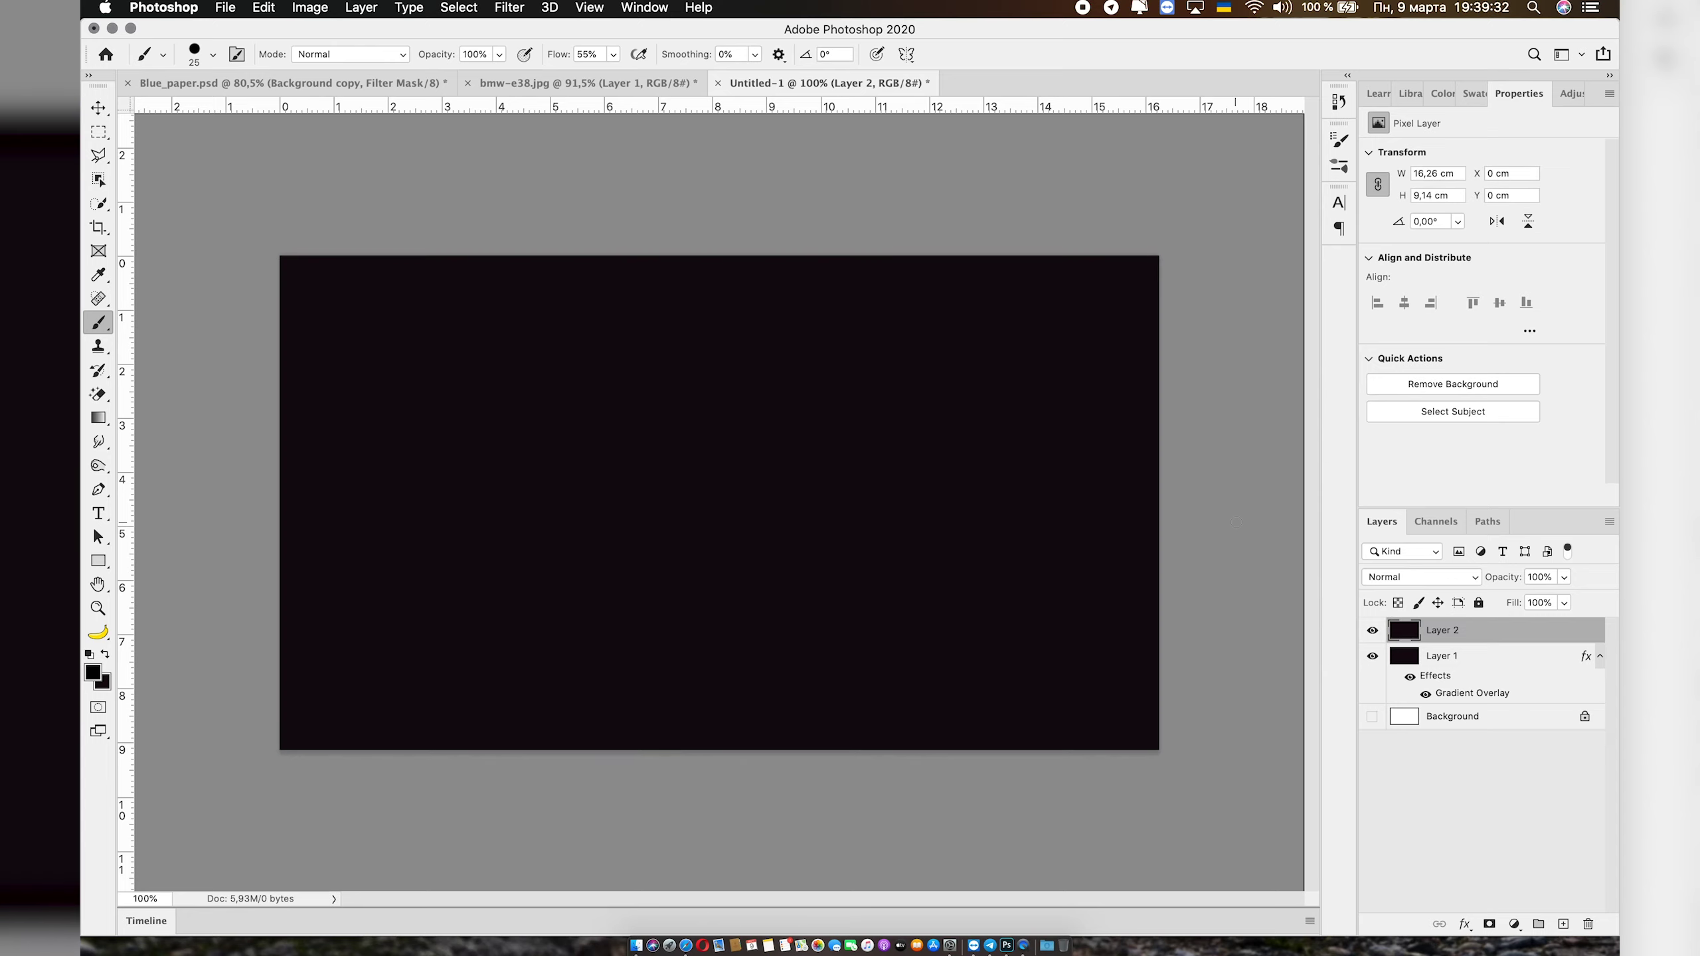
key("ctrl+t")
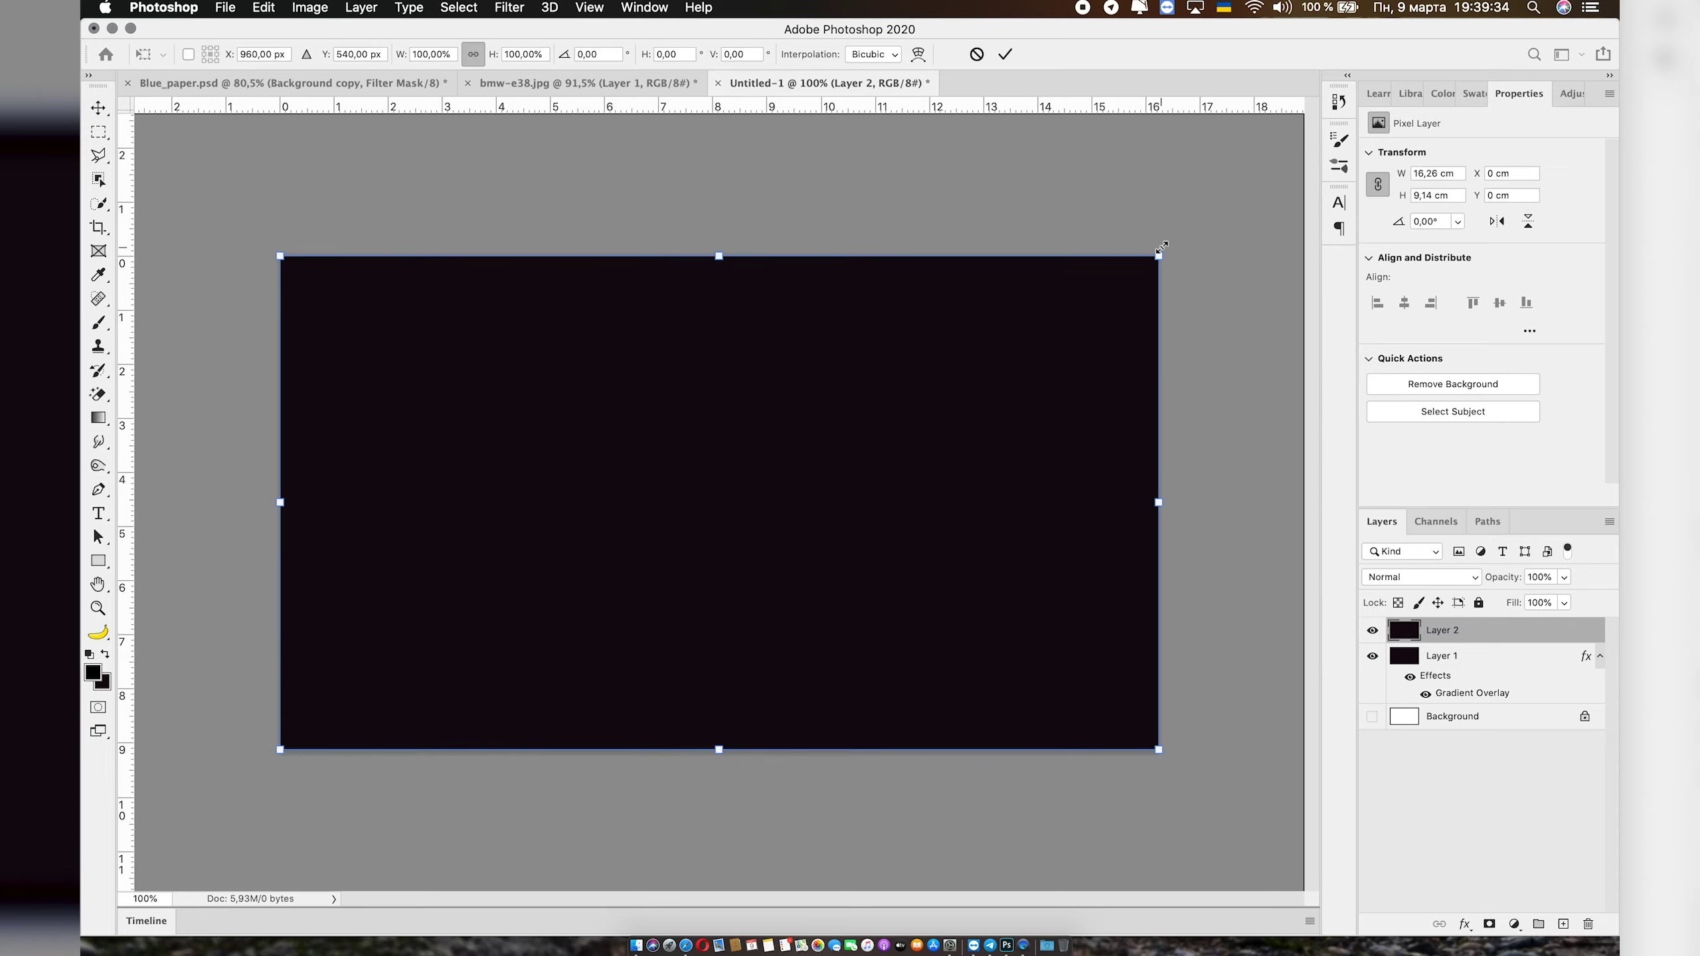
left_click_drag(1162, 247, 1111, 280)
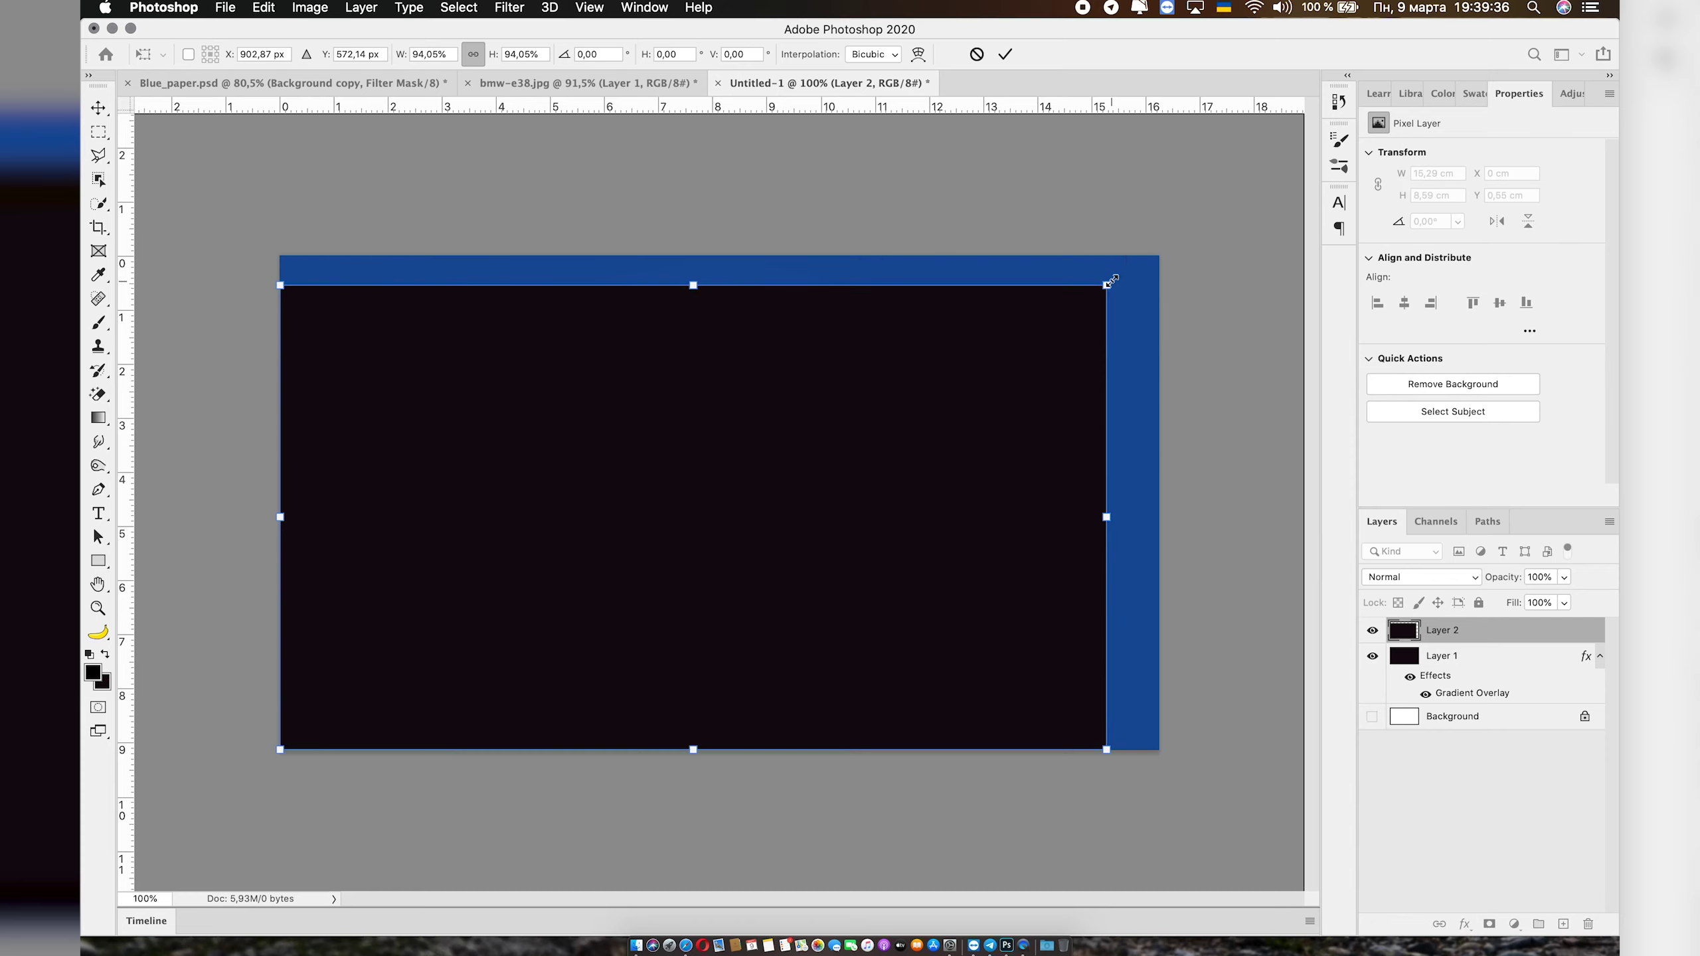
left_click_drag(967, 460, 989, 451)
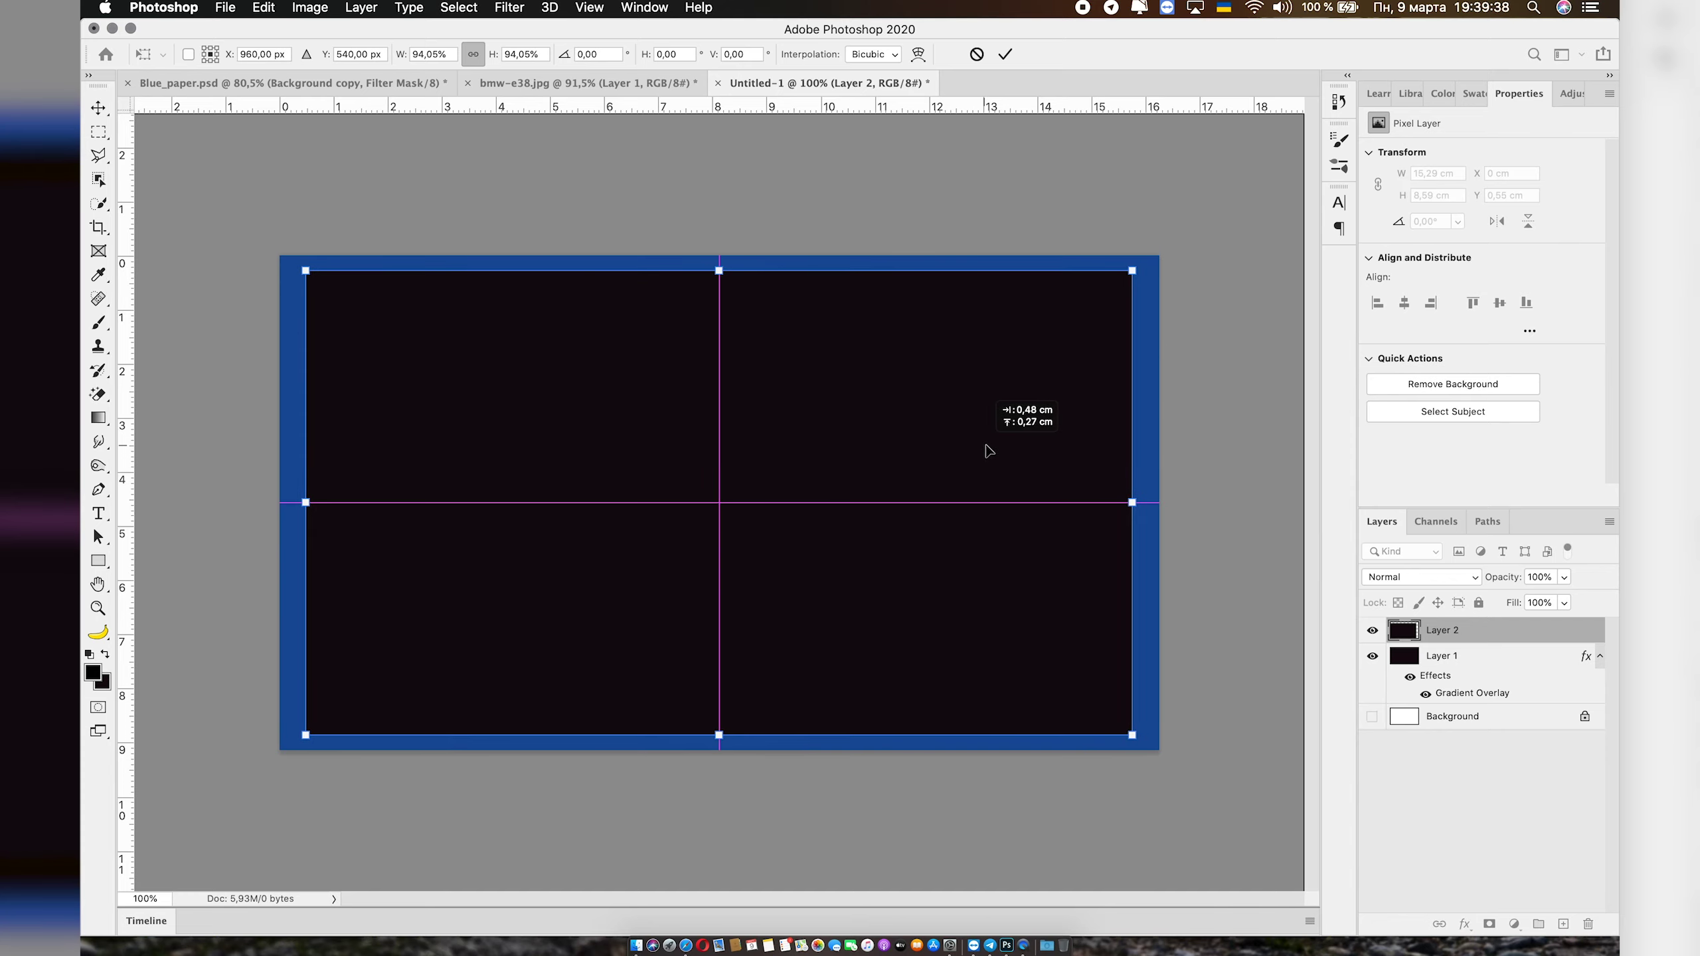
key("Return")
key("b")
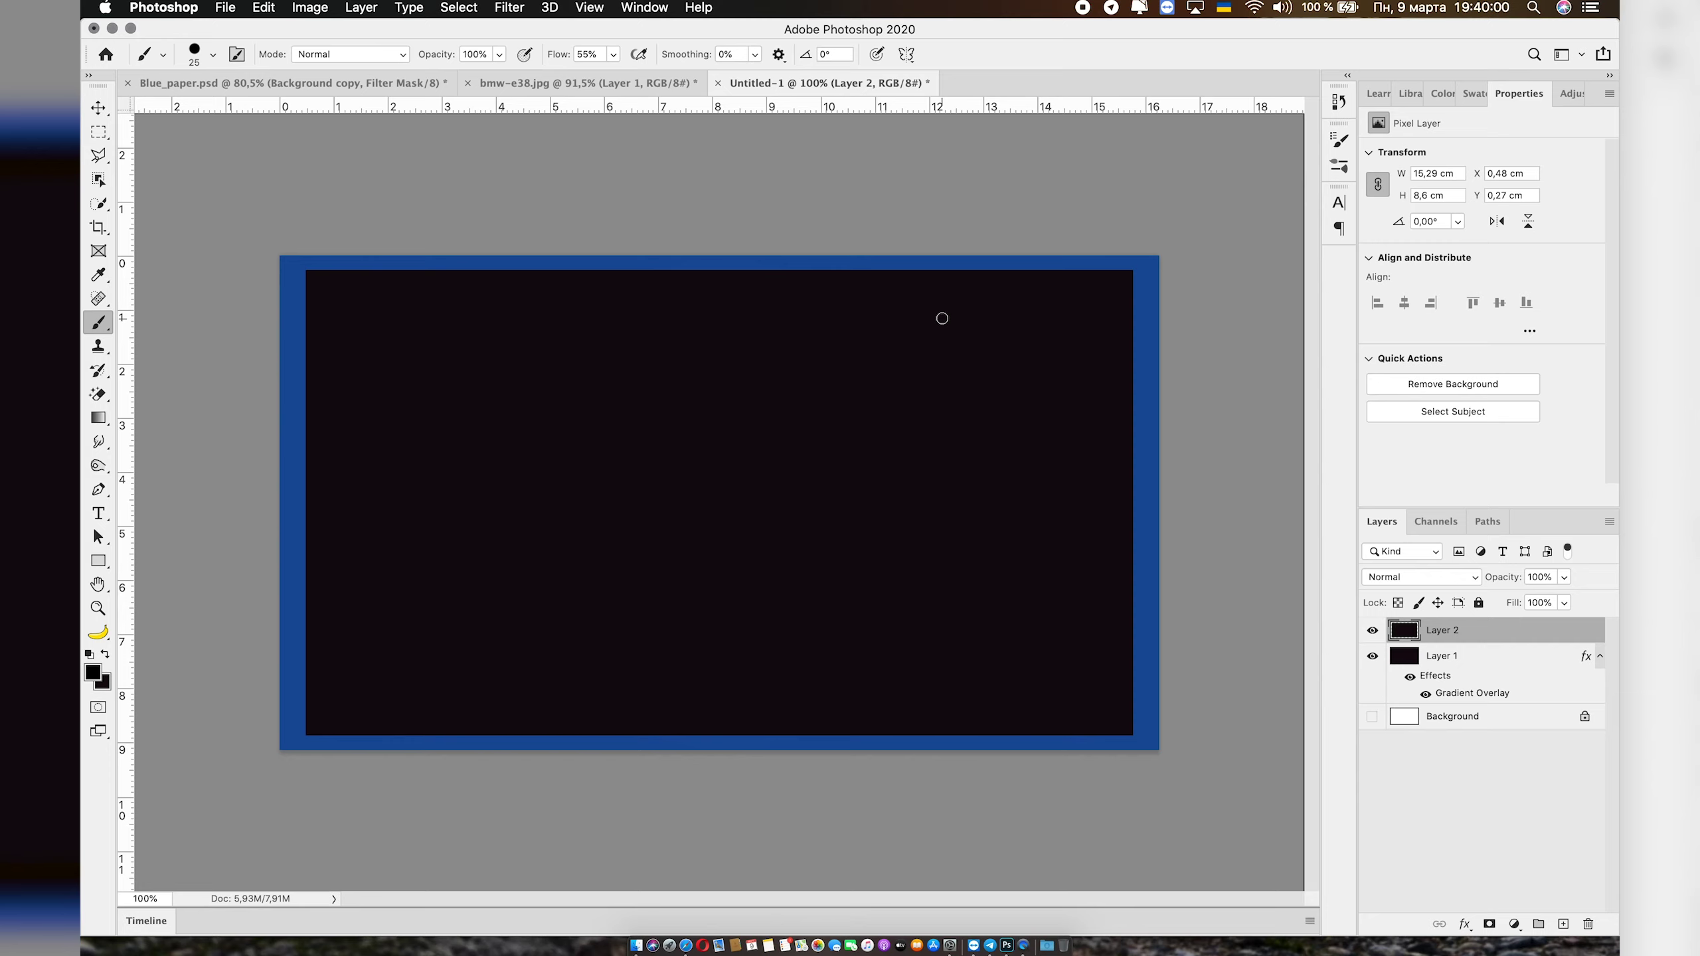
Create a new square 500 × 500 px document at 300 ppi, Untitled-2
left_click(225, 8)
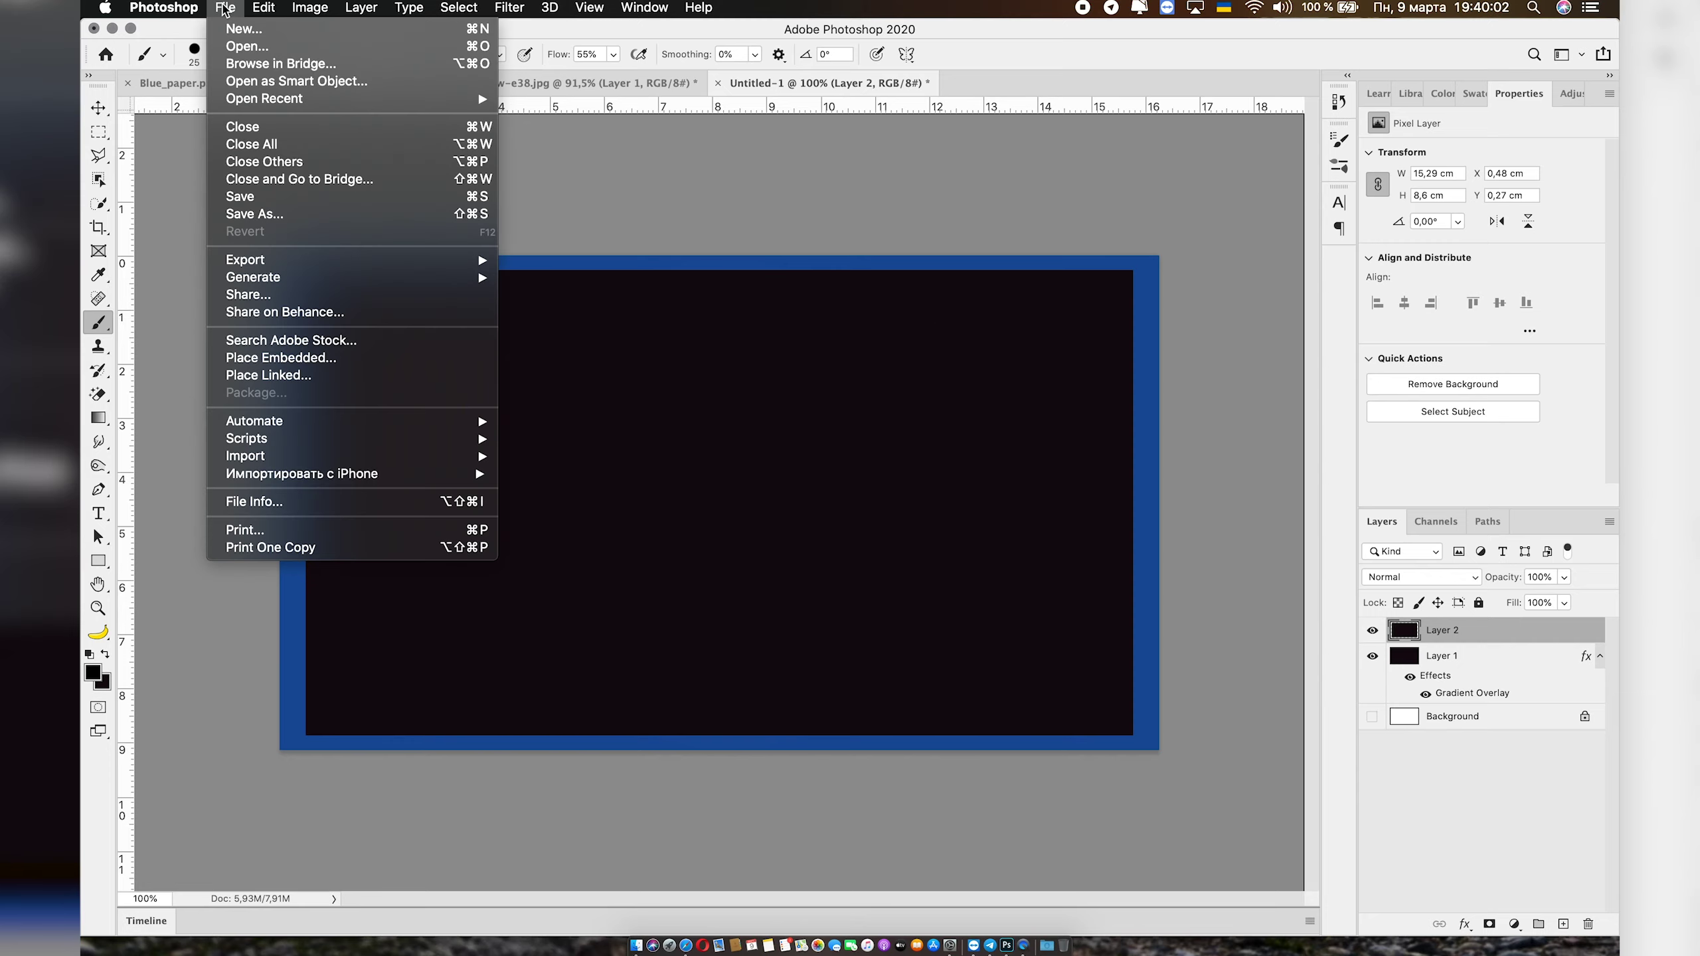
left_click(236, 32)
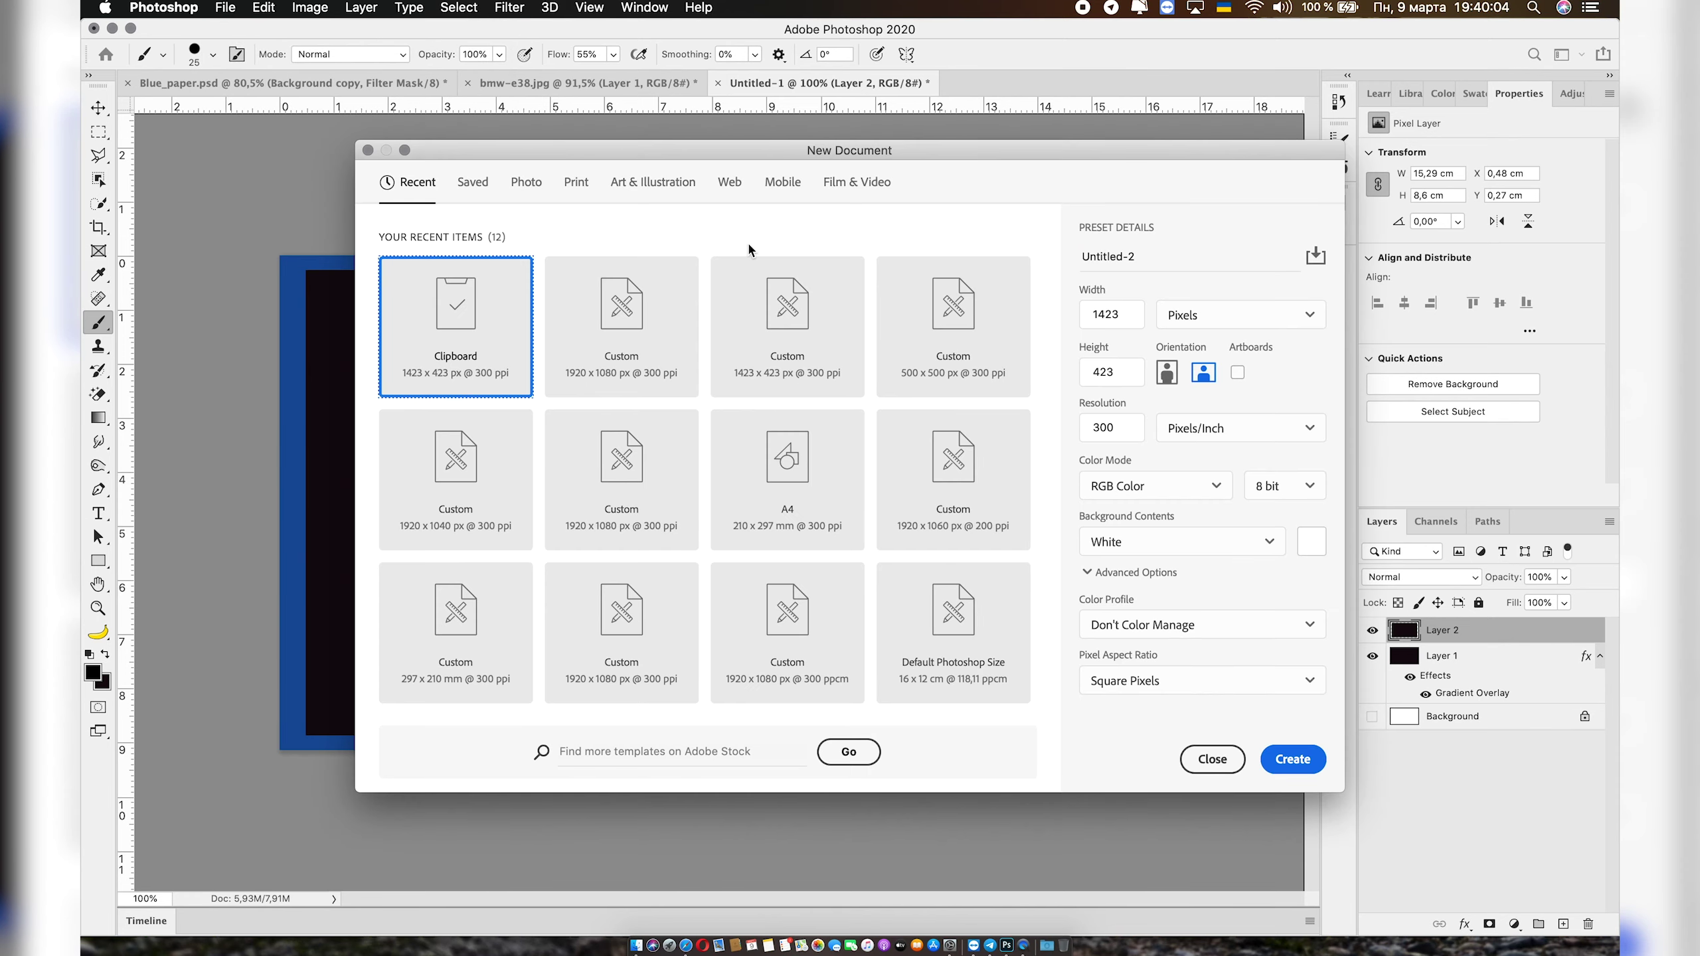
left_click_drag(909, 154, 915, 167)
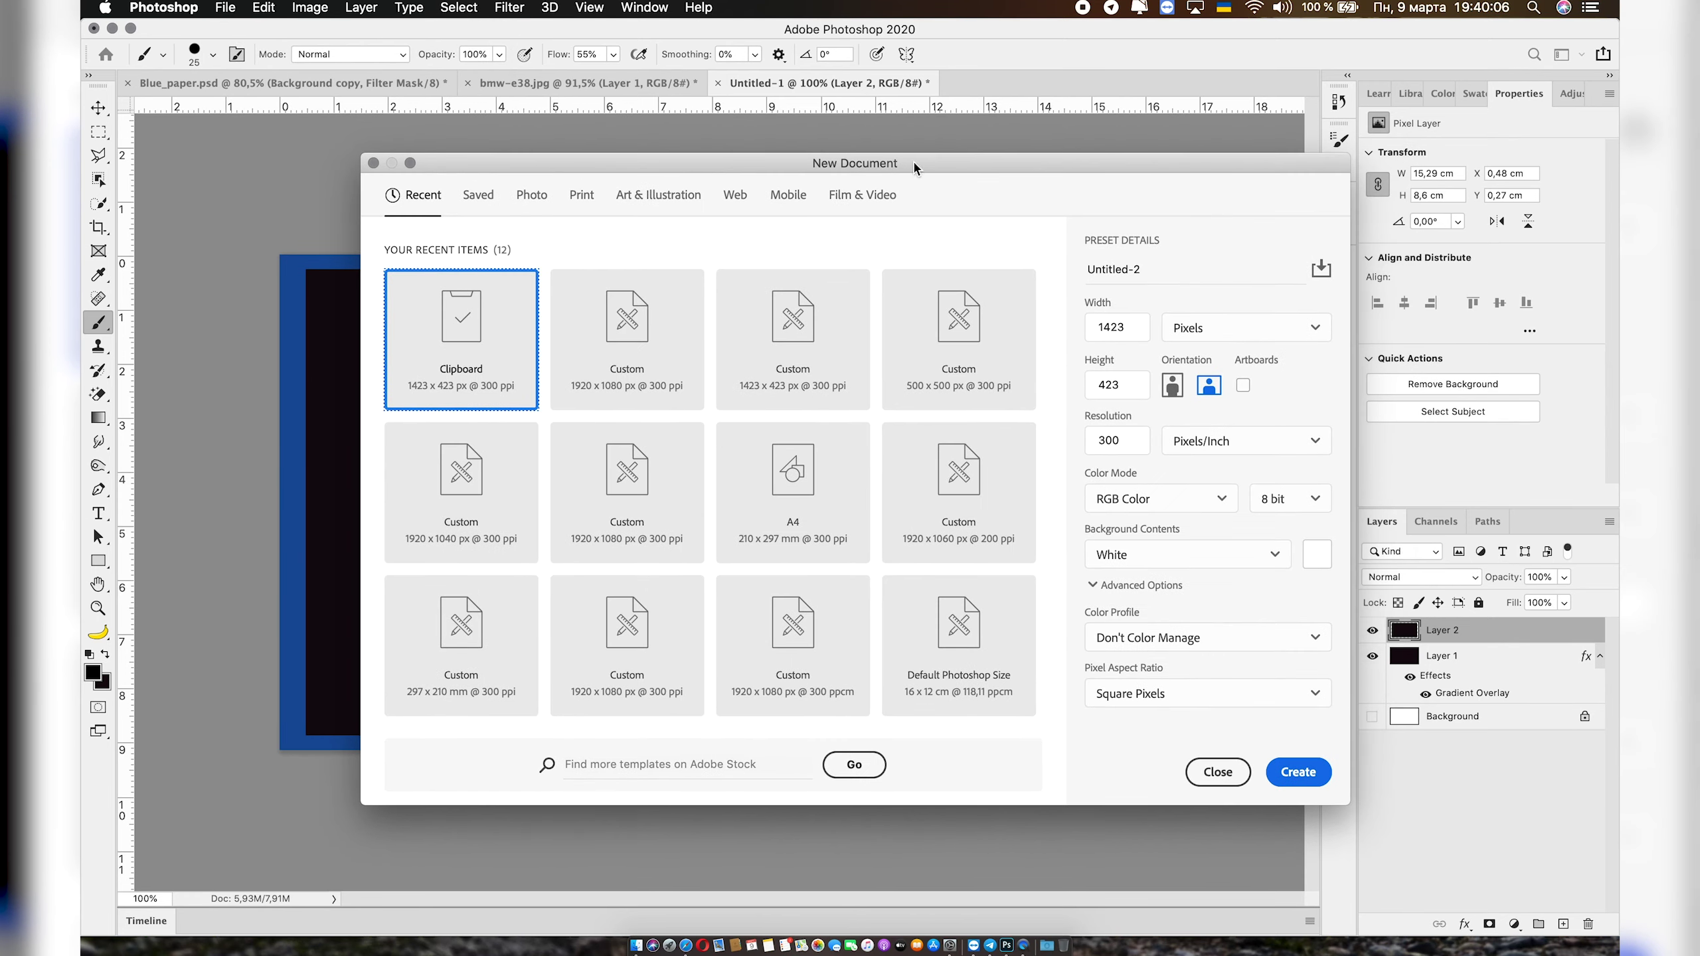
double_click(1130, 331)
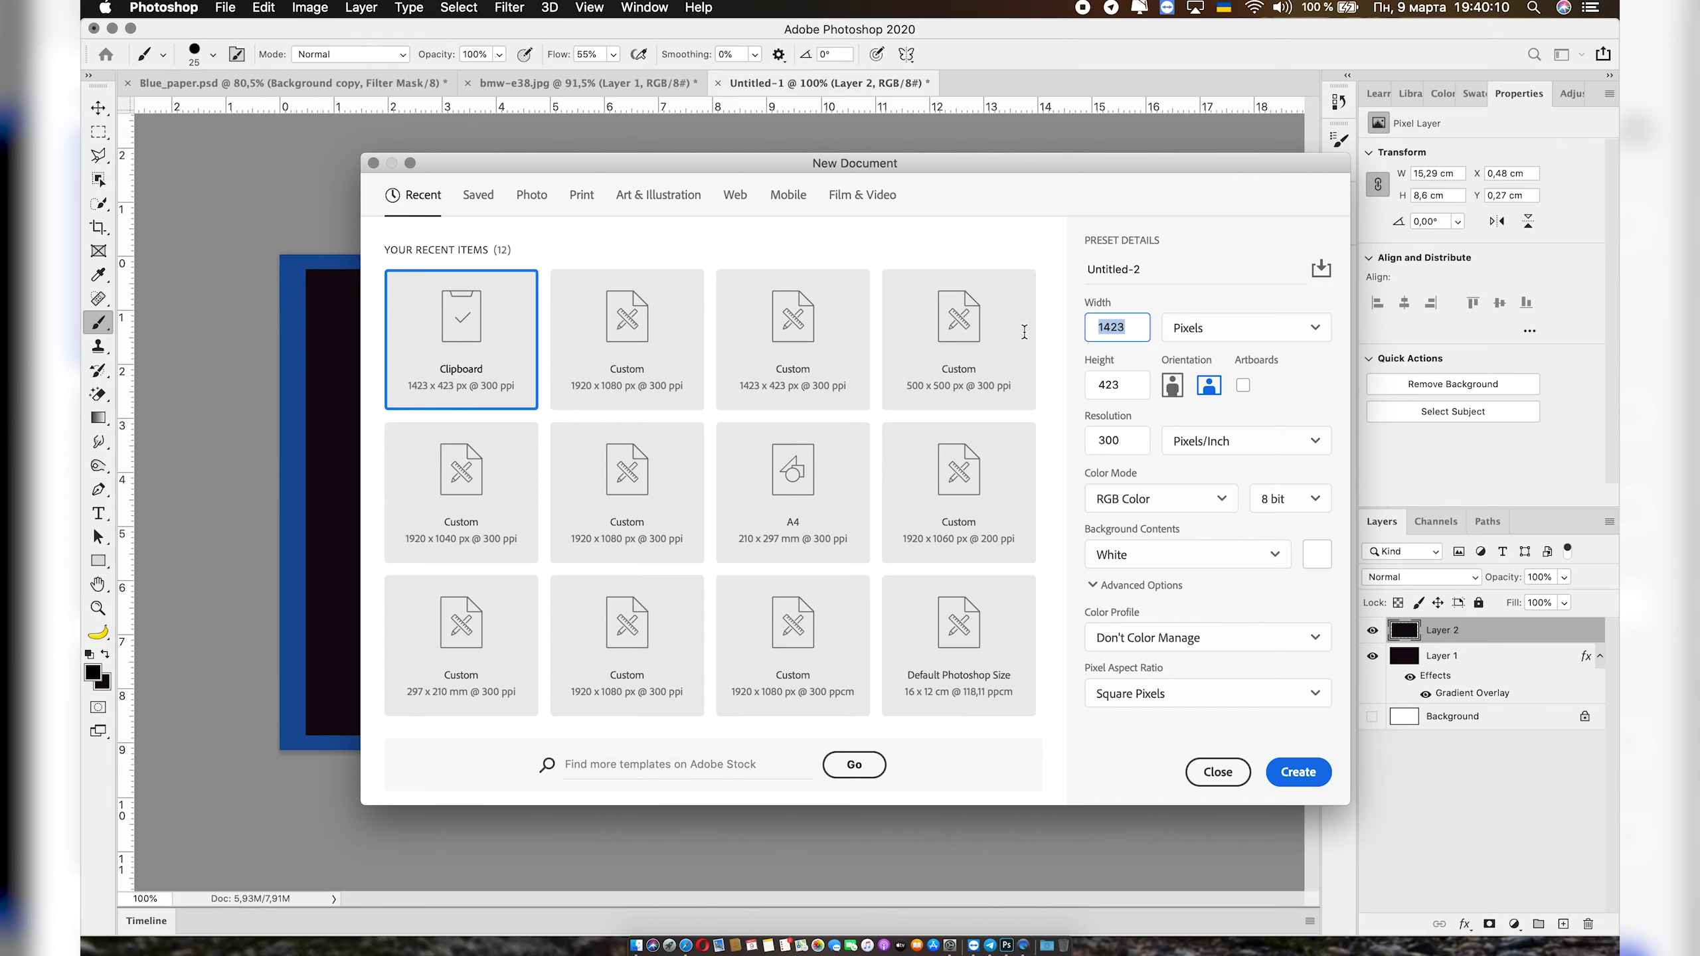
type("500")
double_click(1130, 385)
left_click(1302, 774)
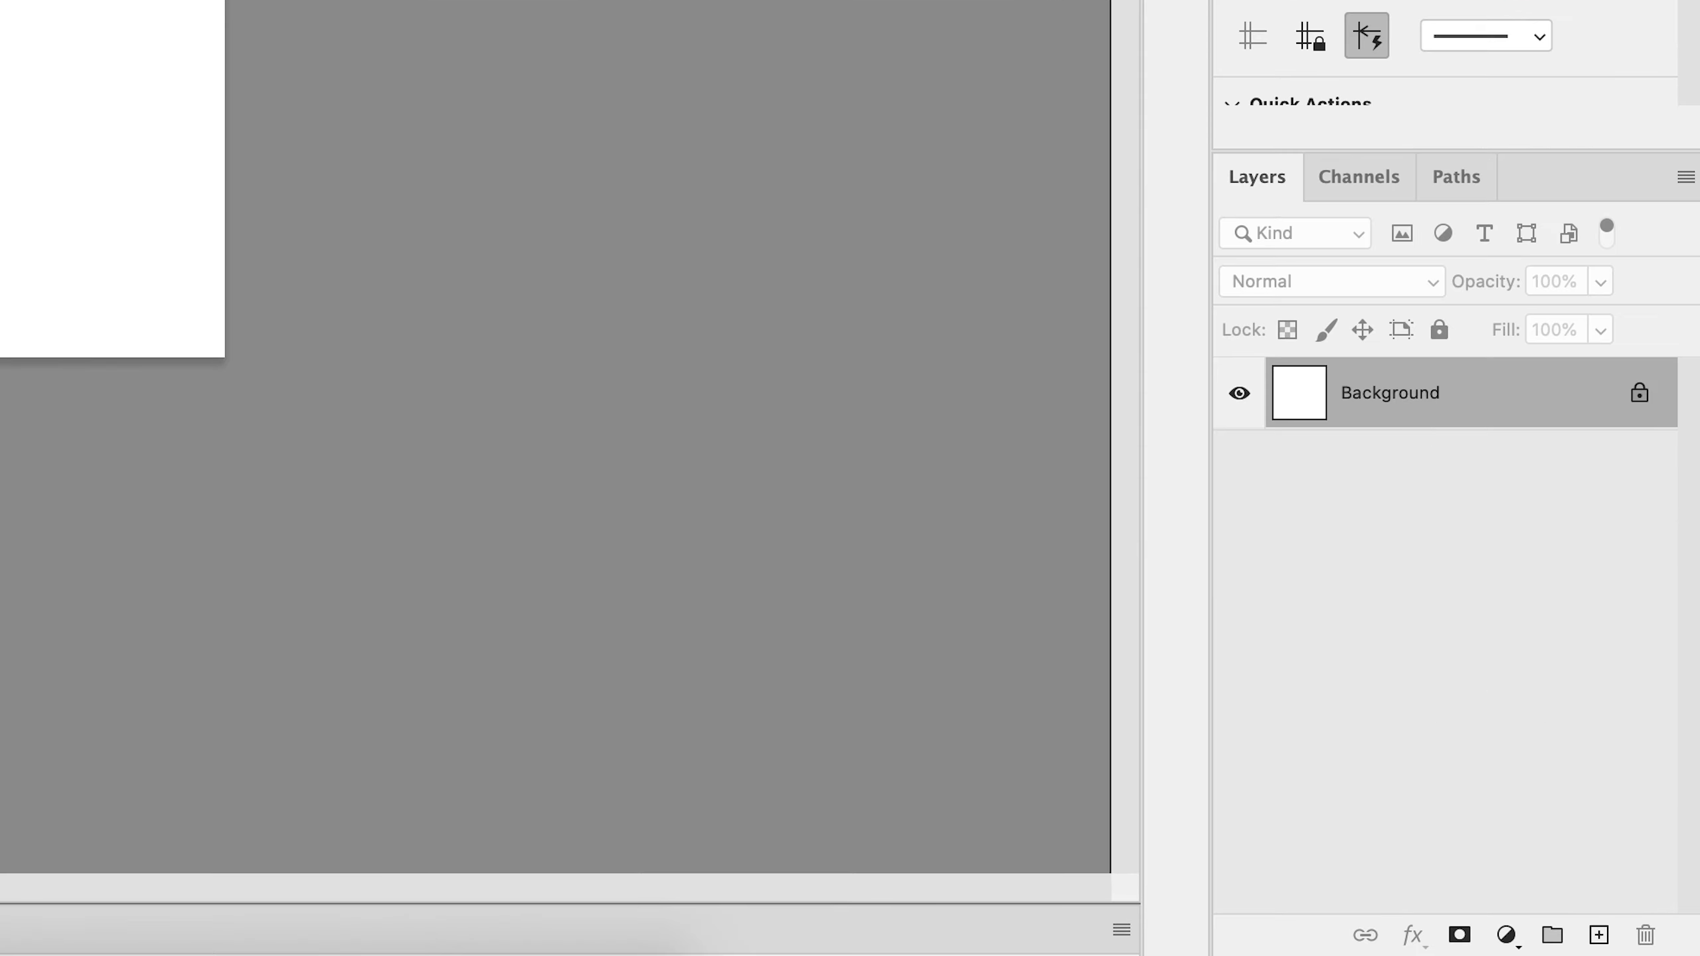
Add an empty Layer 1 and hide the Background layer in Untitled-2
left_click(1598, 935)
left_click(1239, 464)
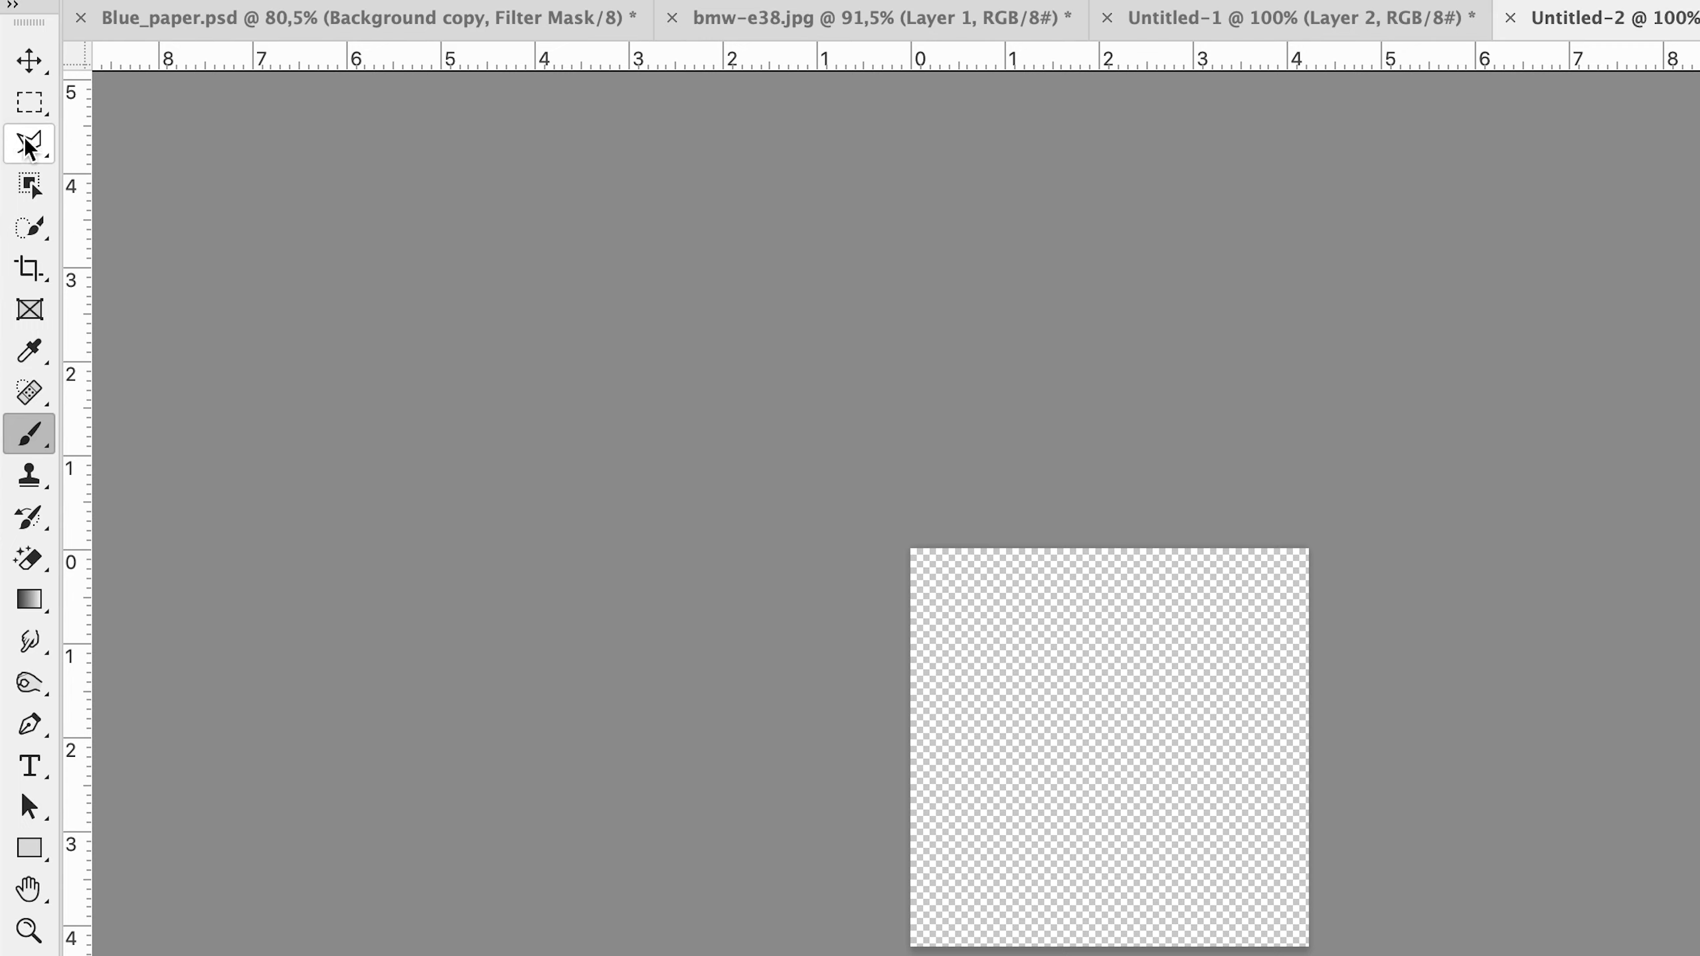
left_click(30, 101)
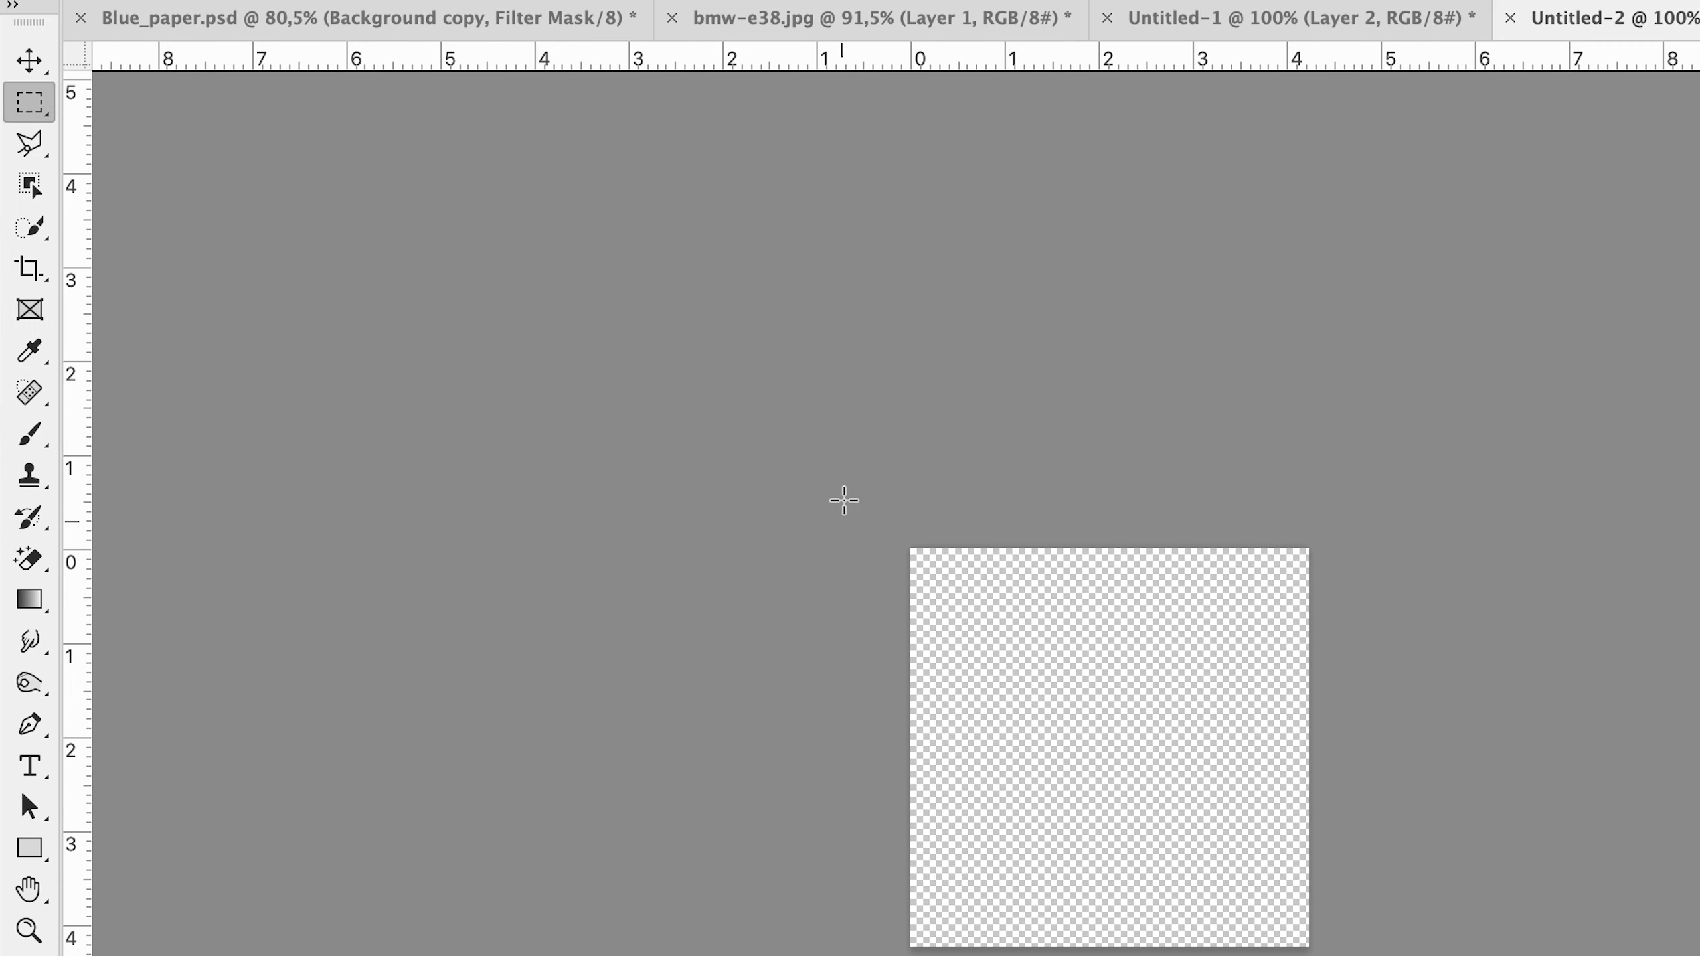
Select the whole tile and apply a 5 px white (ffffff) inside stroke, then deselect and zoom in
left_click_drag(911, 548, 1309, 947)
right_click(1106, 716)
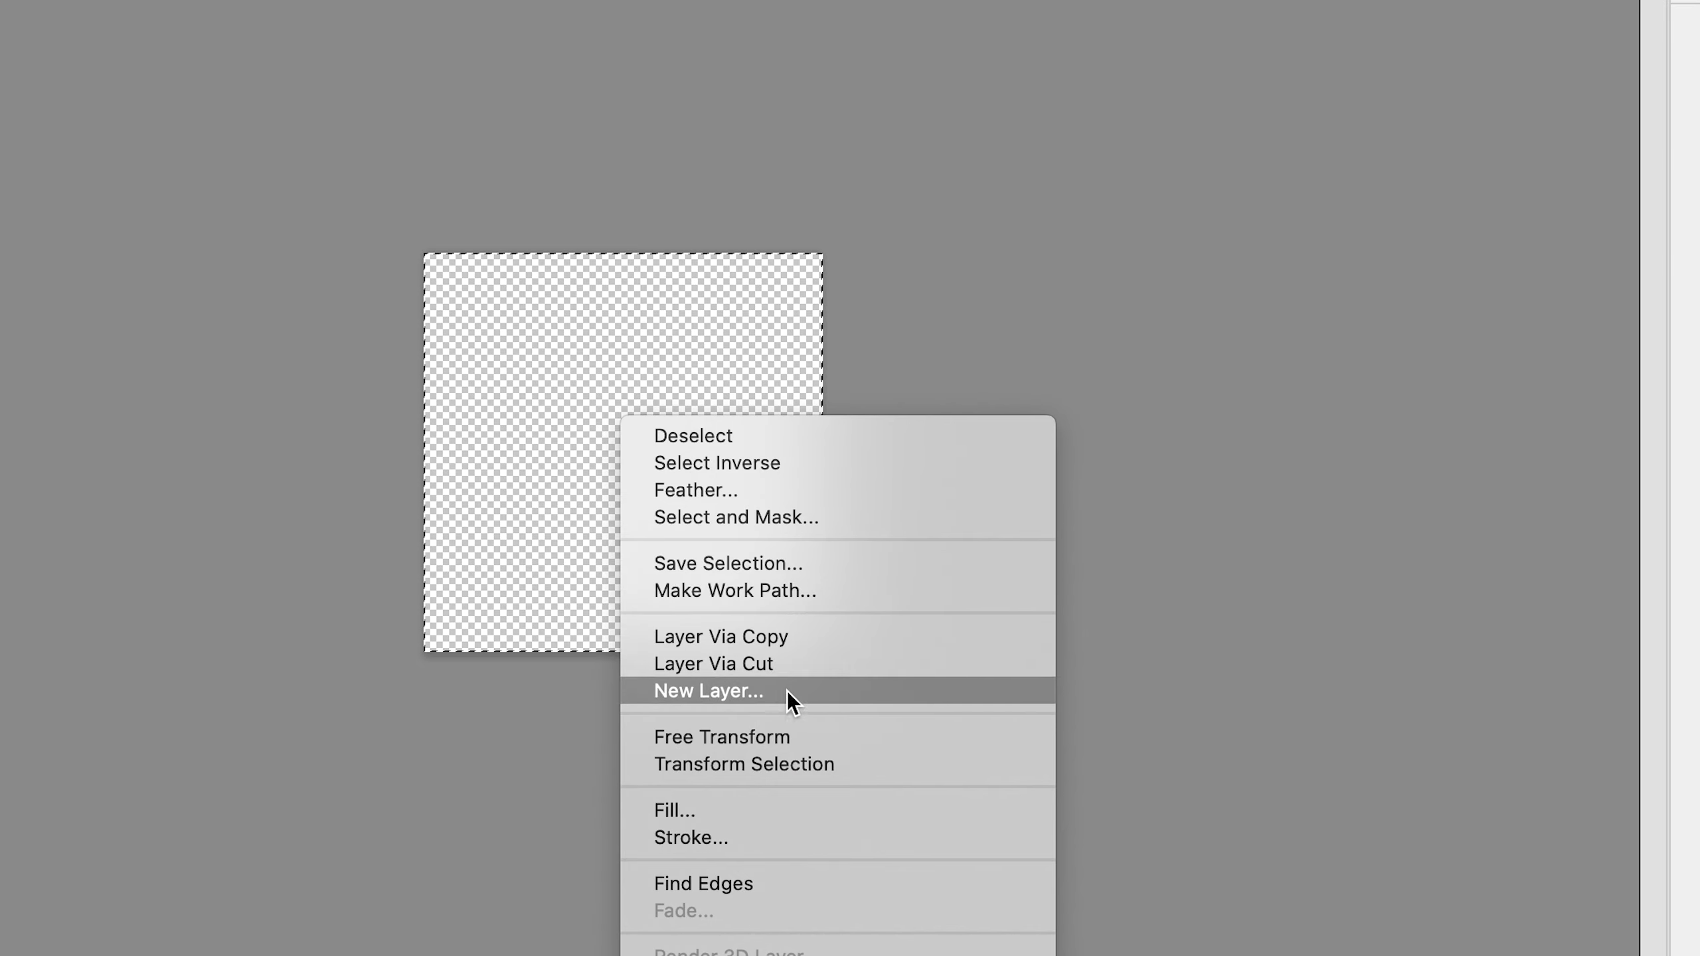
left_click(807, 839)
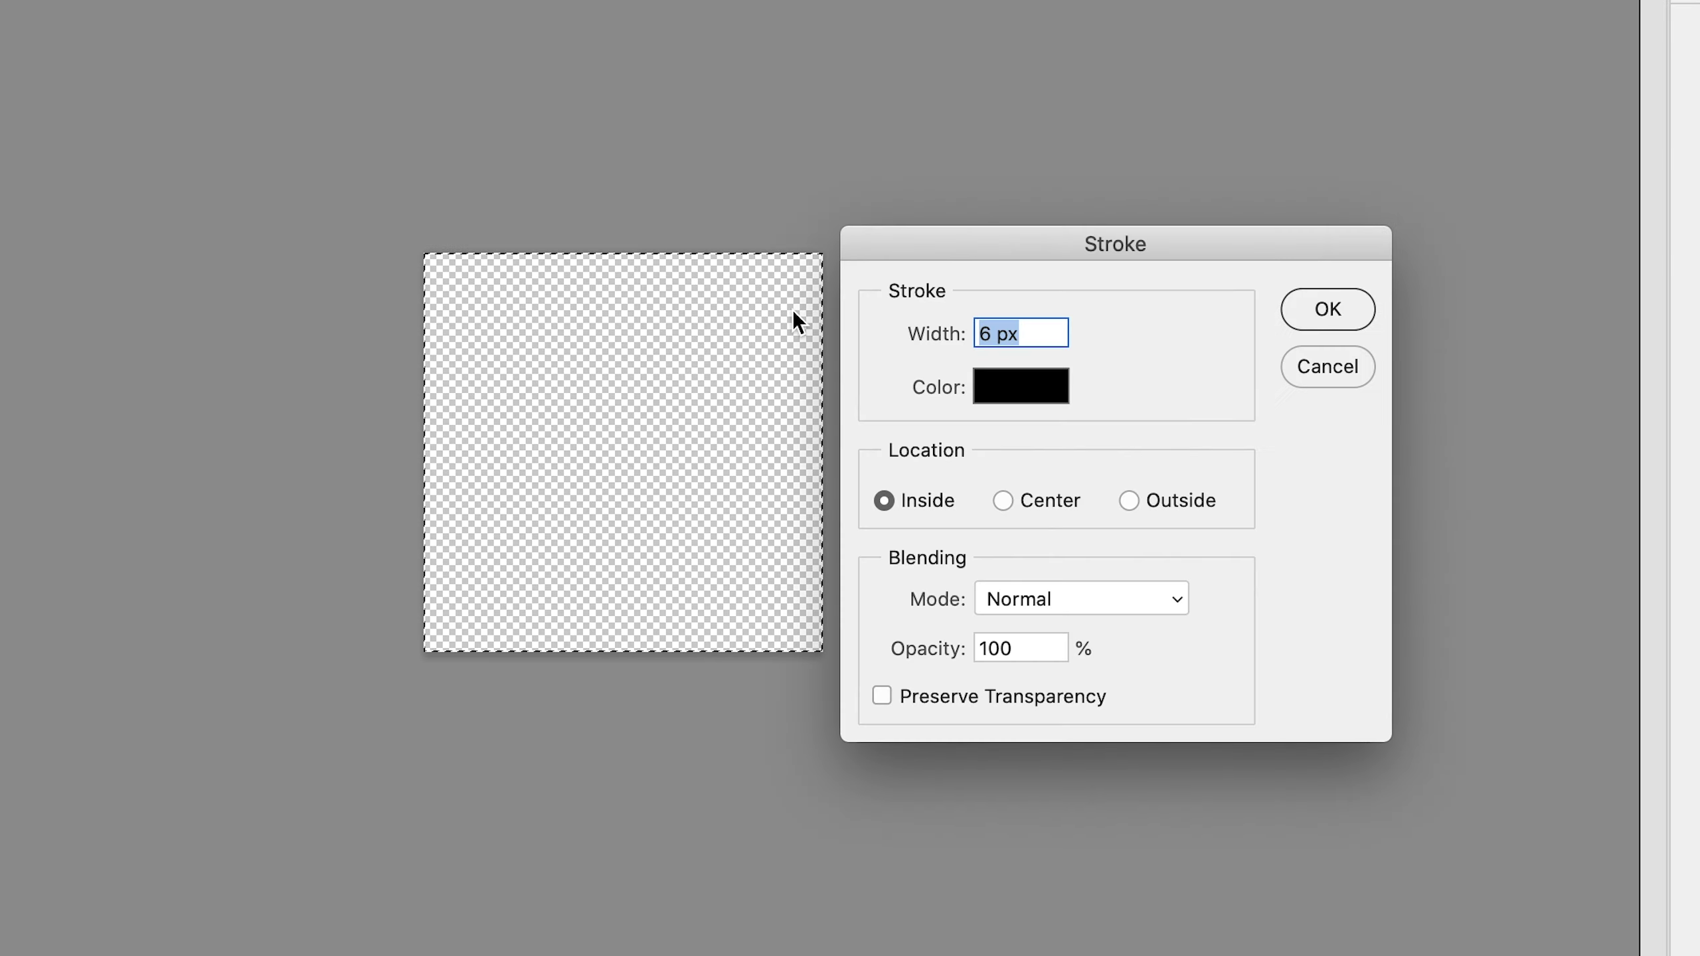
left_click(1047, 401)
type("ffffff")
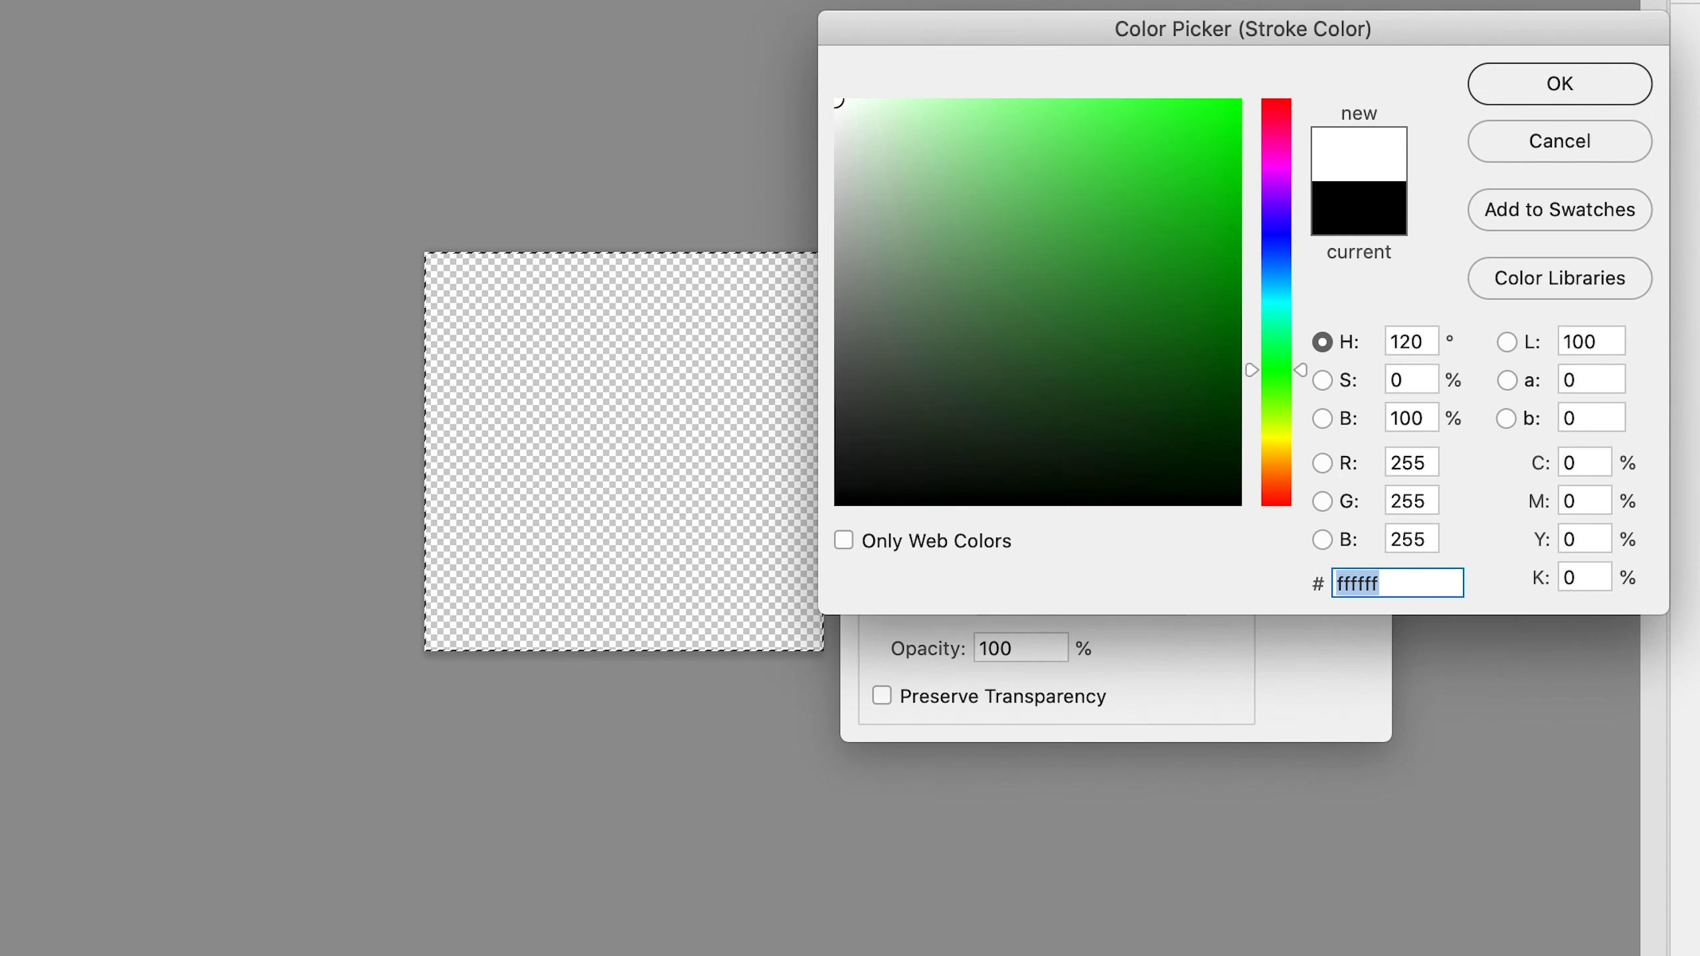
left_click(1515, 83)
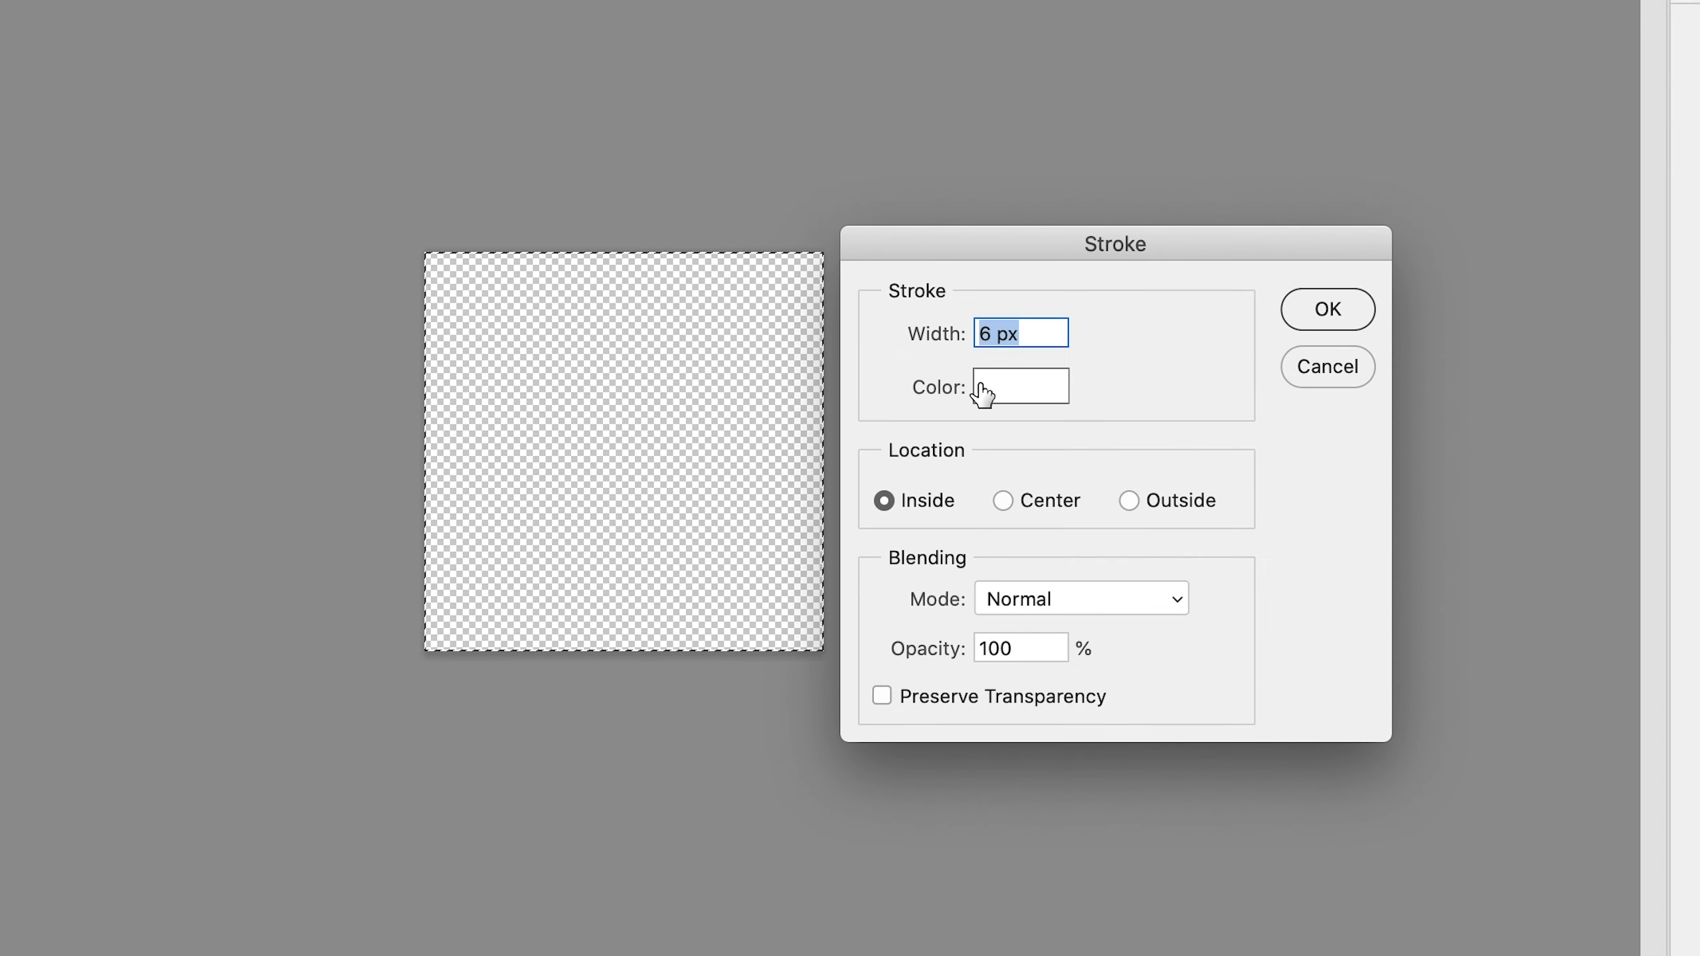
type("5")
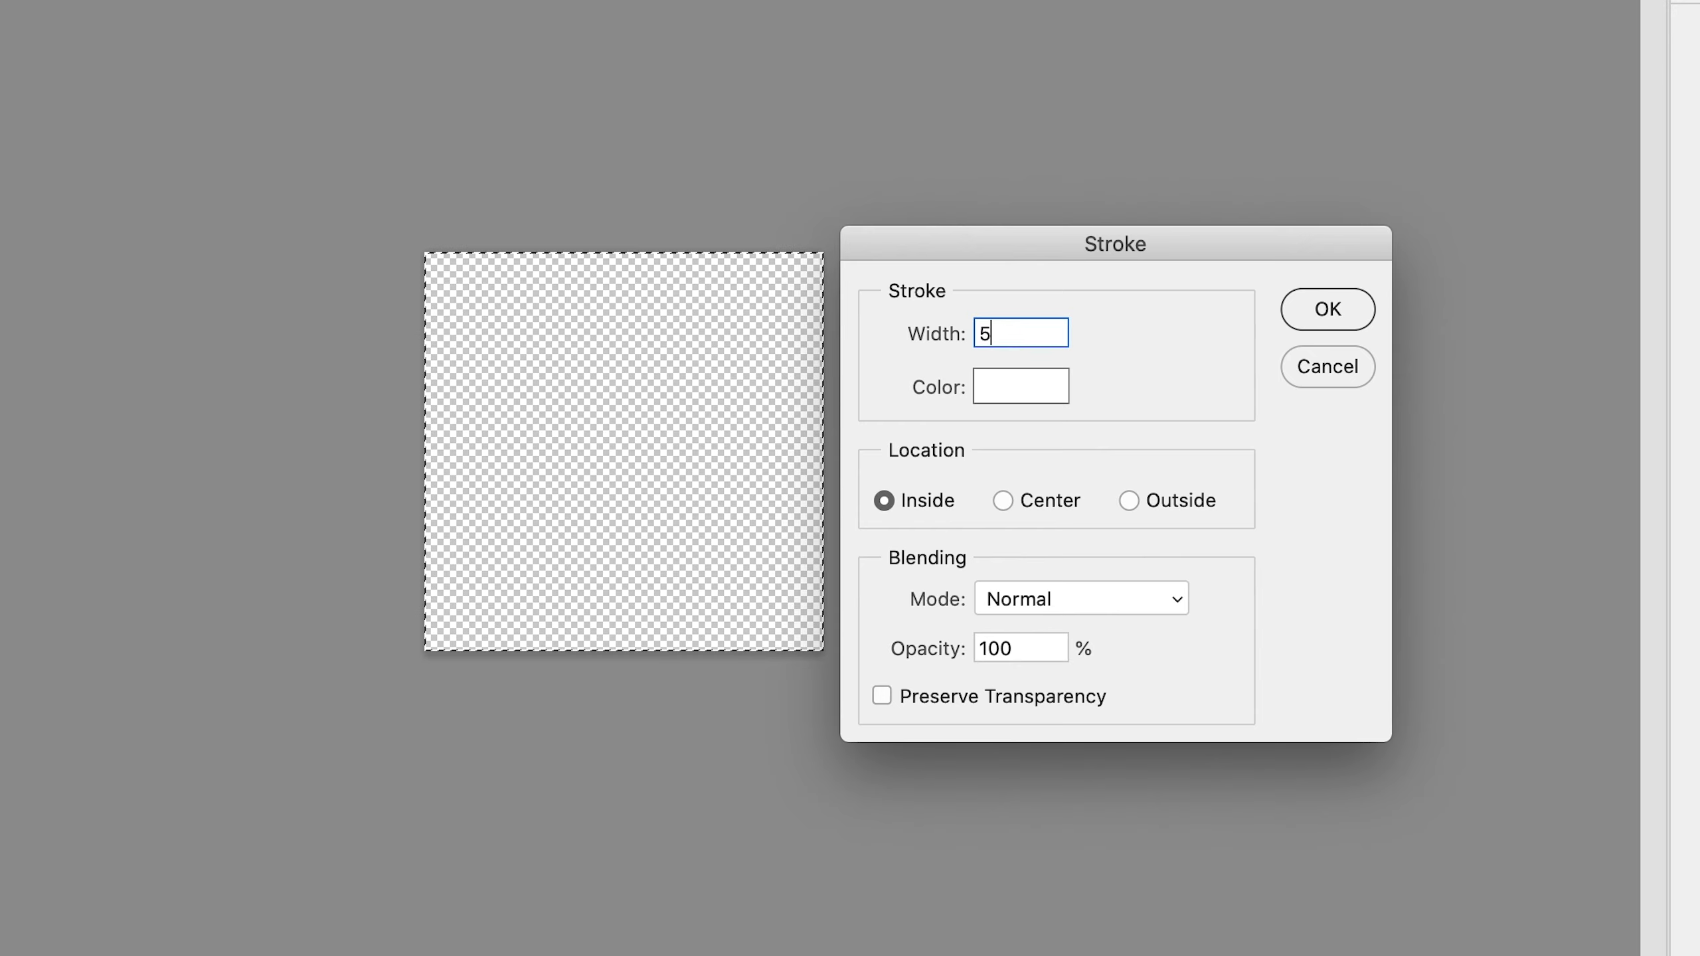
left_click(1331, 309)
left_click(719, 354)
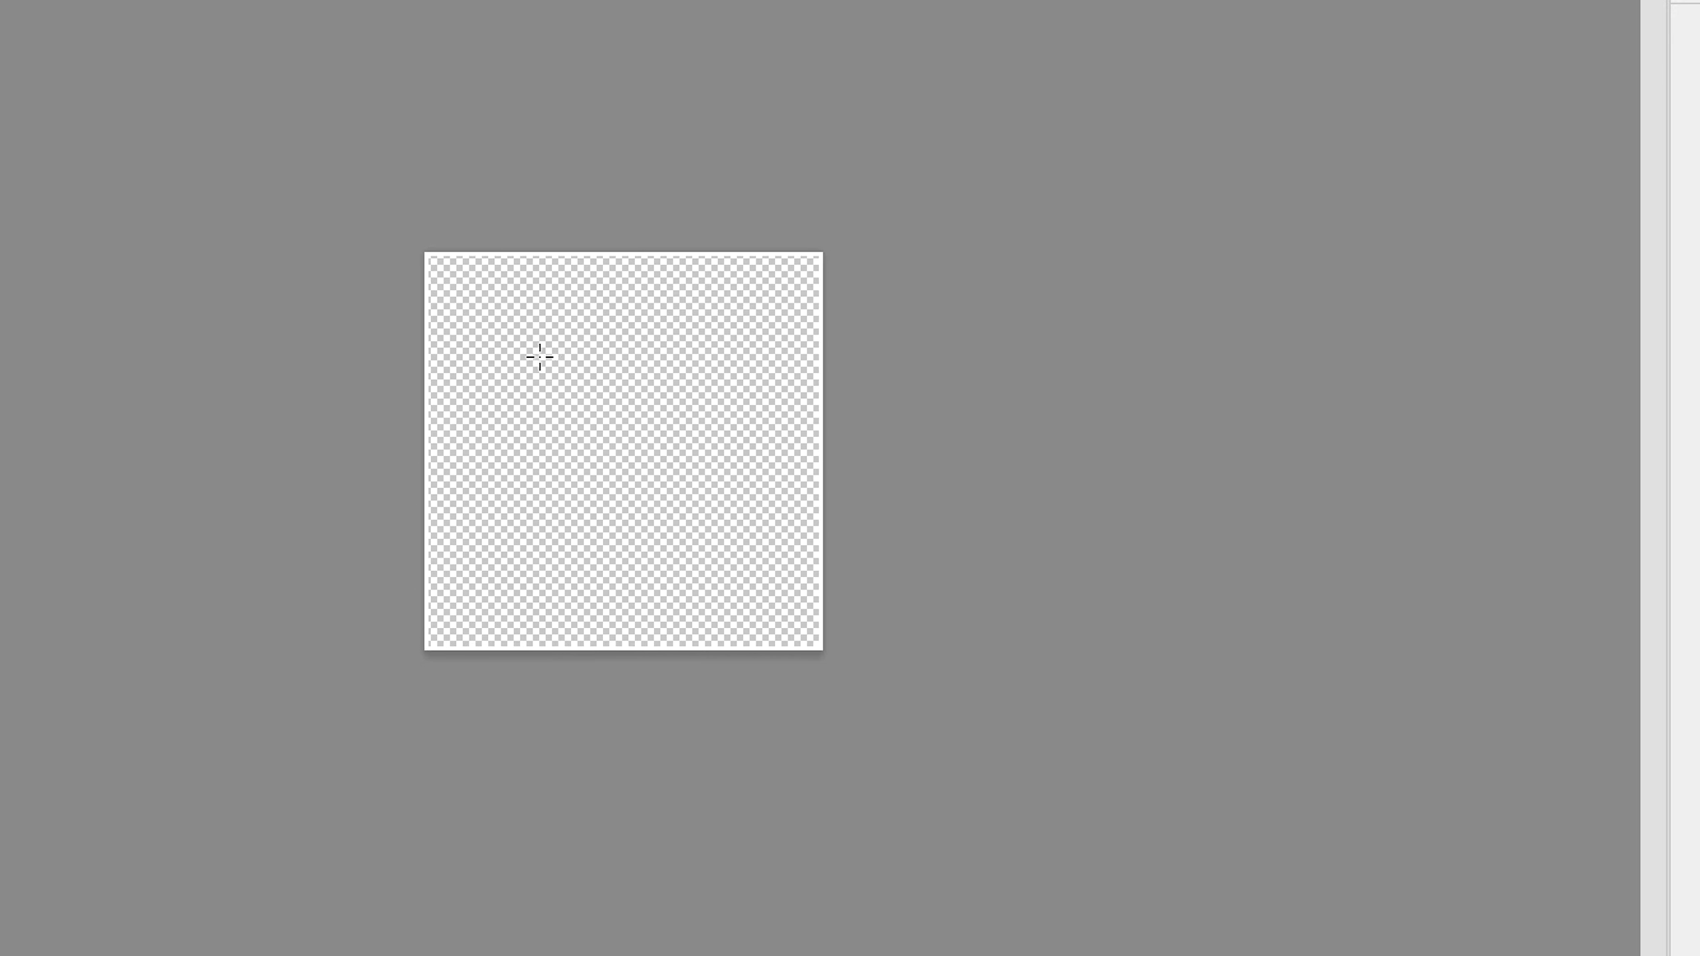
key("ctrl+plus")
key("ctrl+plus")
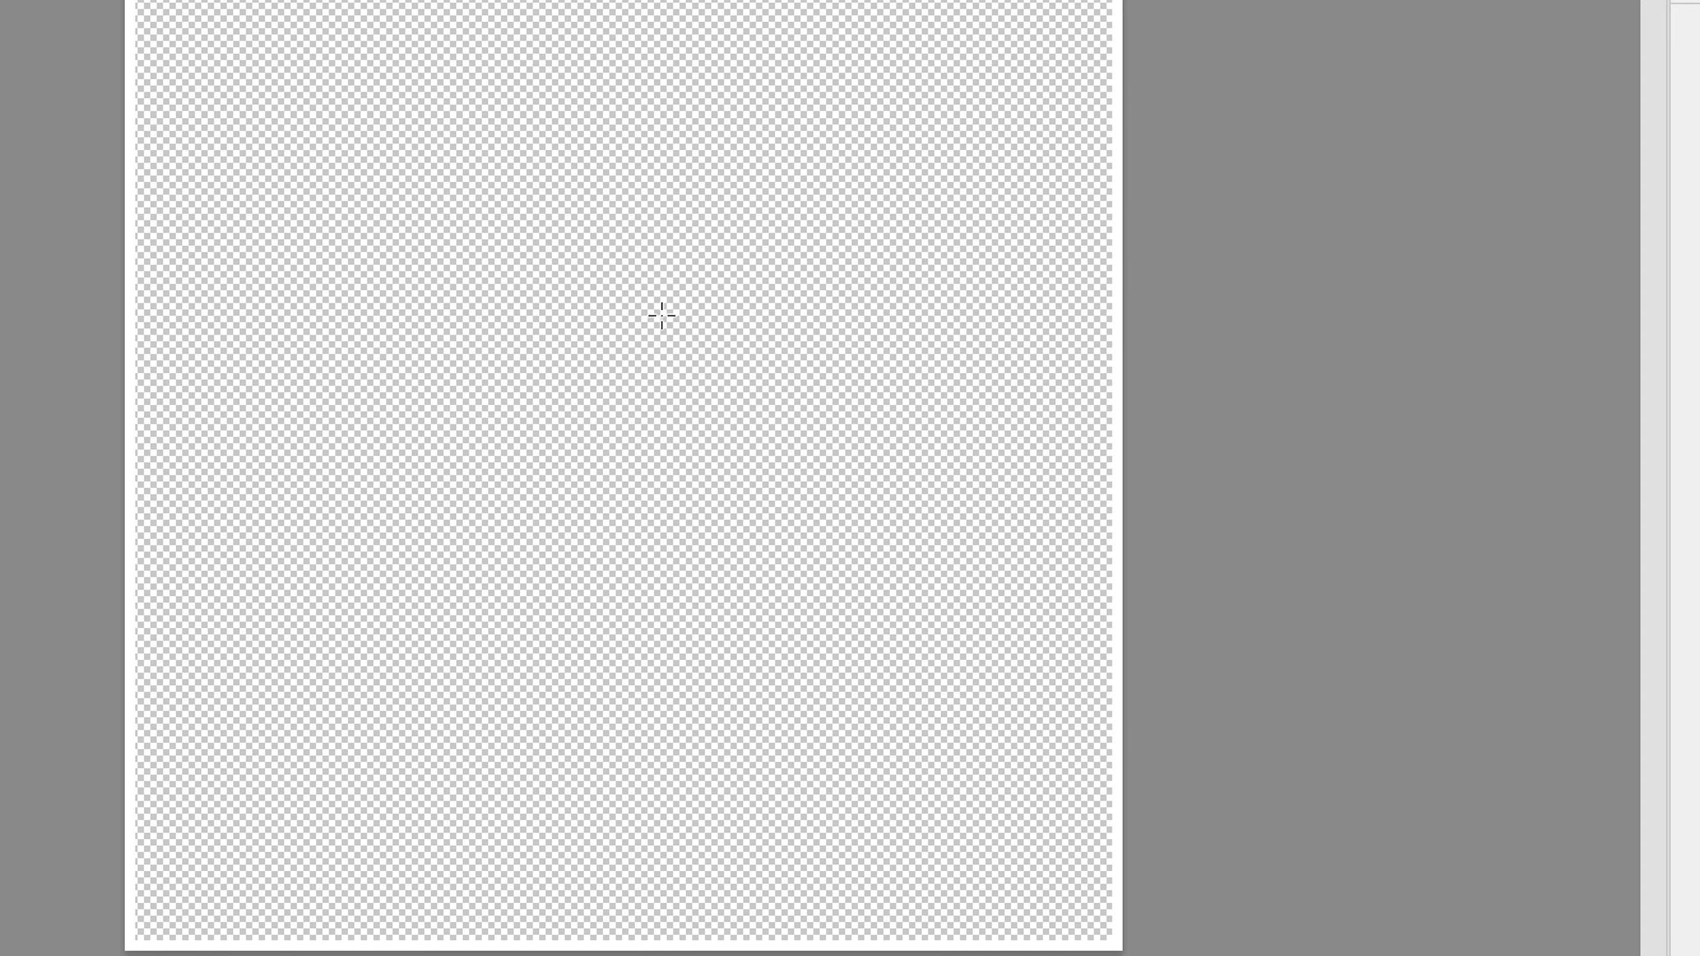
key("ctrl+plus")
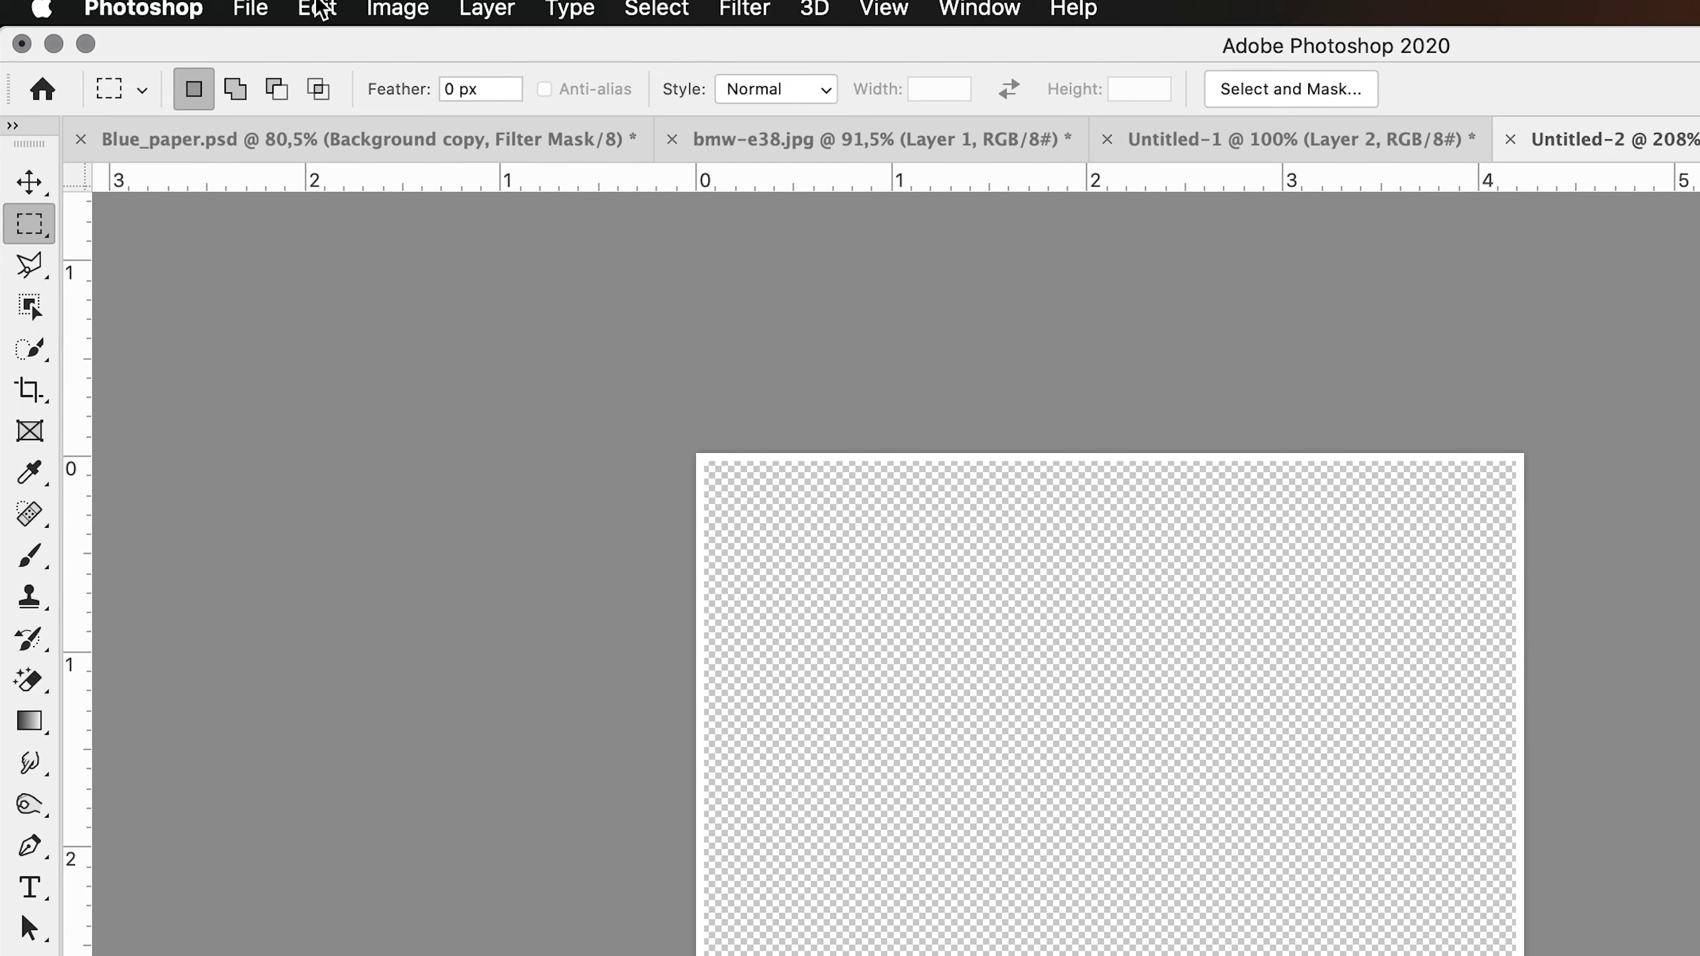
Define the tile as a pattern named Cube_white and switch back to Untitled-1
left_click(316, 9)
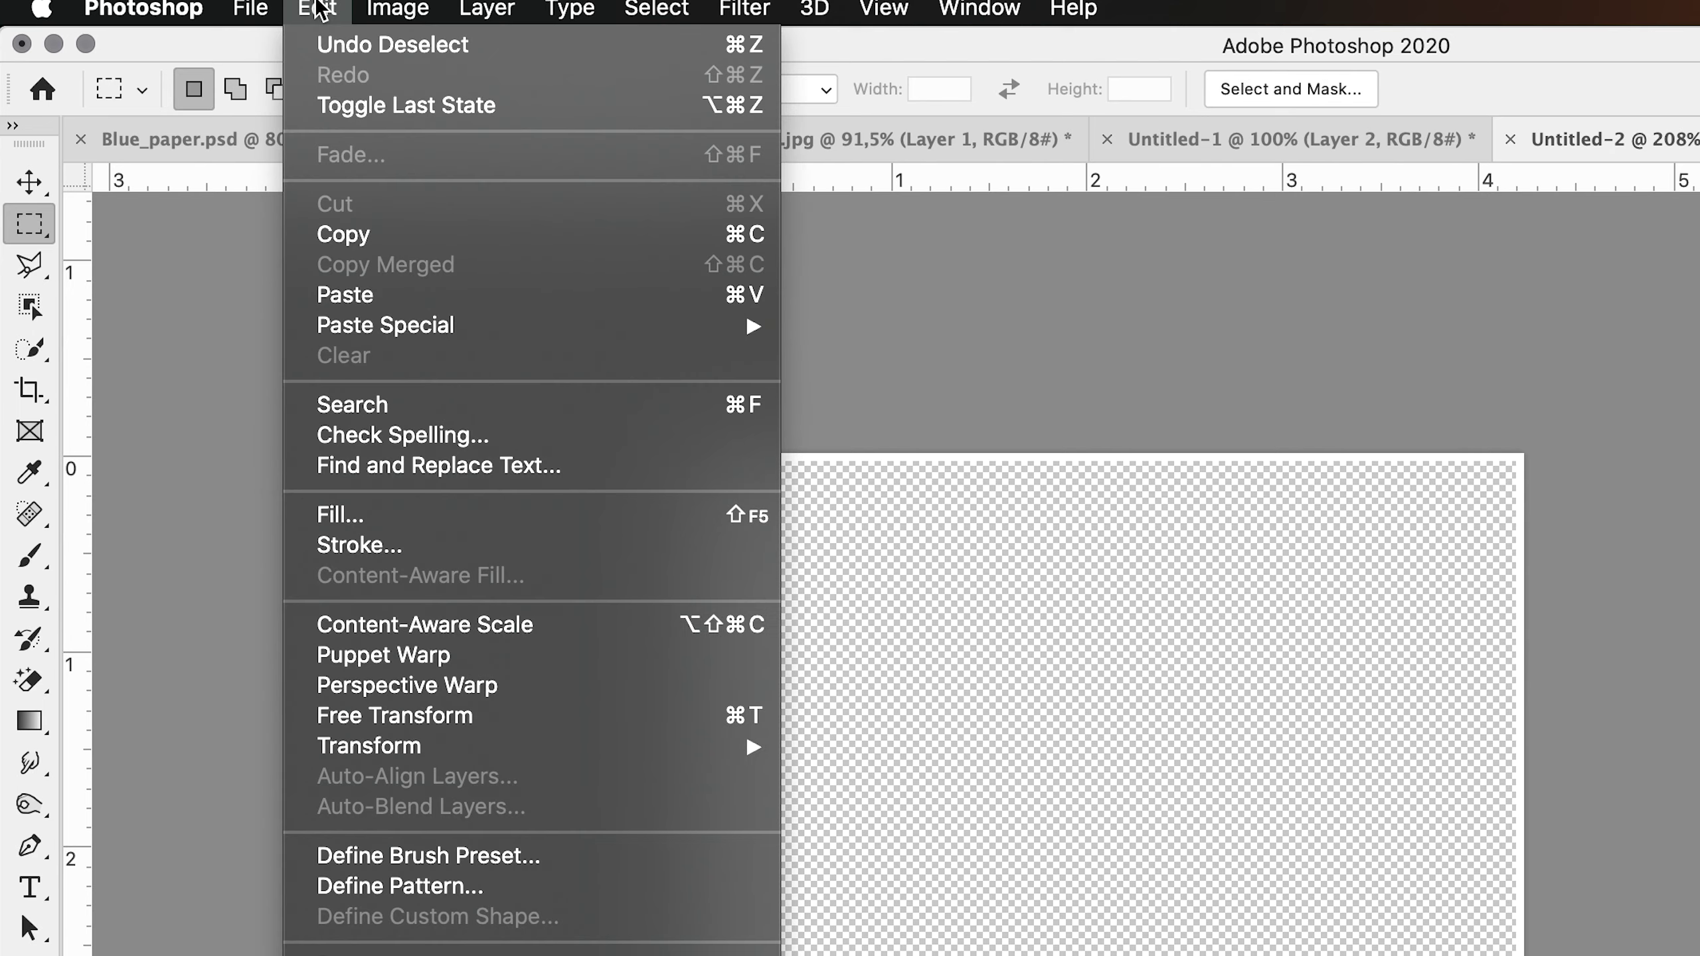
left_click(478, 888)
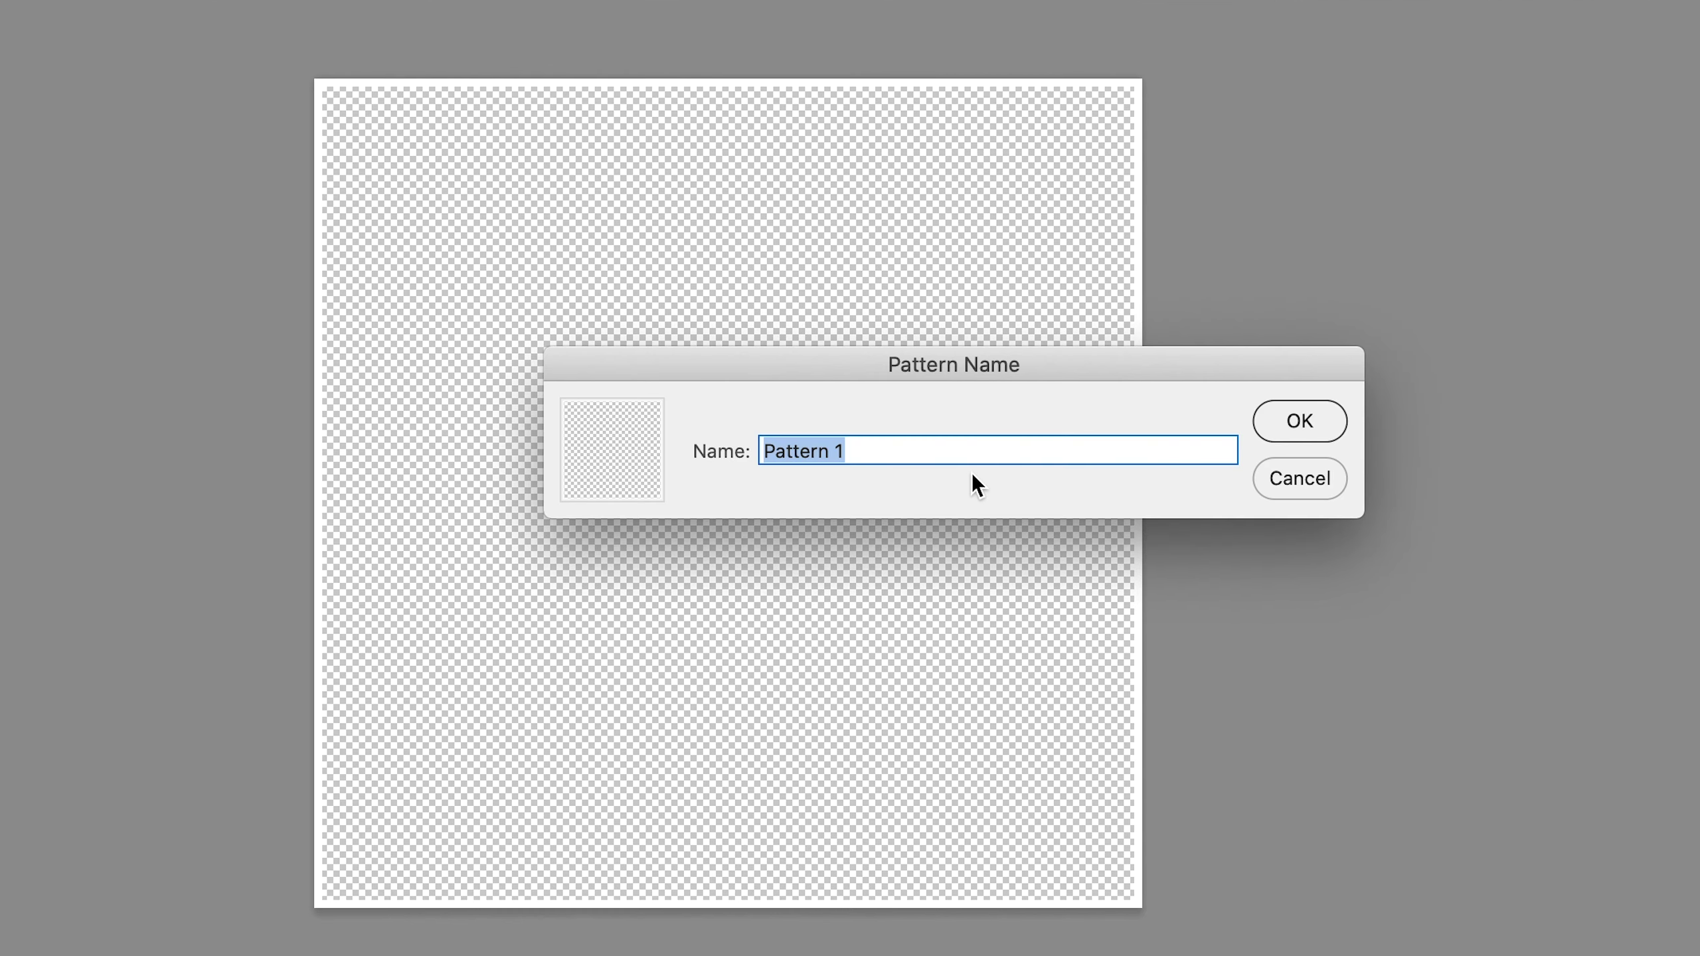
type("C")
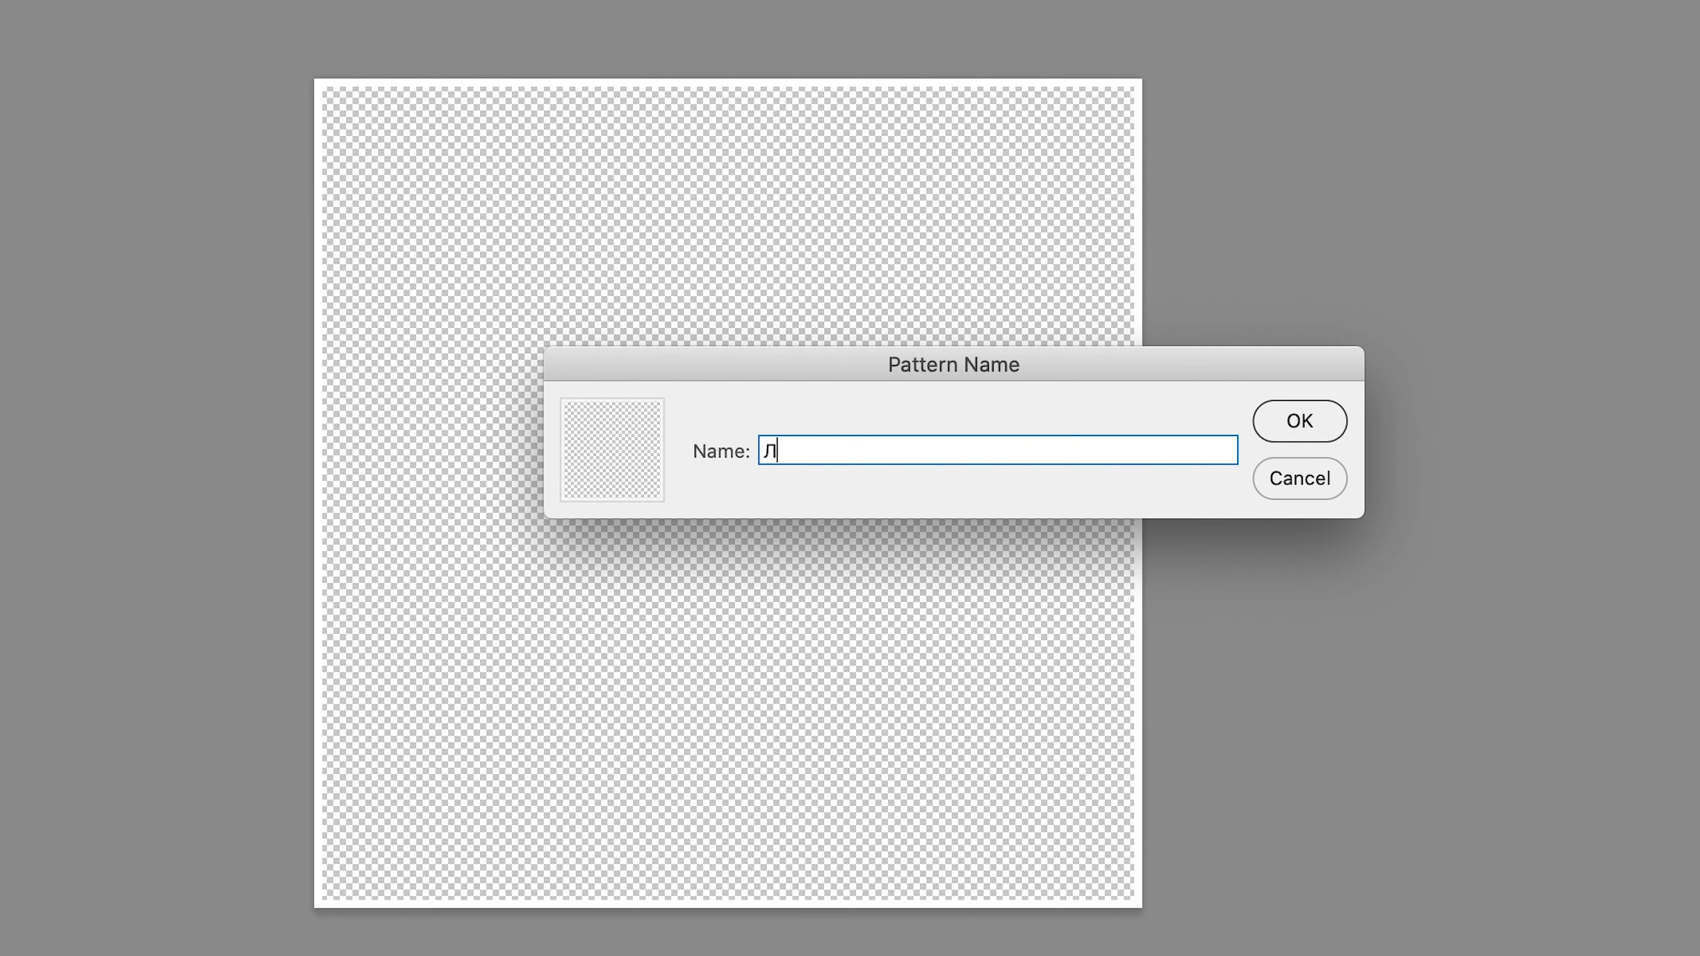
type("ube_white")
key("Return")
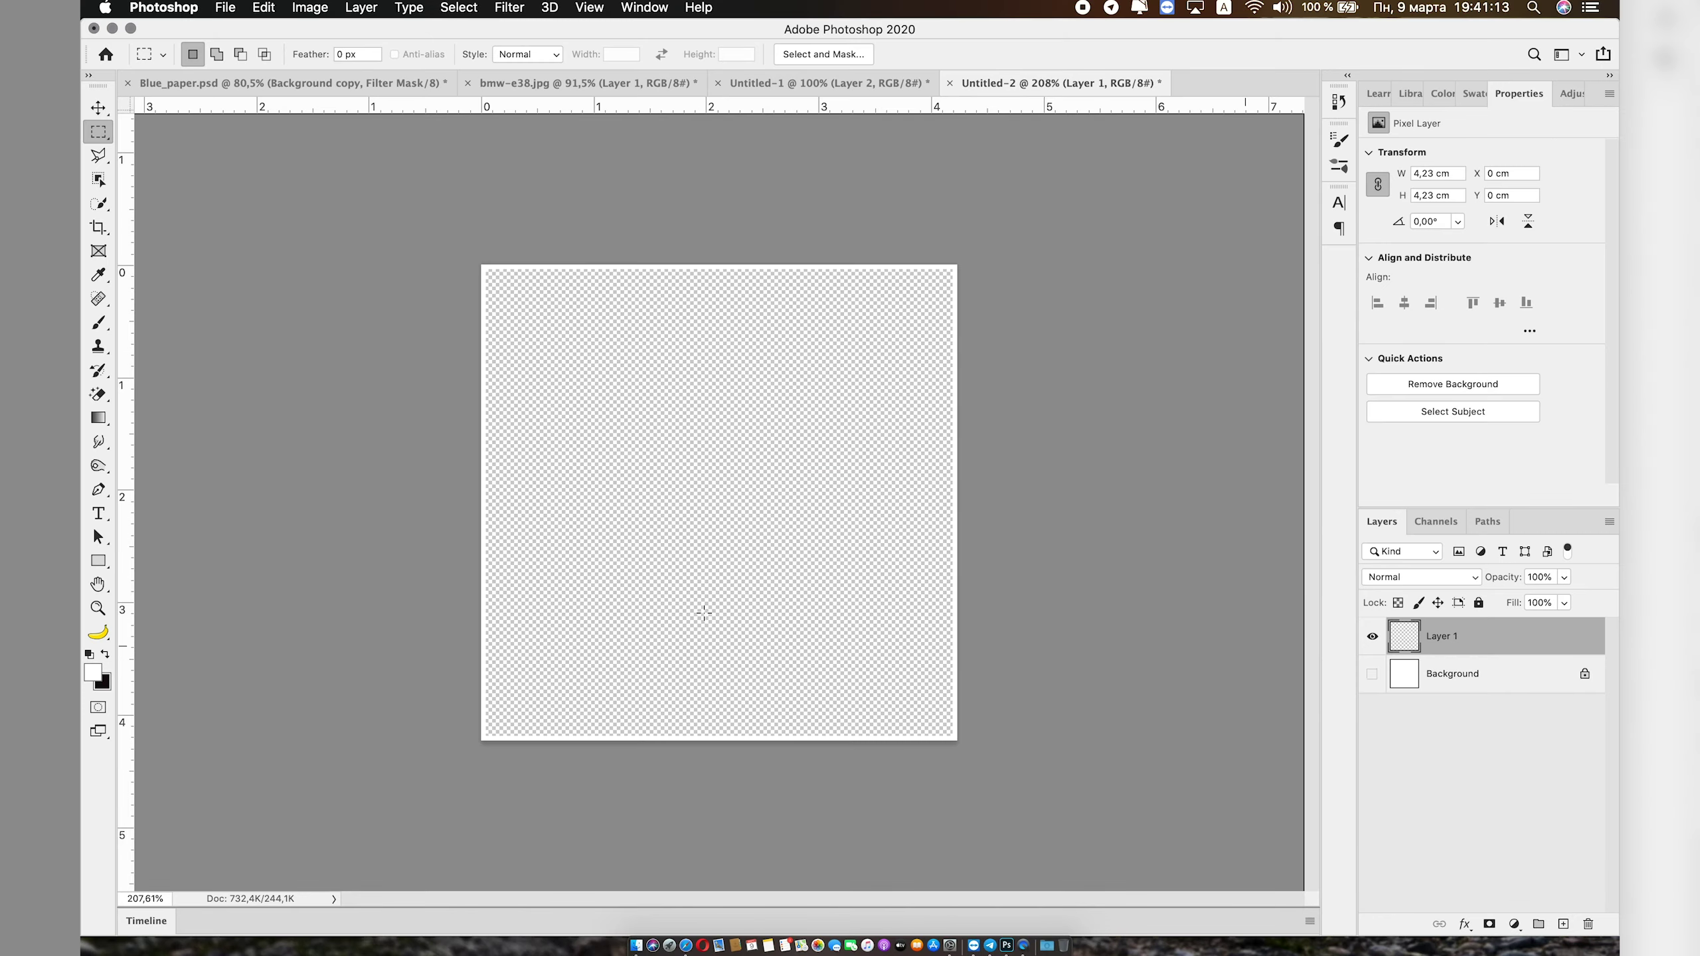
left_click(829, 85)
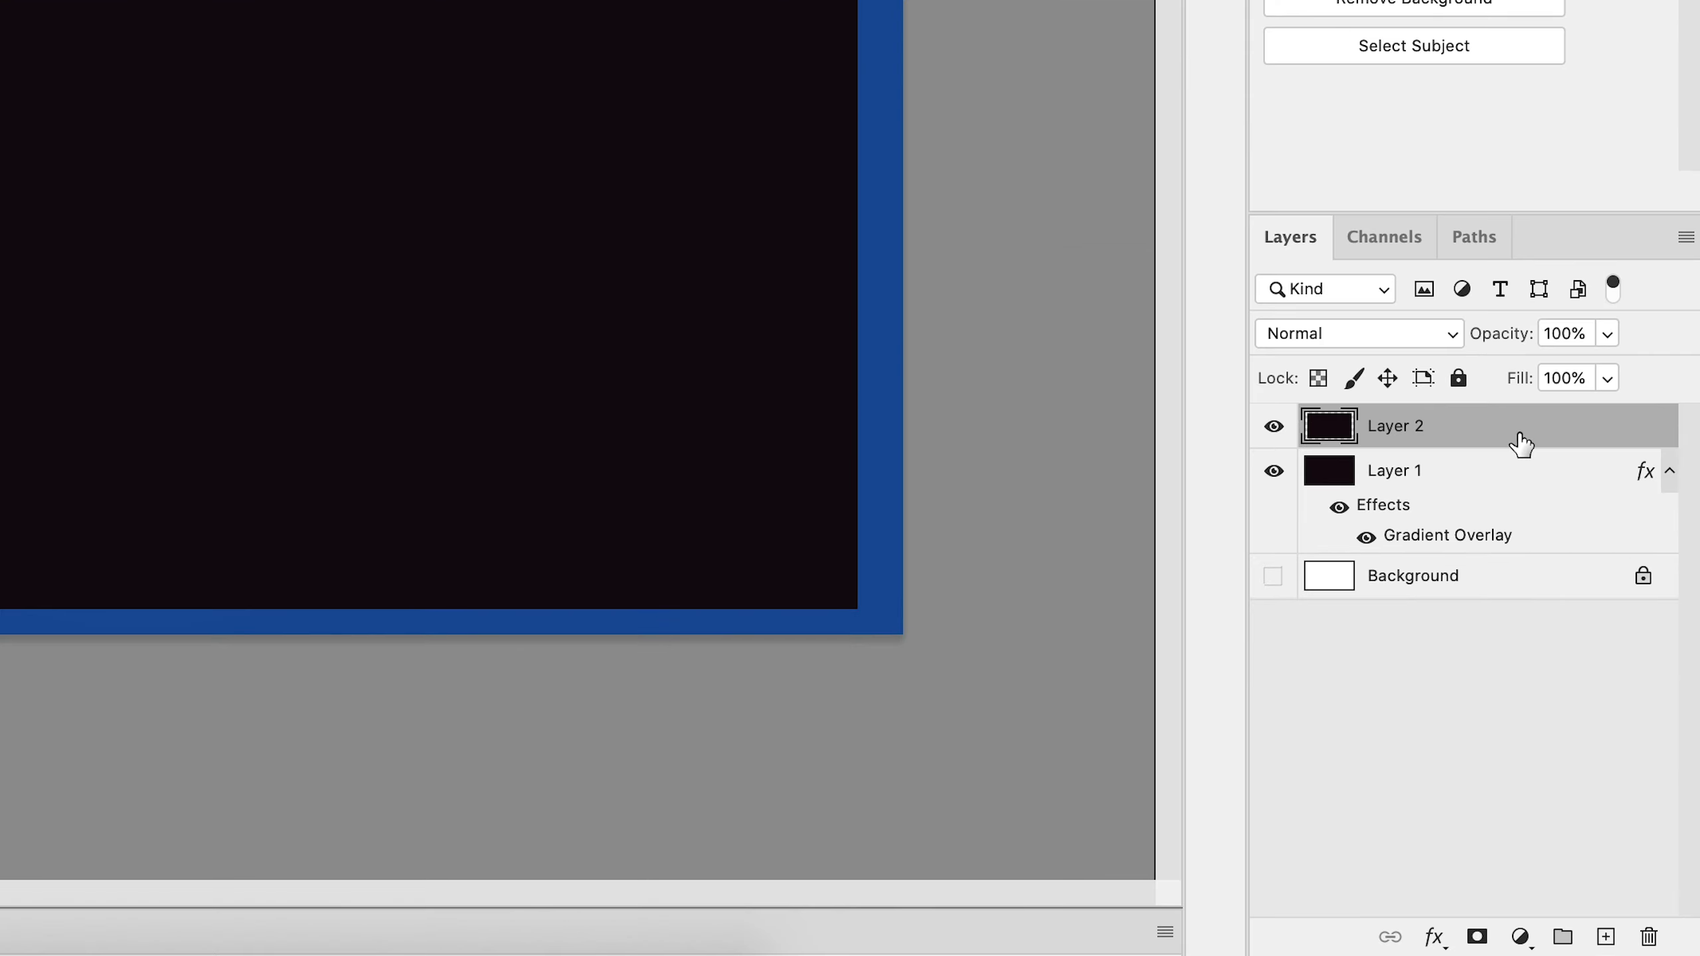
Give Layer 2 a Cube_white Pattern Overlay at 29% opacity and 7% scale
double_click(1520, 439)
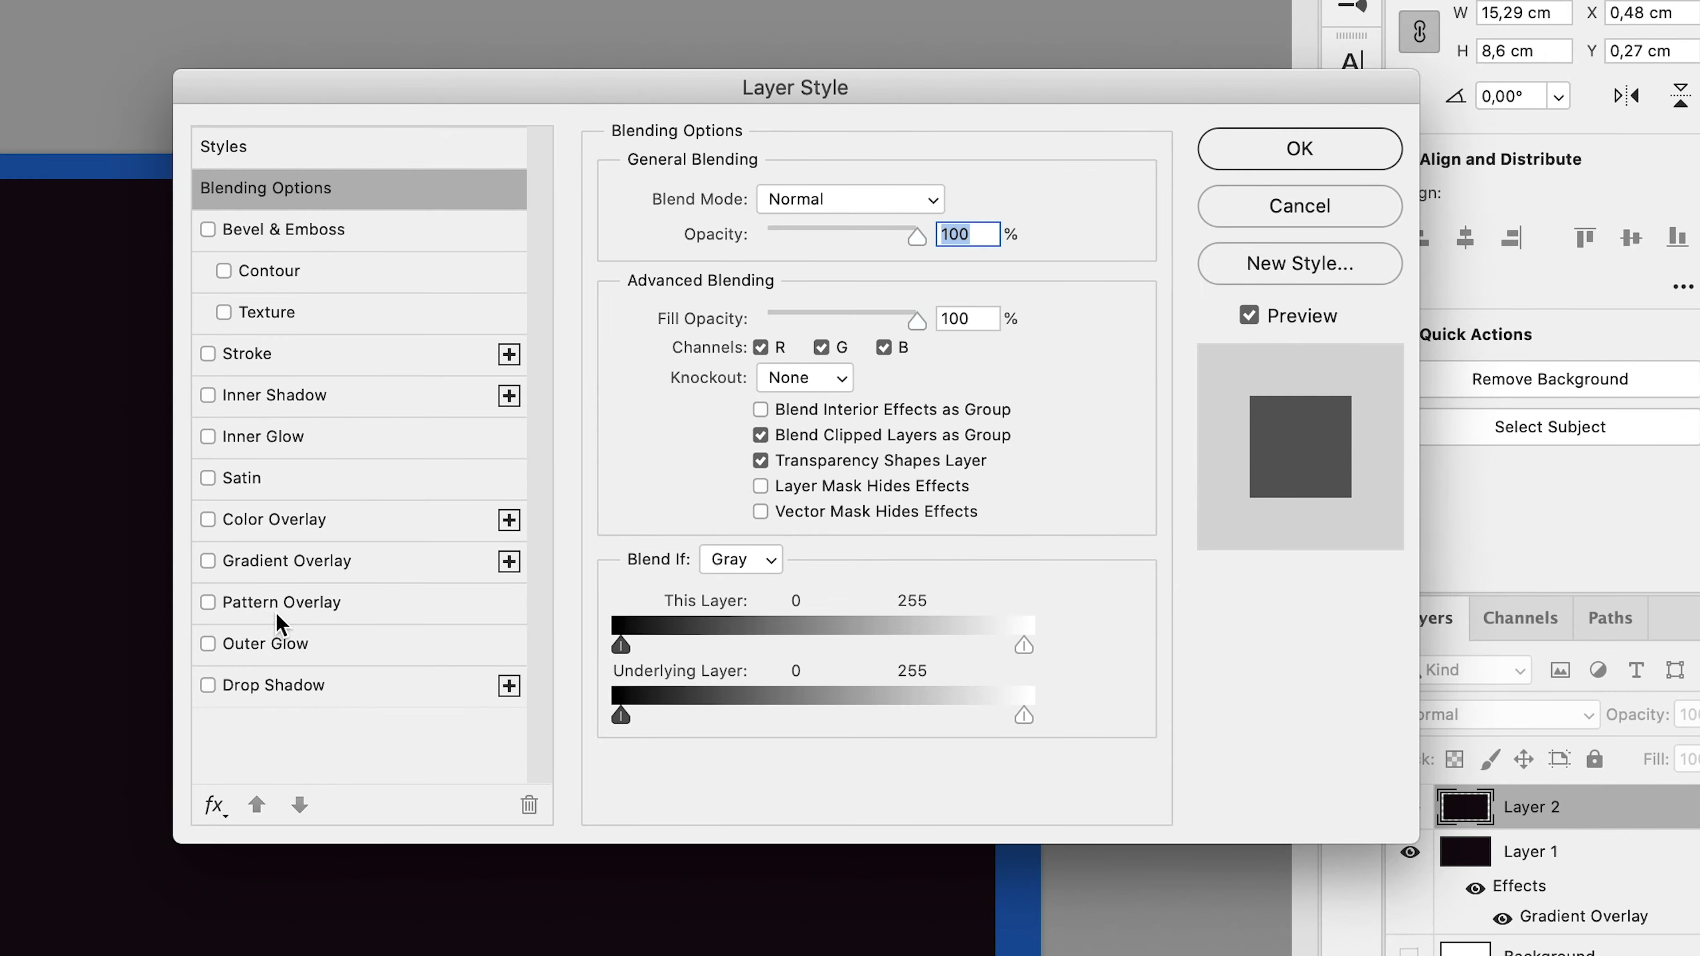
left_click(289, 604)
left_click(816, 335)
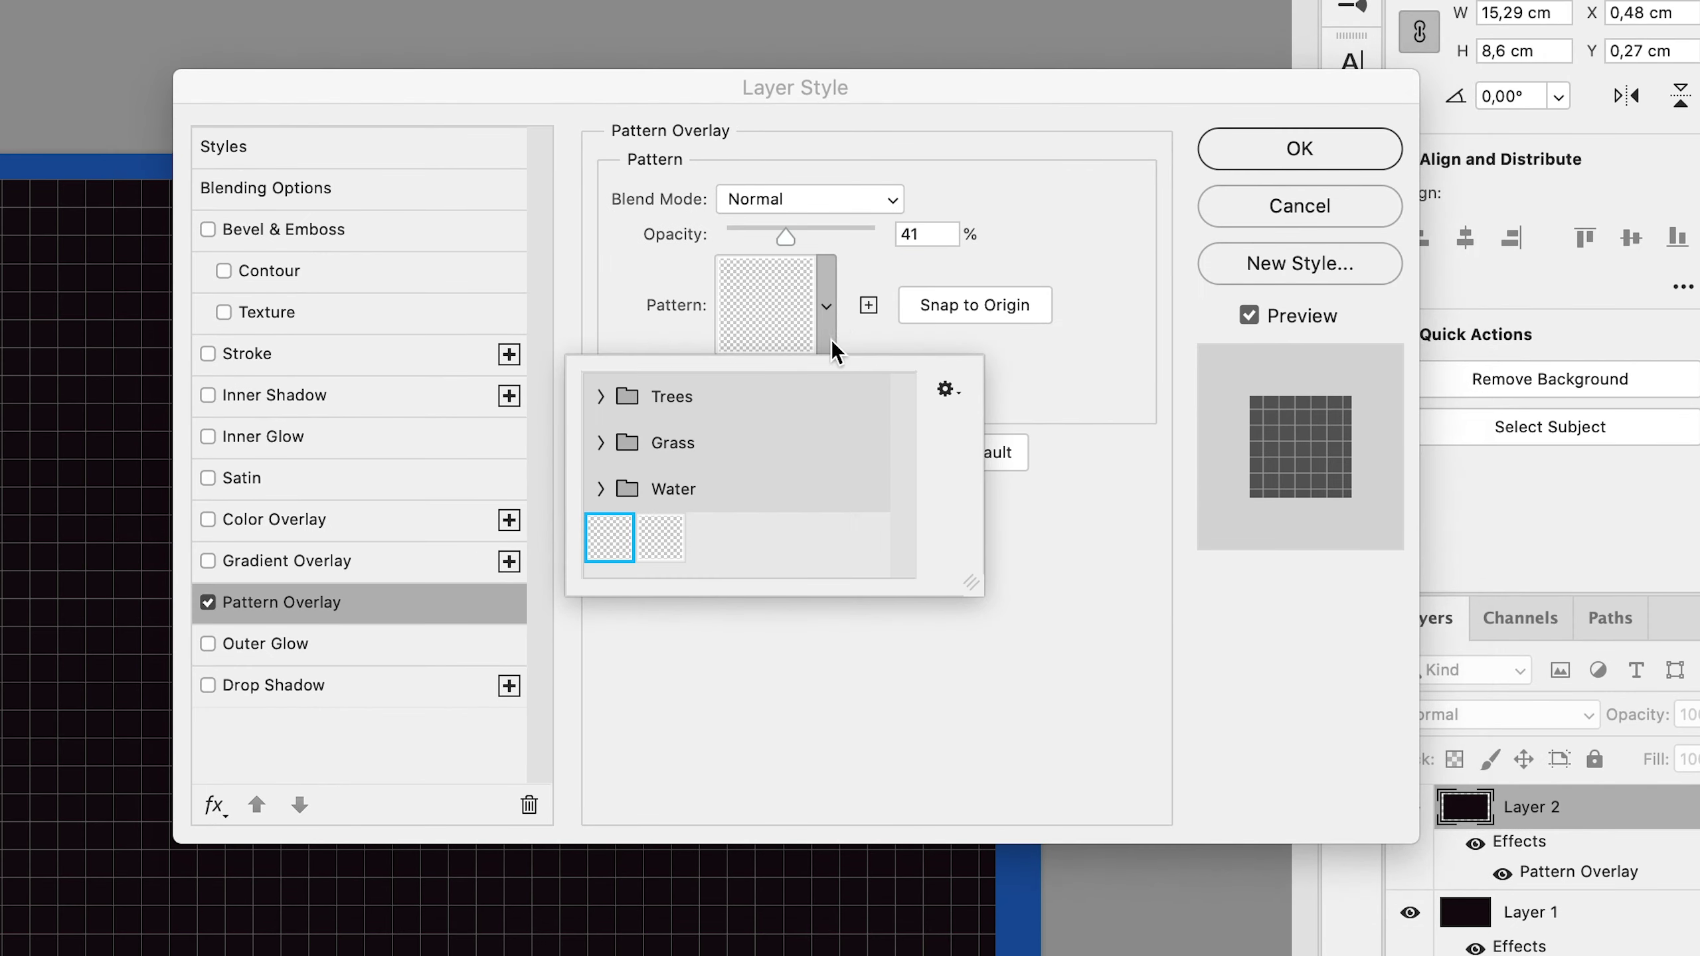
left_click(619, 546)
double_click(669, 554)
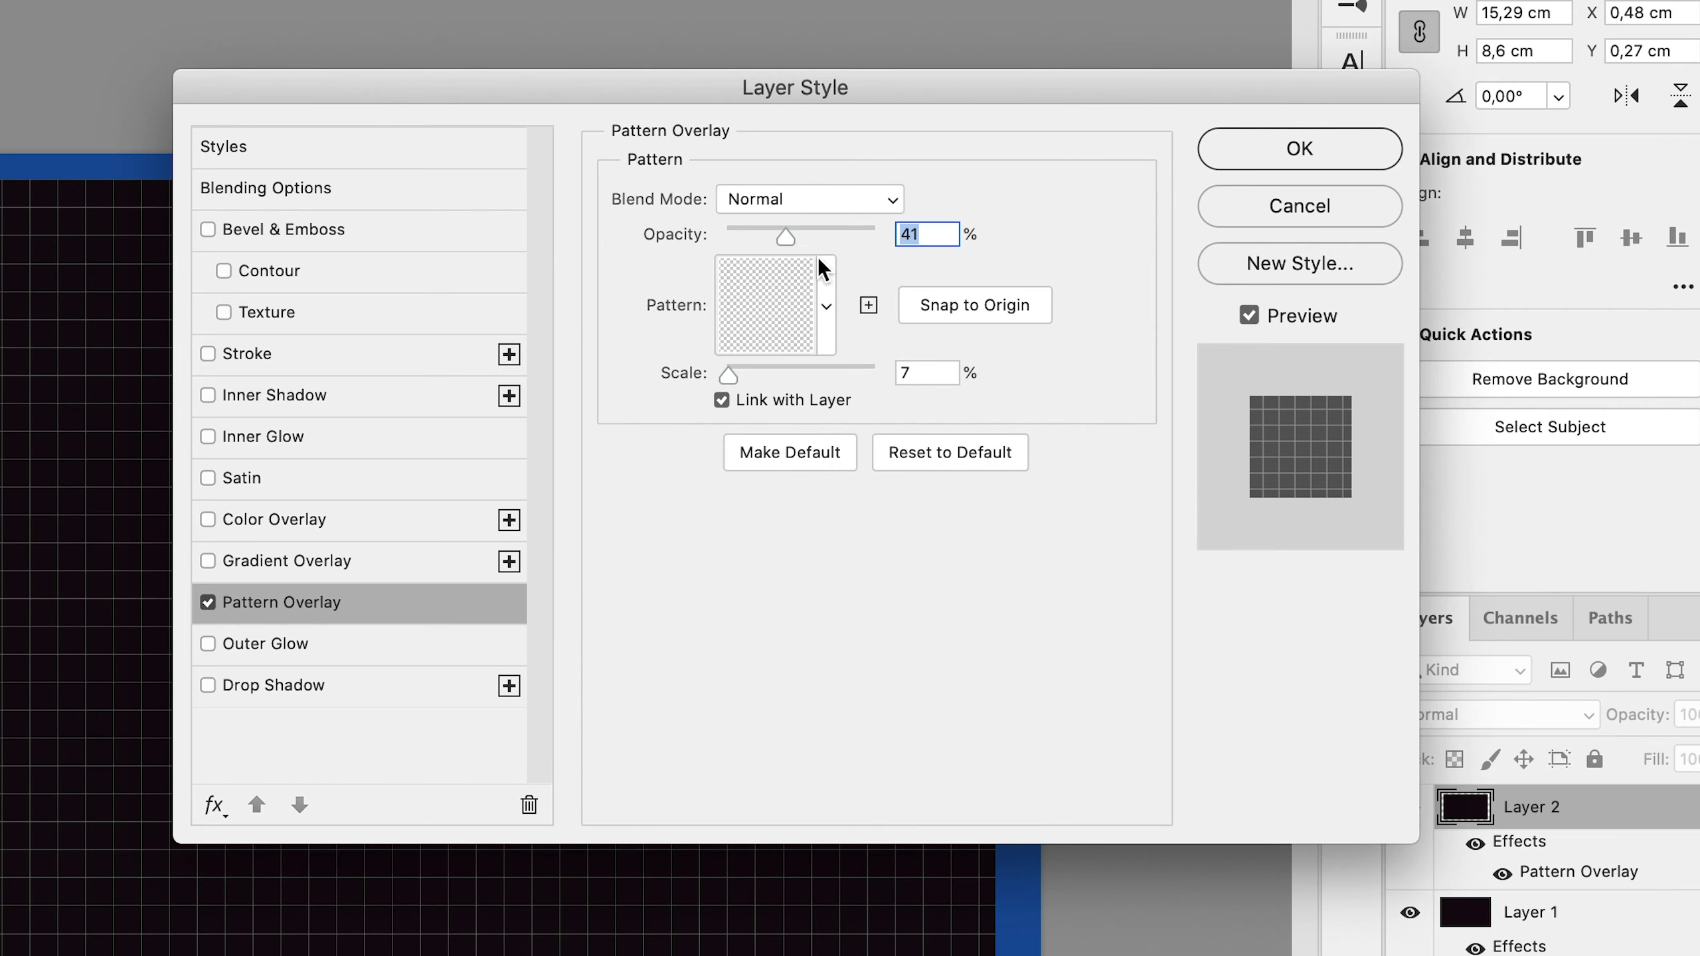
mouse_move(791, 238)
left_mouse_down()
mouse_move(826, 231)
mouse_move(769, 239)
left_mouse_up()
mouse_move(725, 373)
left_mouse_down()
mouse_move(793, 376)
mouse_move(729, 376)
left_mouse_up()
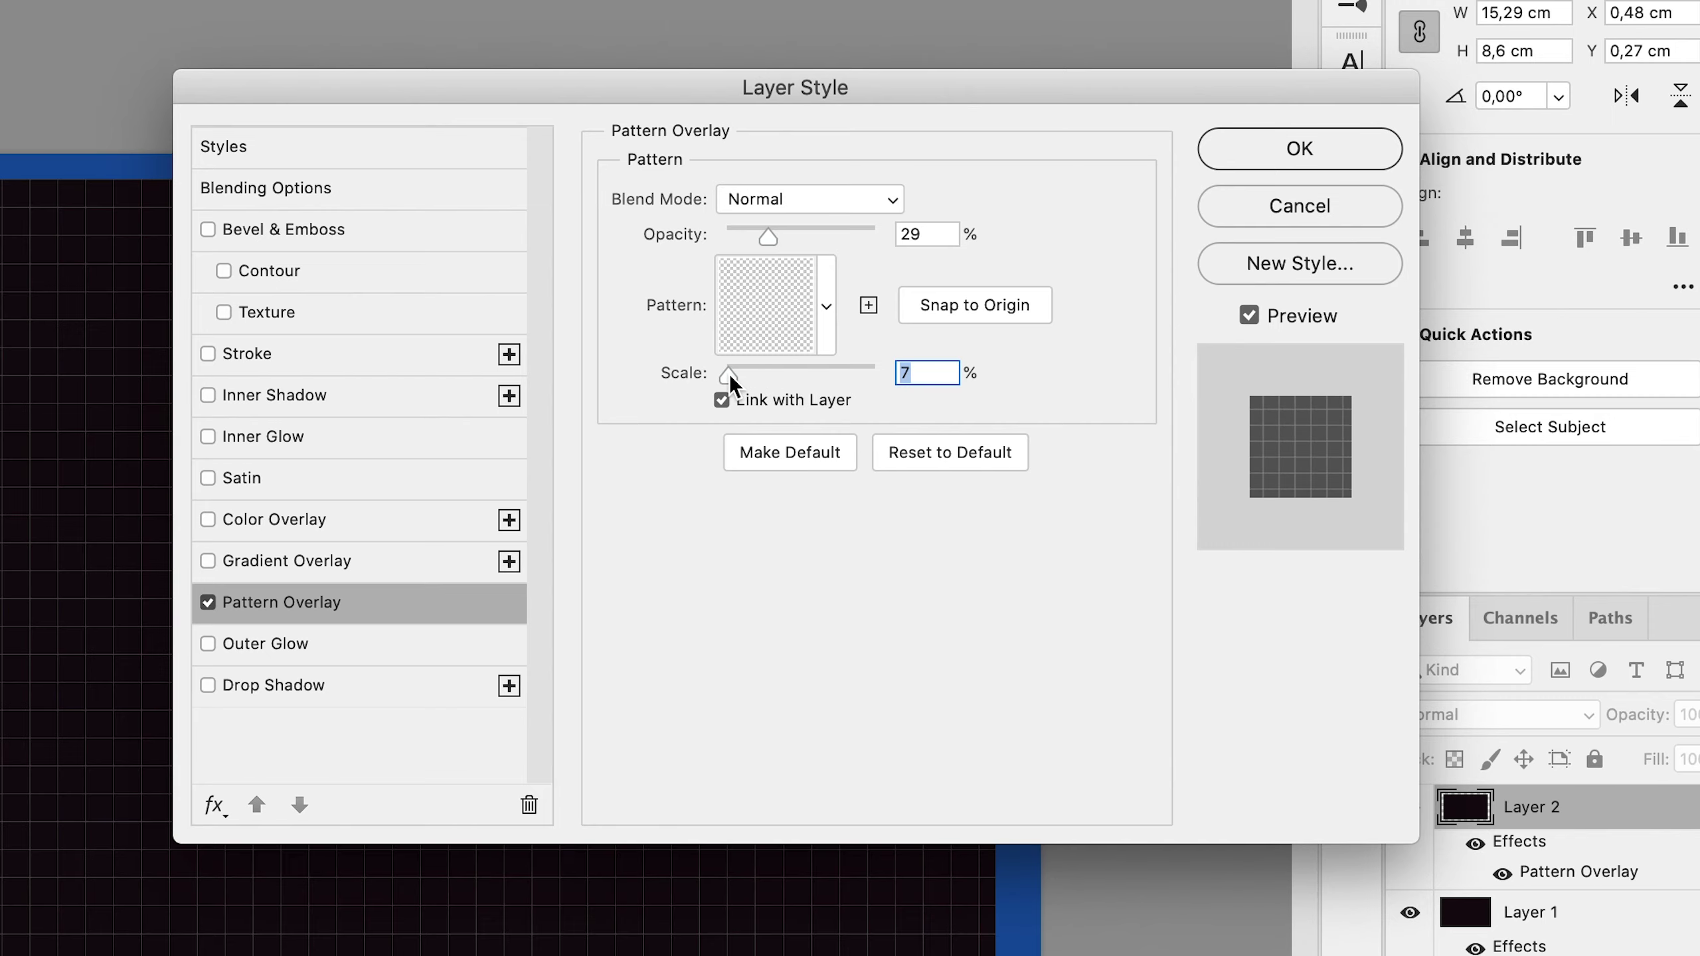
left_click(1338, 154)
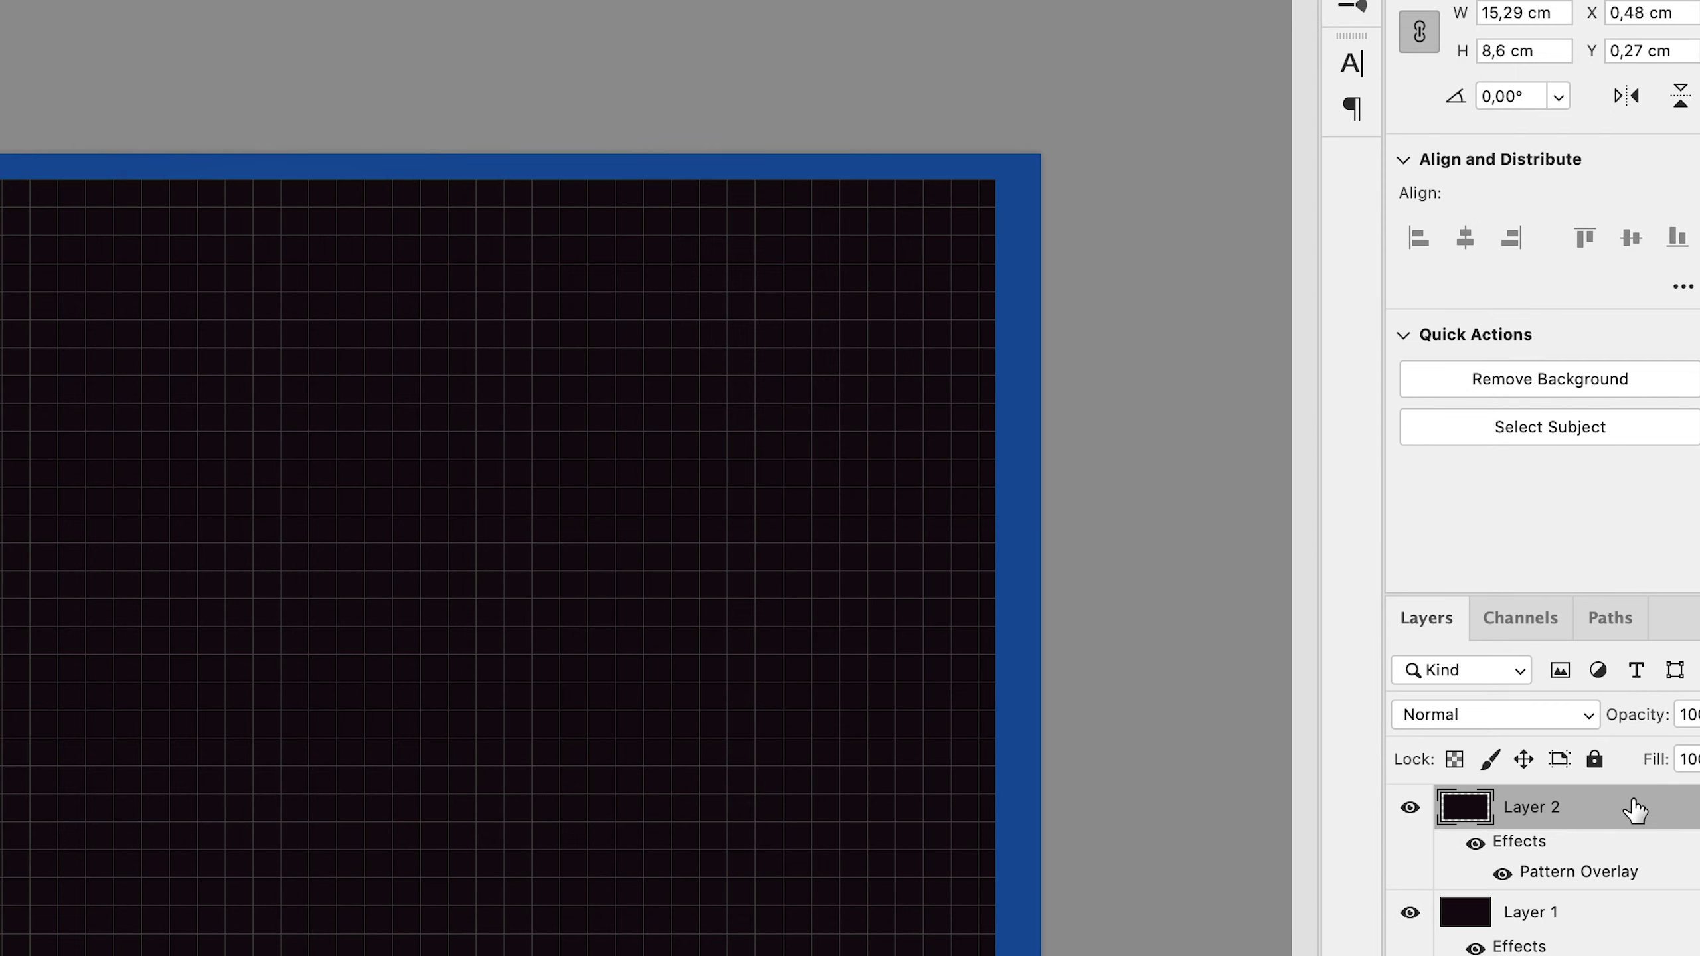
Add a 6 px white Stroke positioned inside to Layer 2, then inspect it up close
double_click(1655, 810)
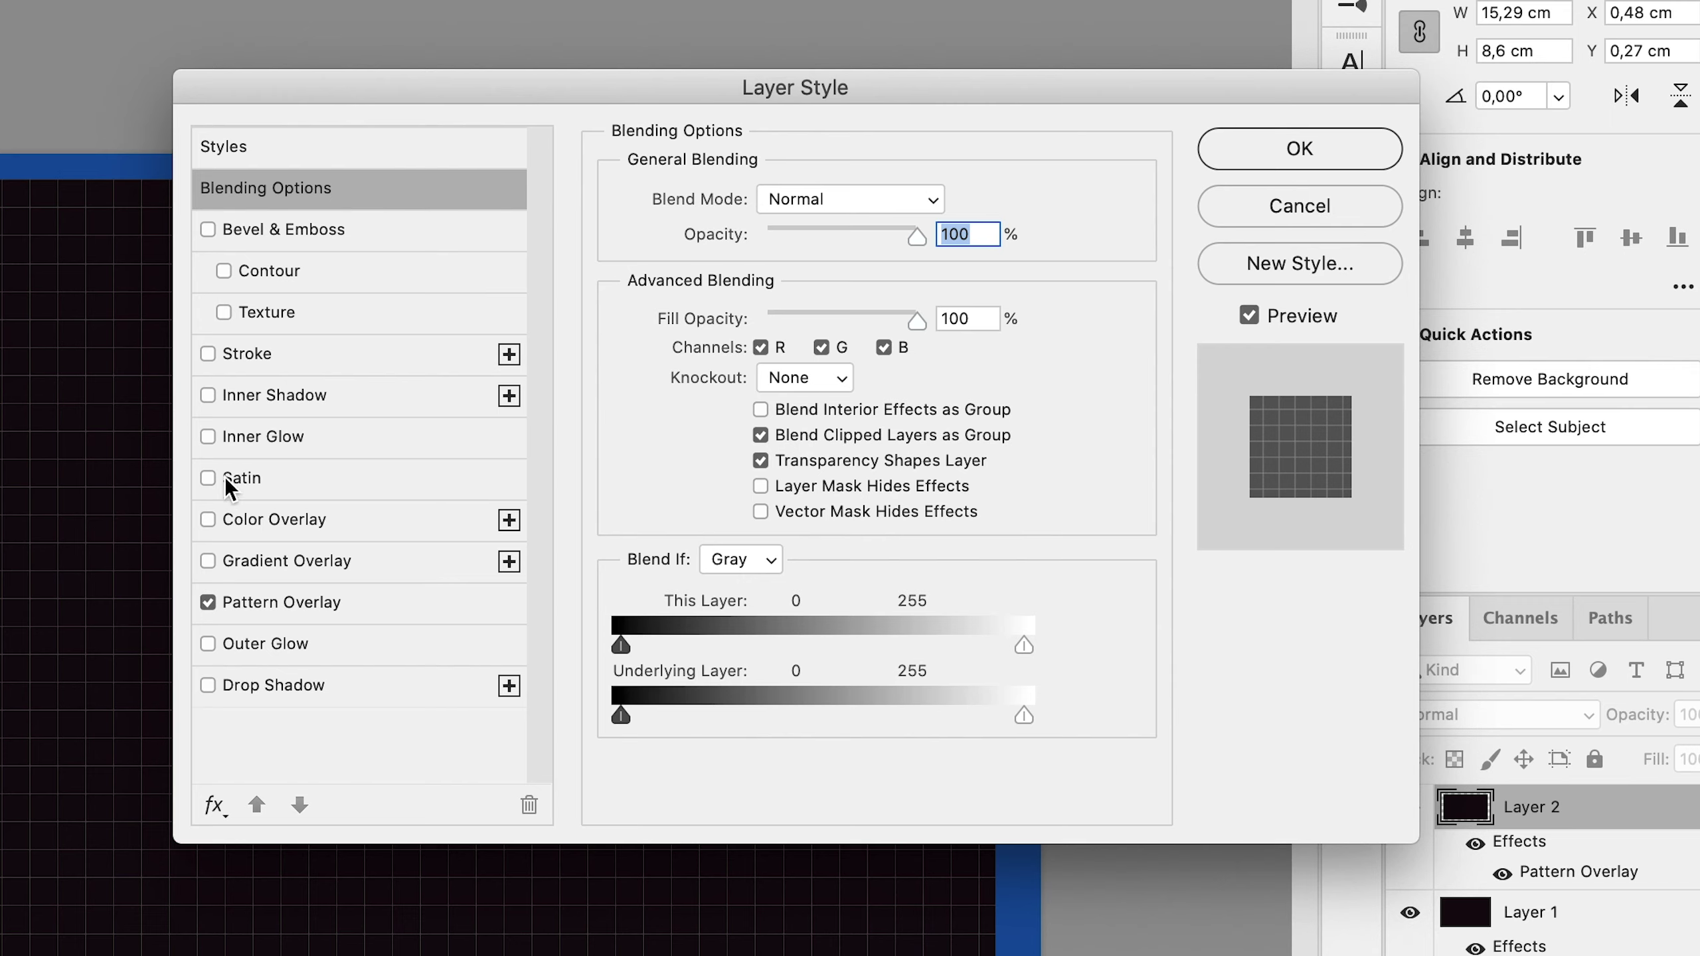
left_click(251, 353)
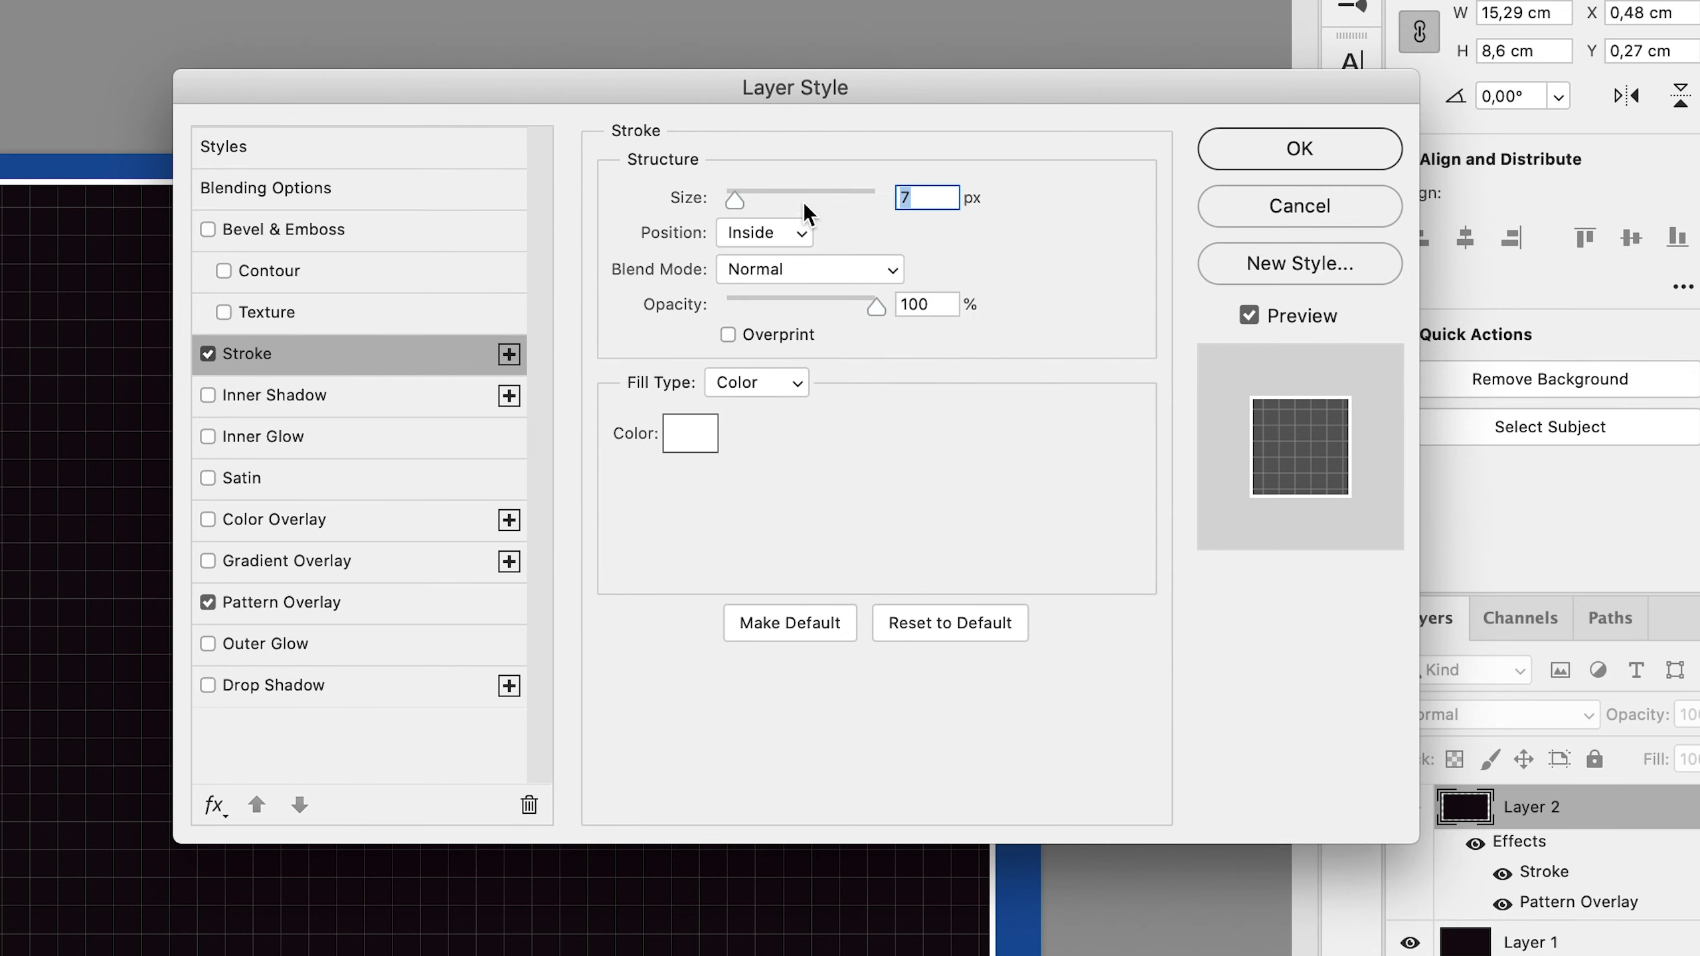
left_click_drag(736, 198, 734, 203)
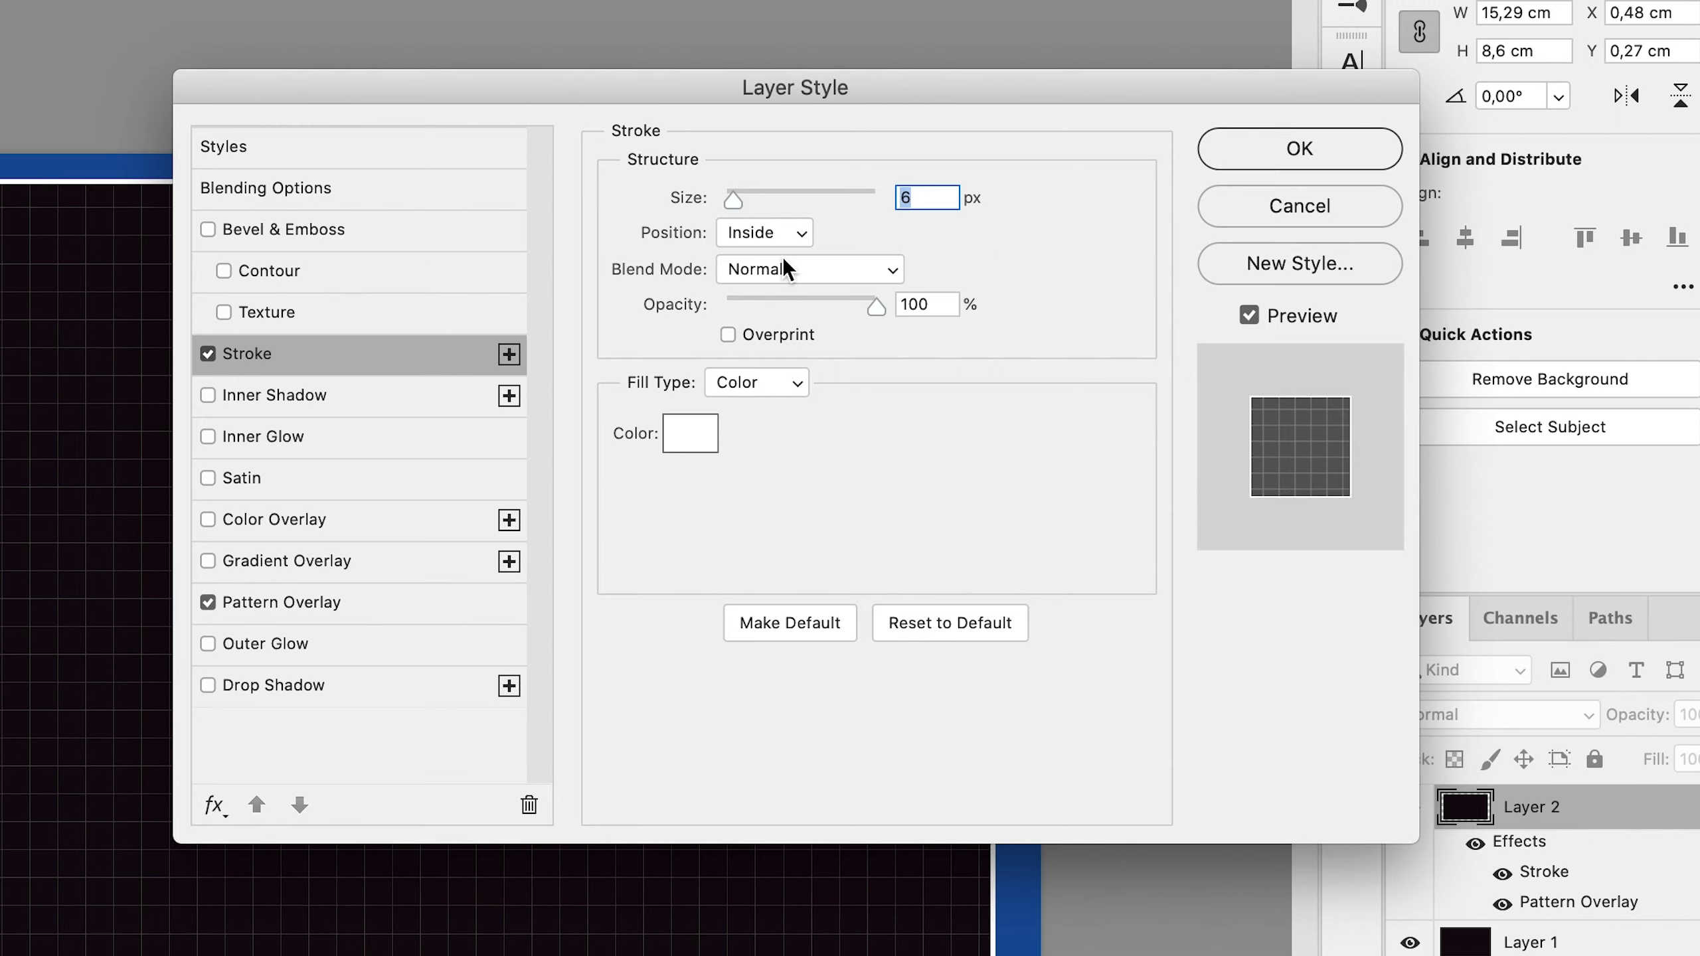
left_click(770, 232)
left_click(747, 231)
left_click(1274, 250)
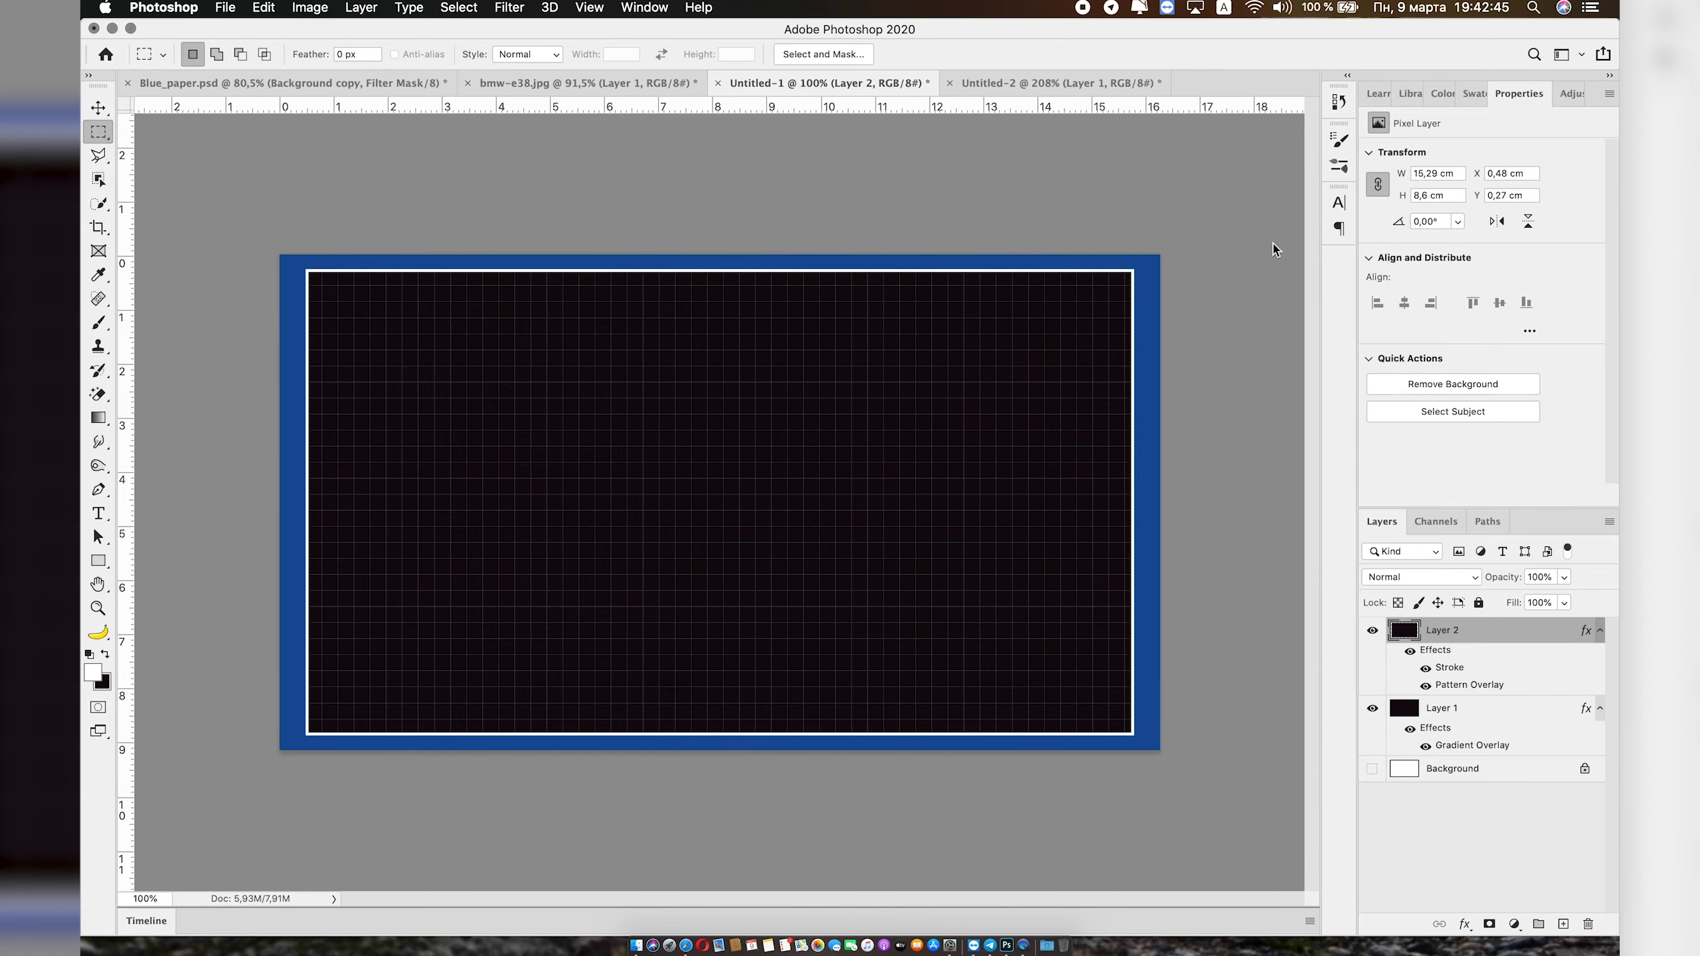
scroll(953, 266, "up", 5)
scroll(956, 270, "right", 2)
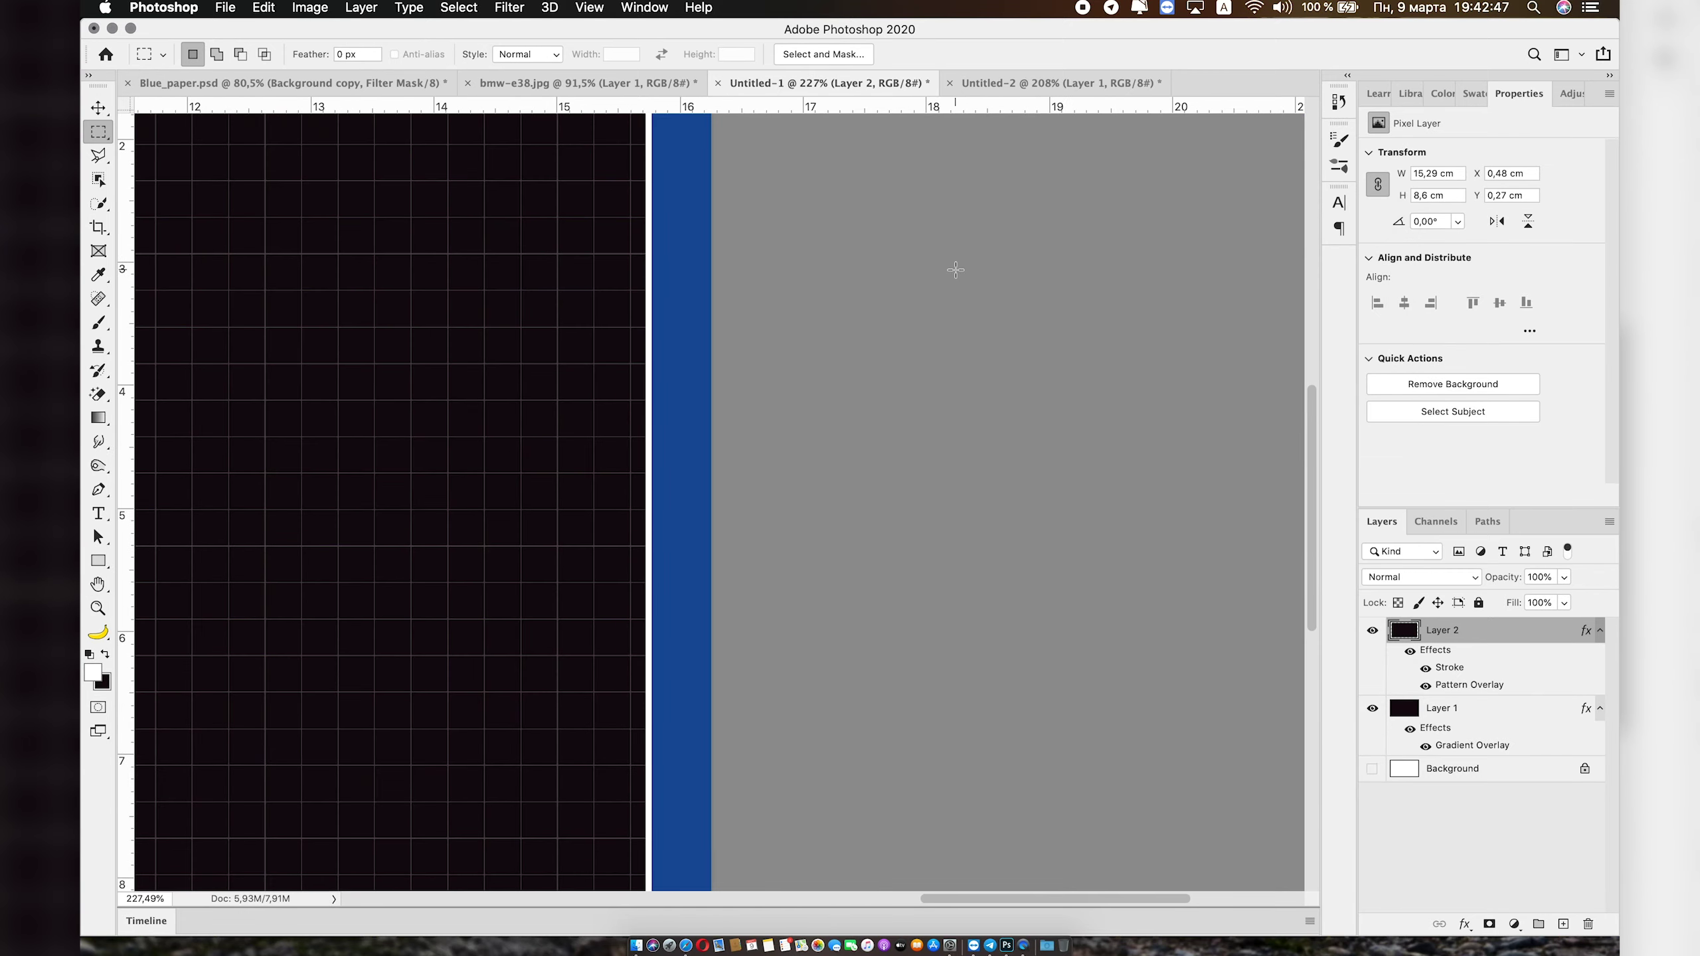
scroll(956, 269, "down", 3)
scroll(1031, 257, "down", 3)
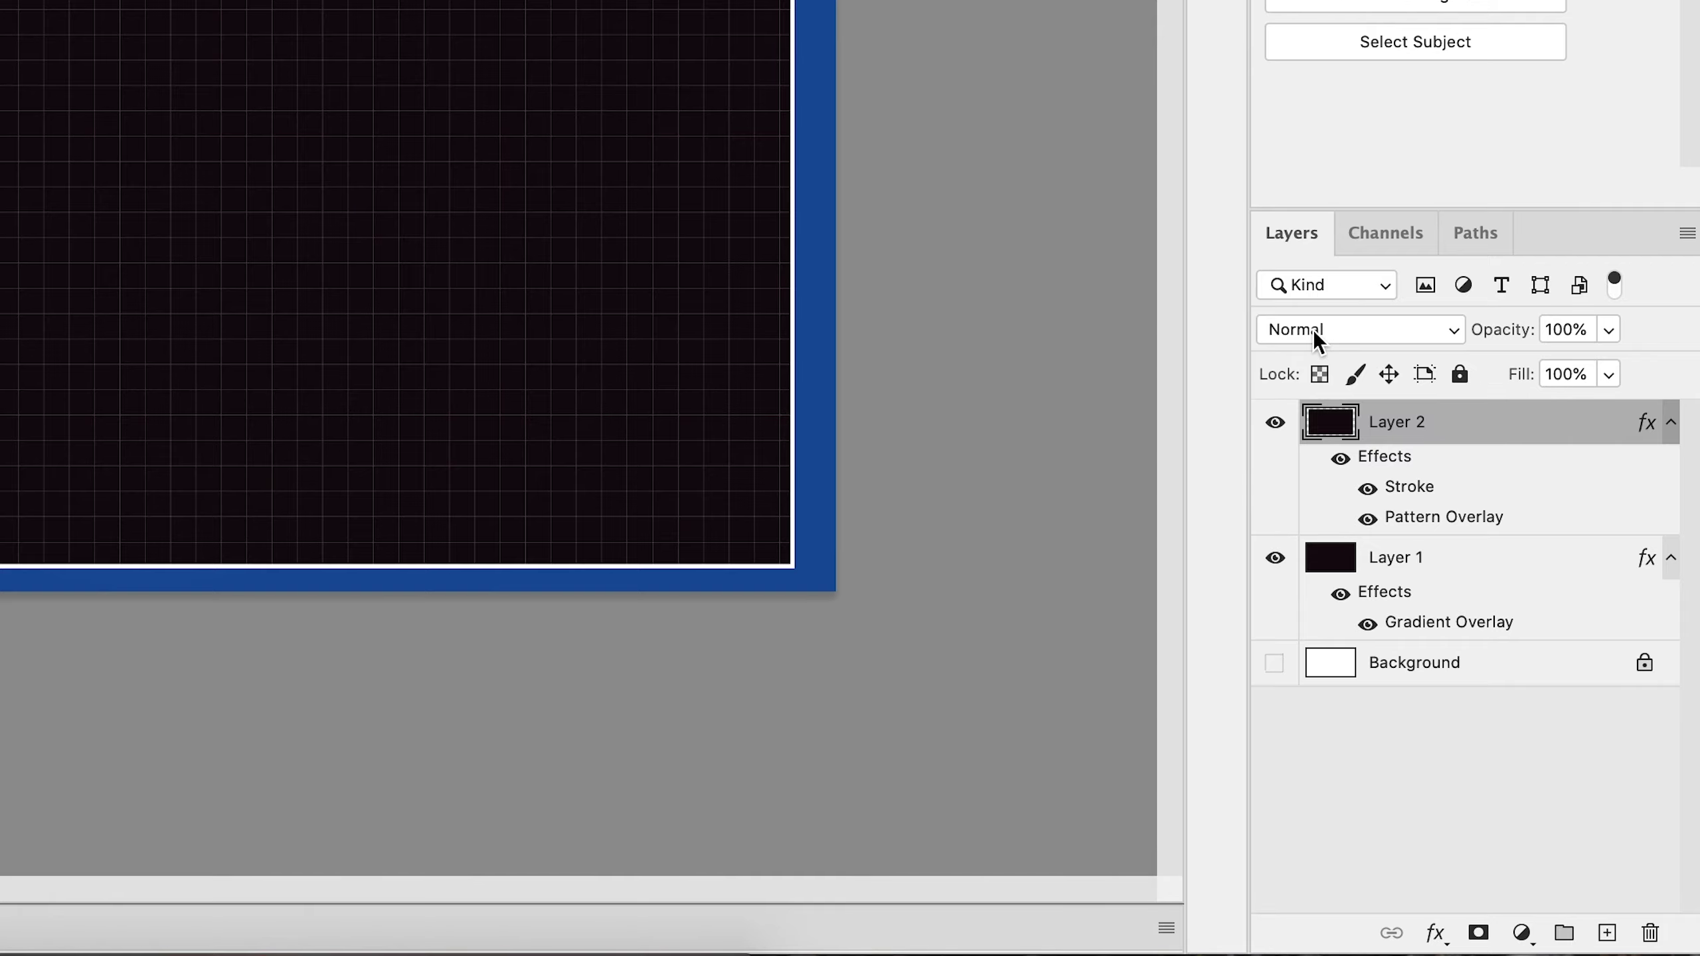
Set Layer 2 to Screen blending and duplicate it as Layer 2 copy
left_click(1396, 577)
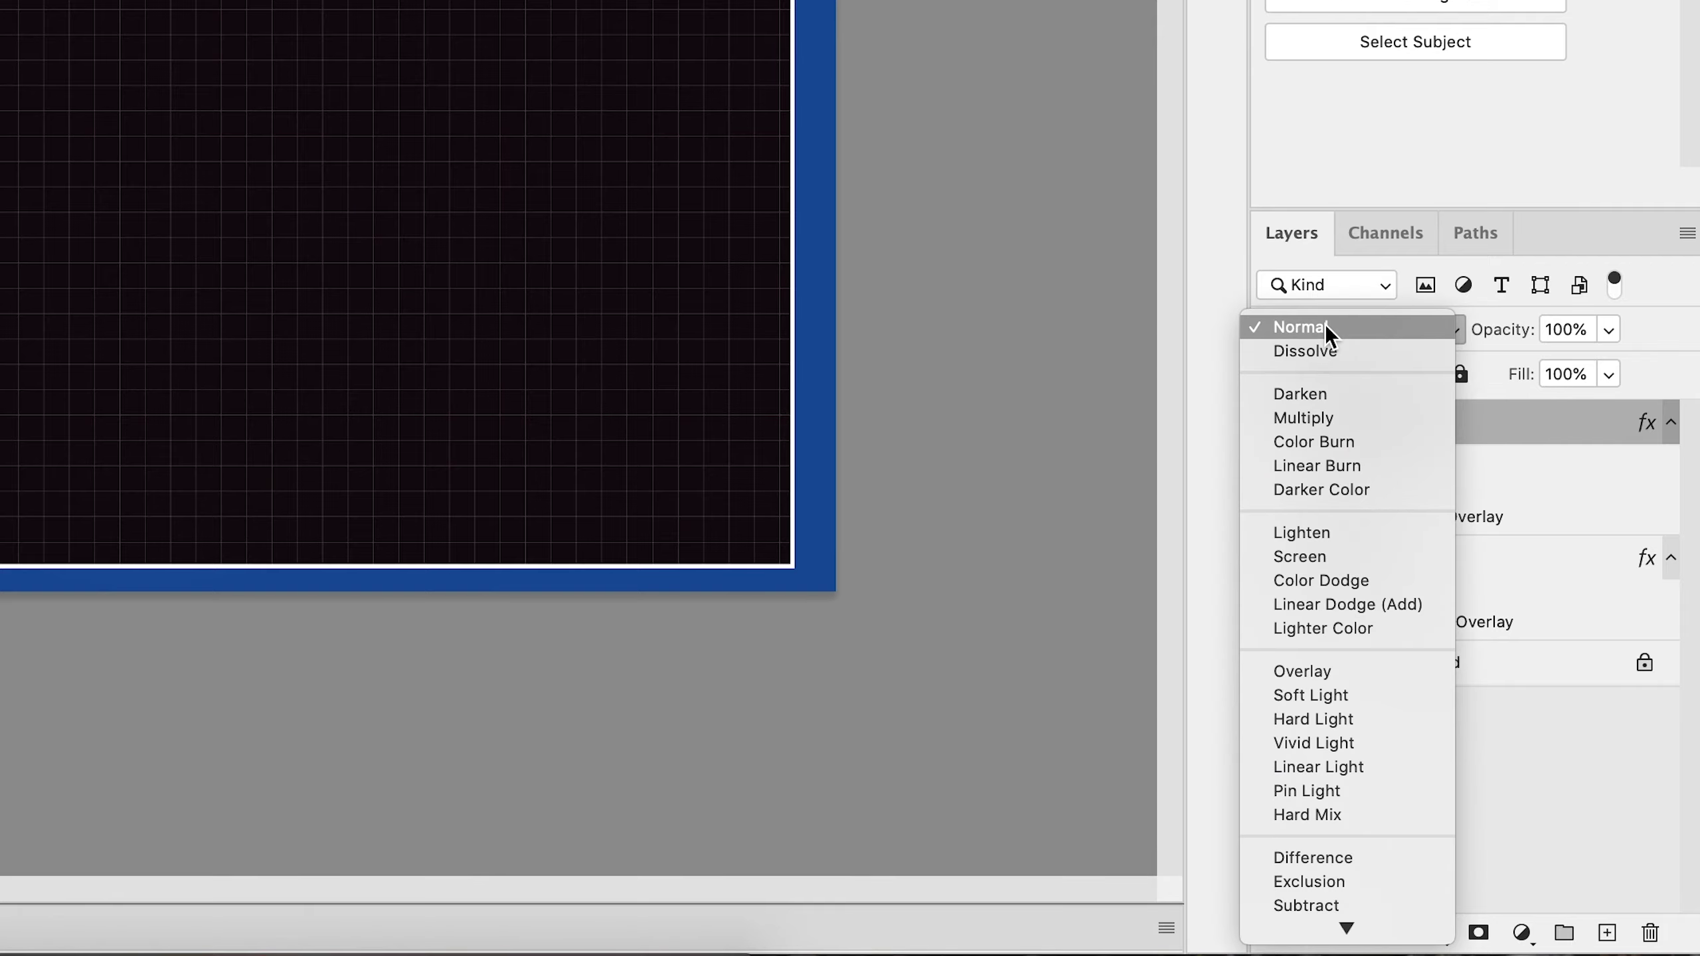
left_click(1328, 557)
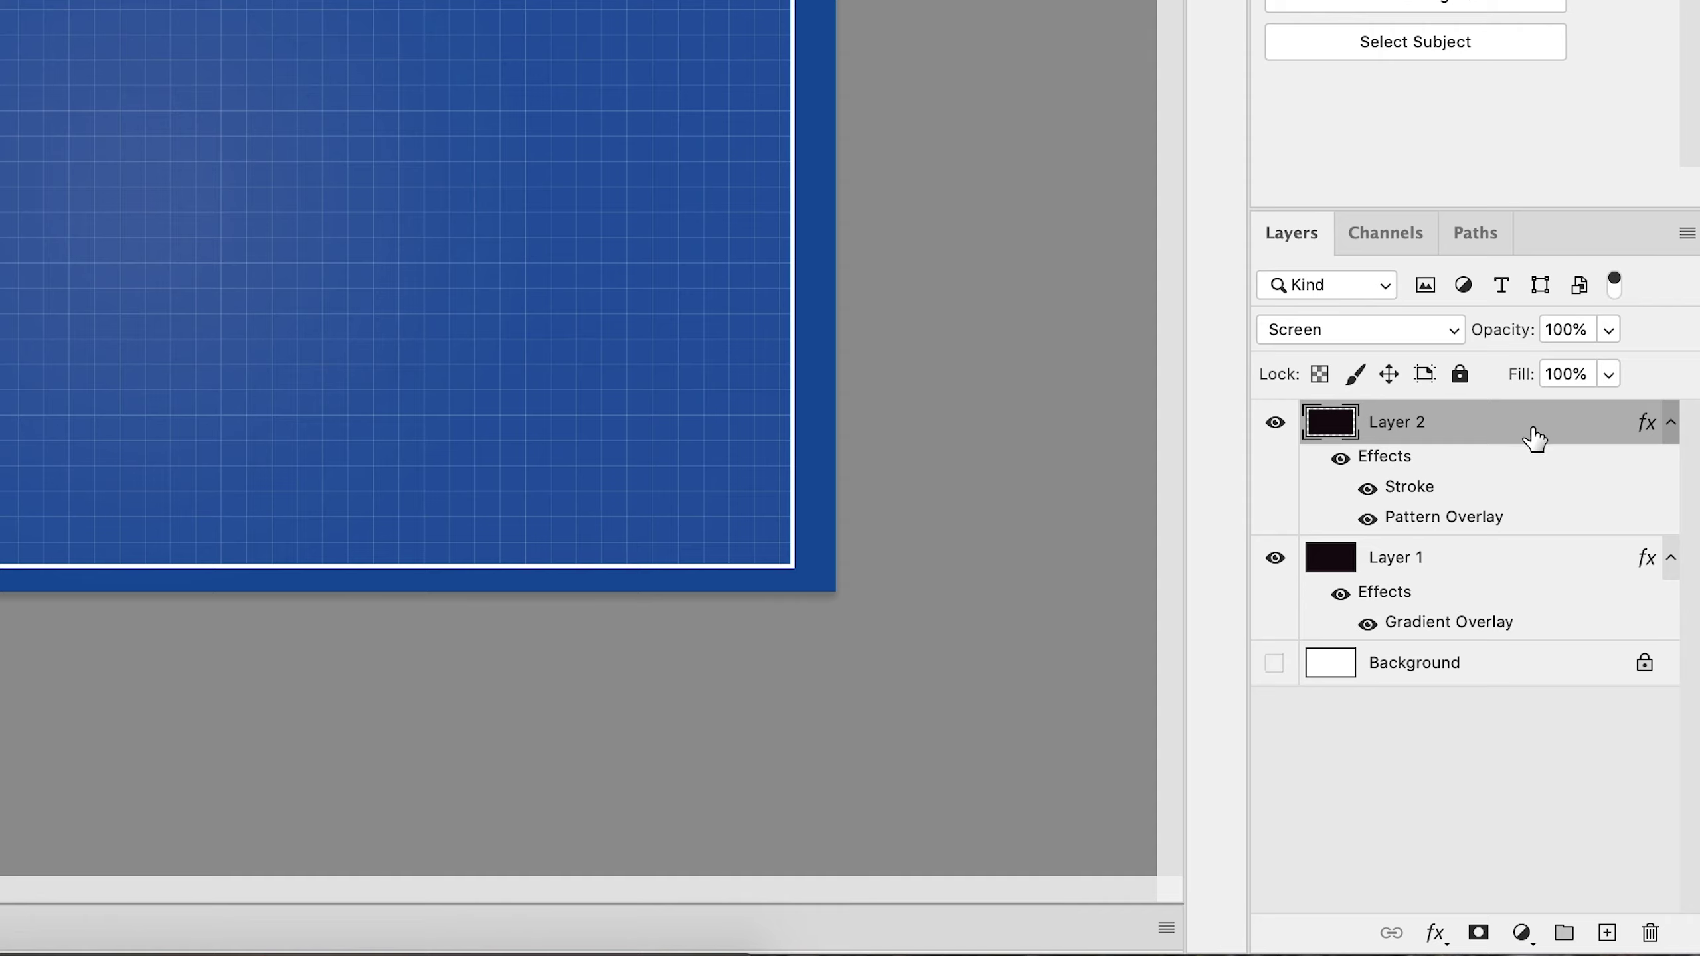
key("ctrl+j")
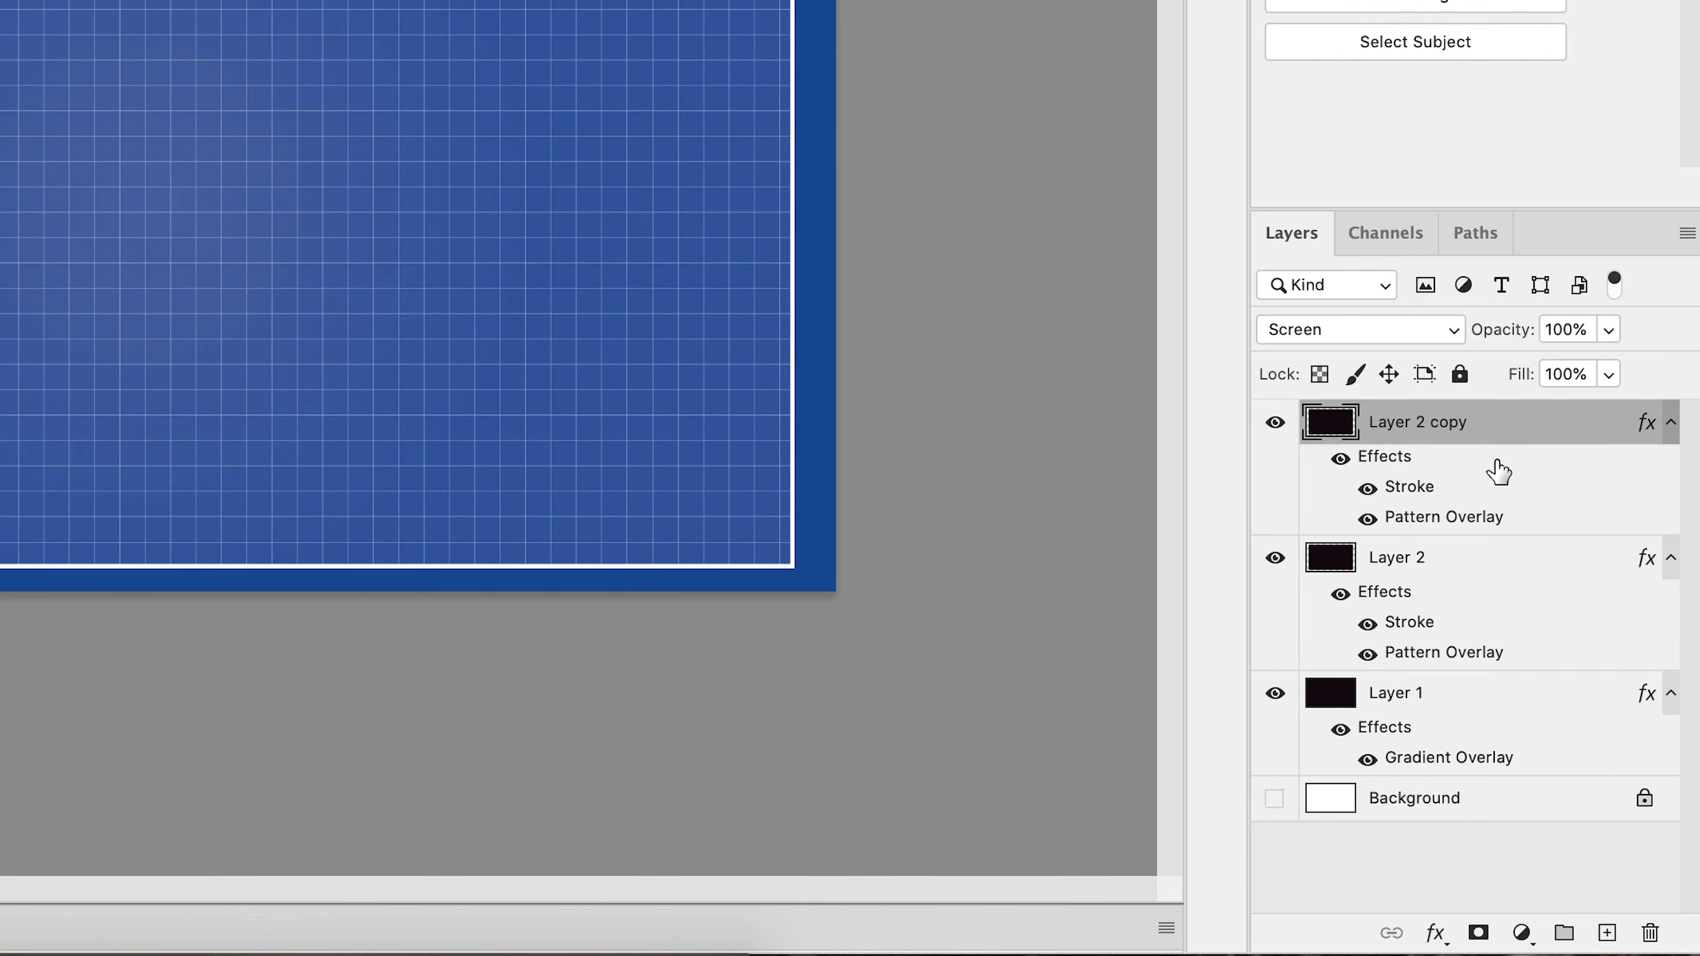
Hide the copy's Pattern Overlay and scale it to about 96% around the canvas centre
left_click(1368, 520)
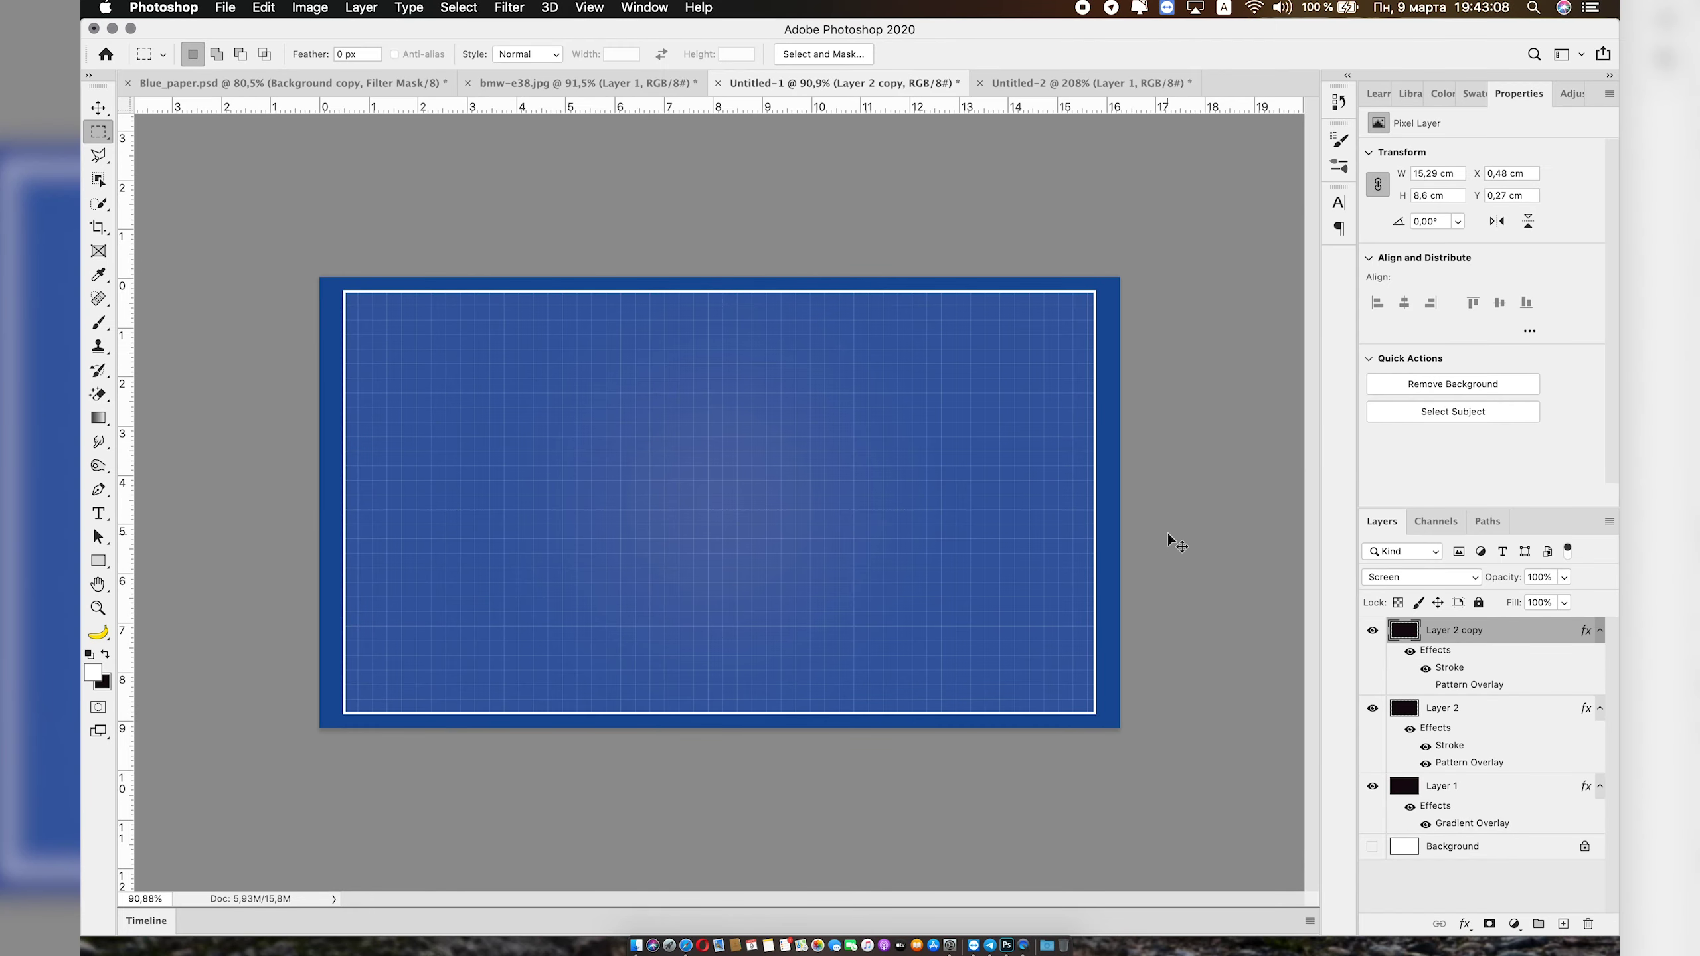
key("ctrl+t")
left_click_drag(1095, 503, 1079, 502)
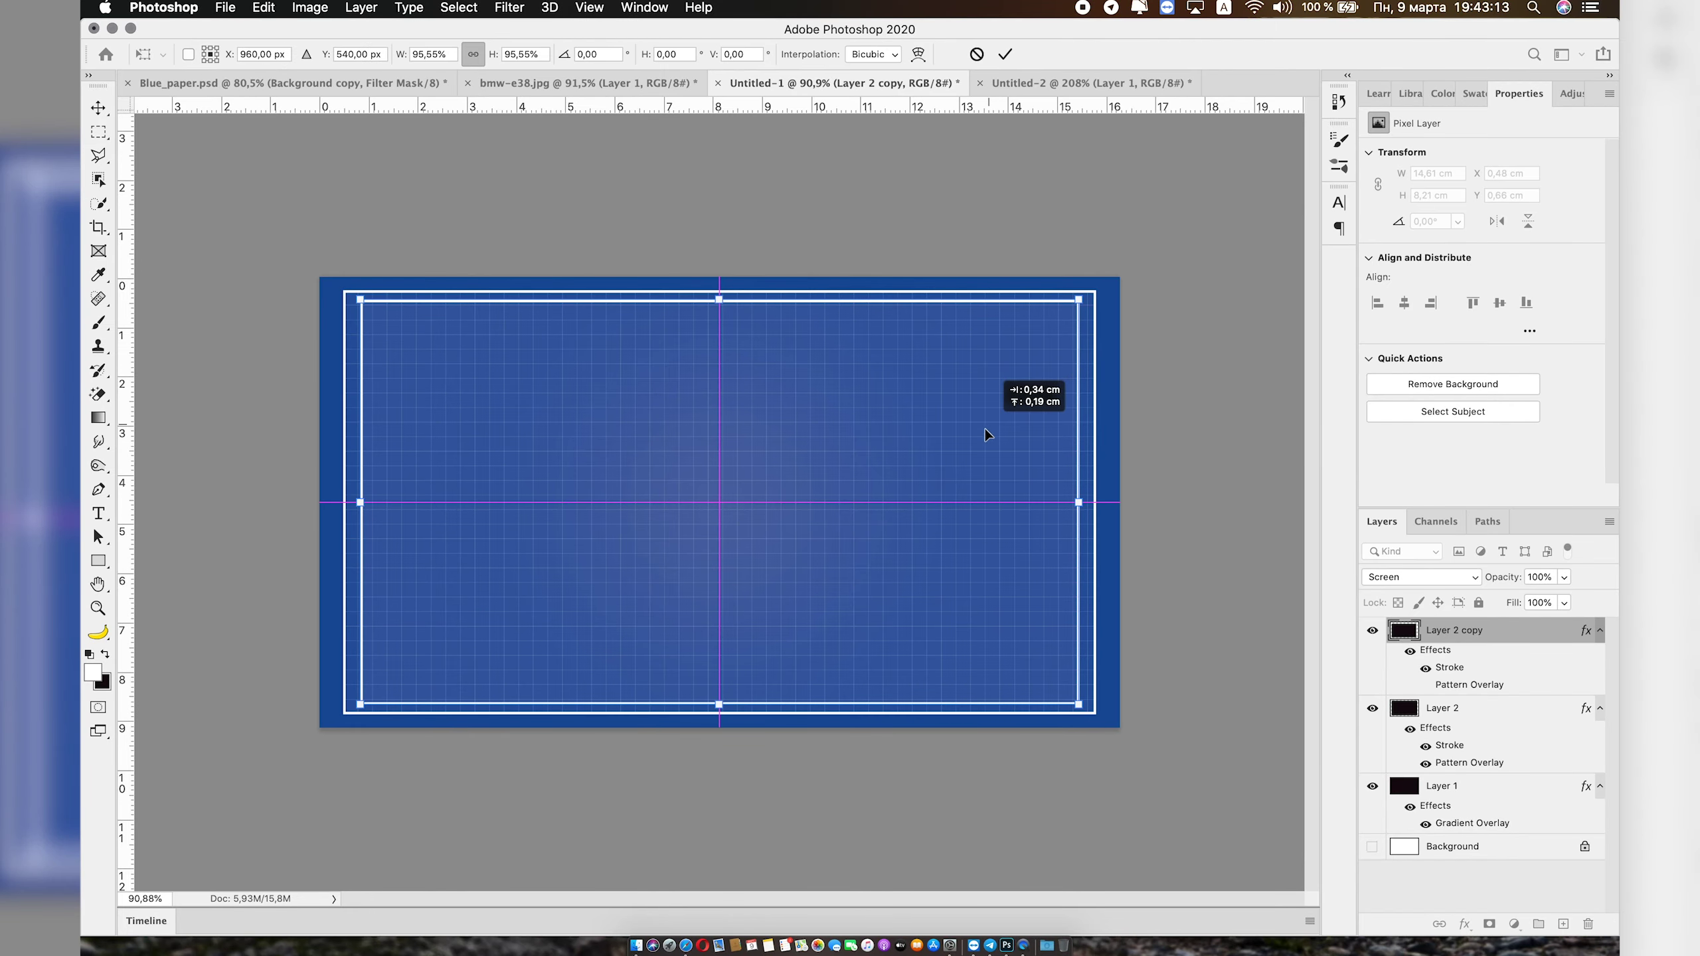
left_click_drag(983, 429, 984, 426)
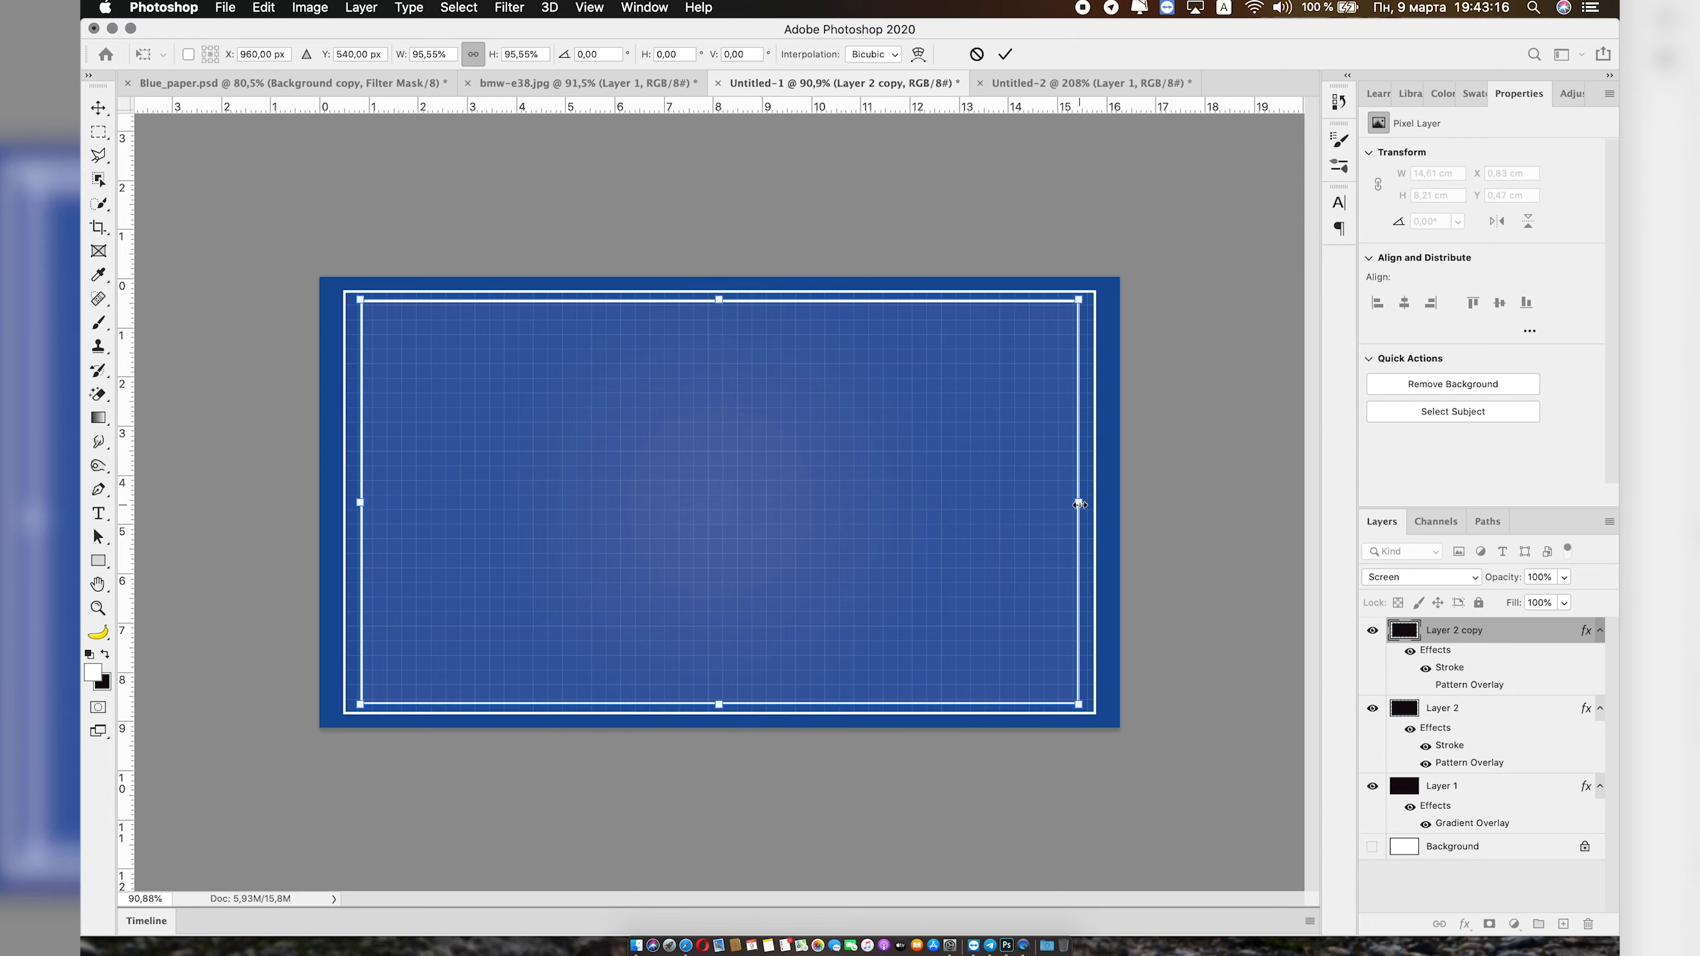
left_click_drag(1079, 504, 997, 521)
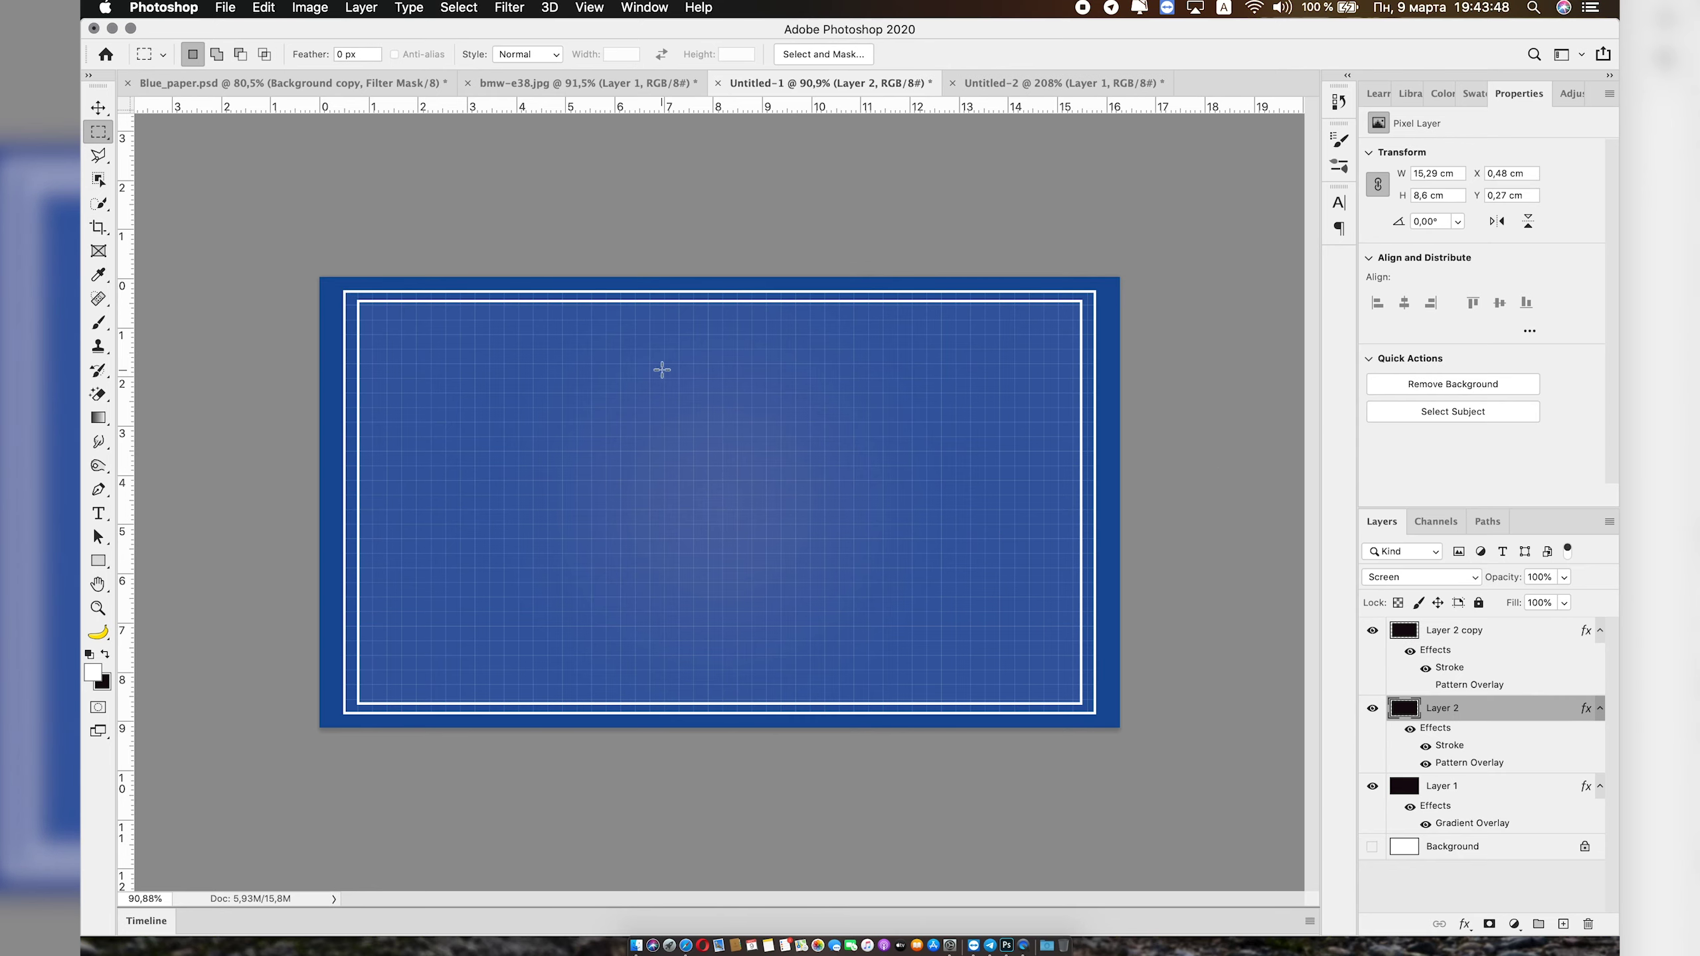
Bring bmw-e38.jpg to the front and select Layer 0 copy together with Layer 1
left_click(1004, 83)
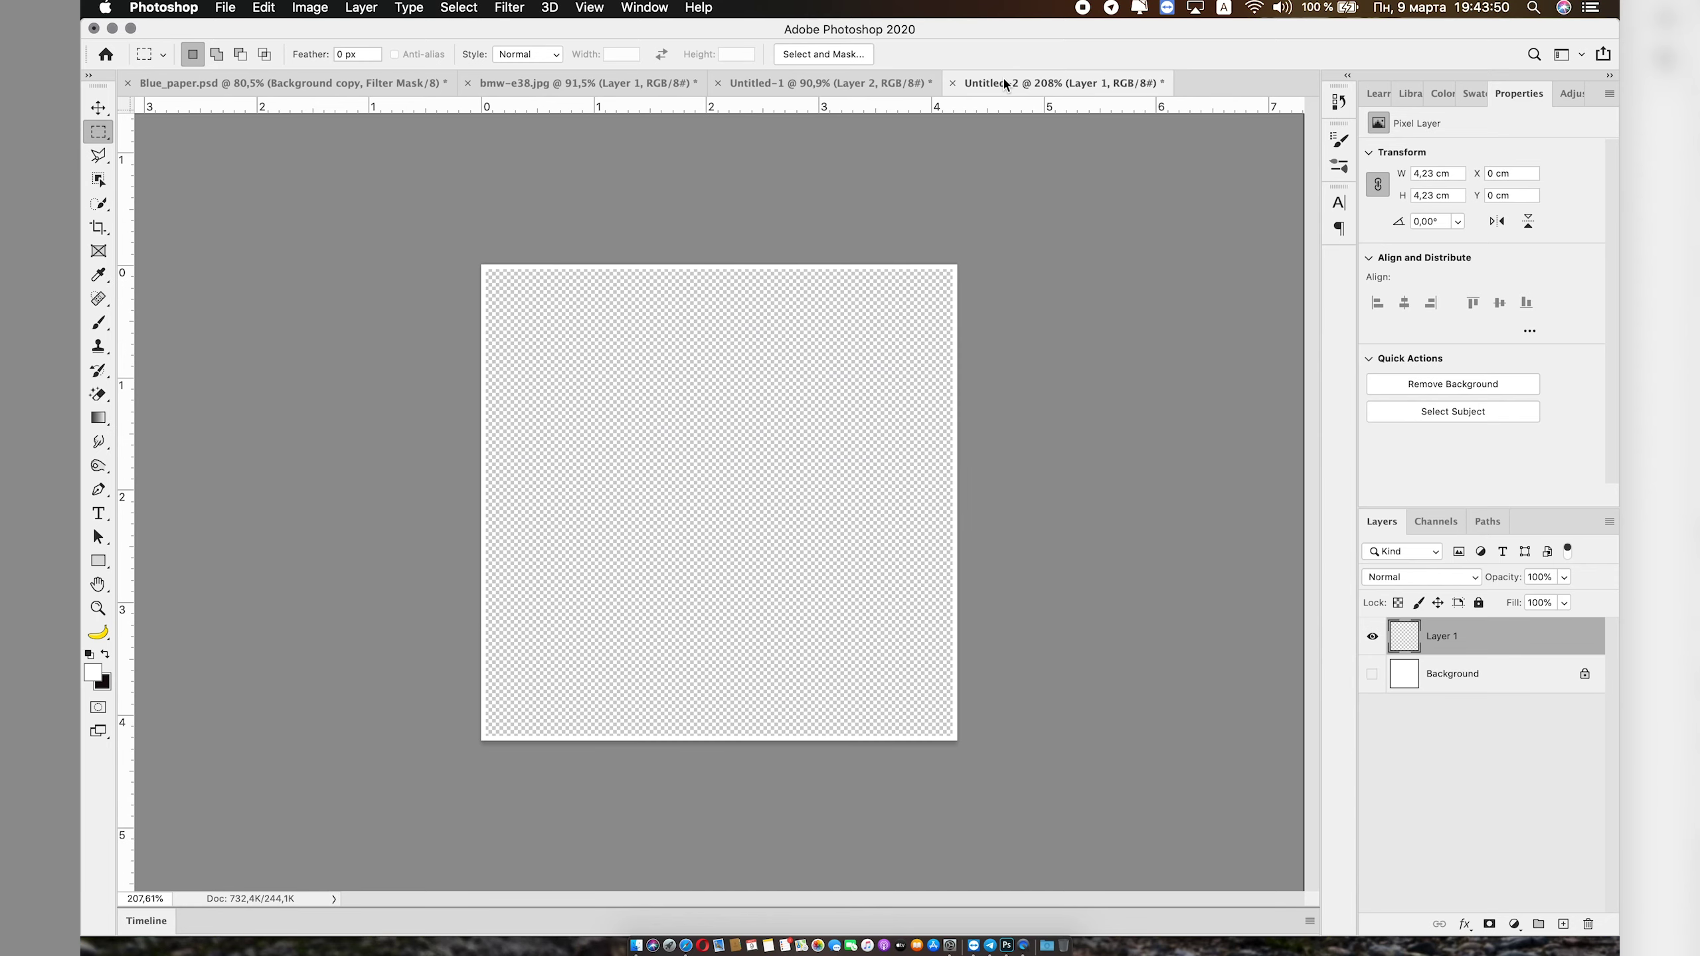
left_click(598, 83)
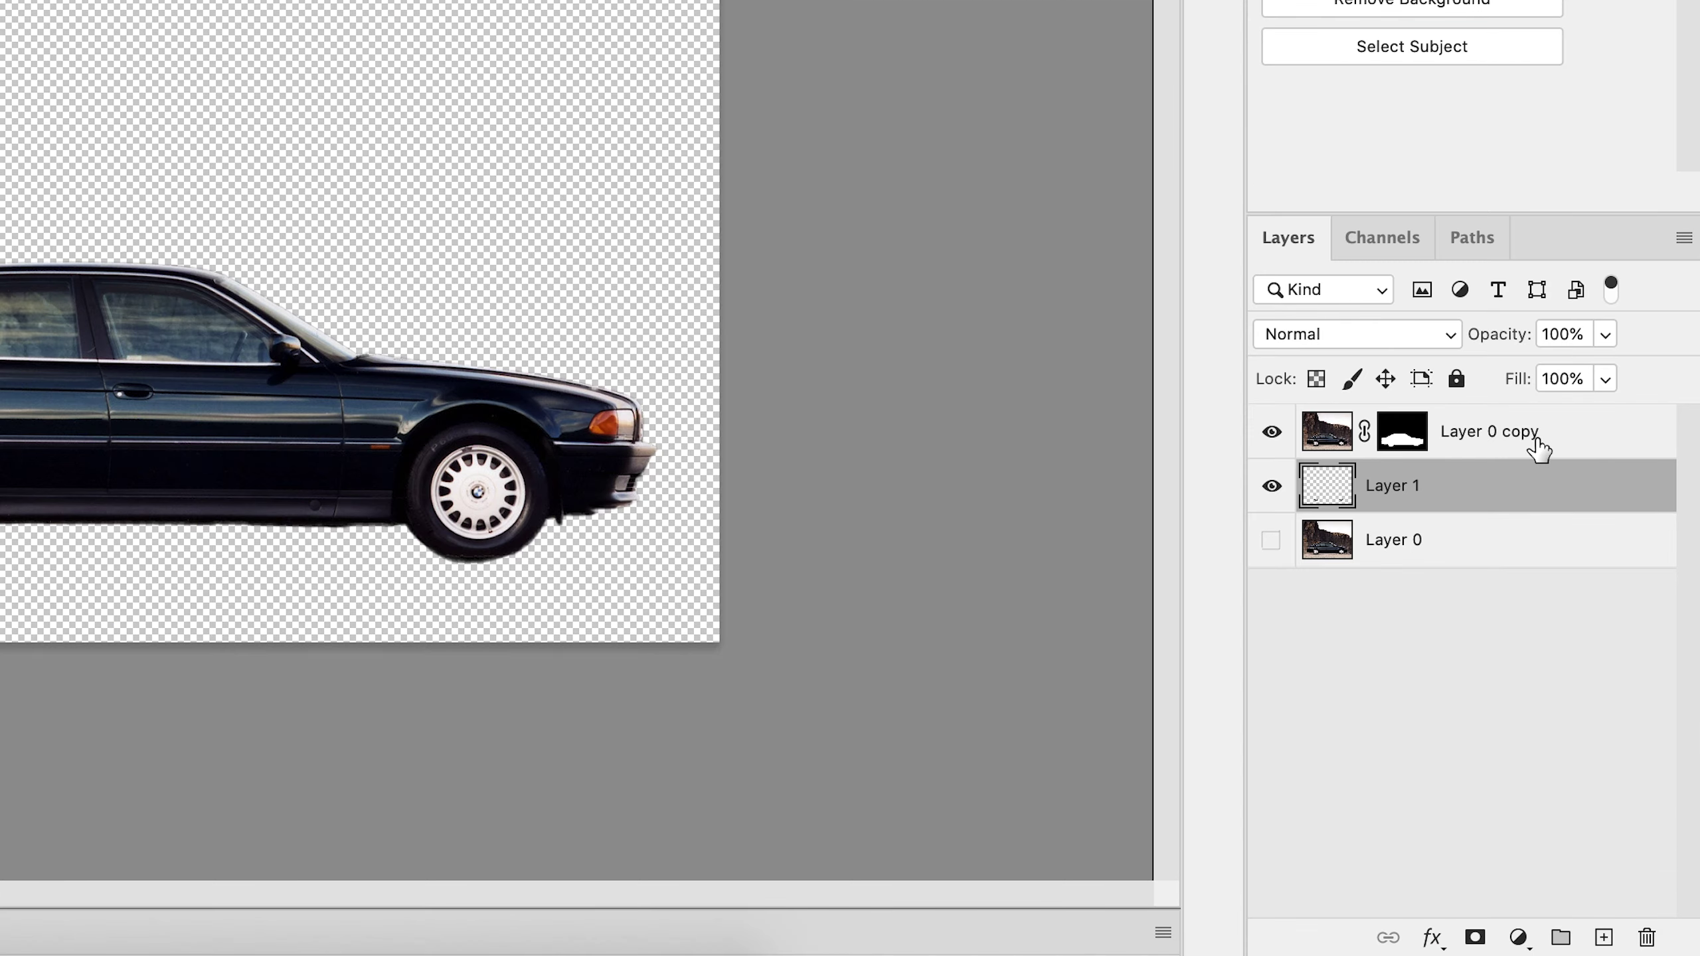
left_click(1537, 447, "shift")
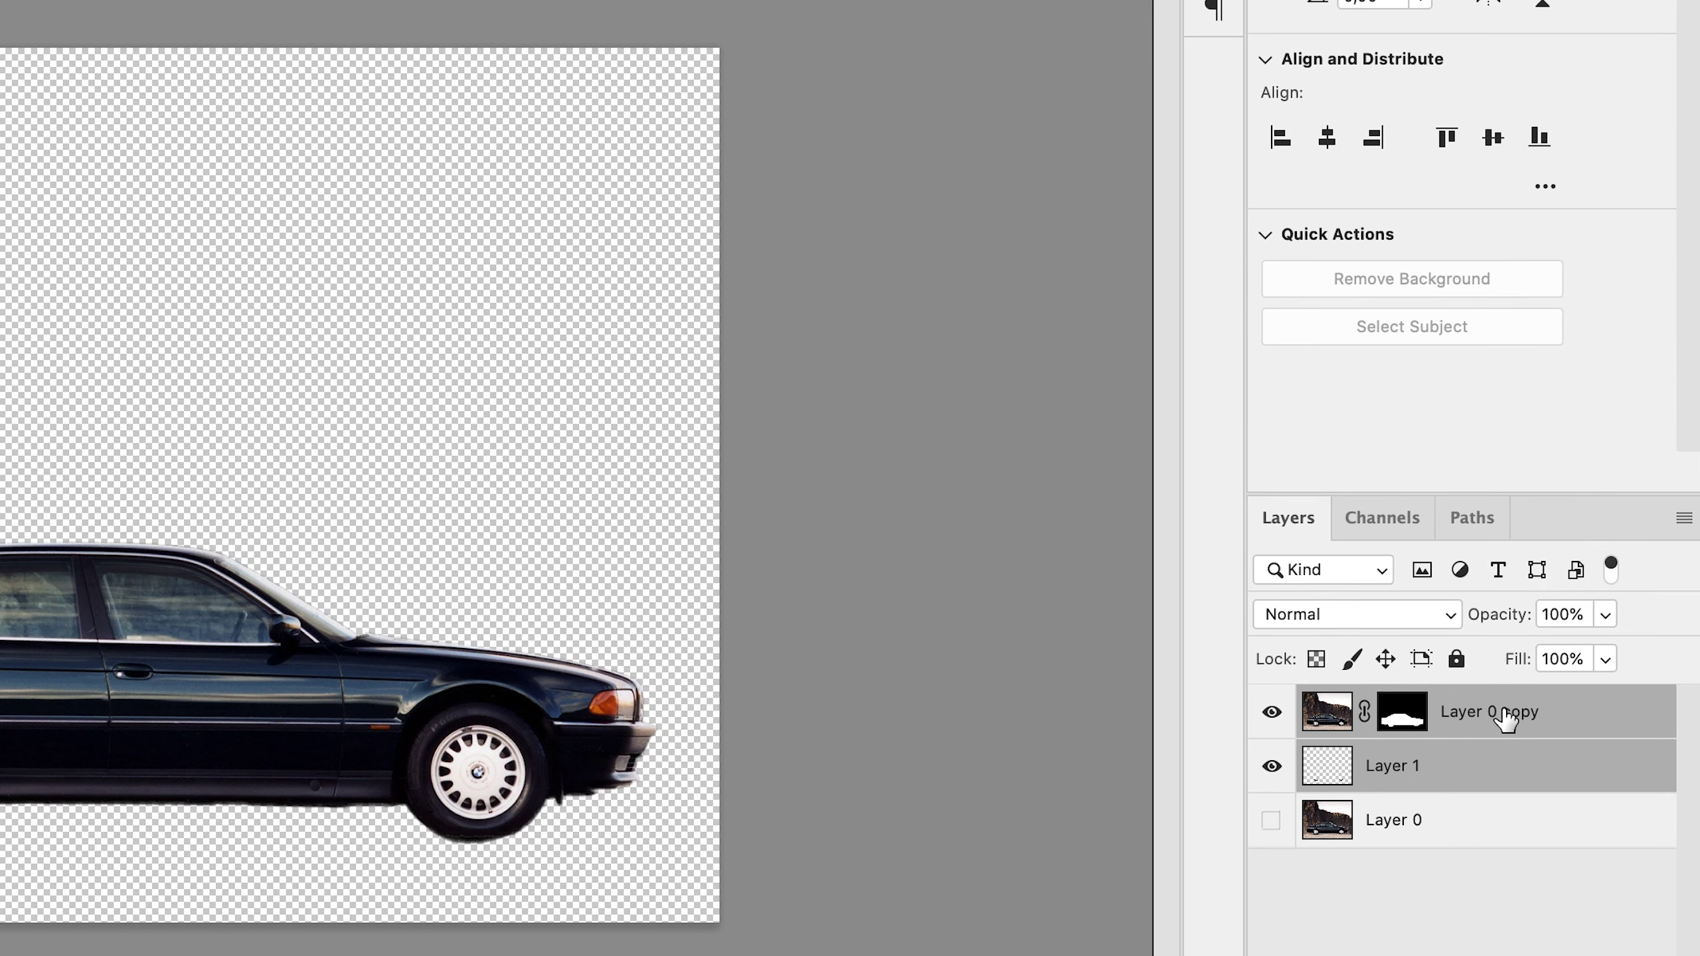
Convert the car layers to a smart object, paste into the poster, scale to 77.33%
right_click(1505, 718)
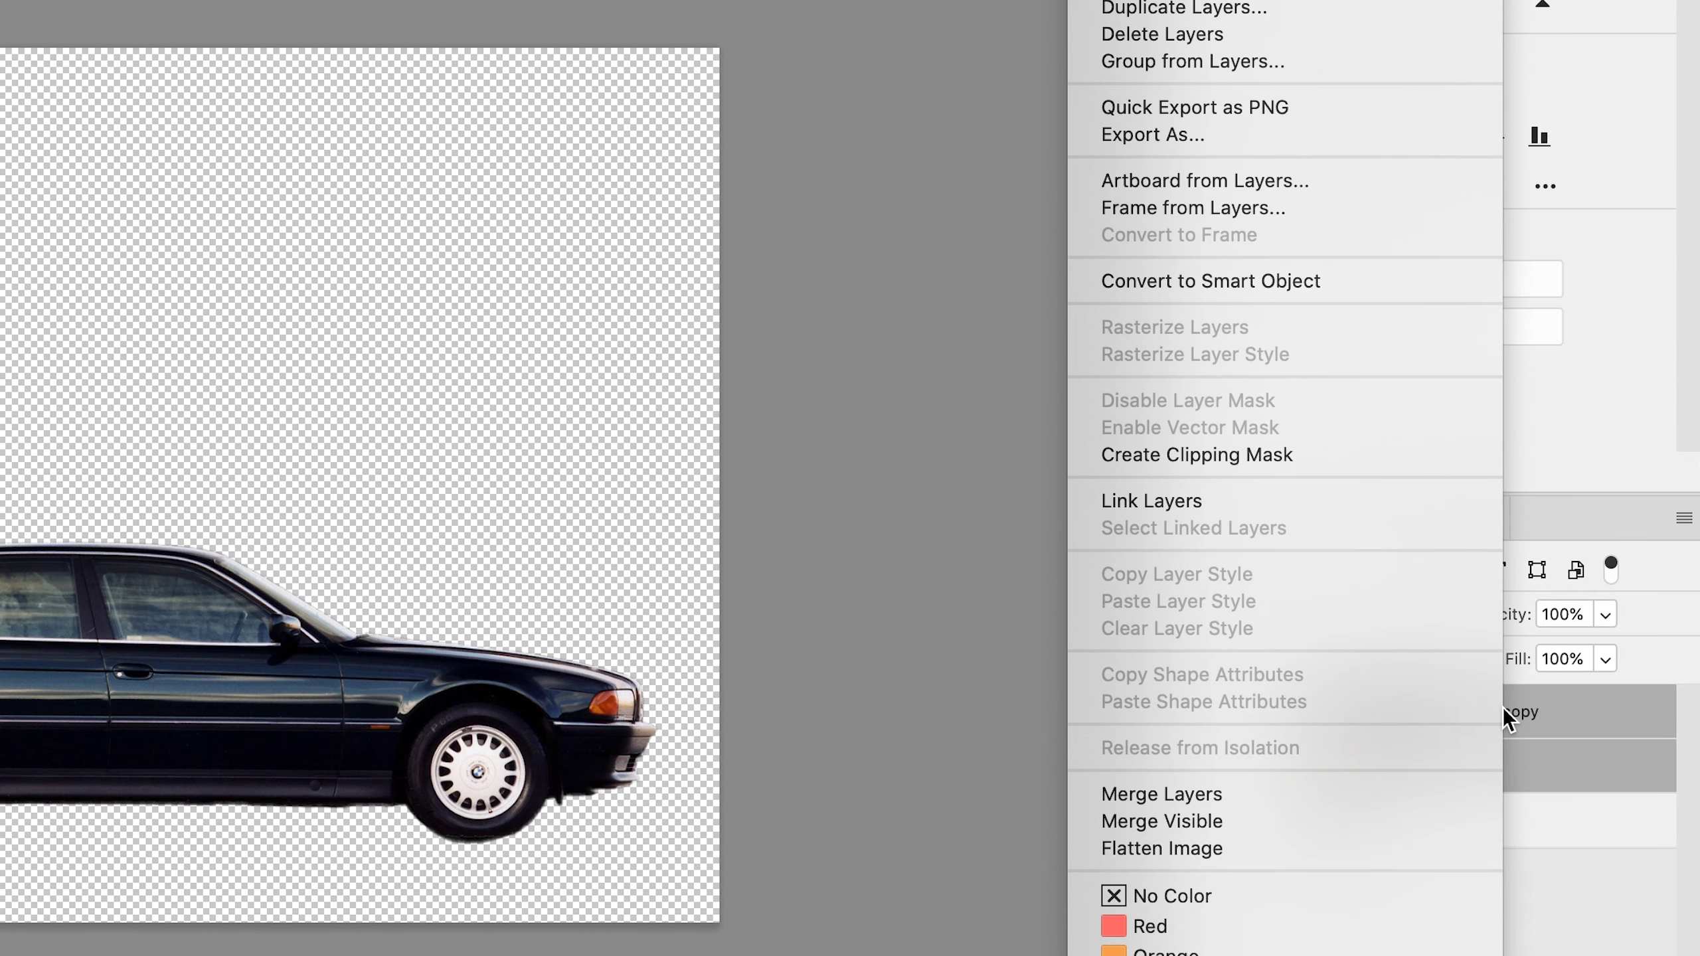
left_click(1266, 281)
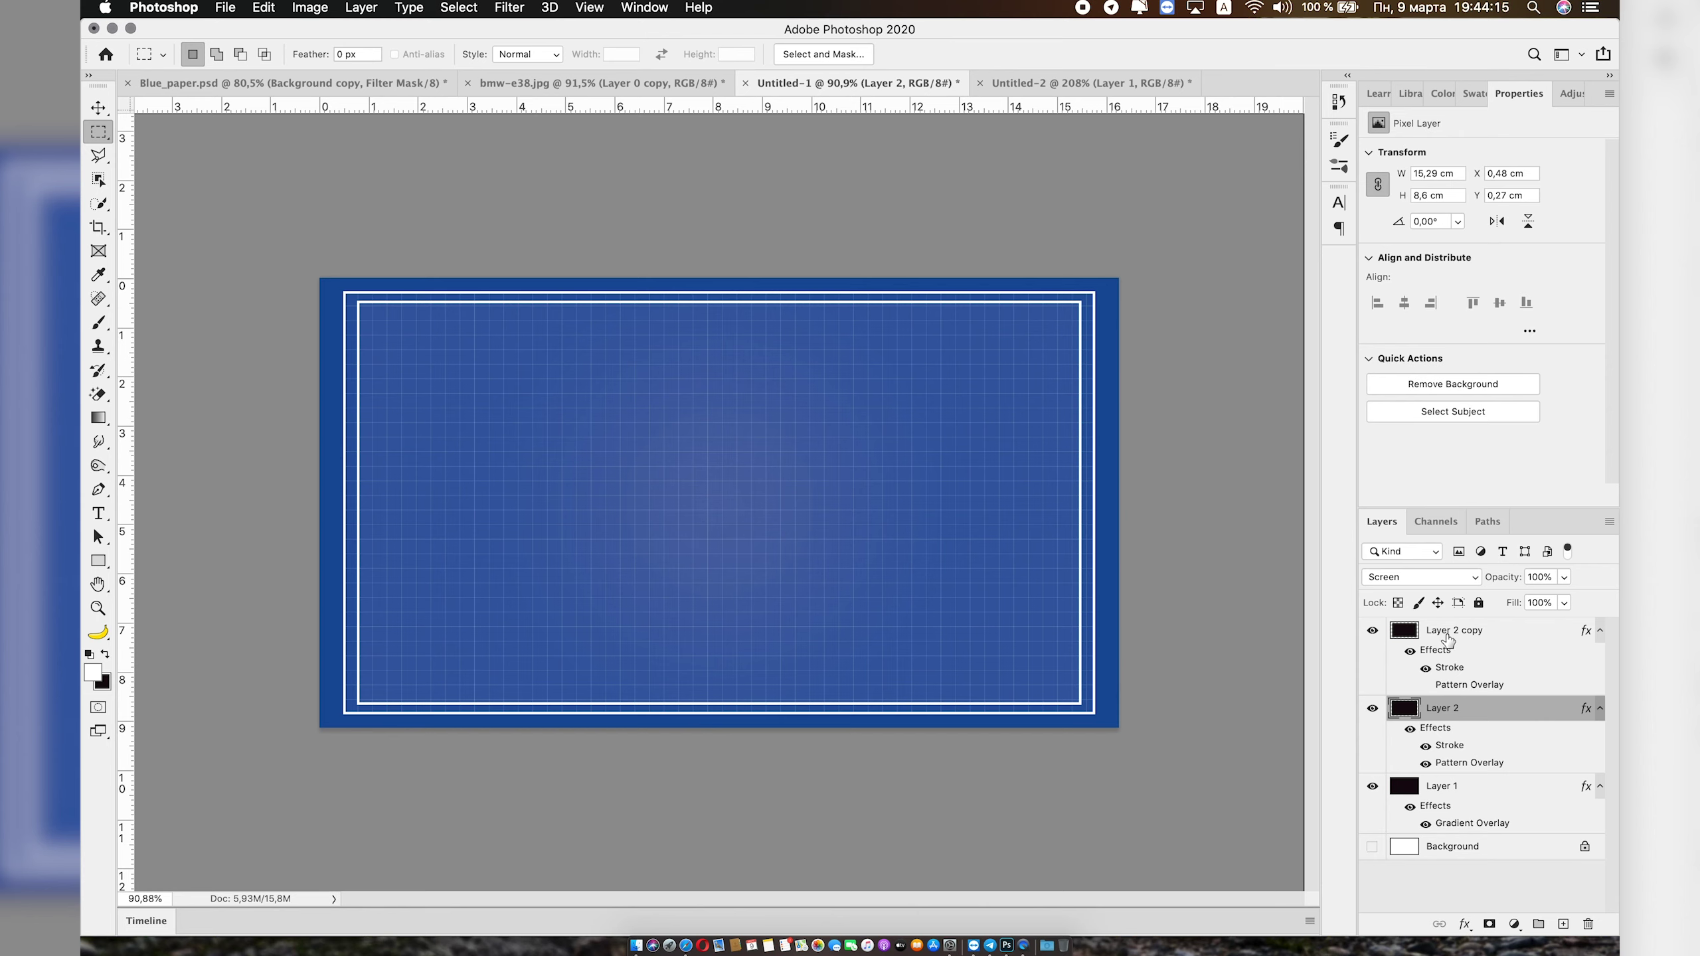
left_click(1453, 631)
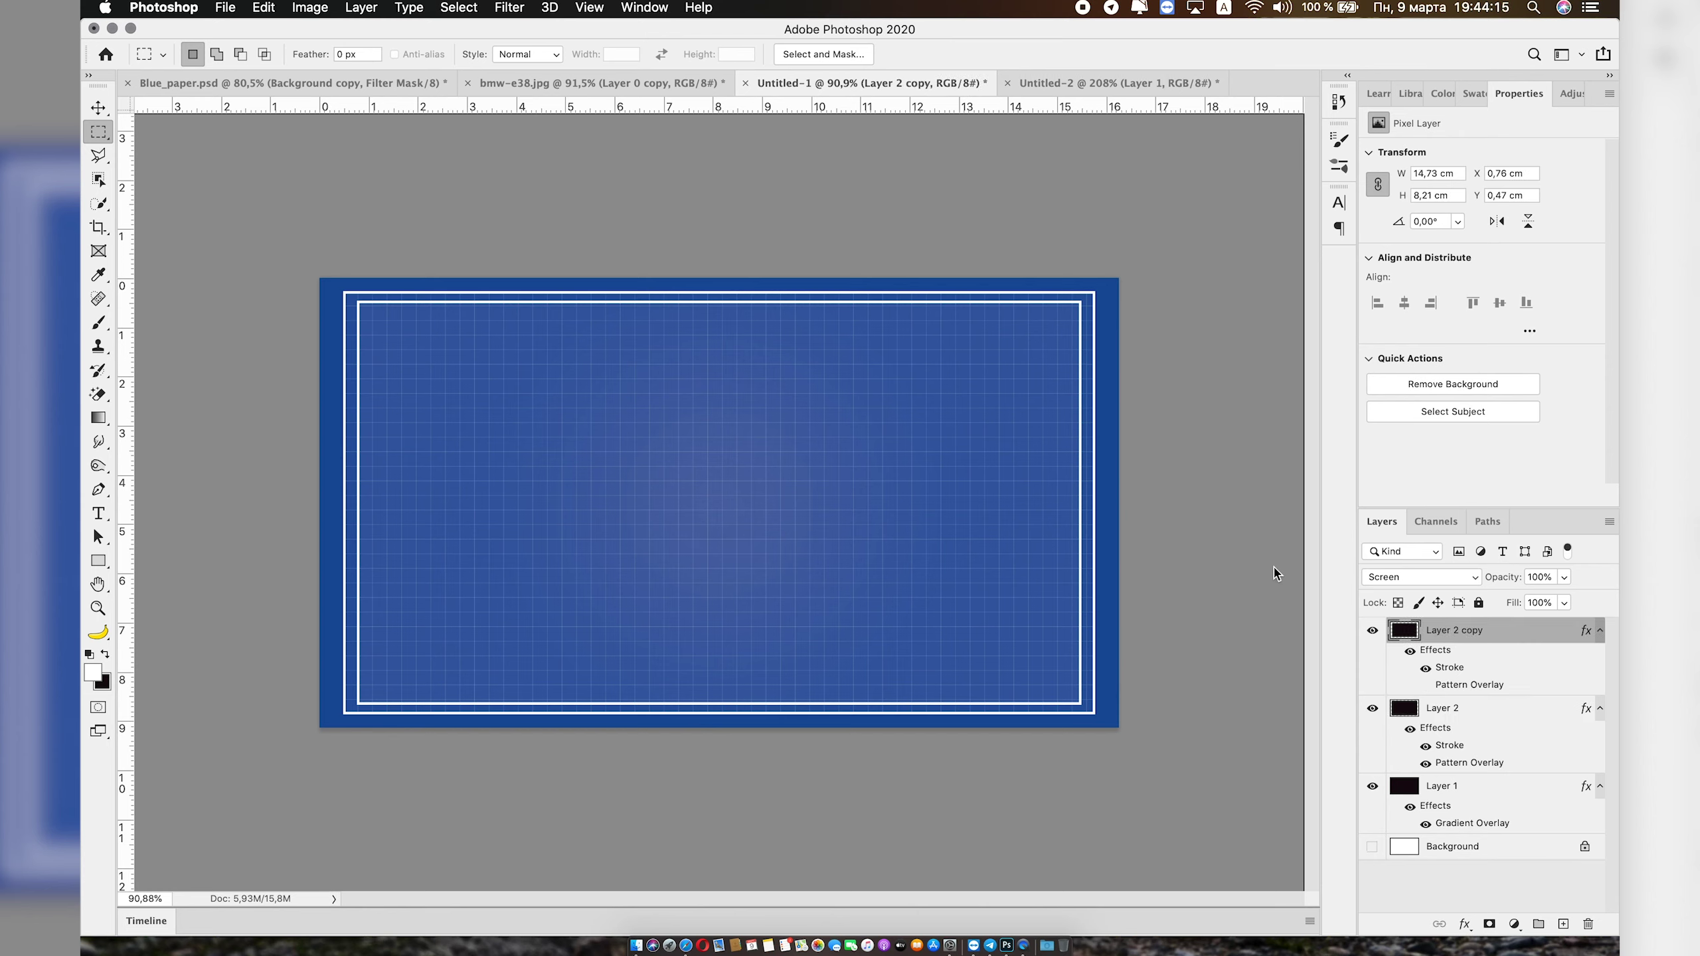
key("super+v")
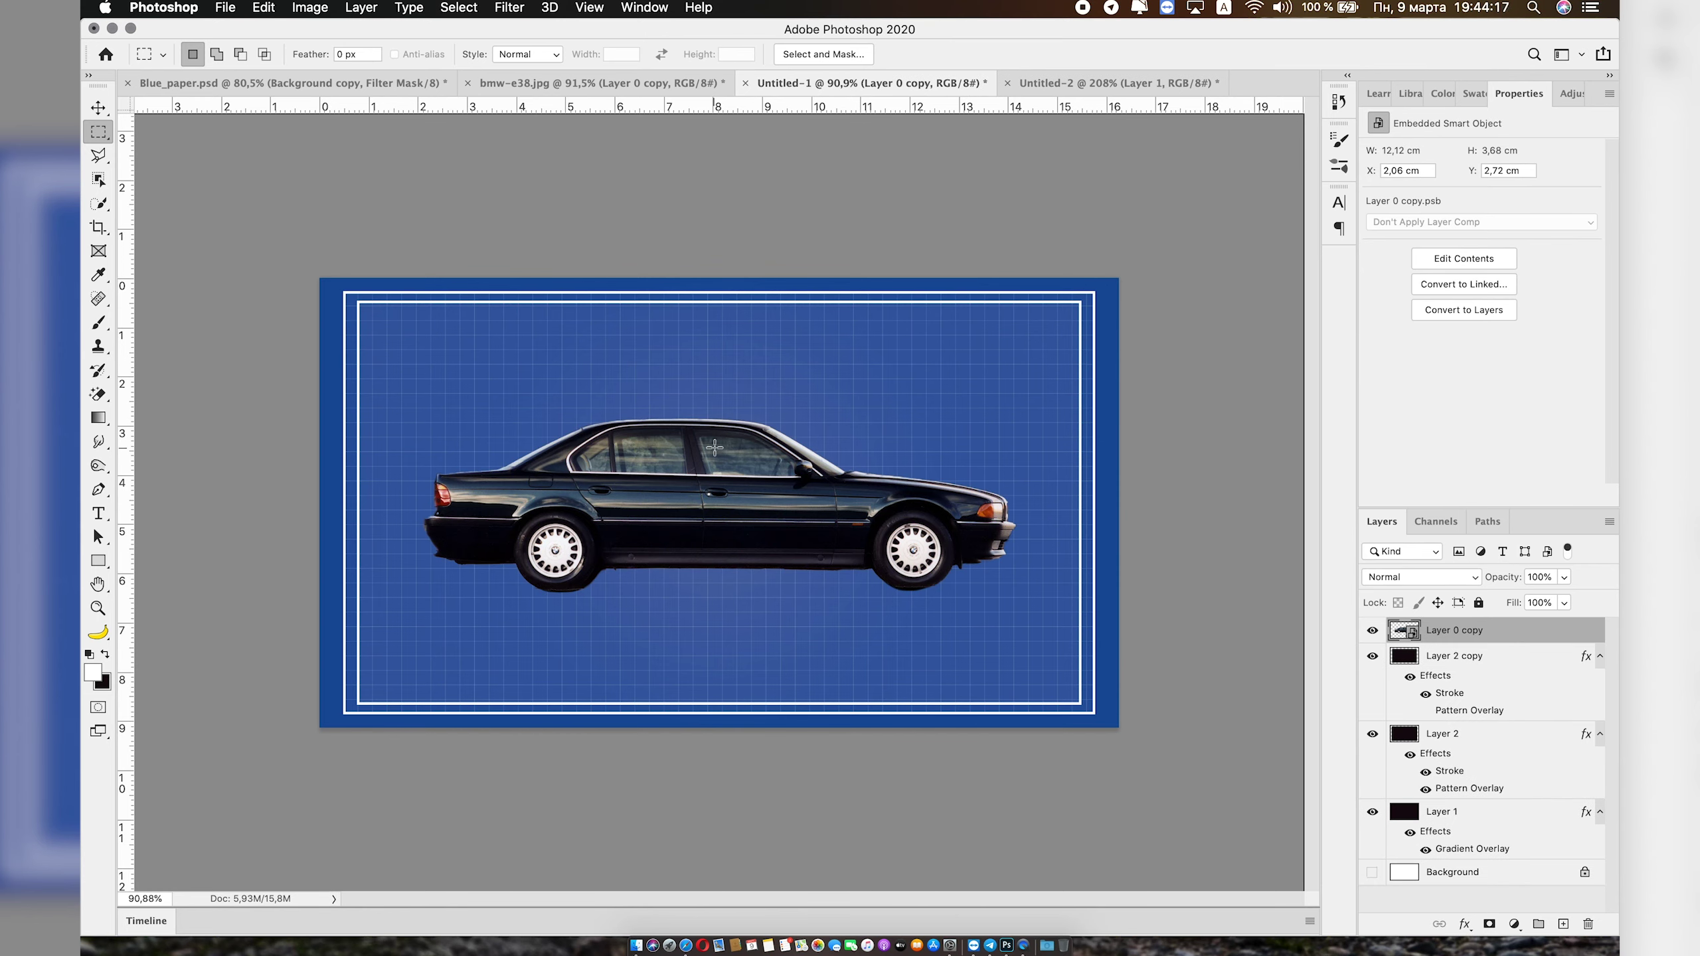
key("super+t")
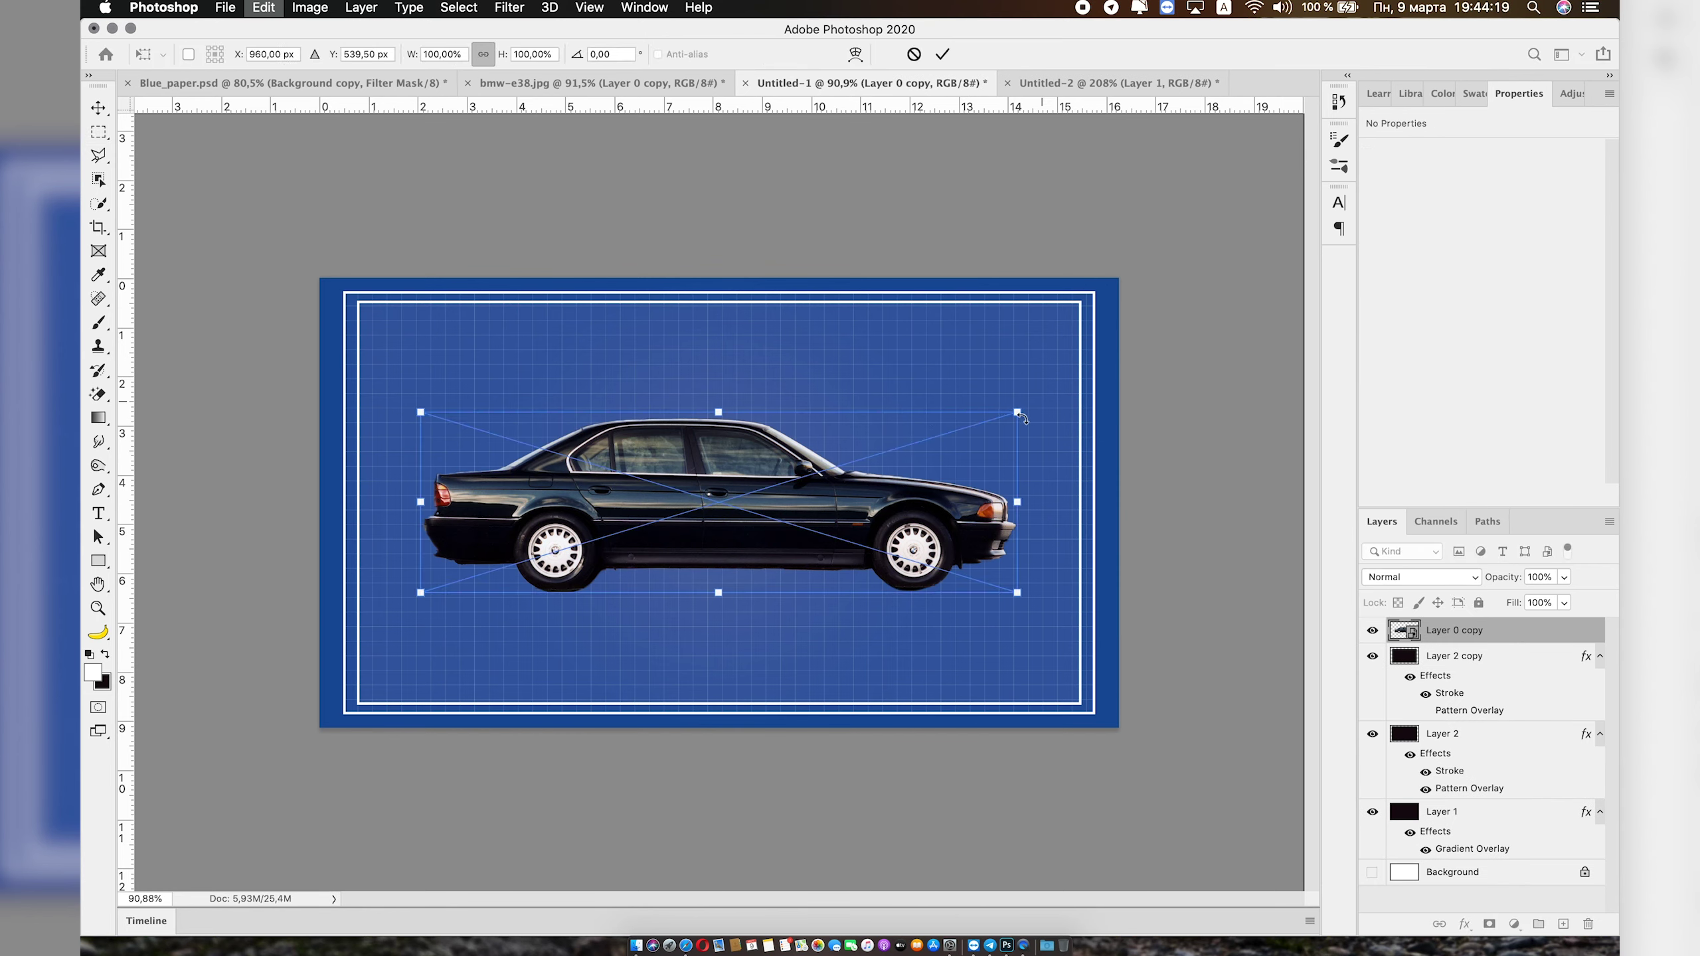
left_click_drag(1017, 414, 882, 453)
mouse_move(721, 536)
left_mouse_down()
mouse_move(862, 624)
mouse_move(830, 603)
left_mouse_up()
key("Return")
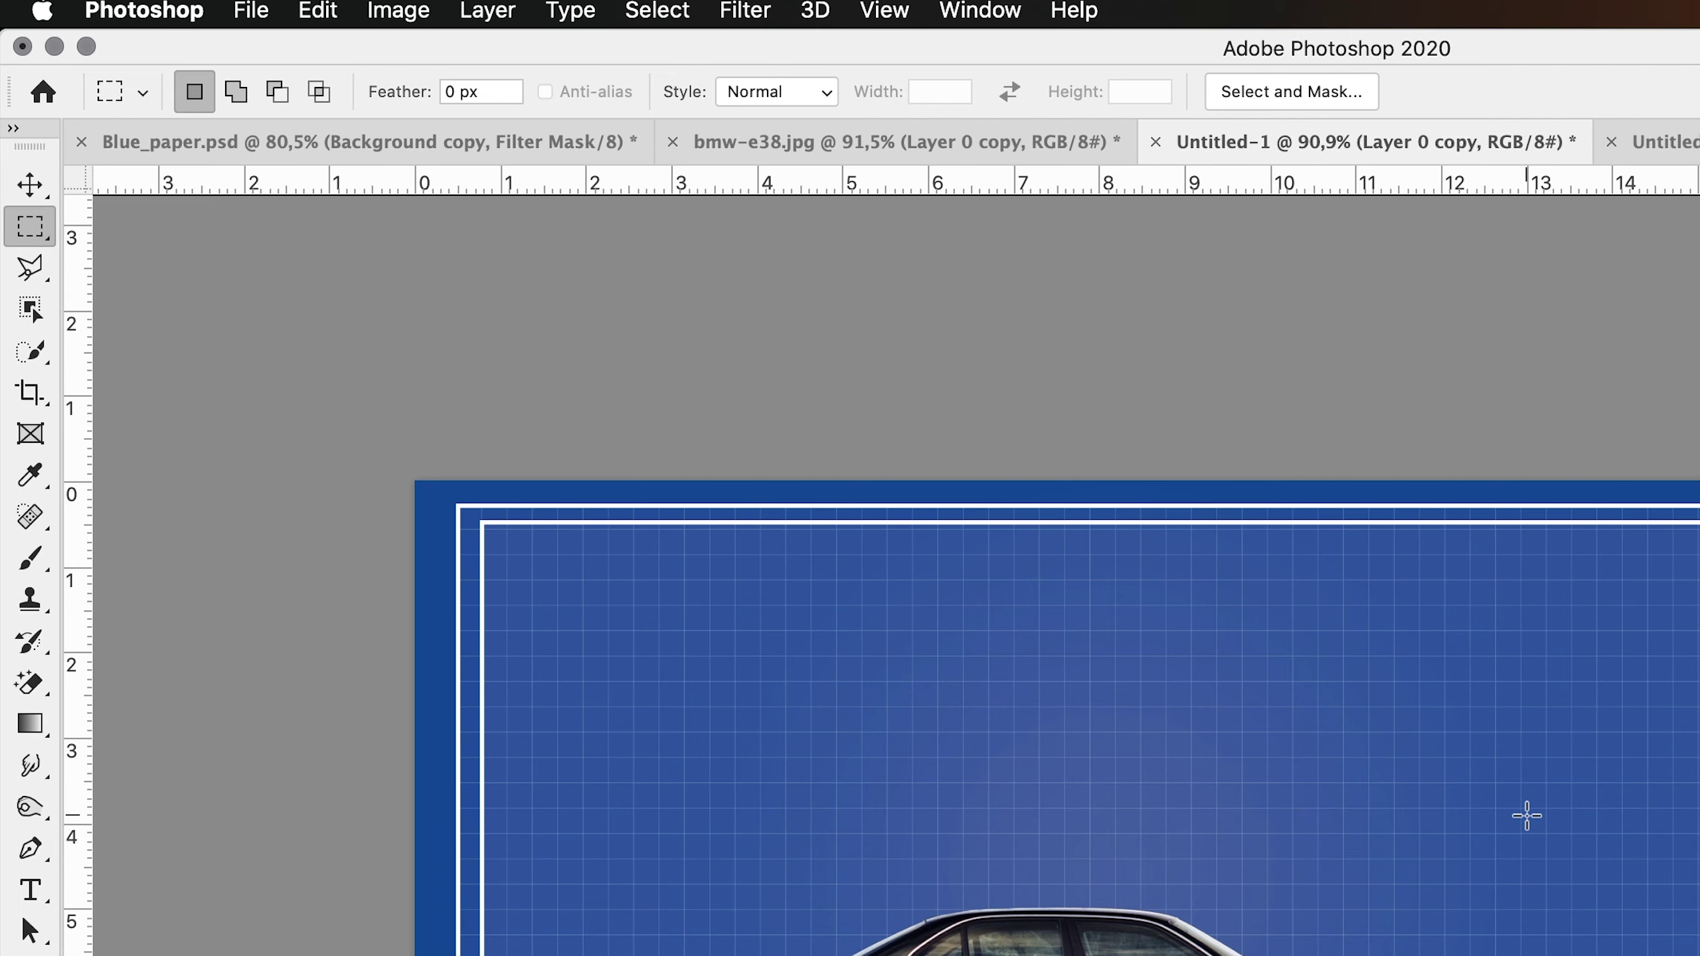
Apply the Find Edges filter to the car and set its blend mode to Divide
left_click(737, 10)
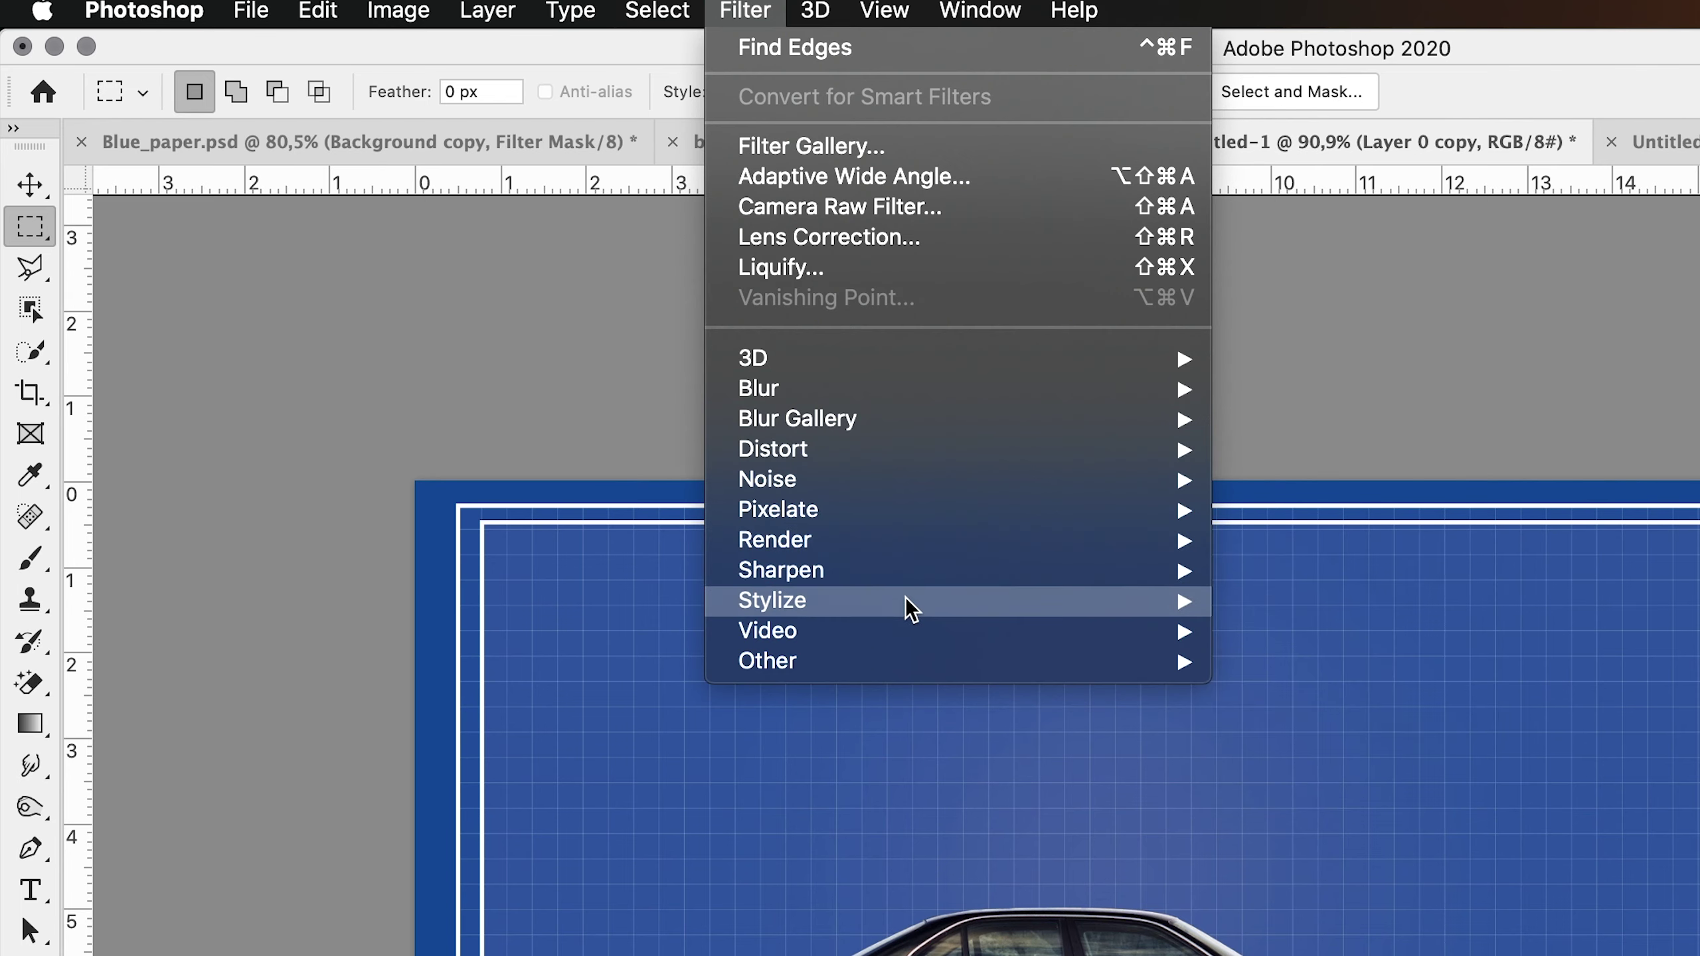
mouse_move(797, 600)
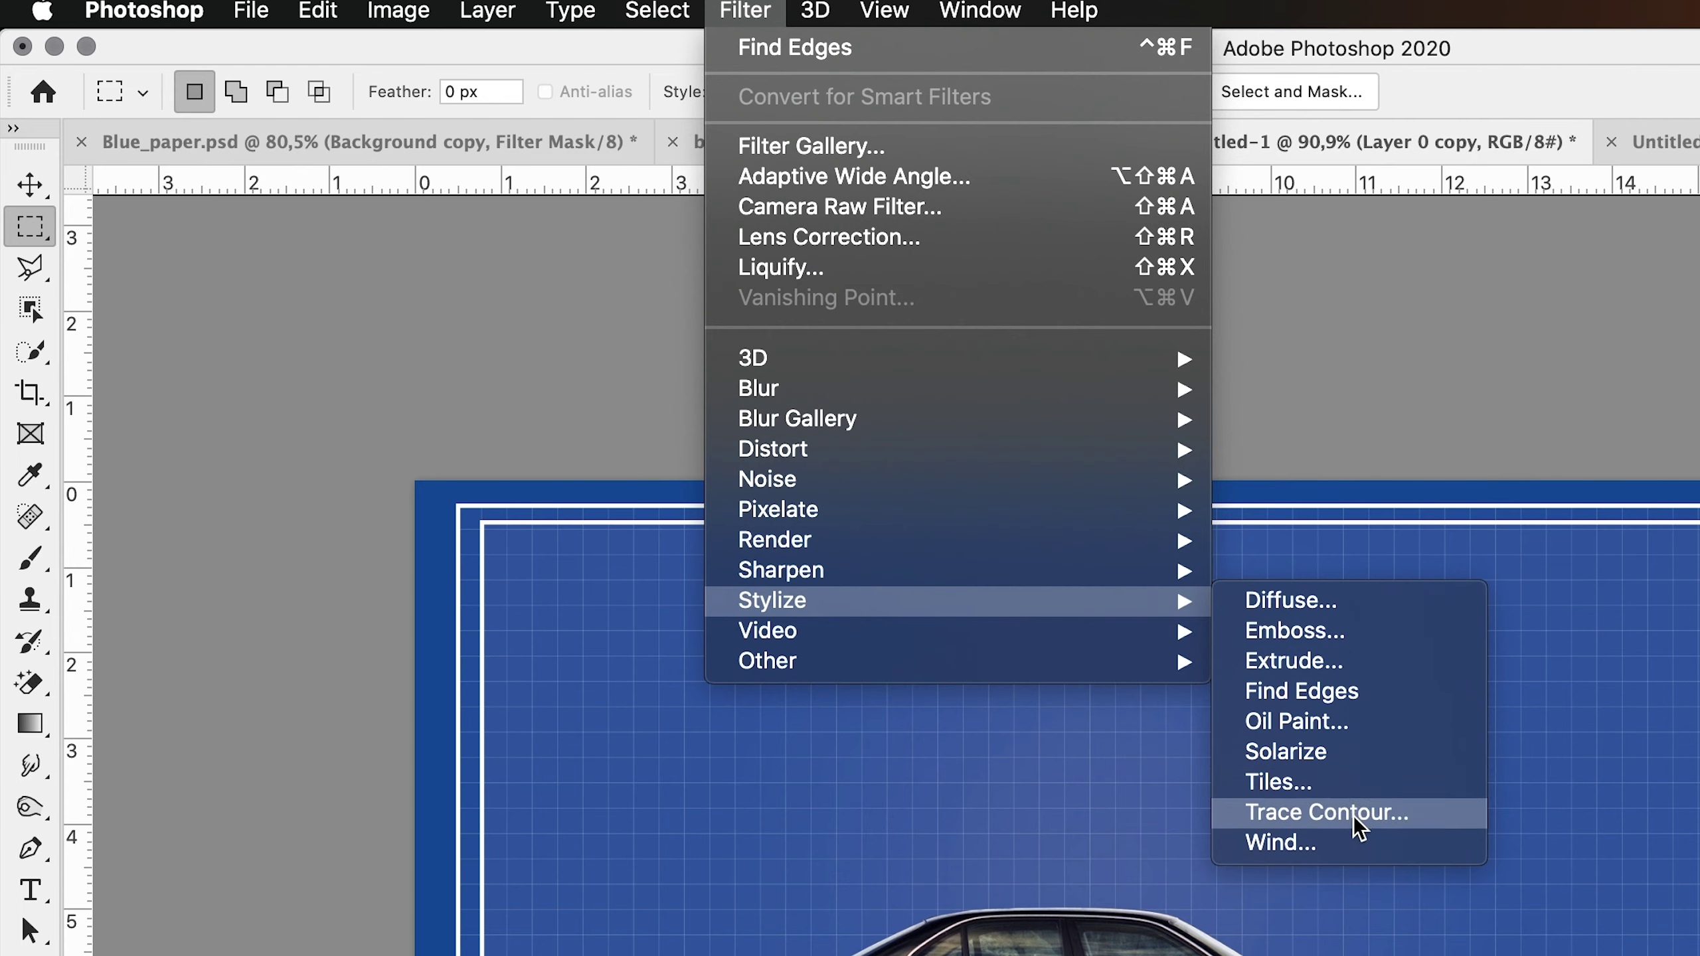
left_click(1353, 694)
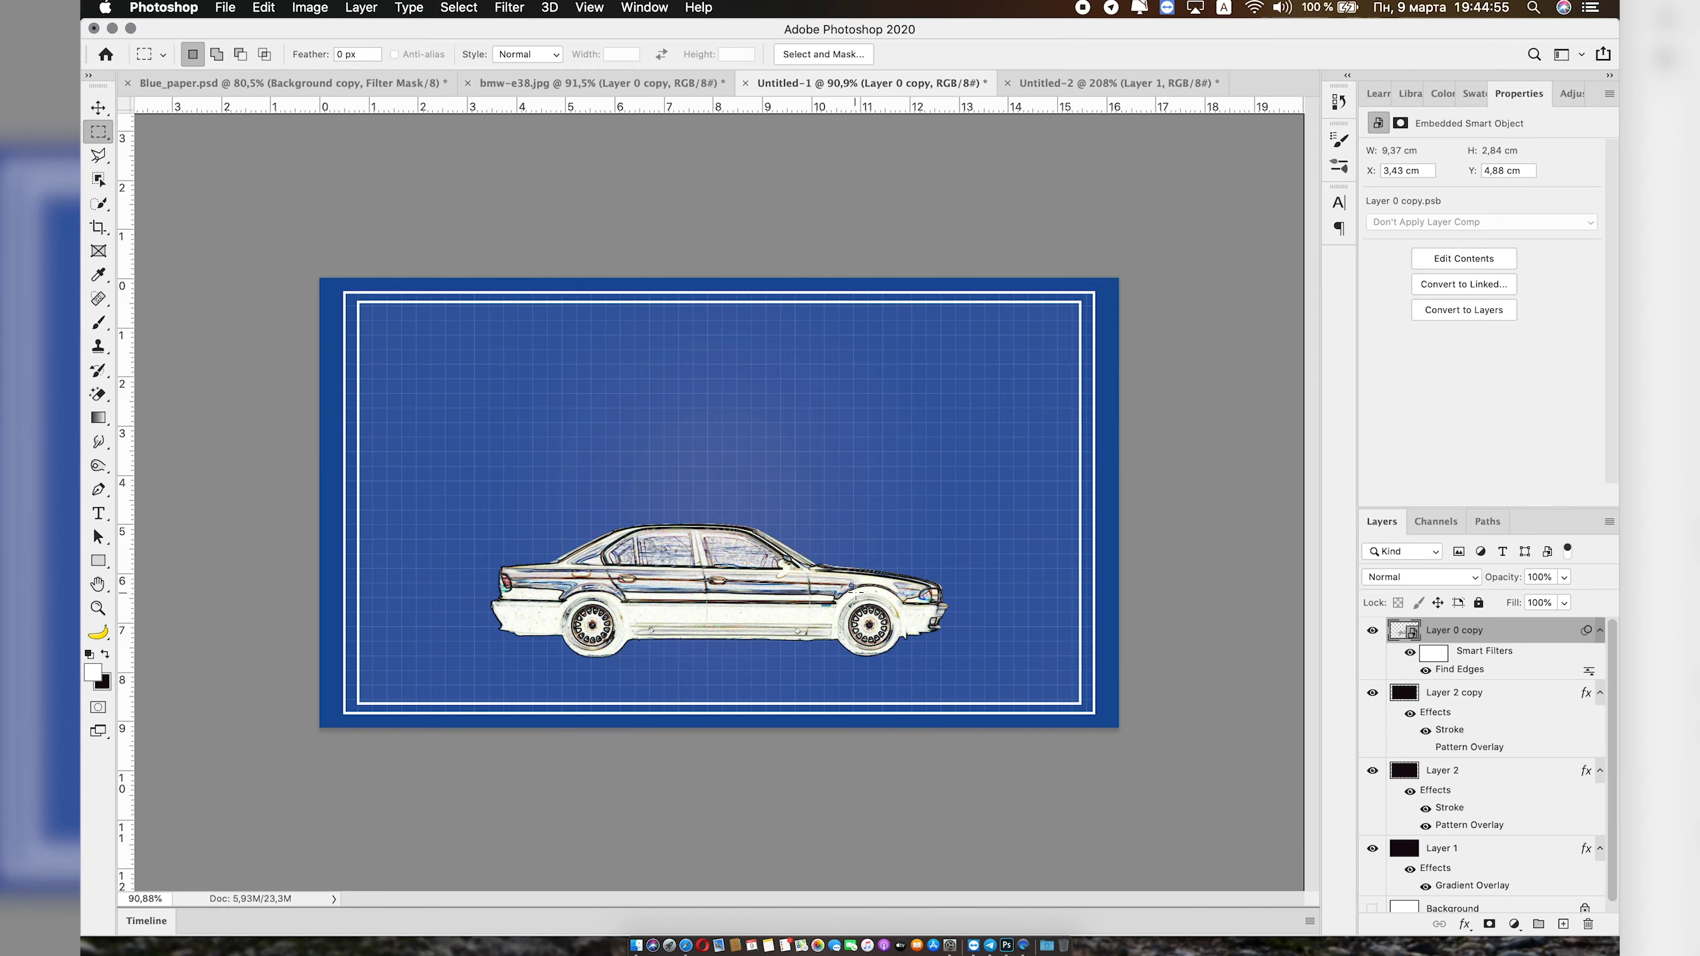
key("ctrl+plus")
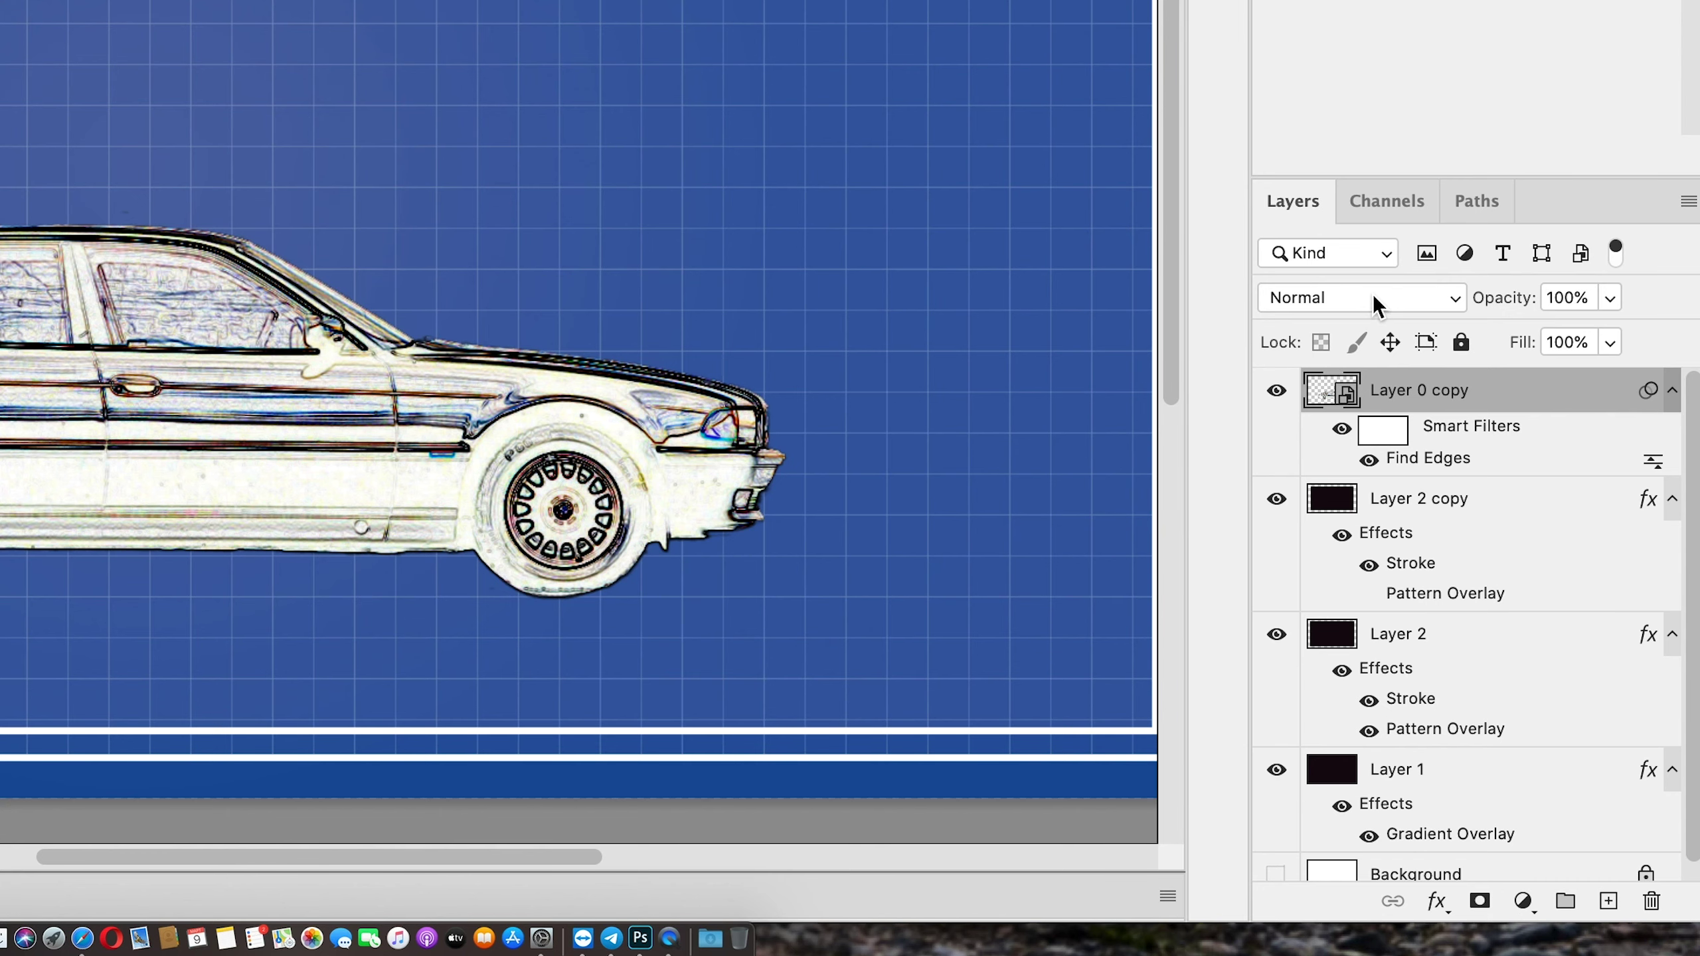
left_click(1429, 577)
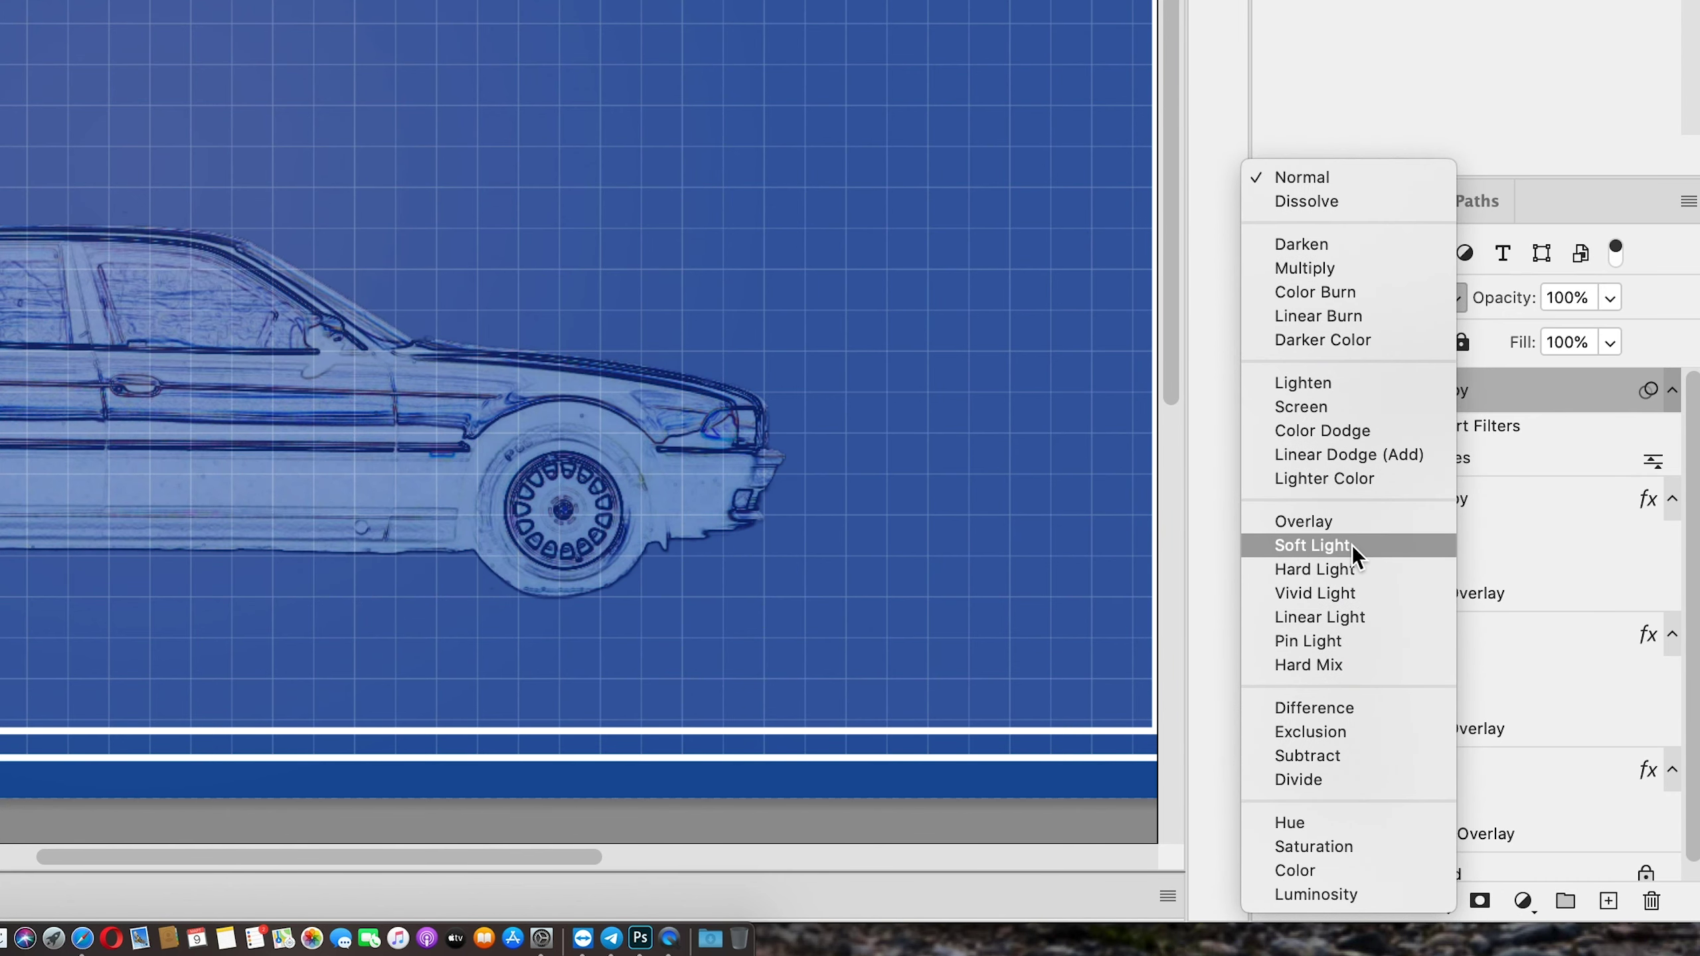
left_click(1352, 776)
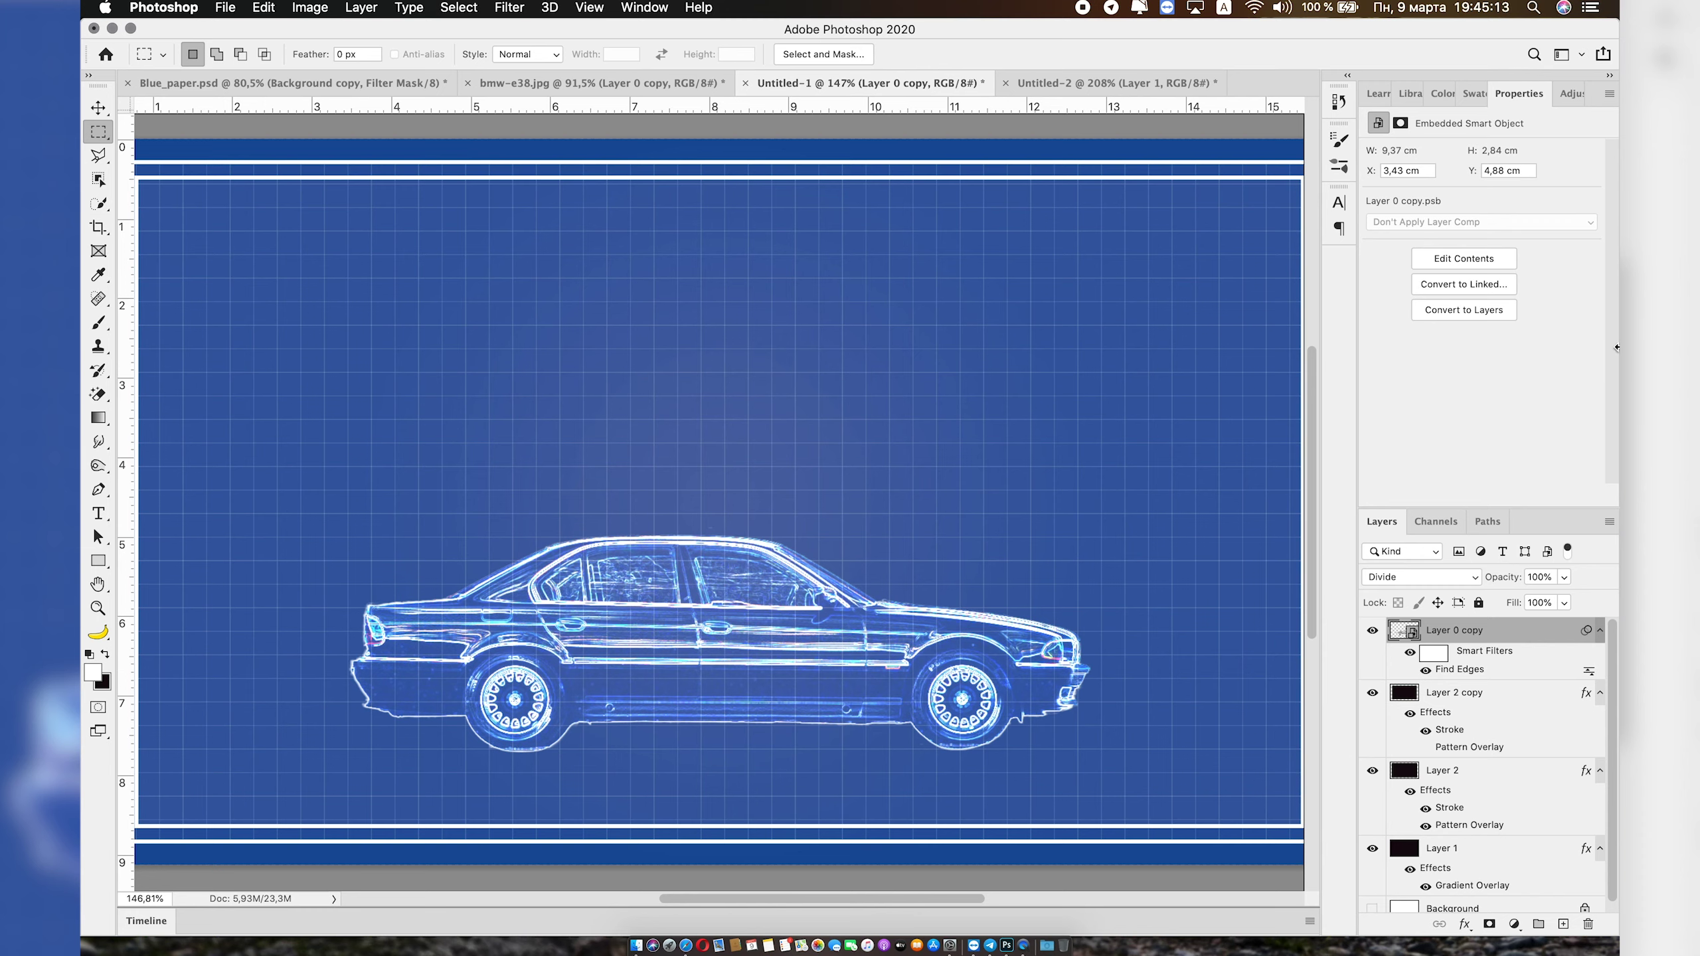
left_click(1570, 94)
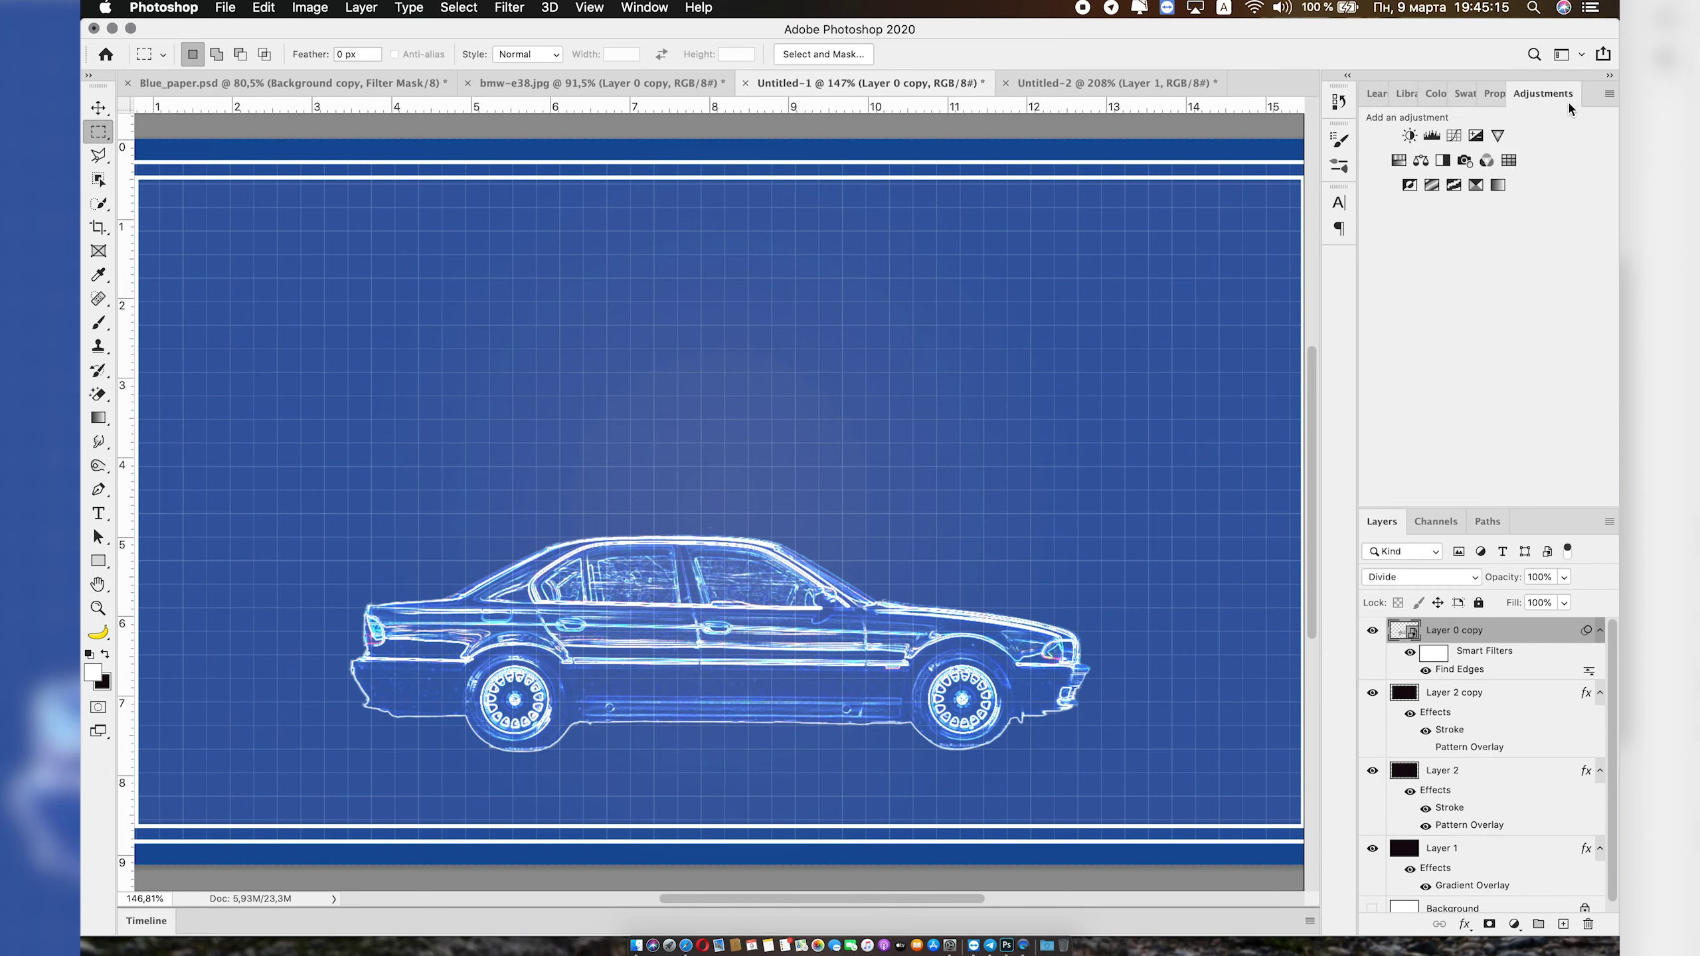
Clip a Levels adjustment to the car with midtone 1.55 and white input 102
left_click(647, 8)
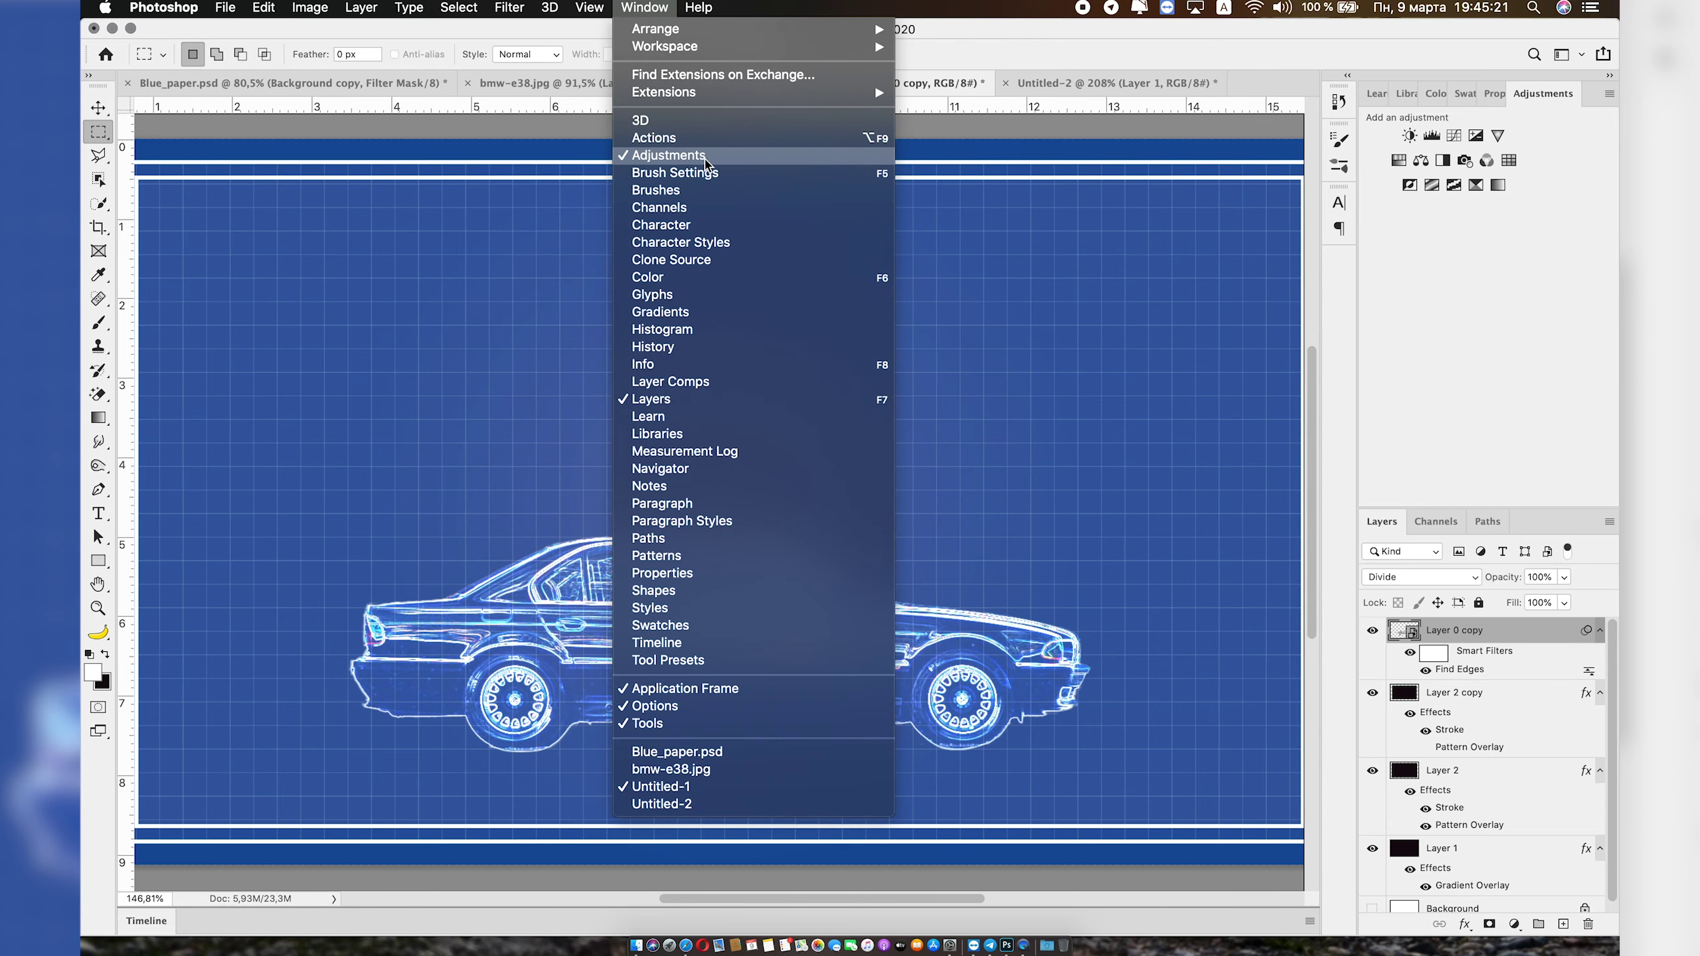
left_click(670, 154)
left_click(1351, 118)
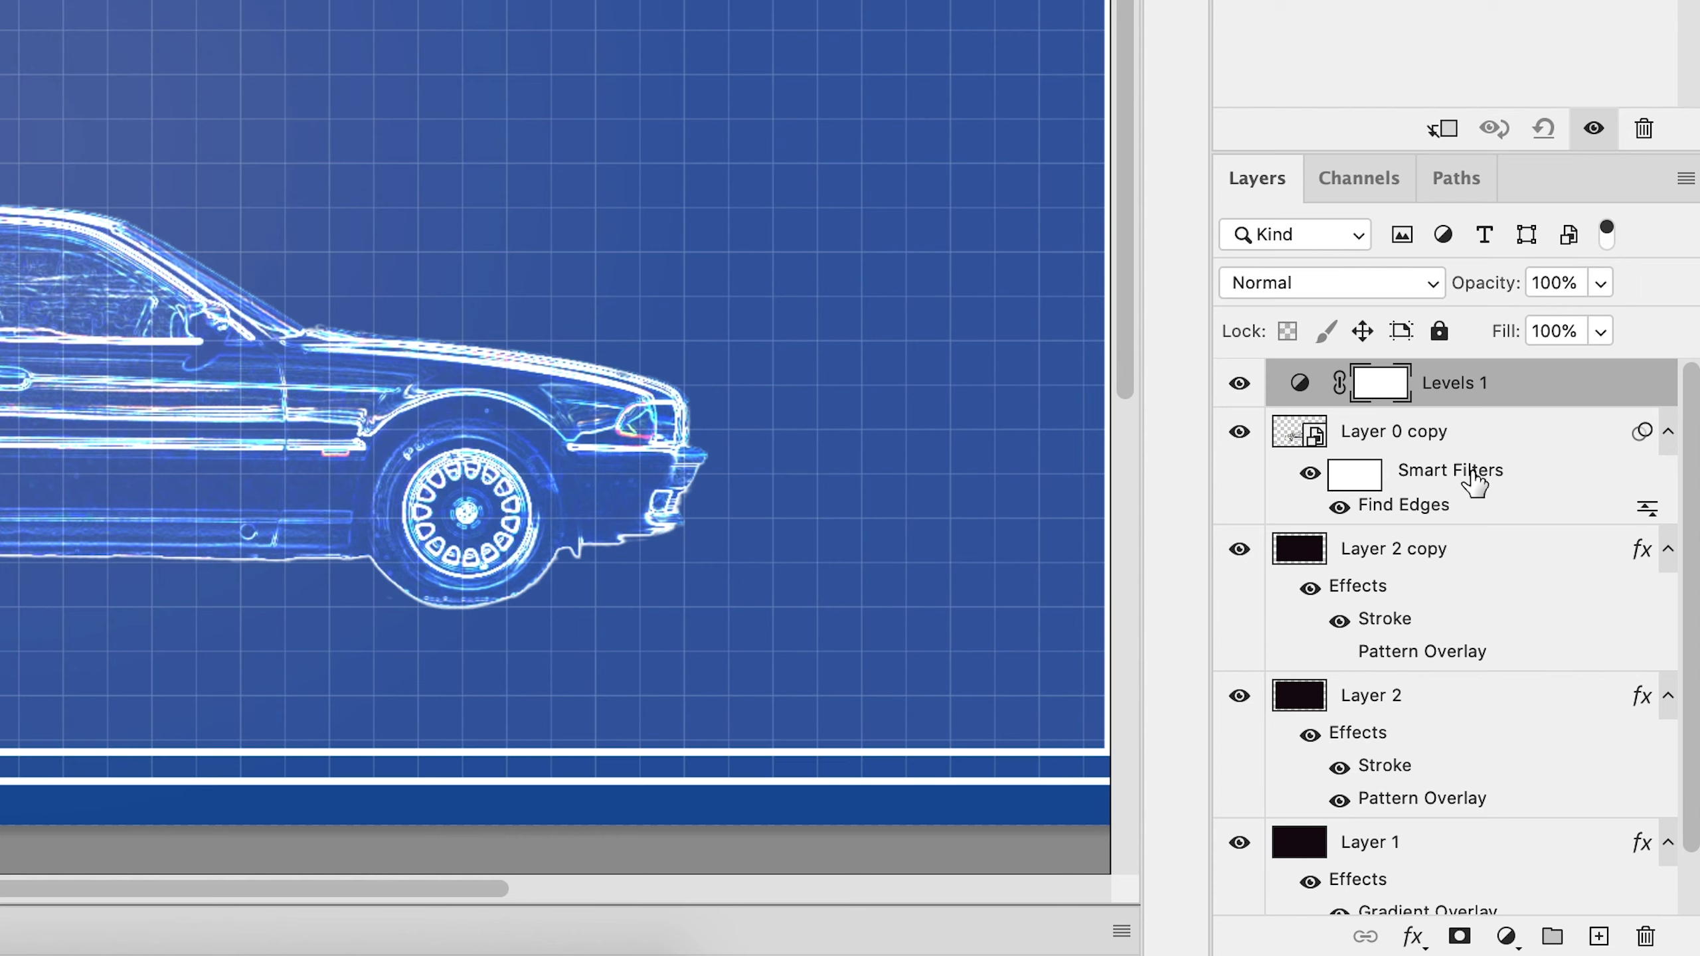
left_click(1491, 407, "alt")
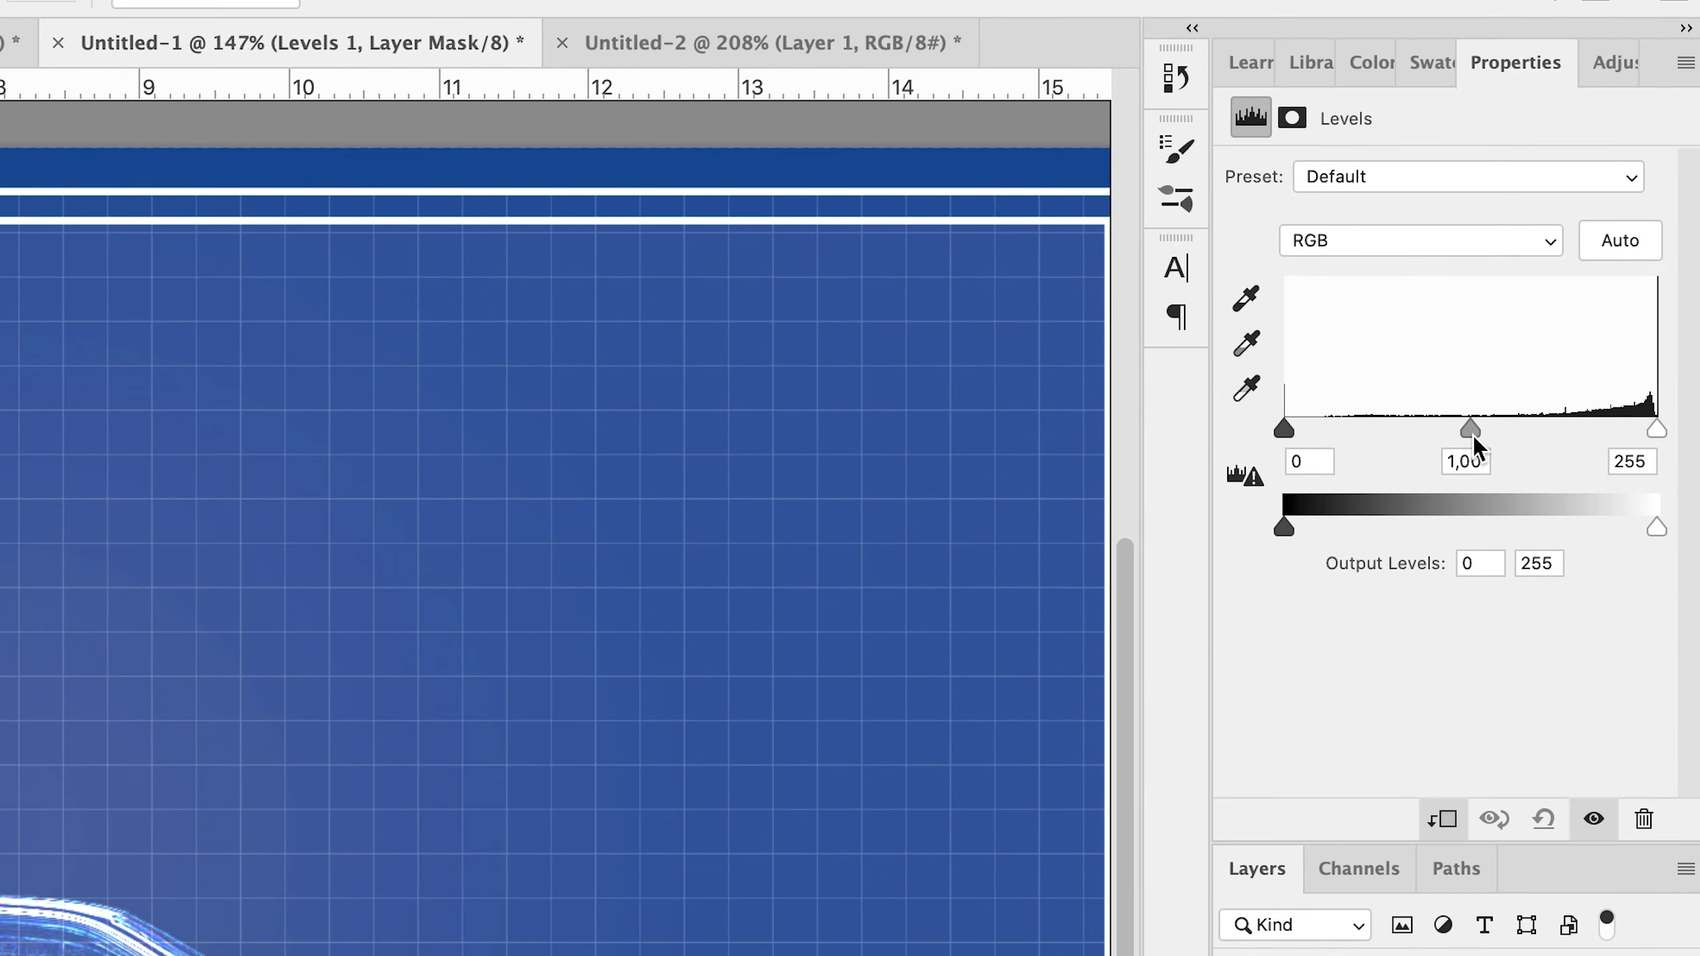
mouse_move(1473, 436)
left_mouse_down()
mouse_move(1527, 295)
mouse_move(1475, 299)
left_mouse_up()
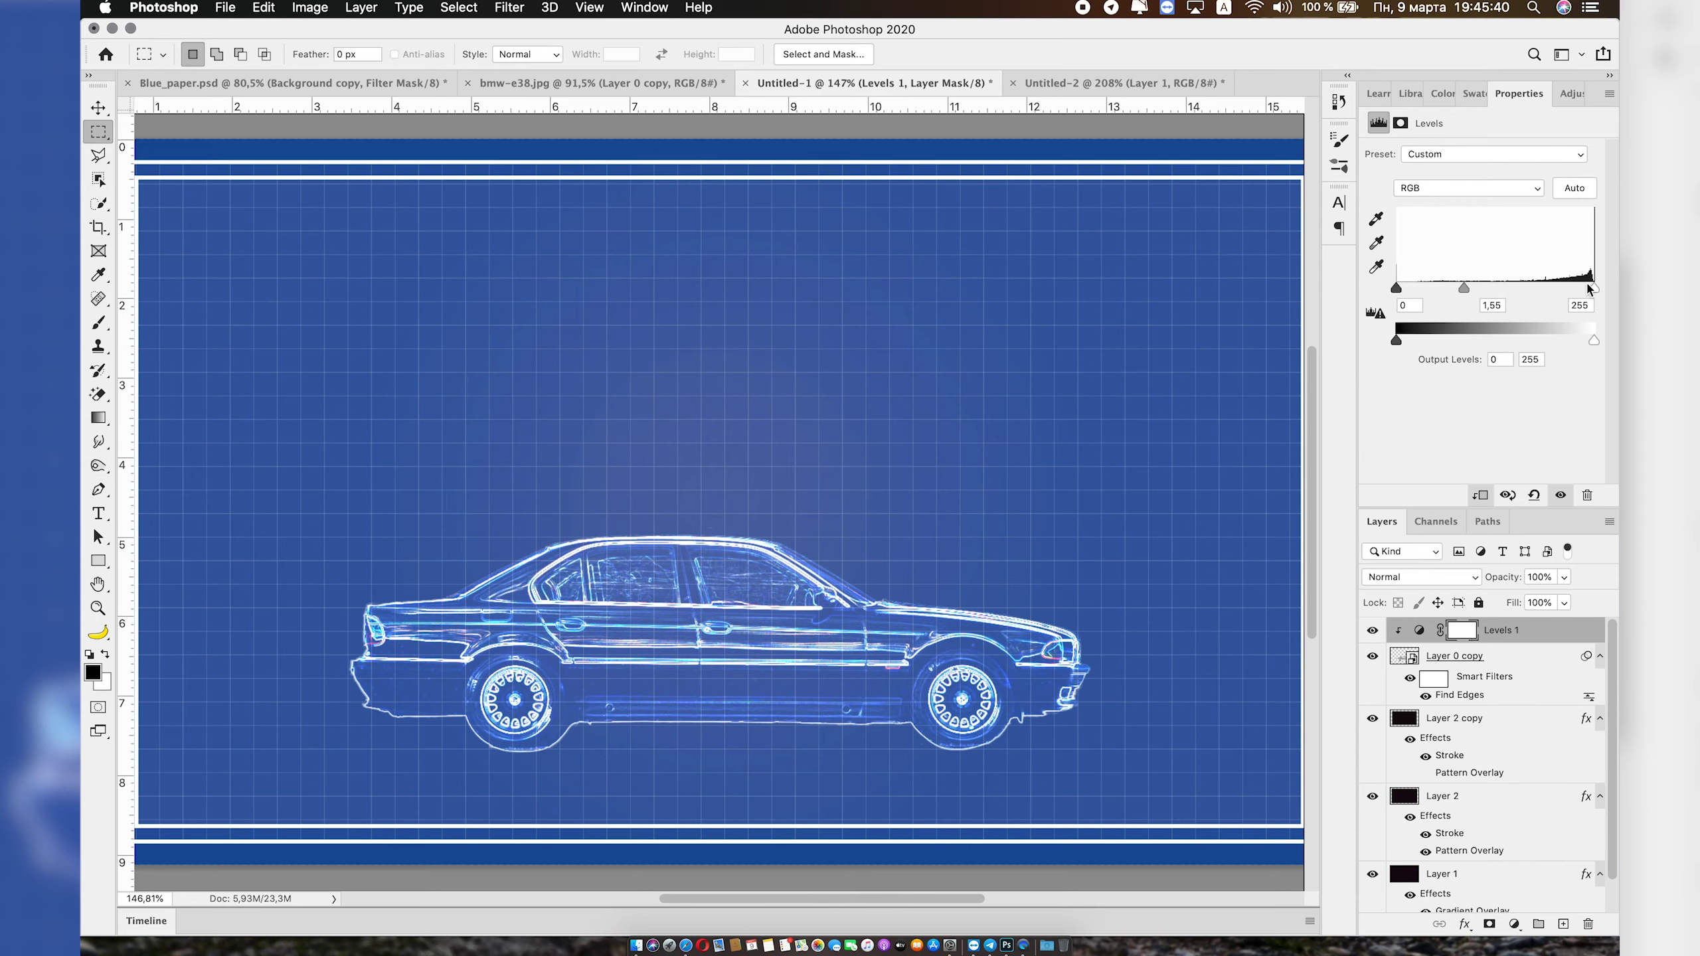
left_click_drag(1590, 289, 1475, 288)
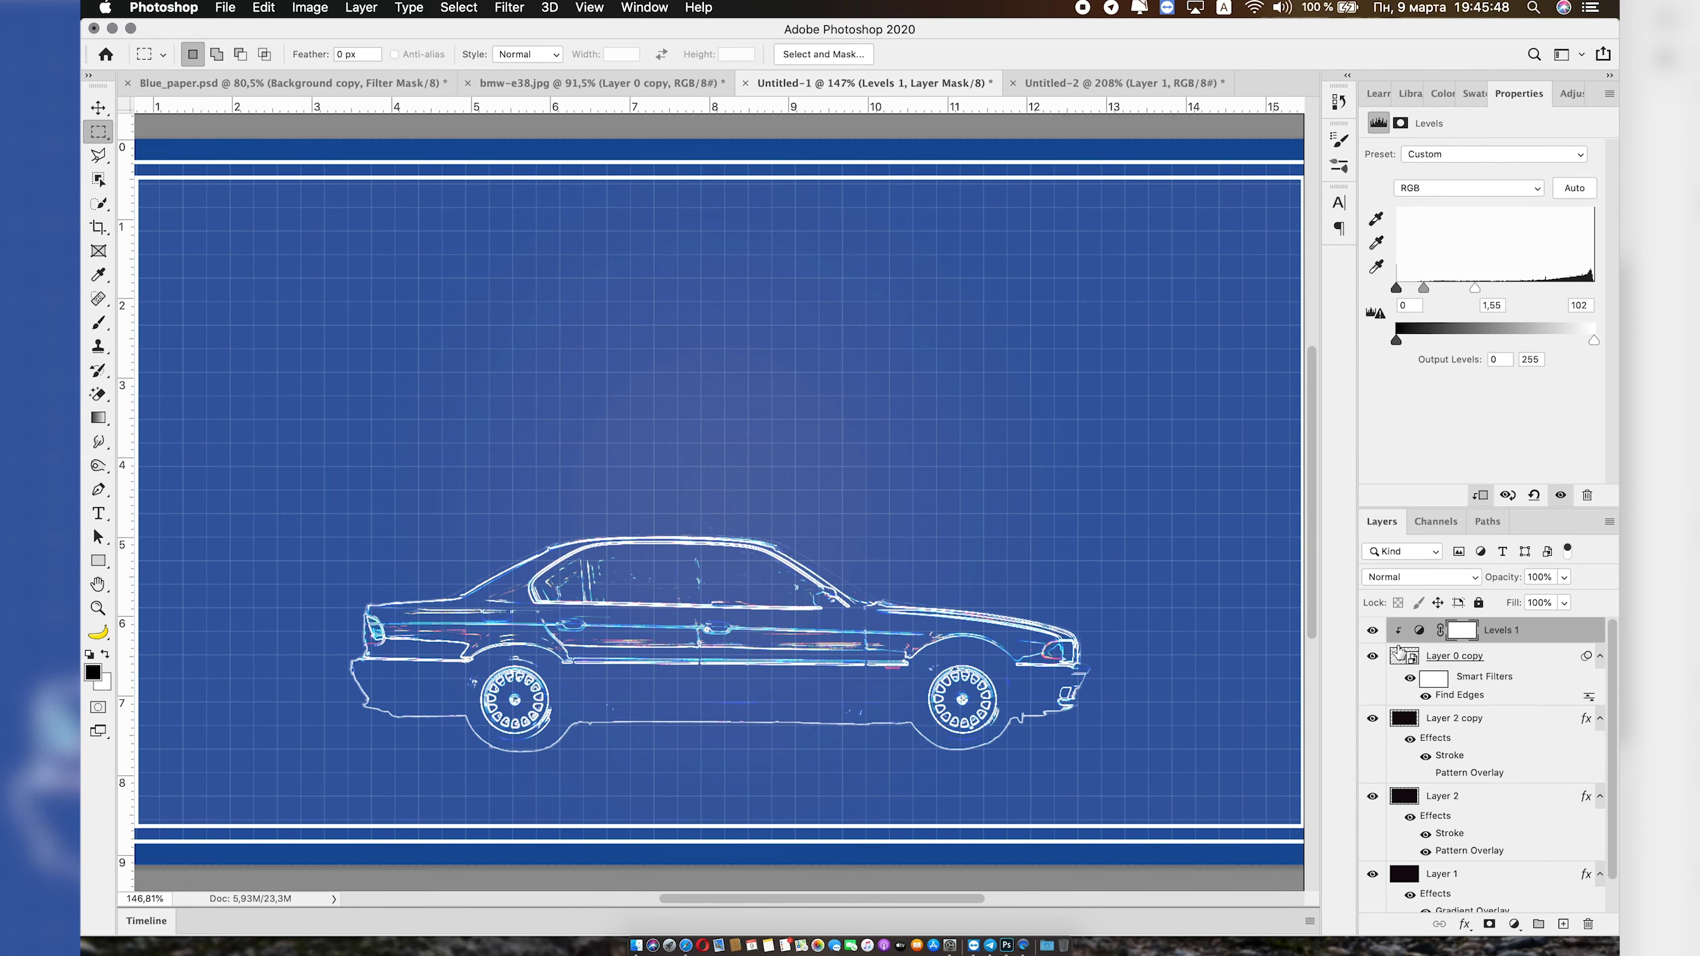
left_click(1406, 662)
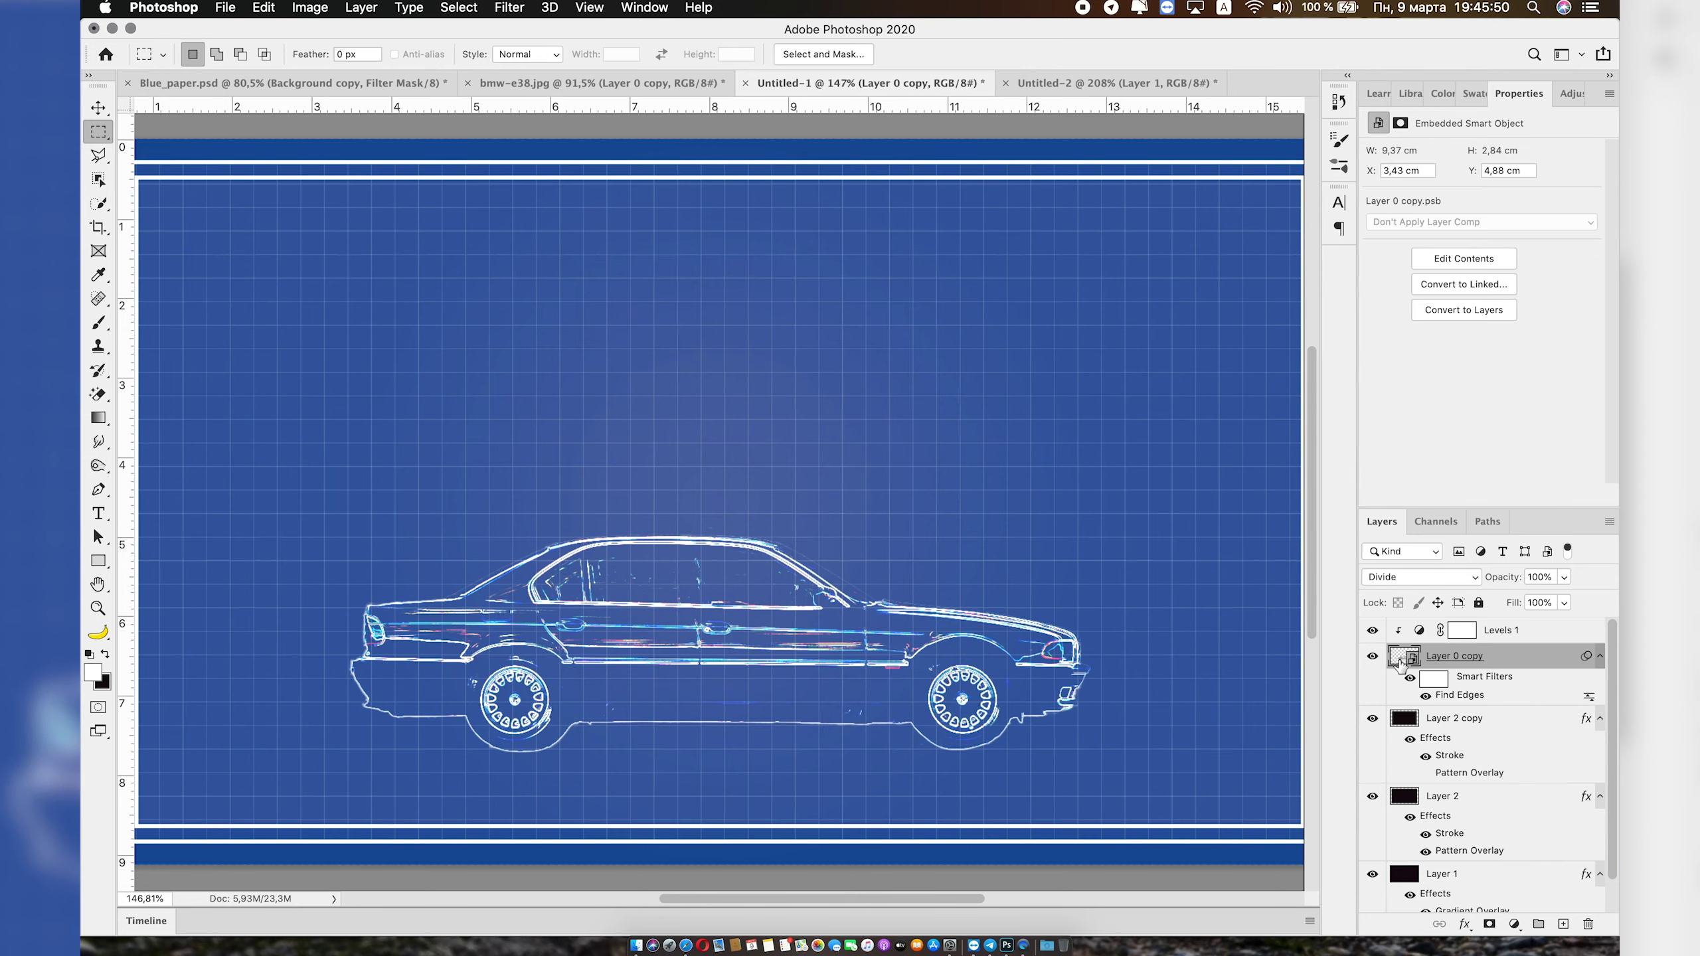
Add a layer mask to the car and paint out the rear-window streaks in black
left_click(1464, 936)
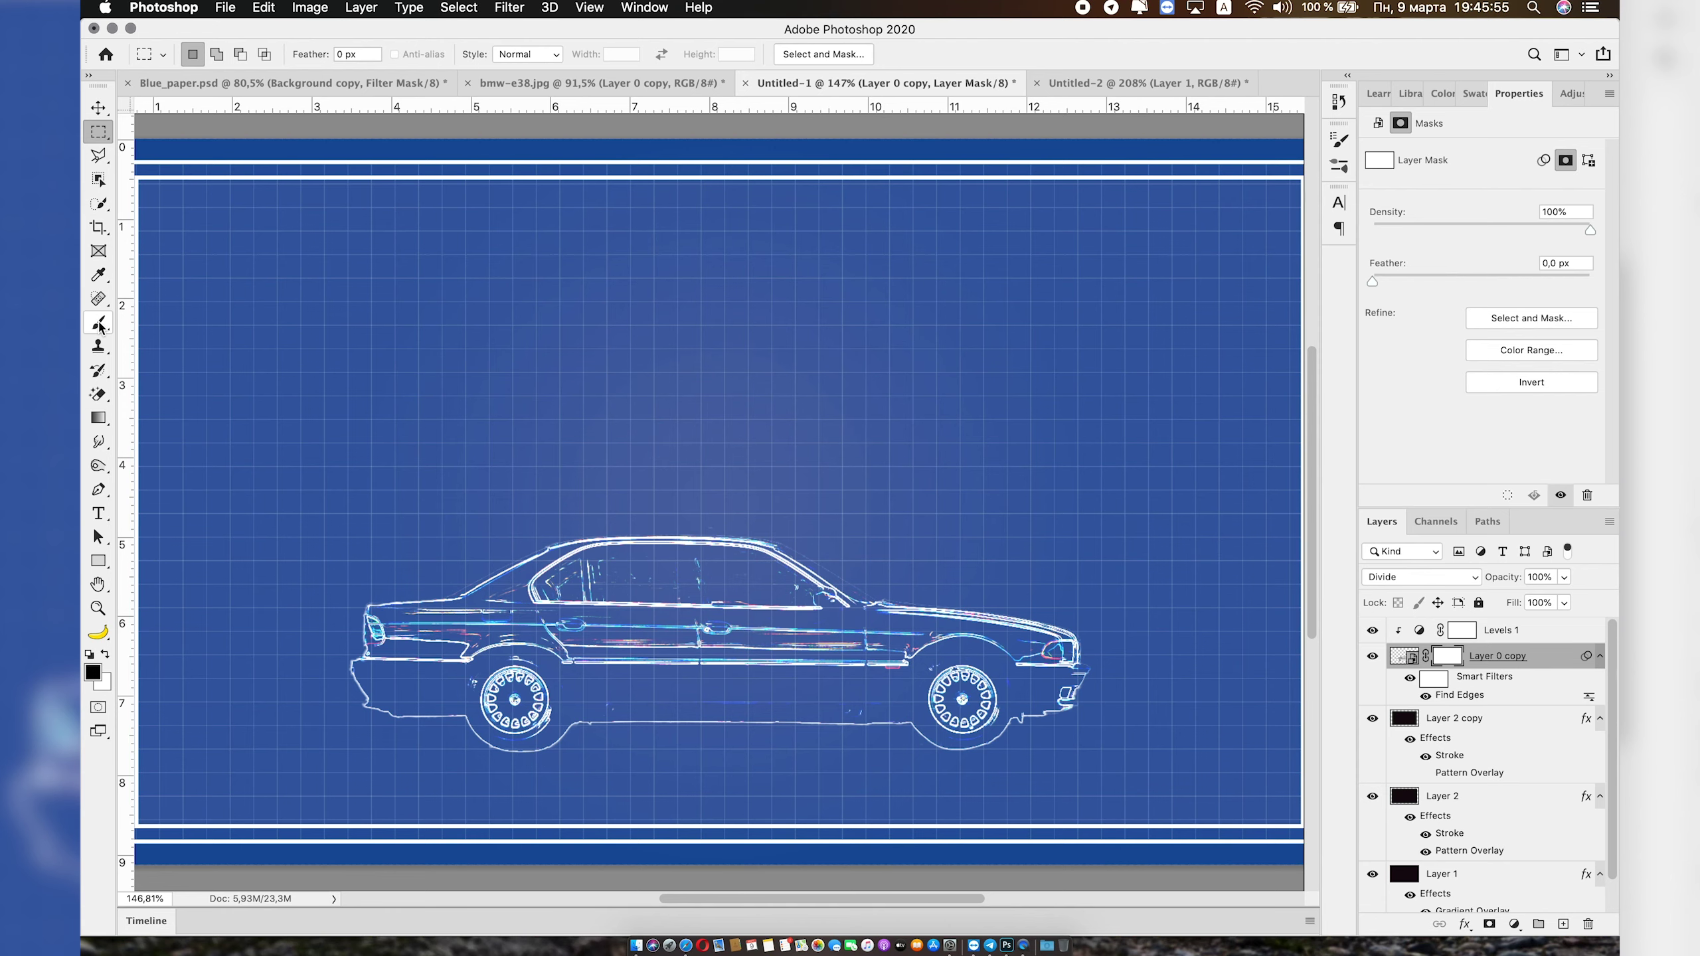
left_click(99, 324)
scroll(562, 499, "up", 2)
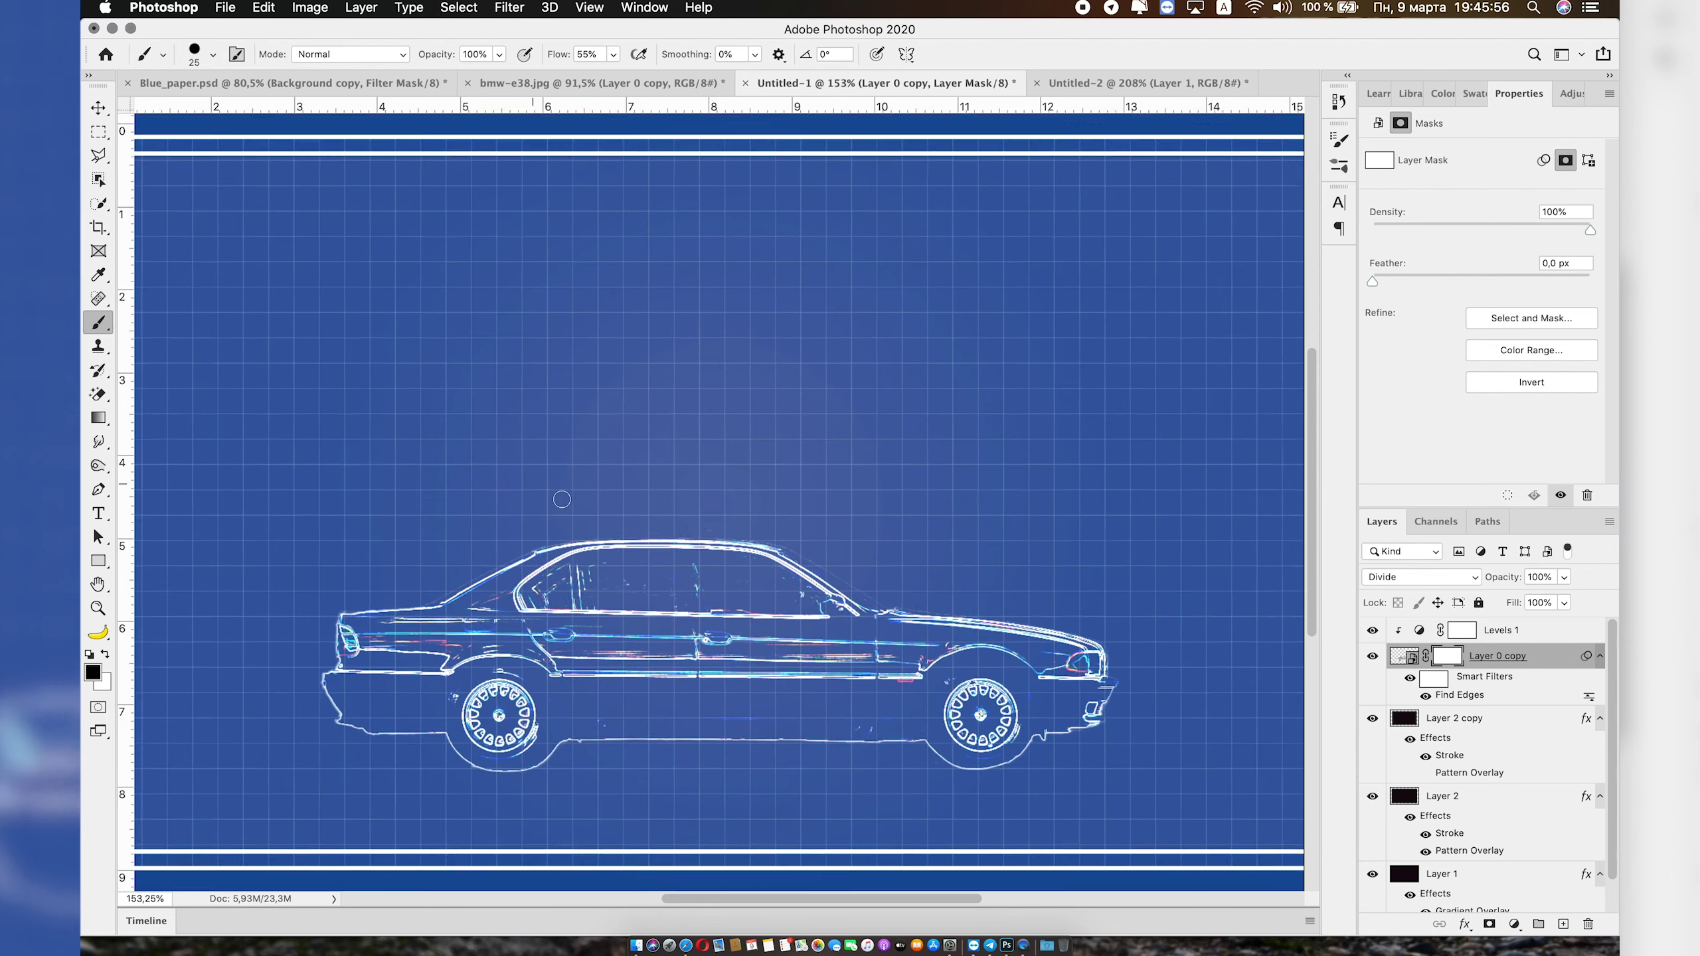
scroll(563, 499, "up", 3)
scroll(563, 499, "up", 2)
scroll(601, 431, "down", 5)
scroll(601, 431, "left", 3)
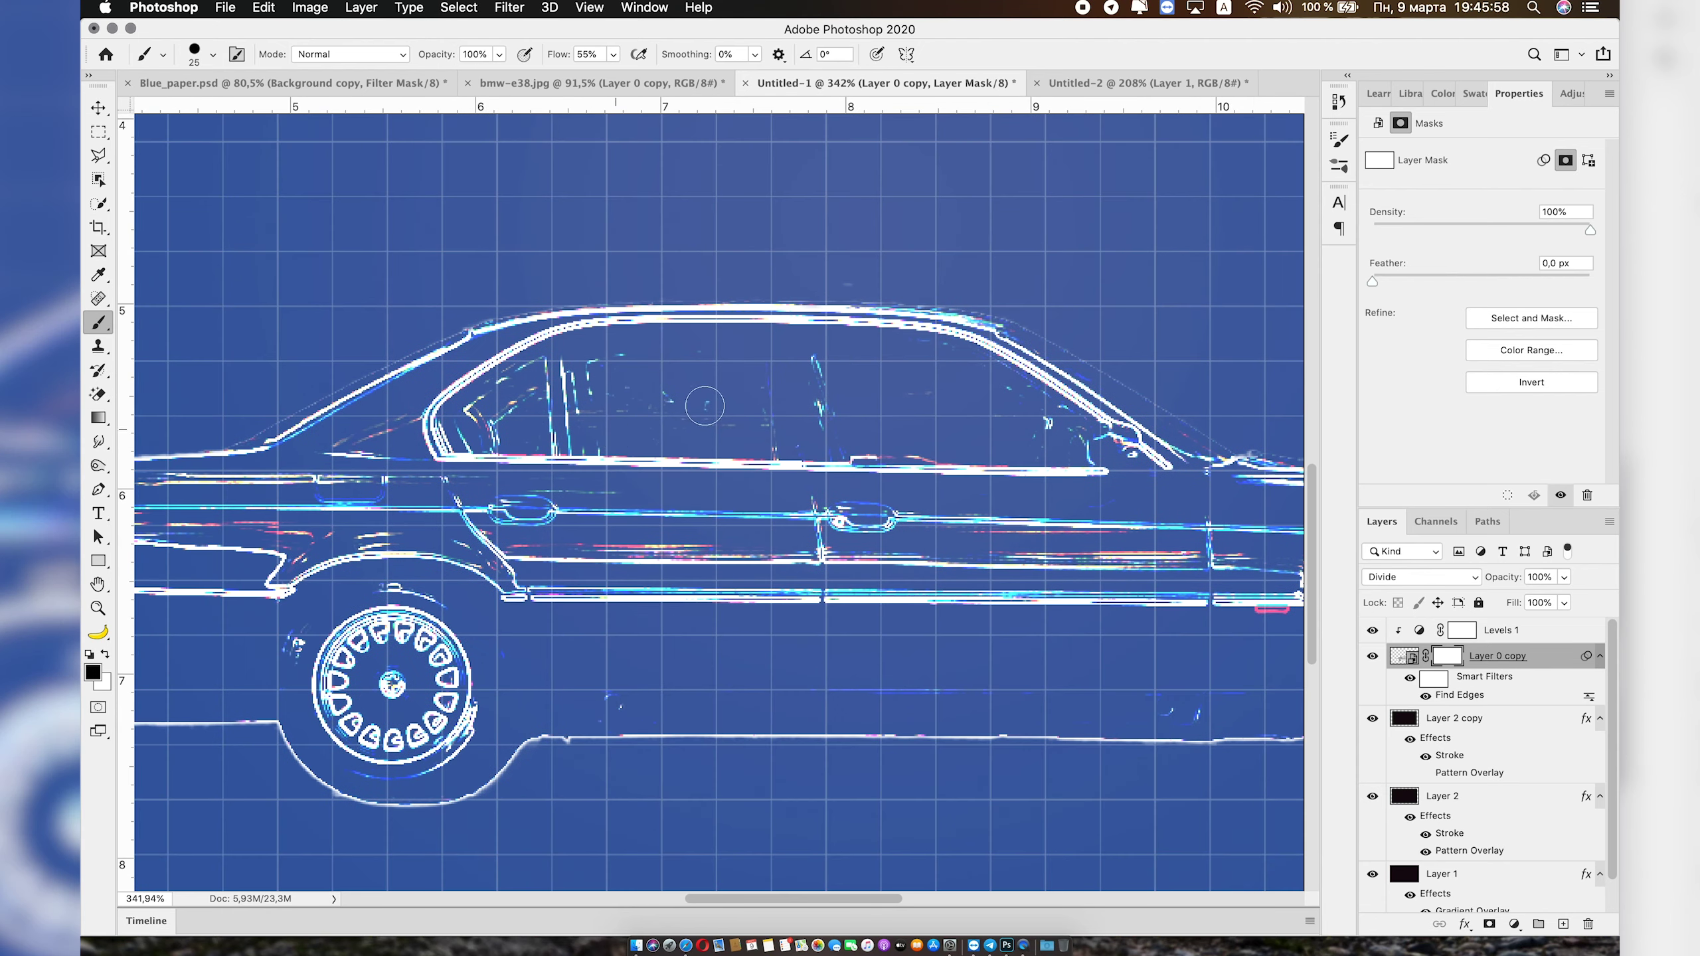
left_click_drag(602, 373, 676, 395)
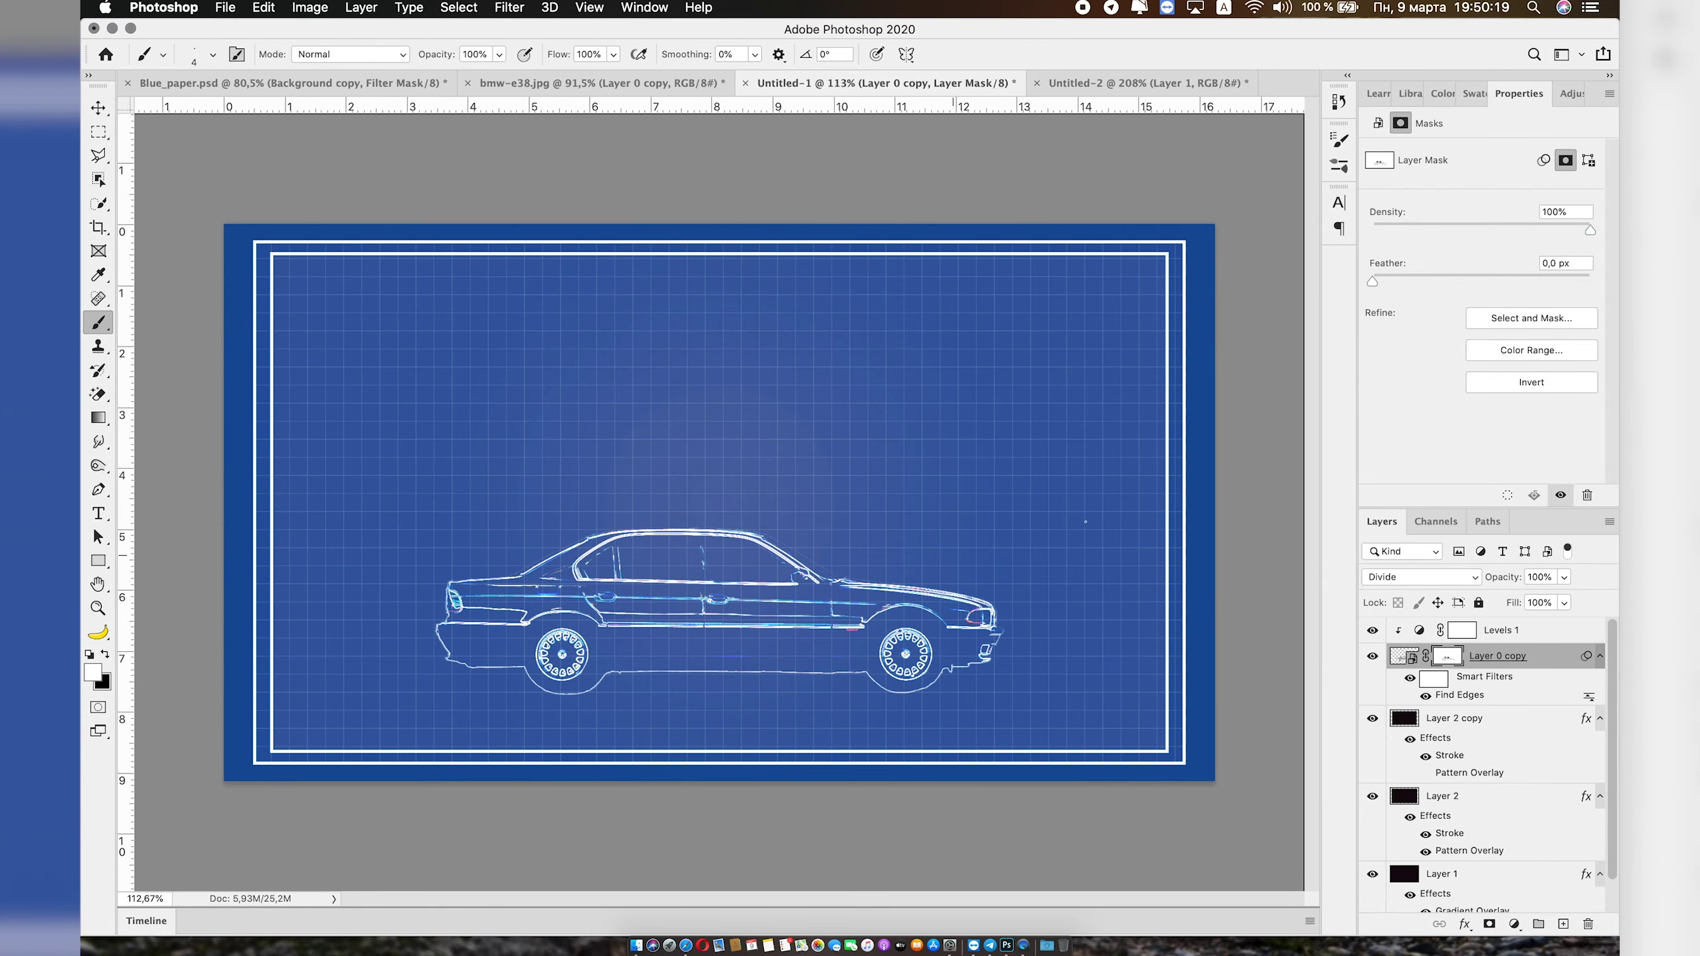
Clip a Black & White adjustment above Levels 1 with Magentas -13 and Blues 2
left_click(1538, 637)
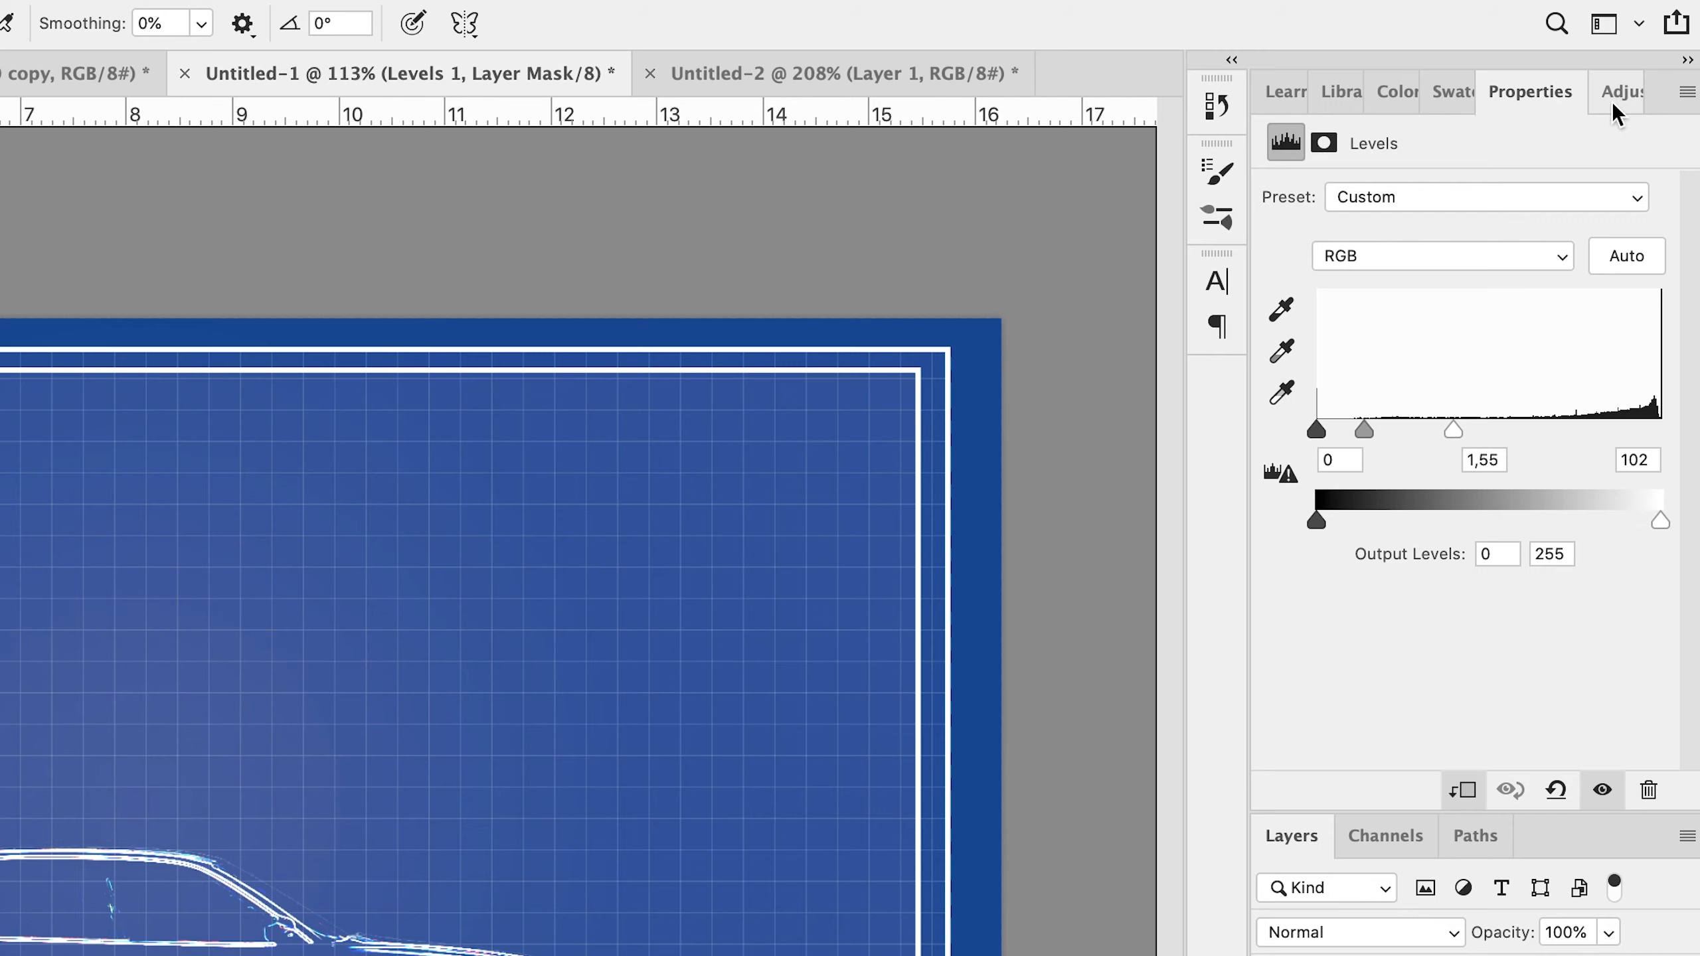
left_click(1615, 97)
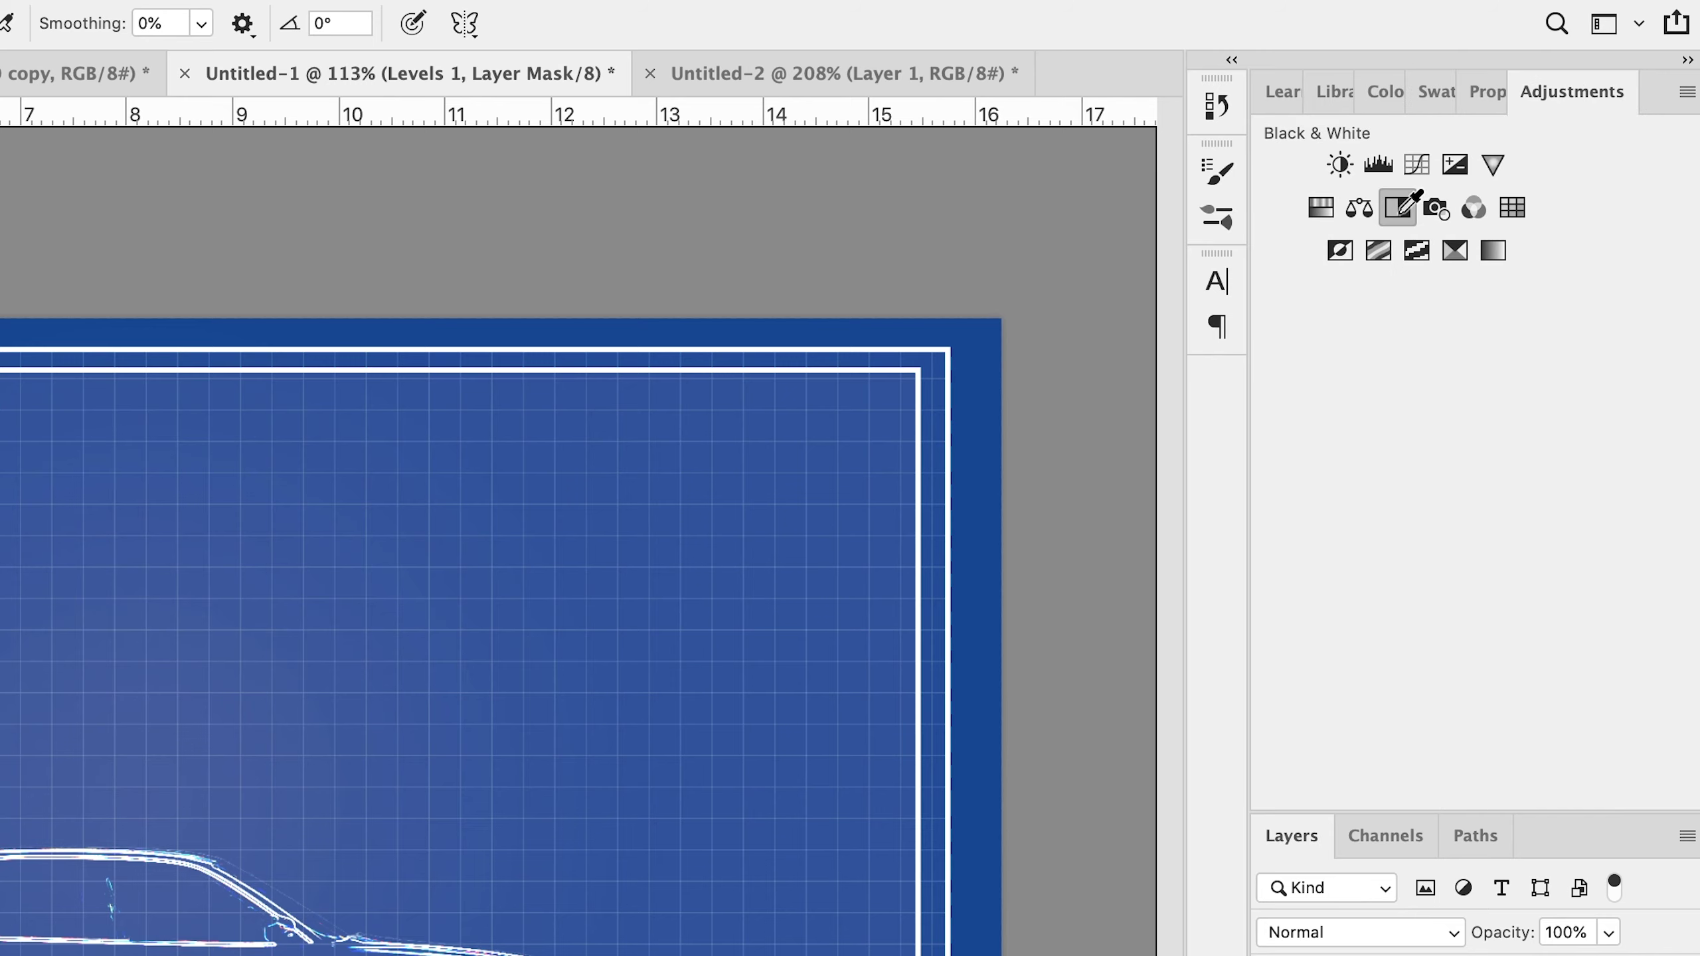
left_click(1397, 208)
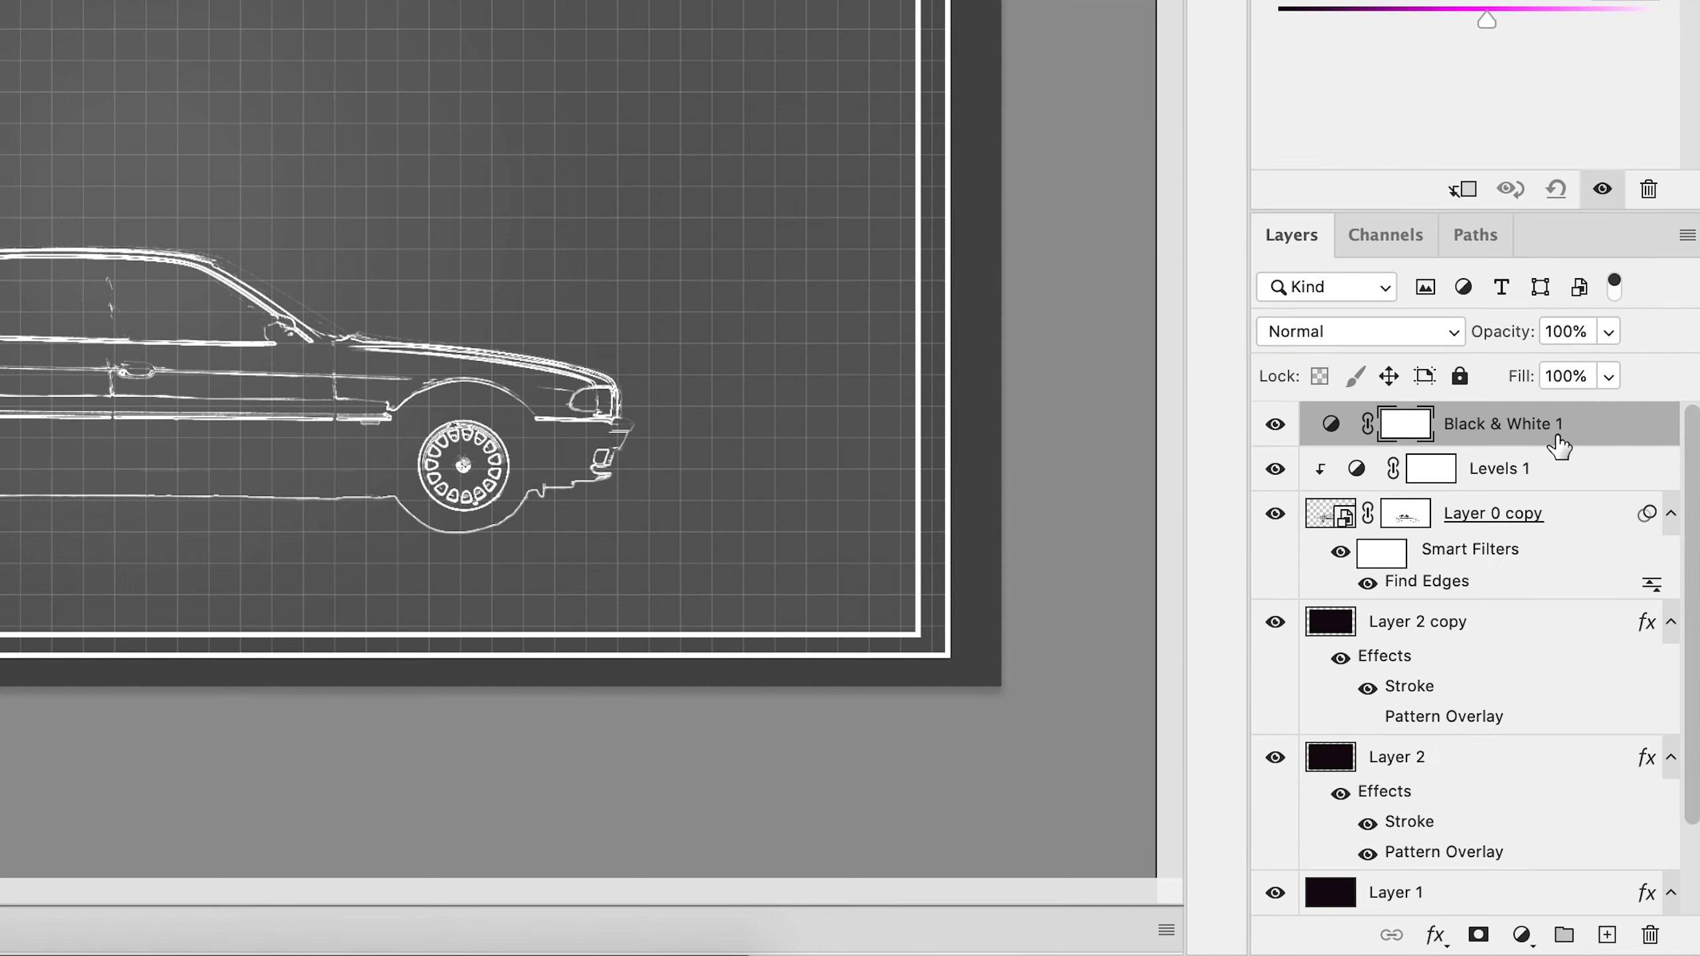
left_click(1556, 445, "alt")
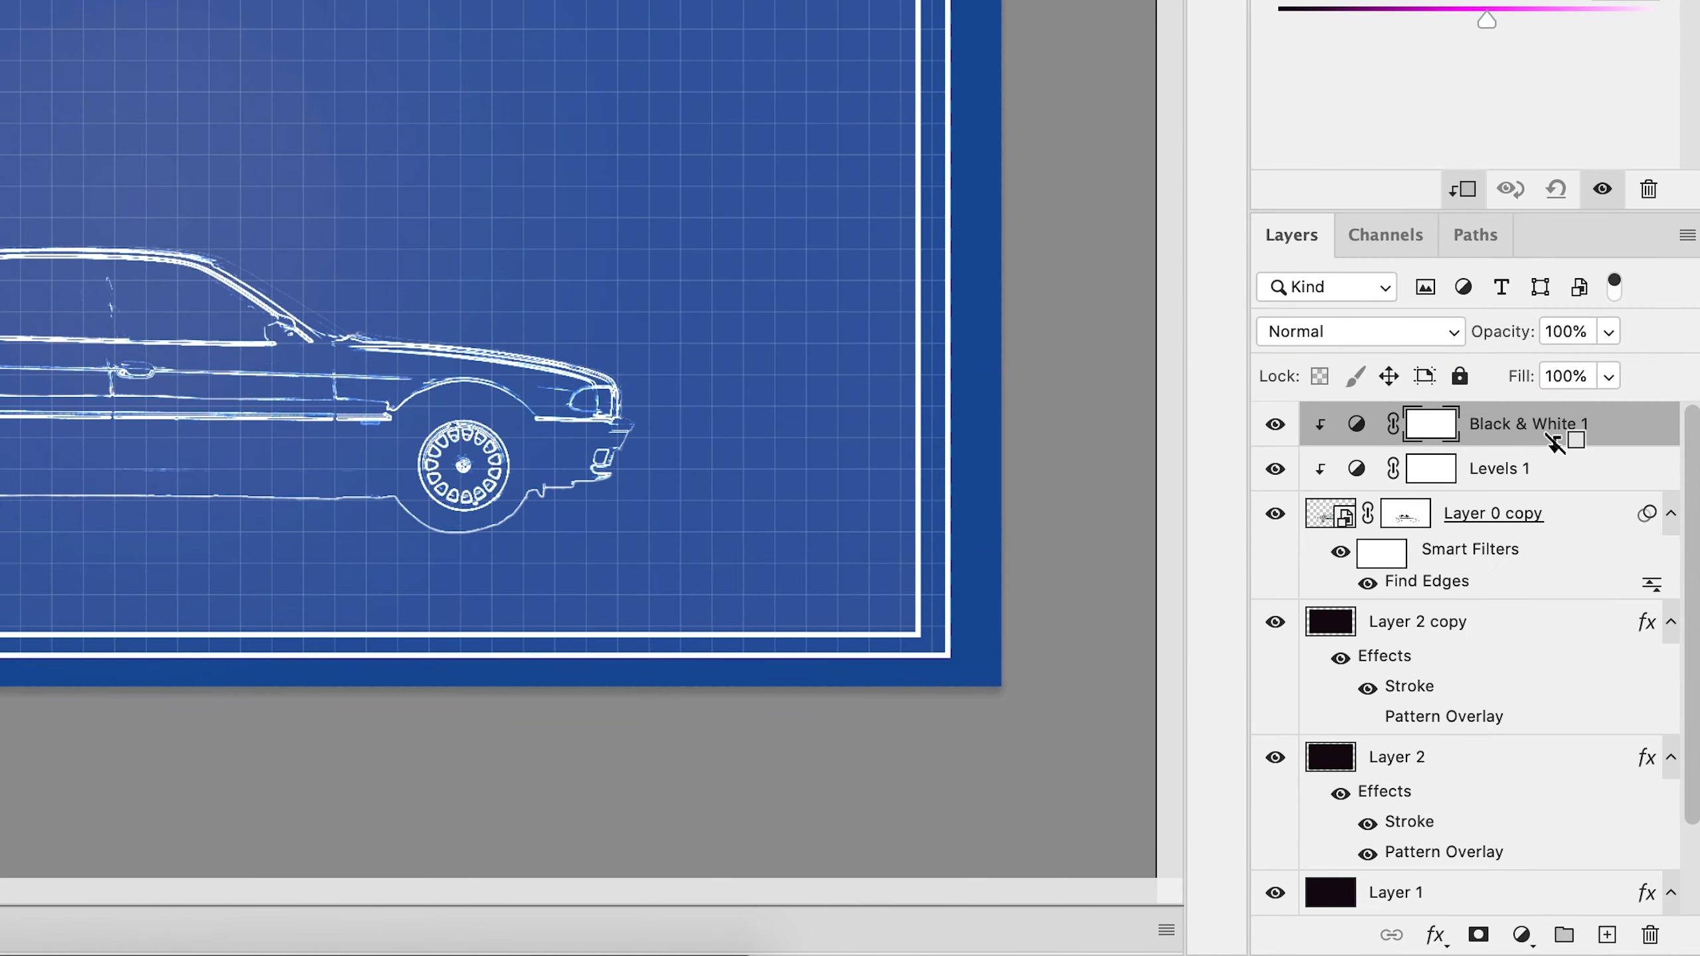
left_click_drag(736, 557, 958, 557)
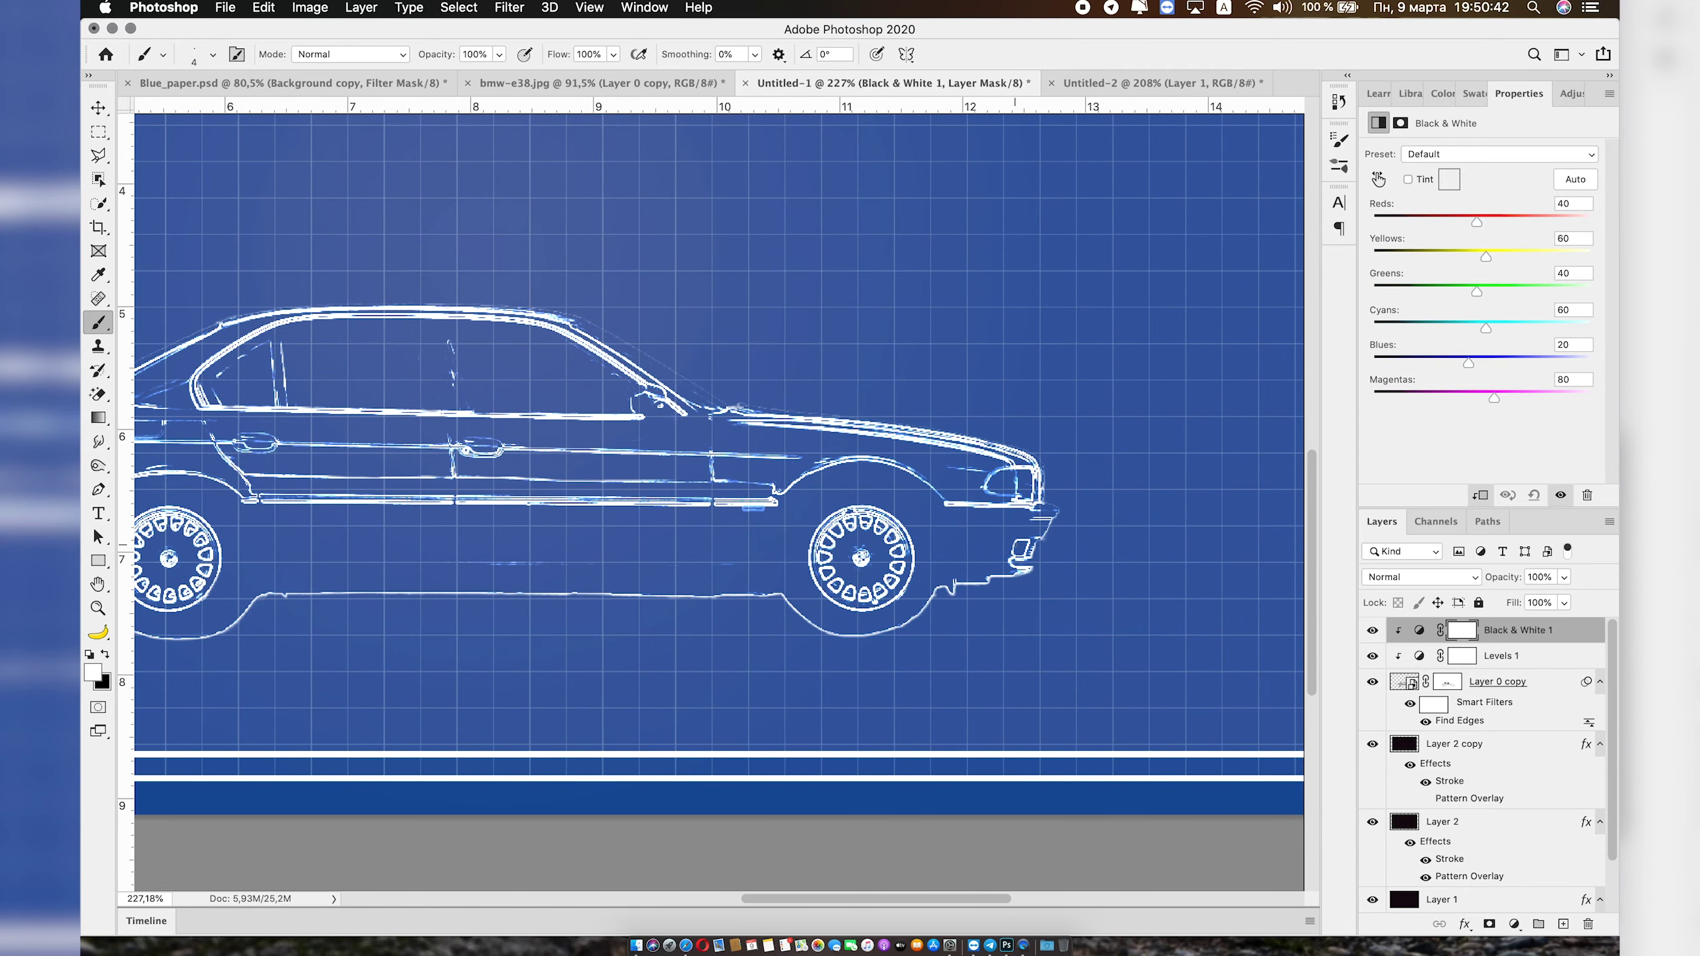
scroll(725, 510, "down", 3)
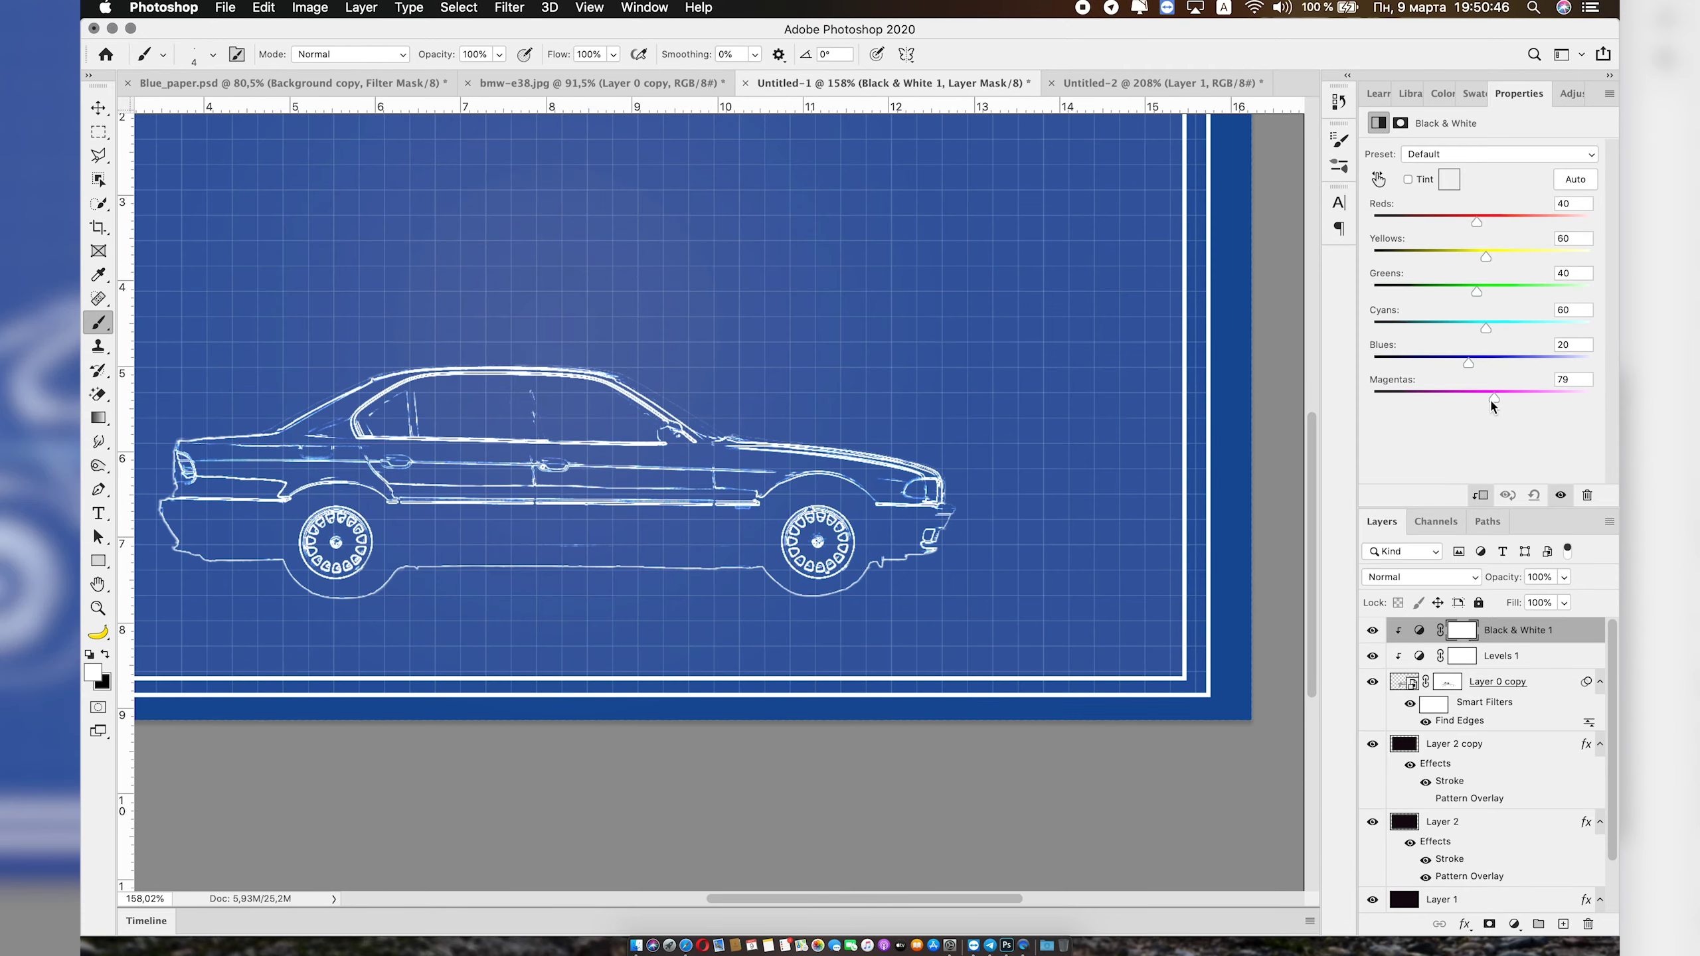
left_click_drag(1491, 402, 1483, 402)
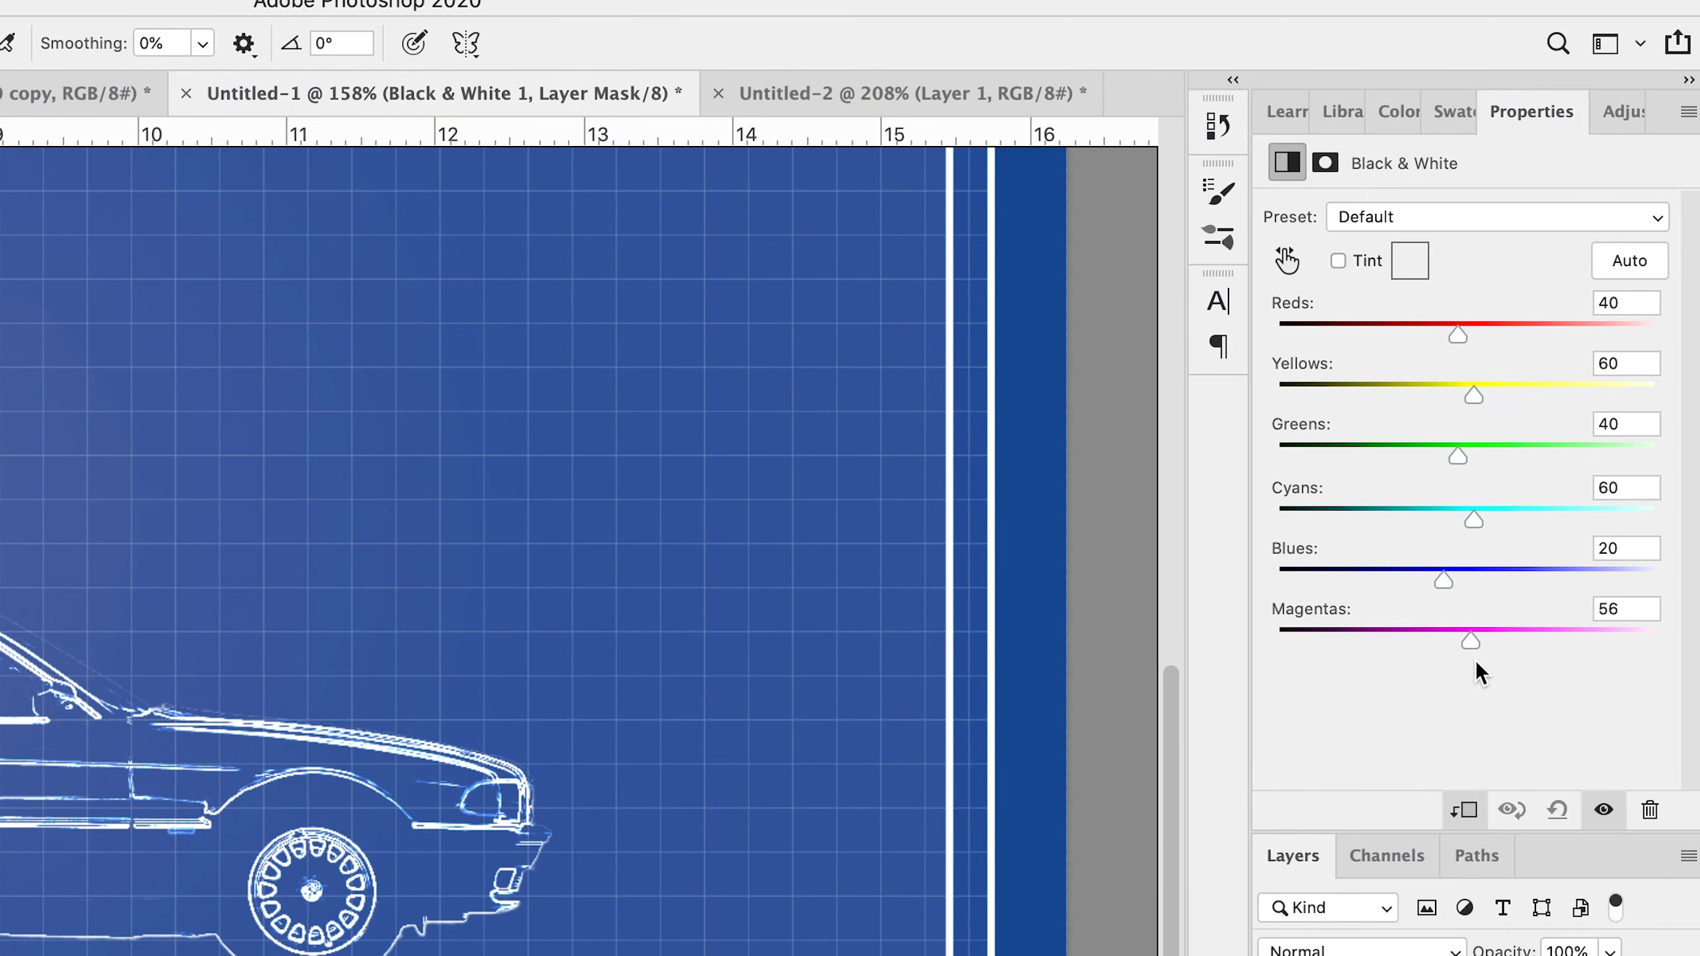
mouse_move(1476, 661)
left_mouse_down()
mouse_move(1394, 665)
mouse_move(1390, 651)
left_mouse_up()
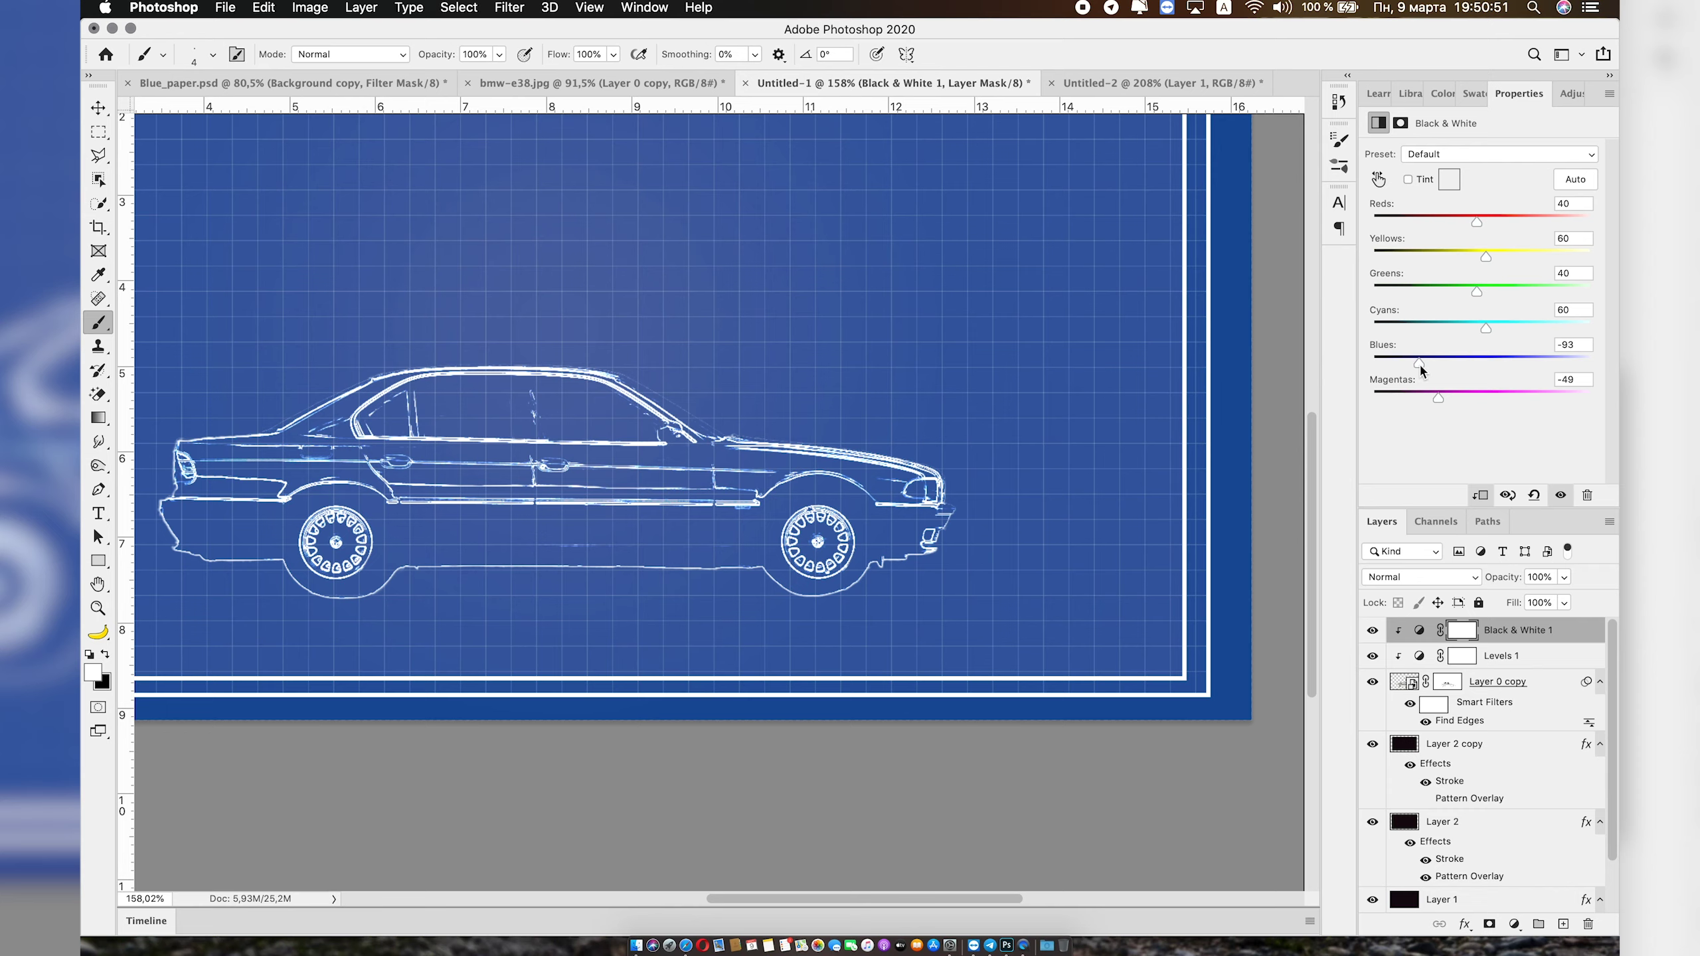
left_click_drag(1424, 364, 1460, 362)
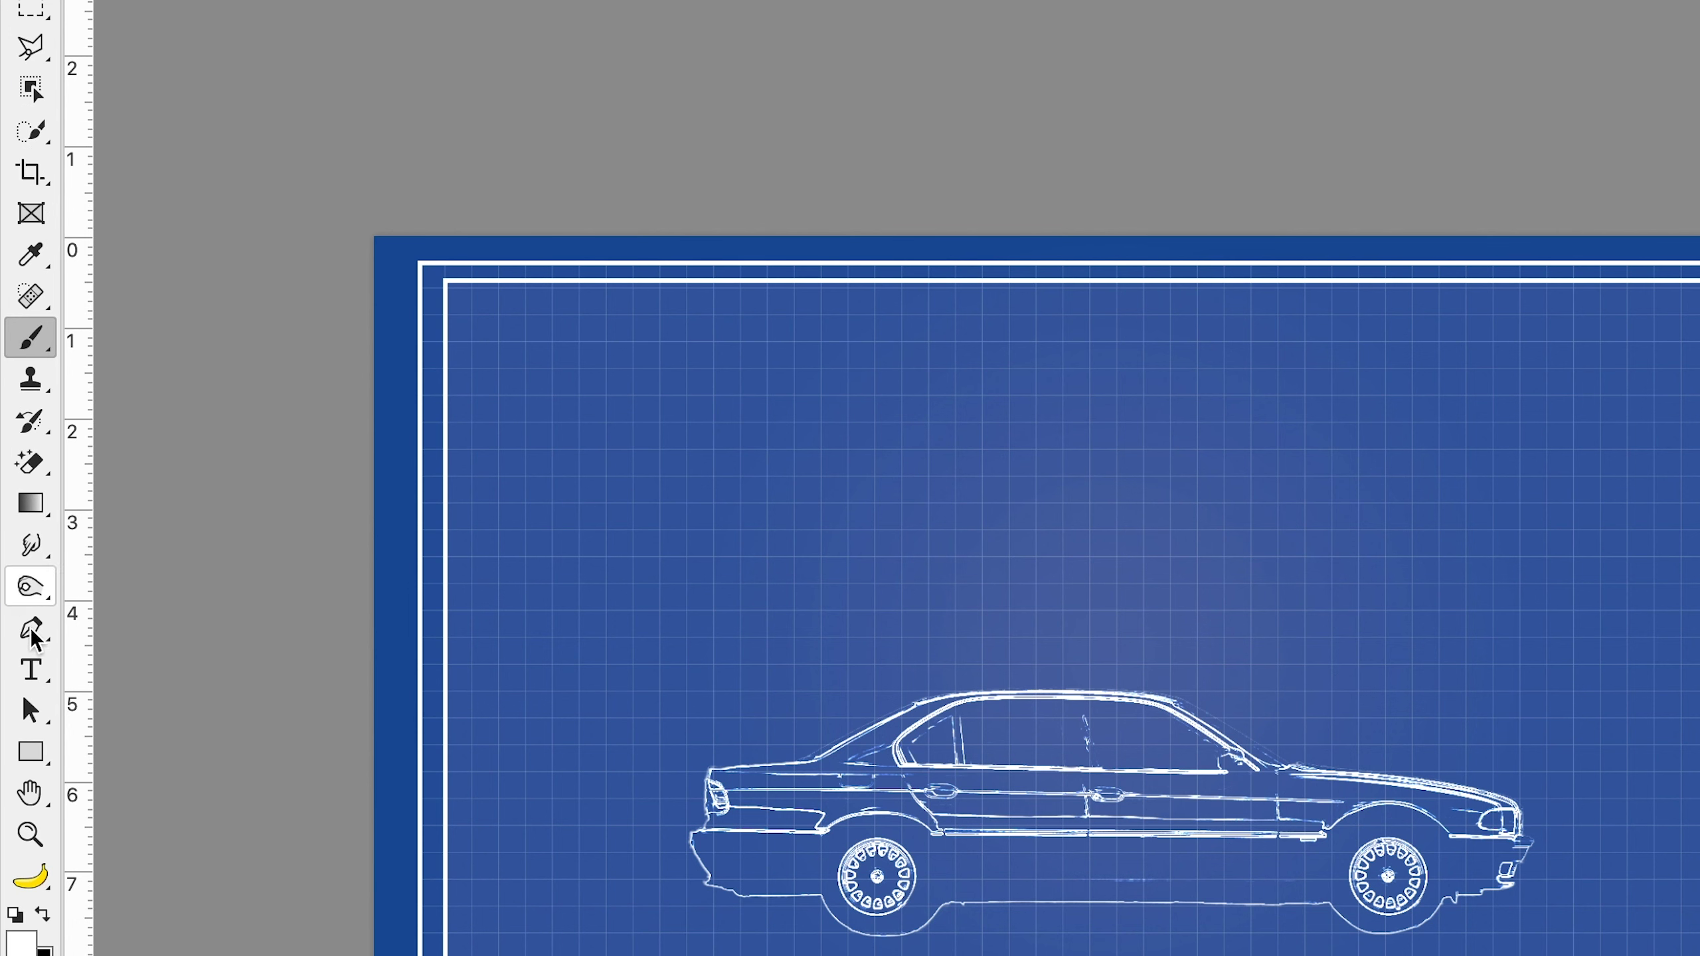
Type a 'BMW' title and position it above the car
left_click(30, 669)
left_click(937, 463)
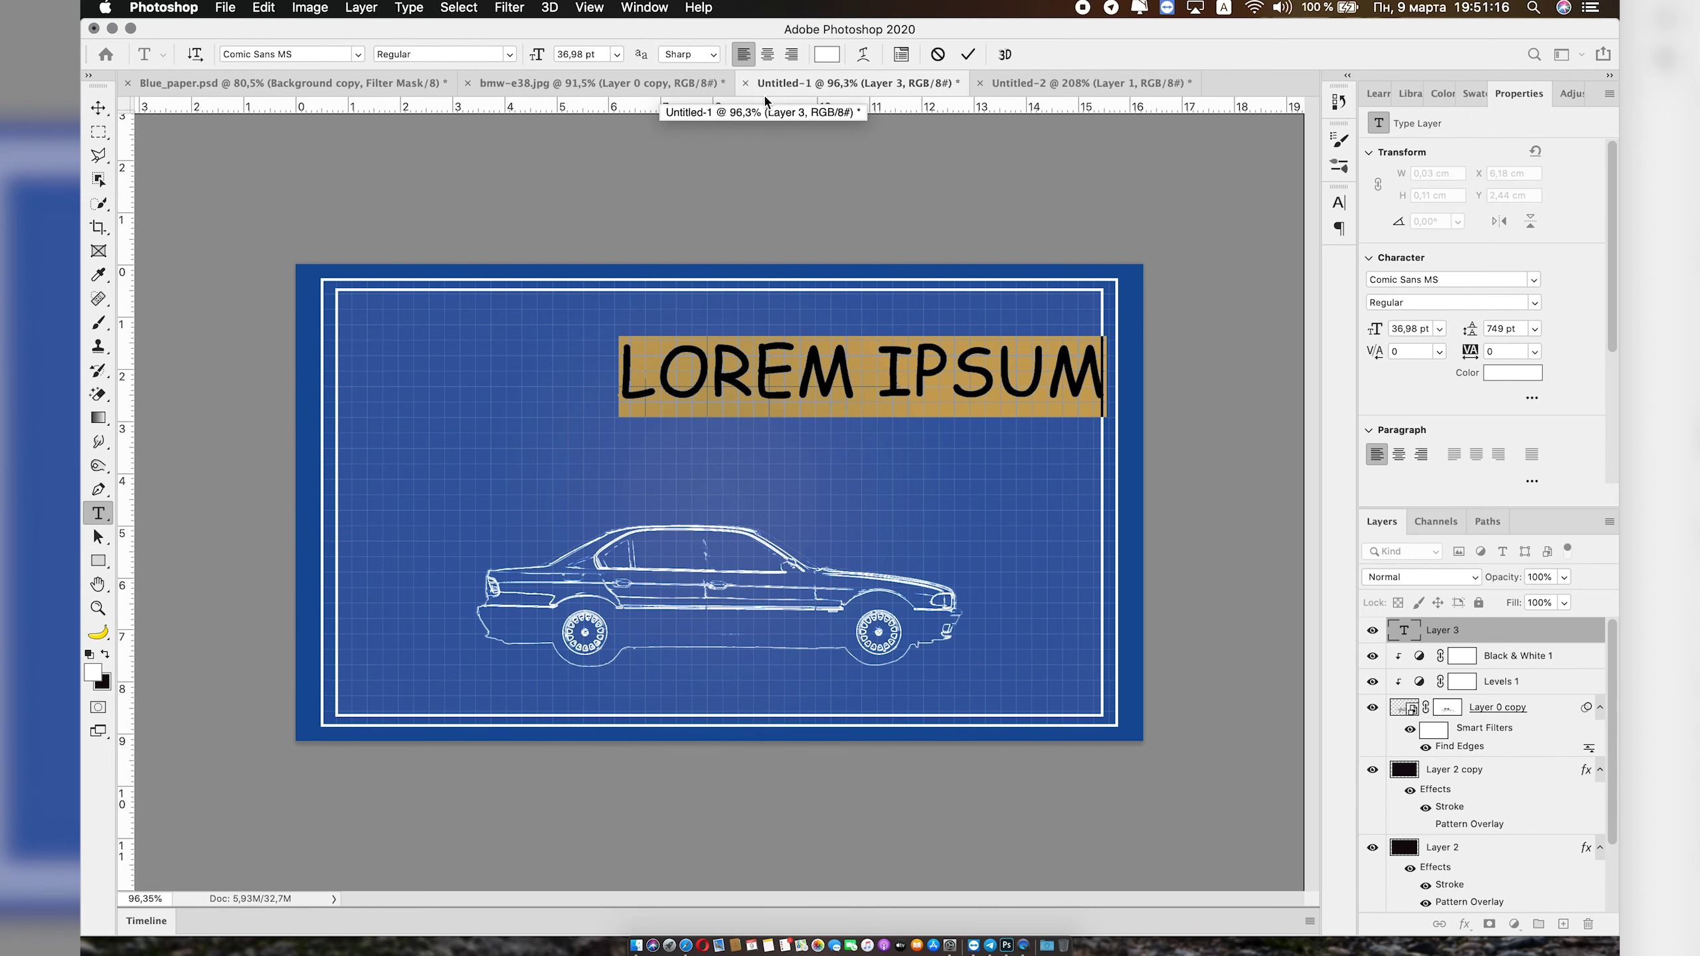
type("BMW")
left_click_drag(739, 388, 750, 391)
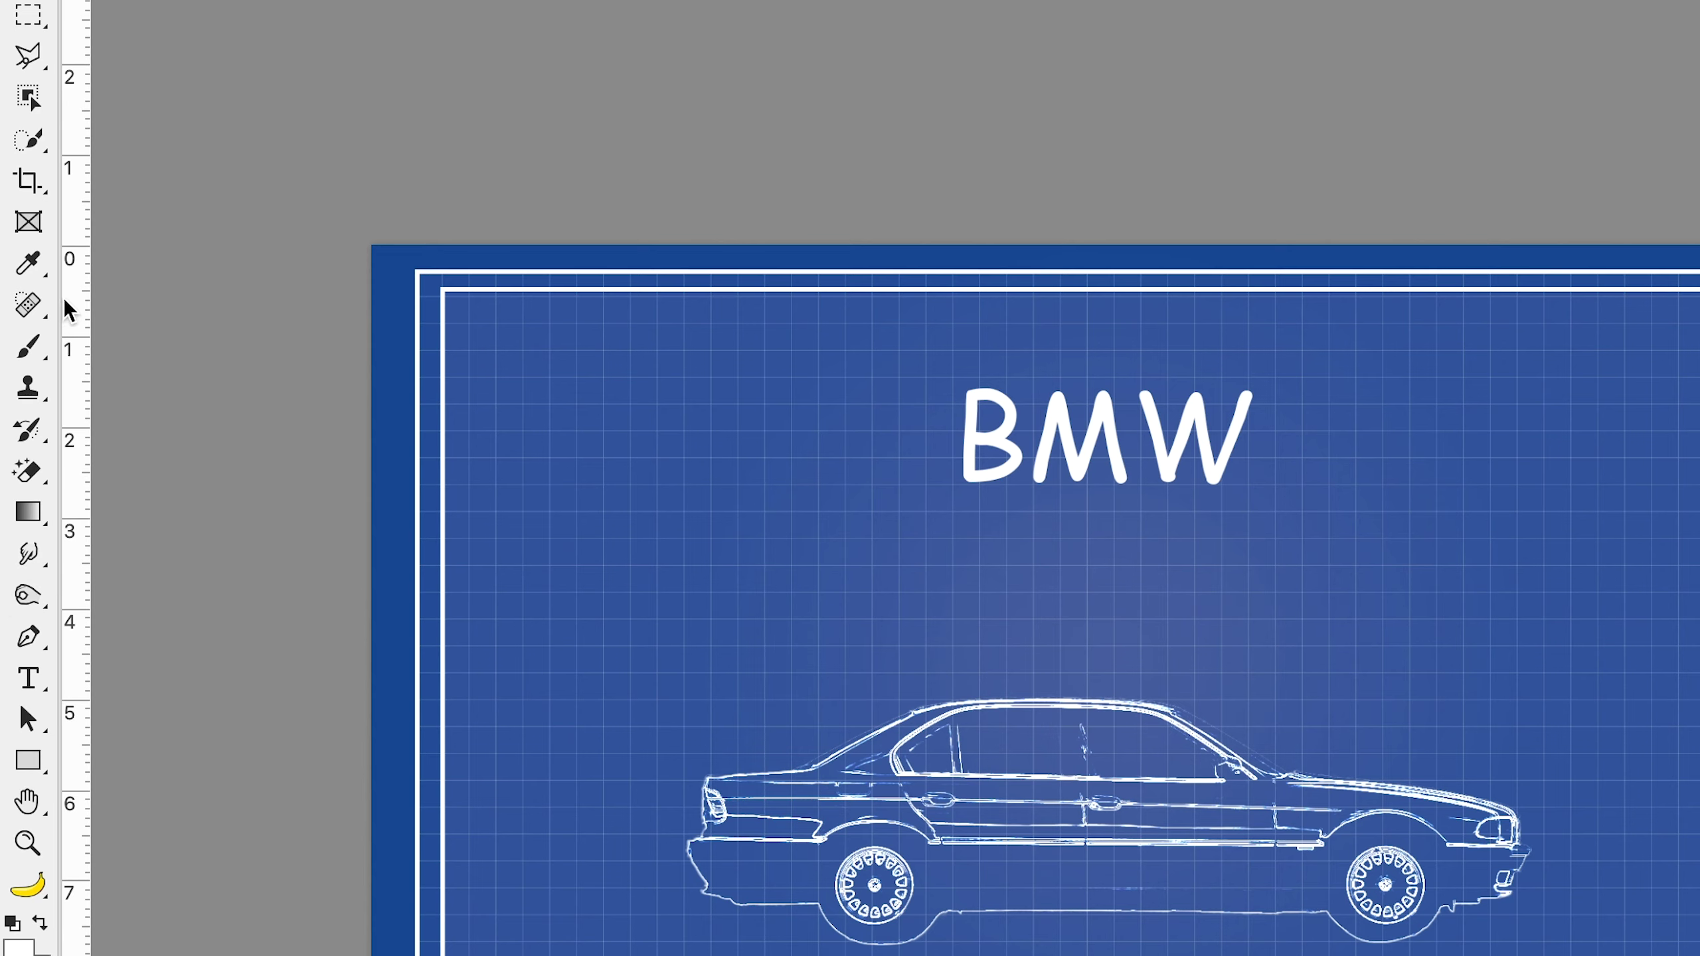
Set up a KYLE Charcoal Pencil brush at 20 px on a new empty layer
left_click(27, 346)
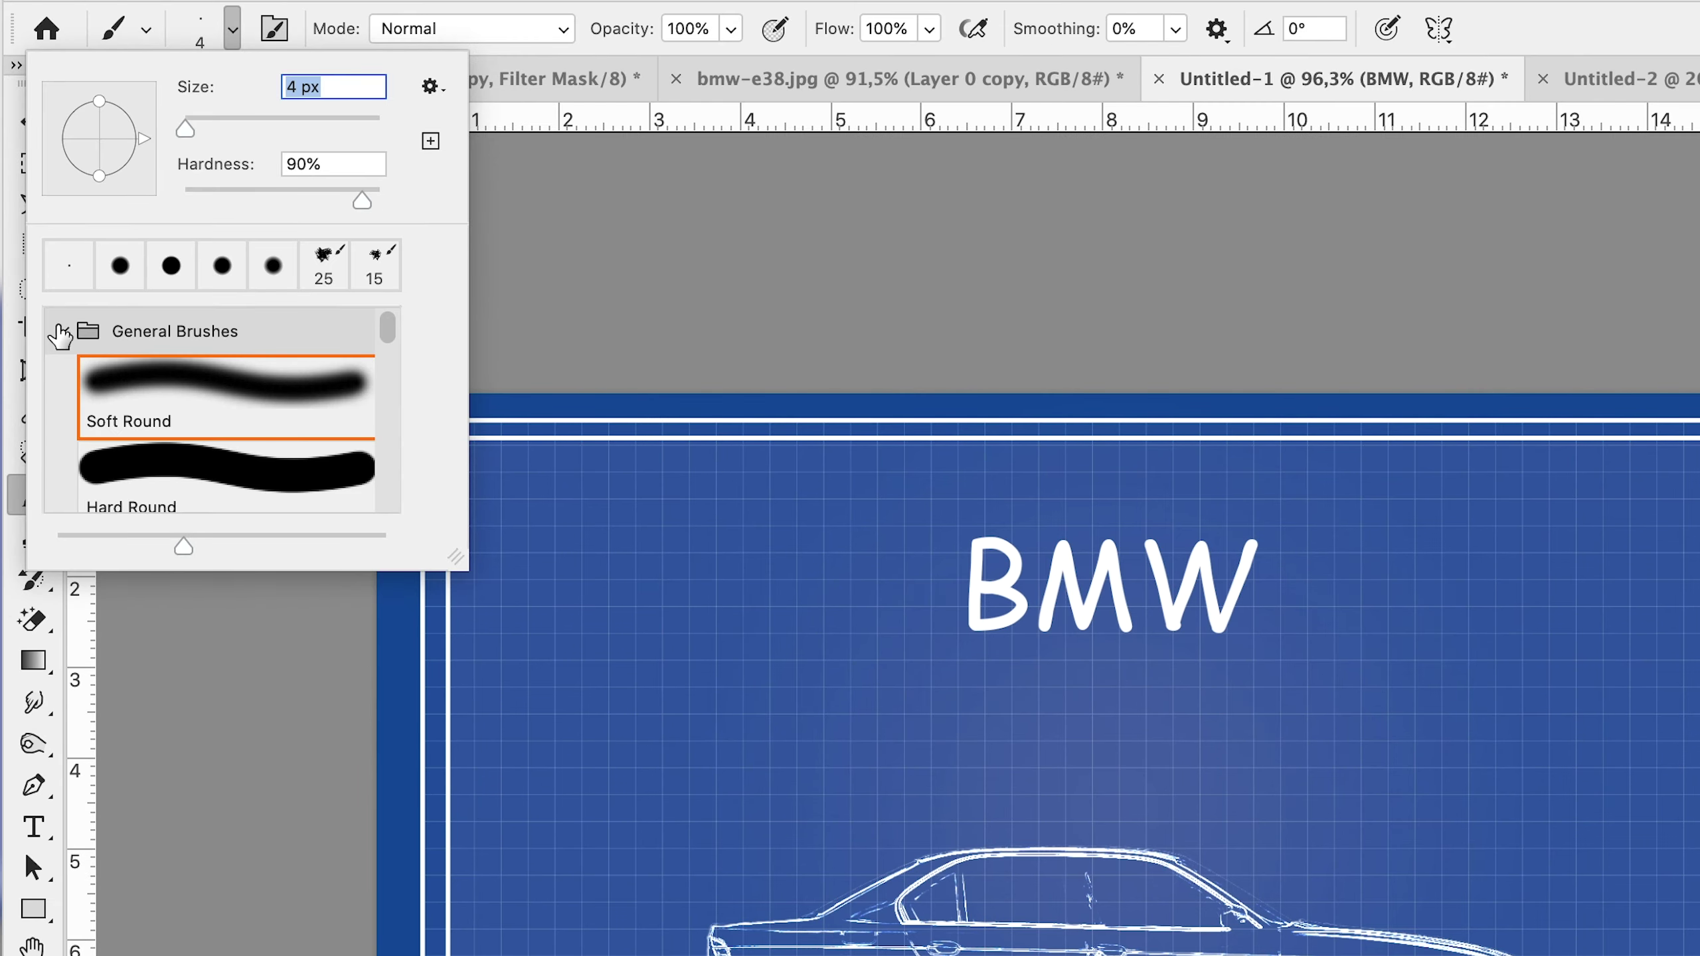
left_click(62, 330)
scroll(232, 424, "down", 1)
scroll(231, 424, "down", 1)
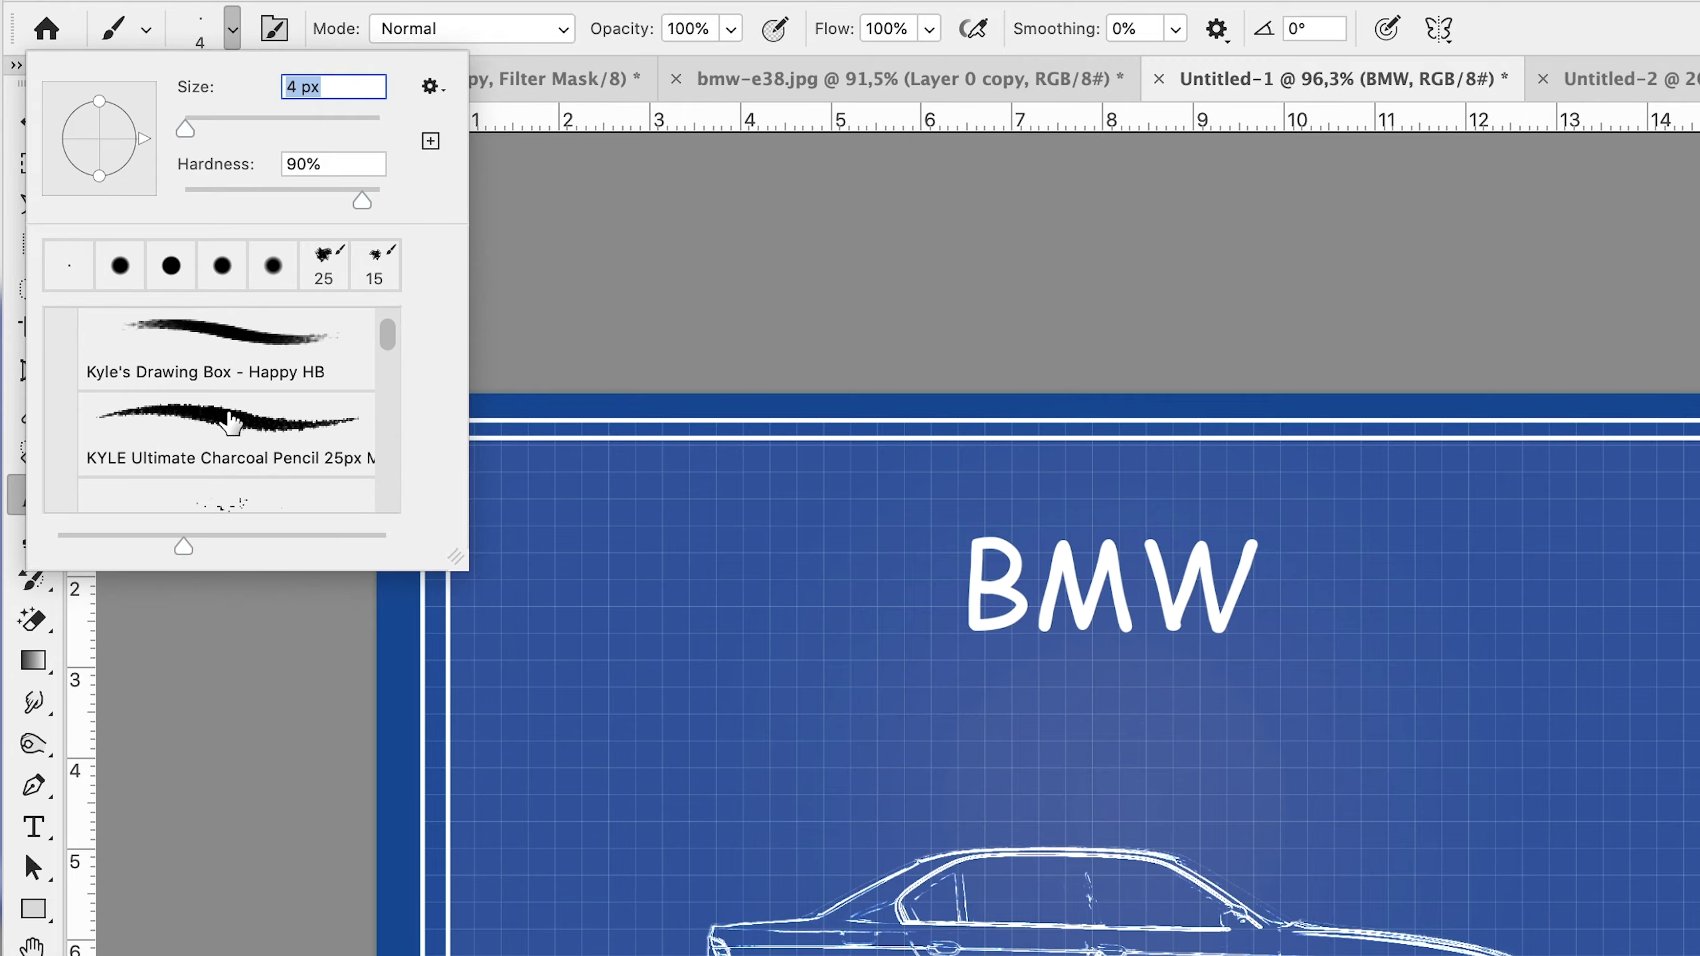
left_click(252, 430)
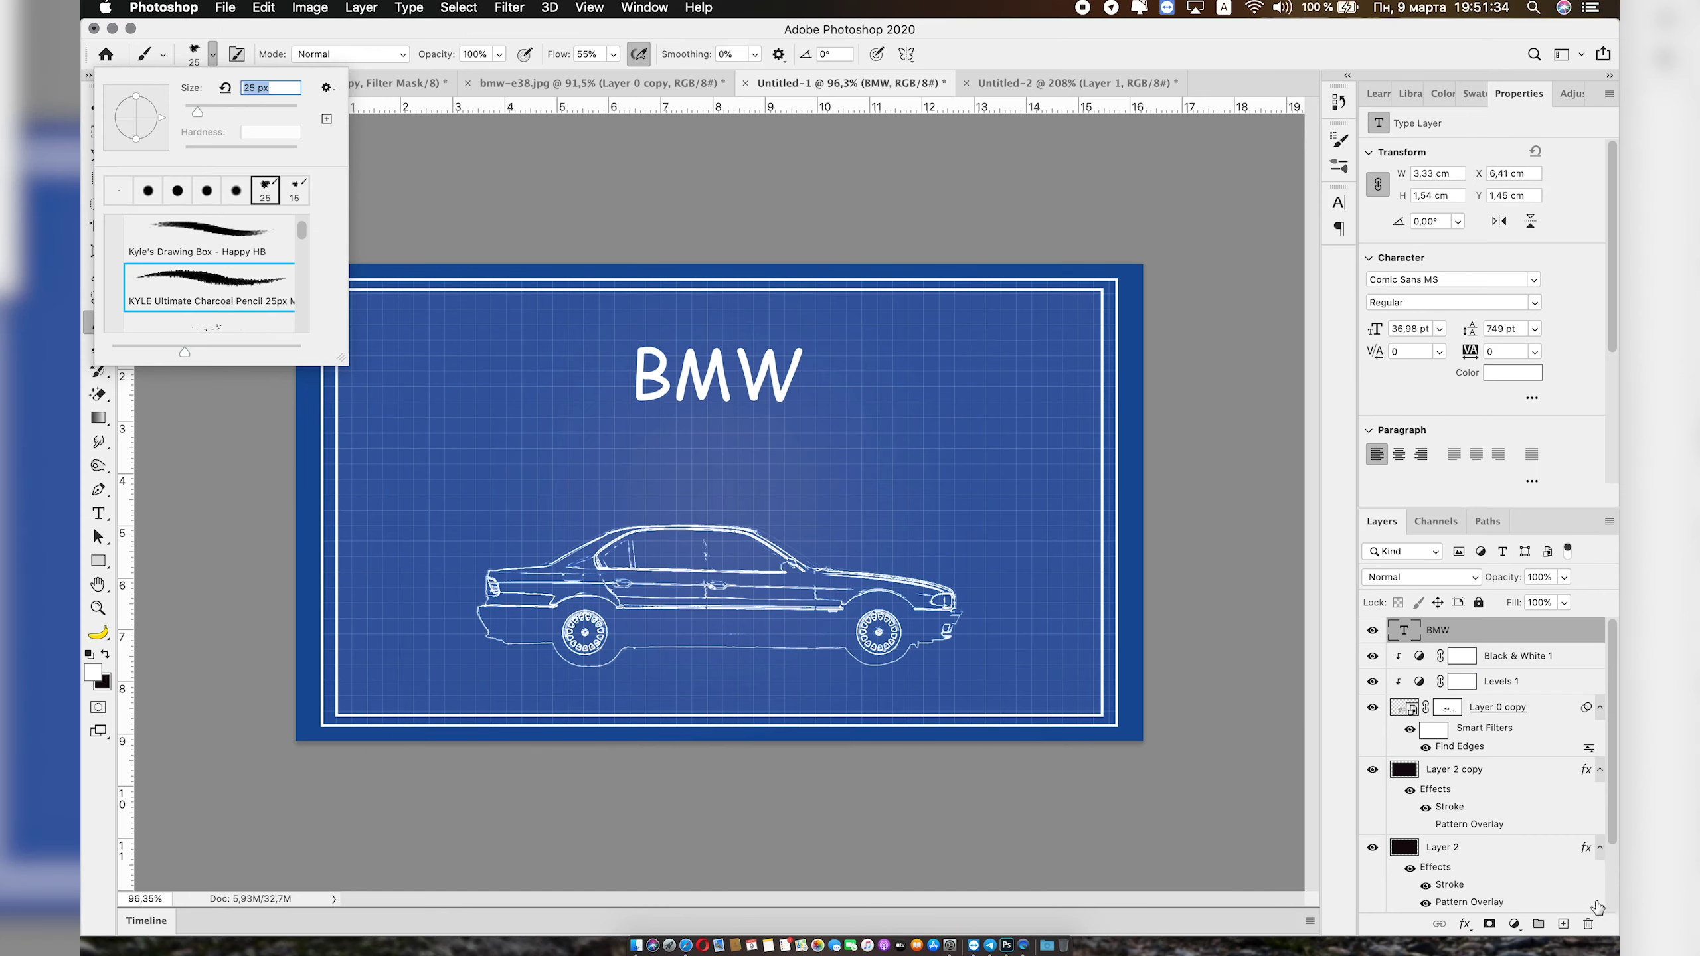
left_click(1563, 925)
scroll(918, 369, "up", 2)
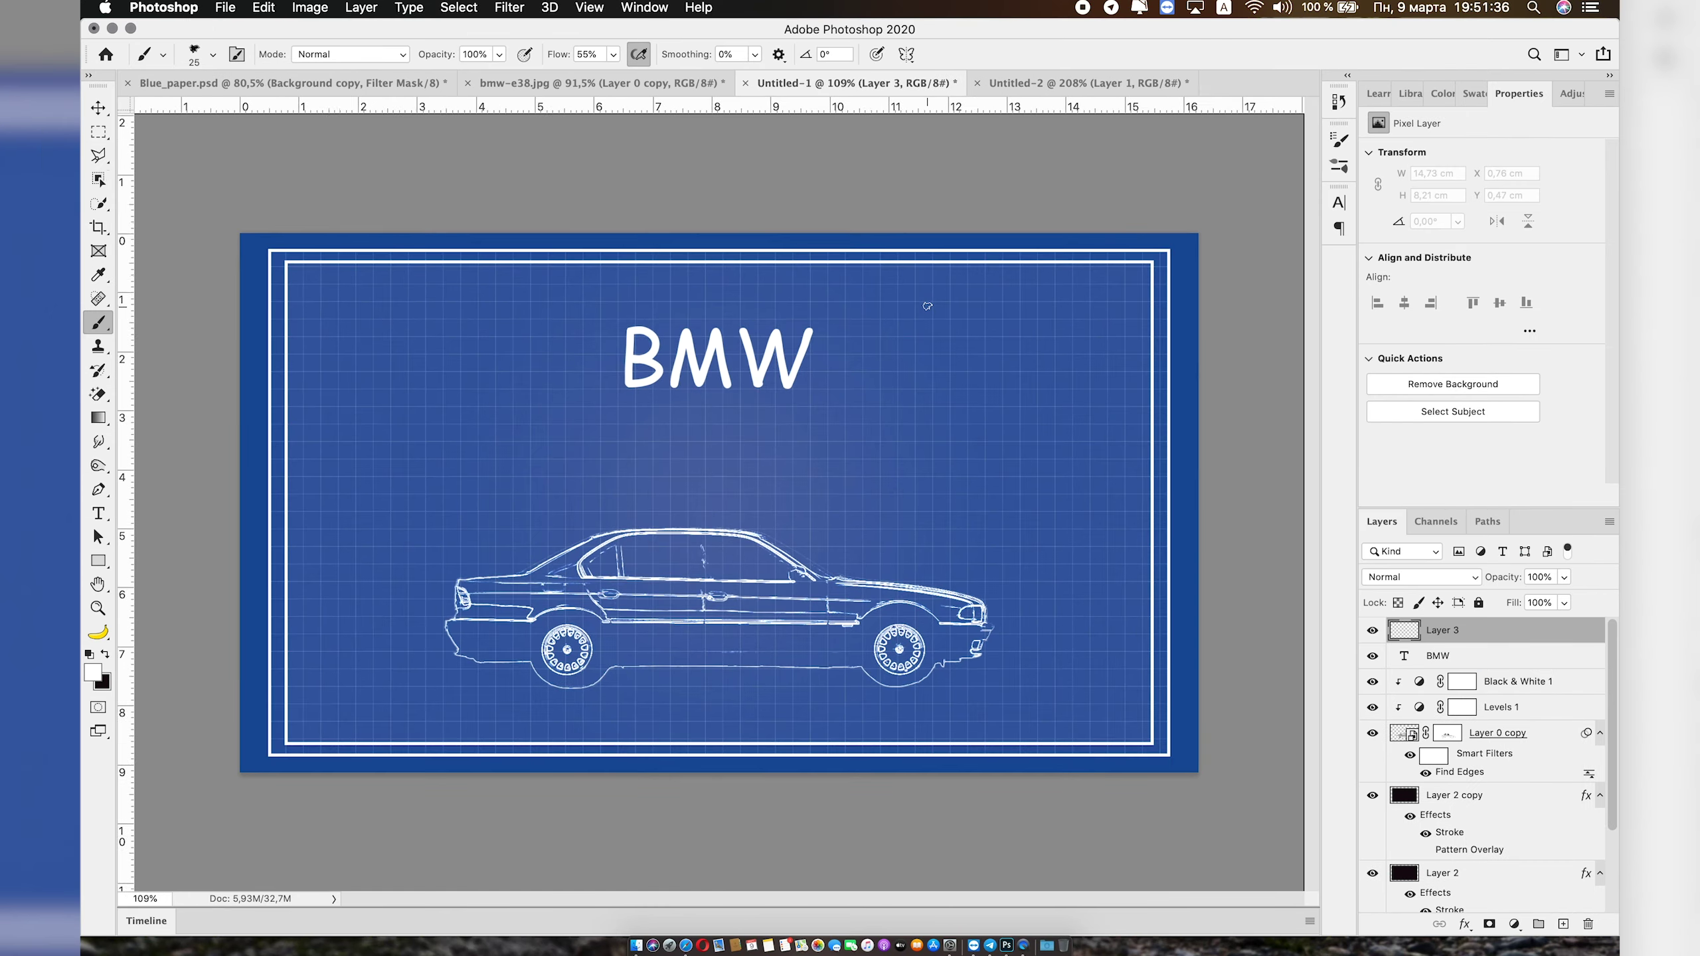
scroll(924, 302, "up", 5)
right_click(822, 287)
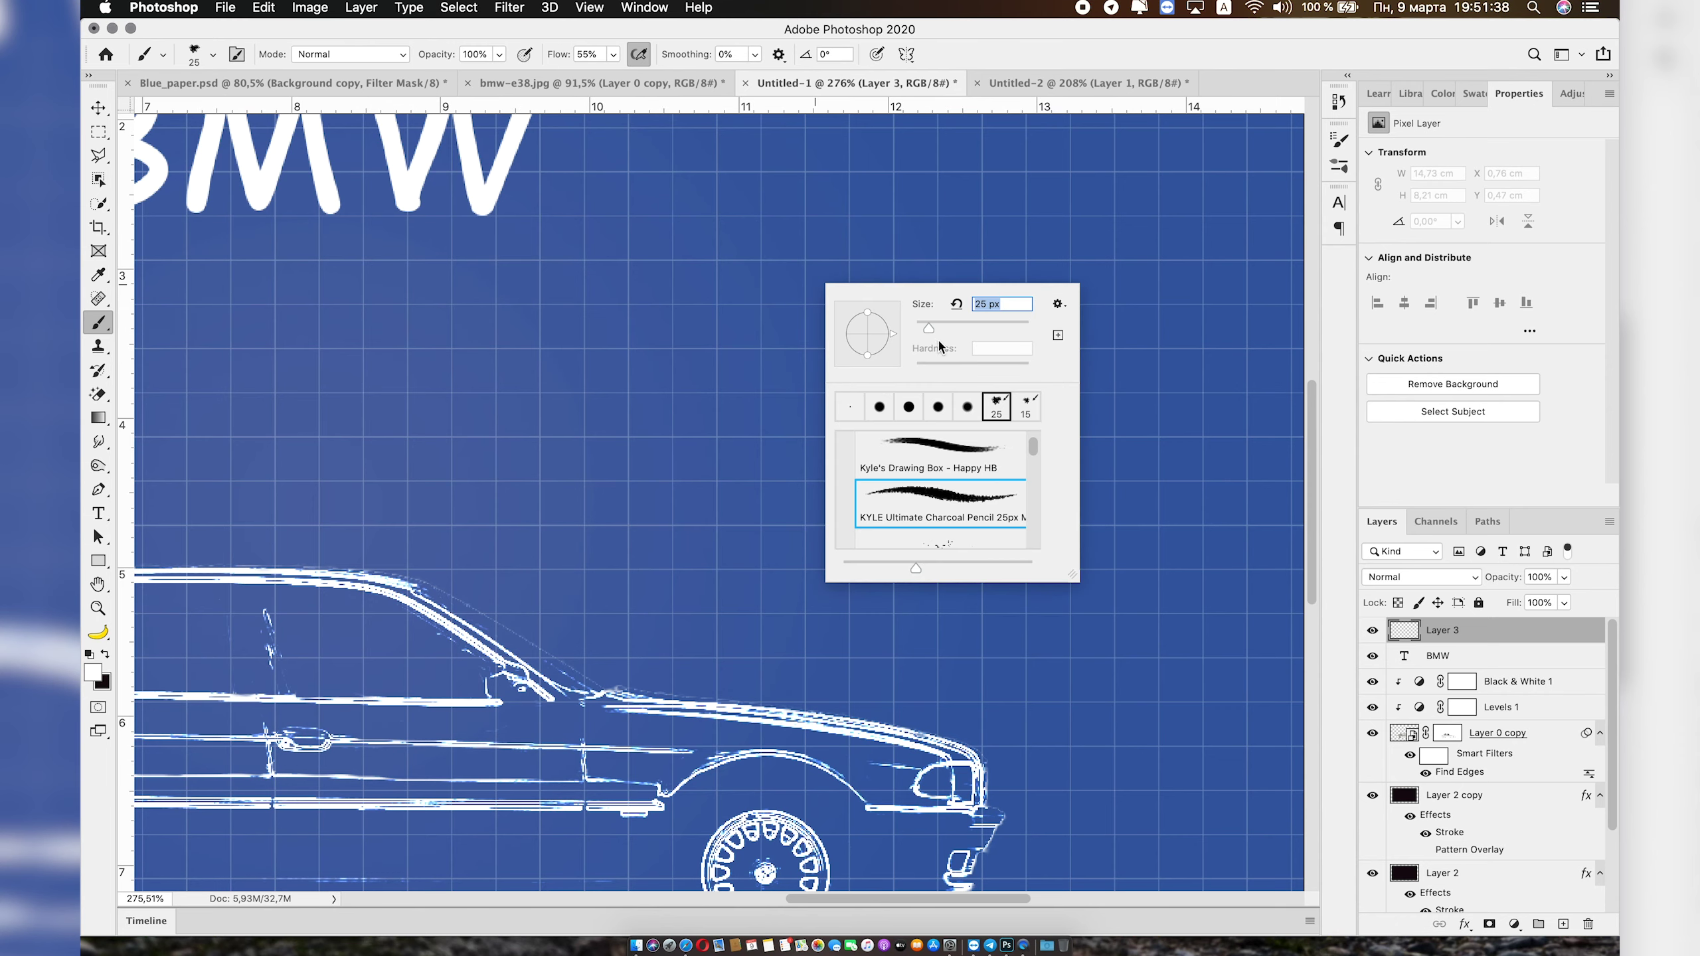
left_click(926, 328)
key("Return")
Hand-write 'E38' in charcoal strokes and fit the poster in view
left_click_drag(796, 293, 768, 434)
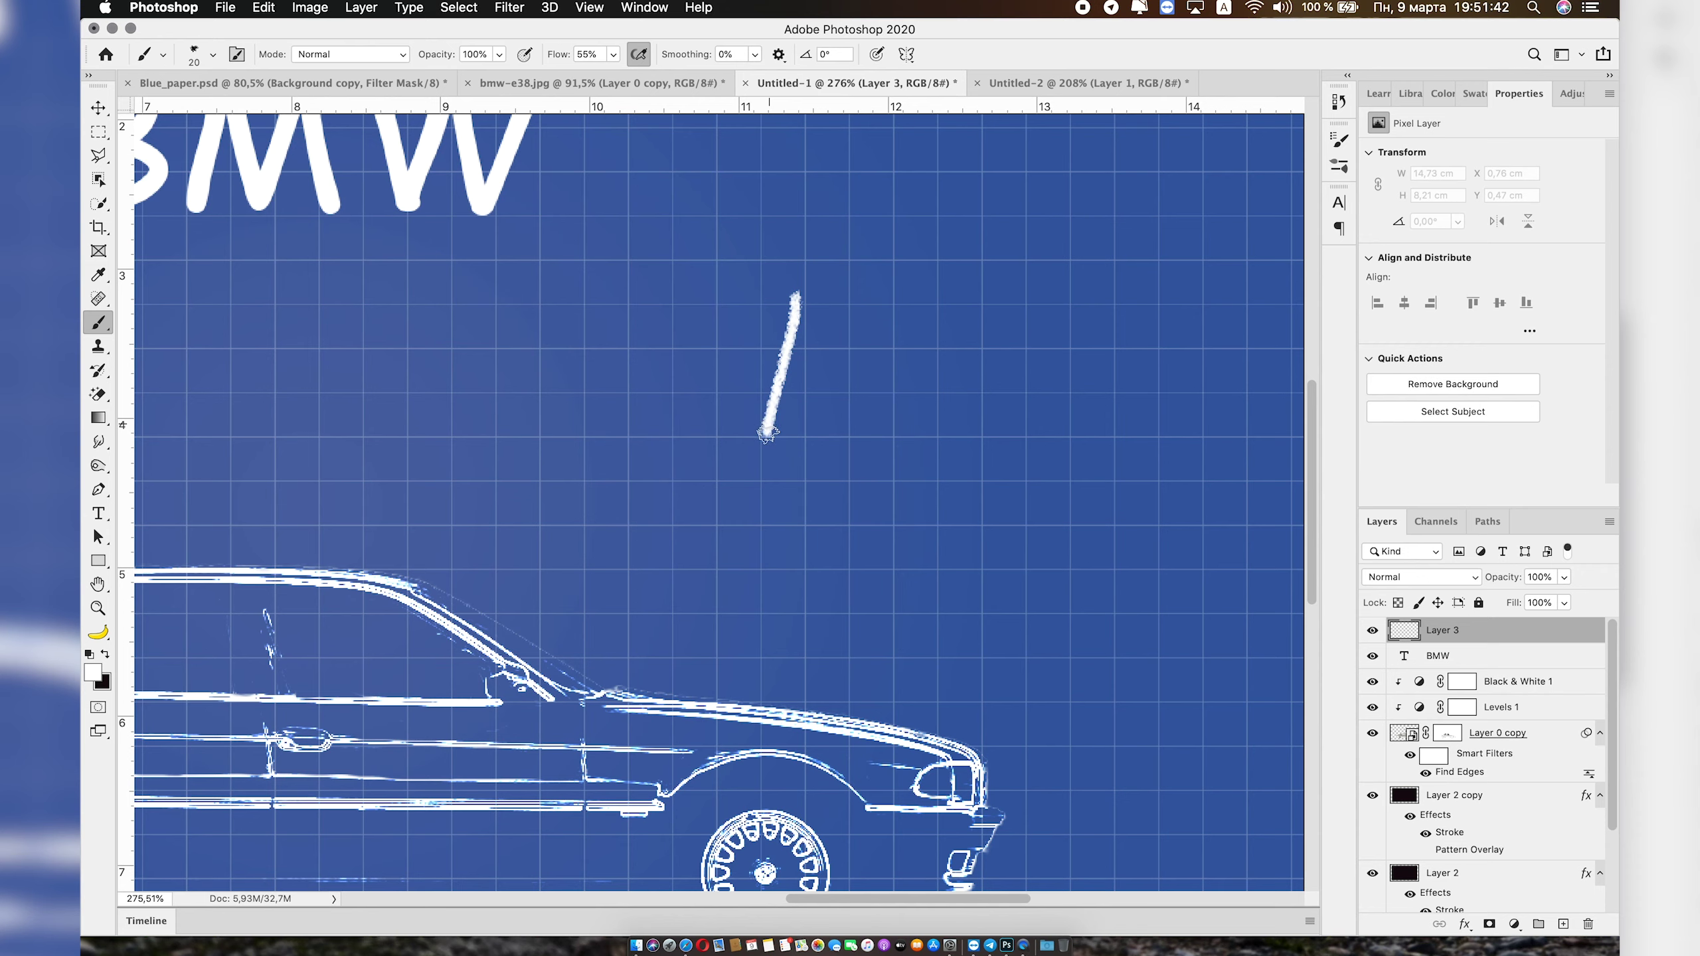
left_click_drag(797, 302, 894, 303)
left_click_drag(777, 369, 883, 368)
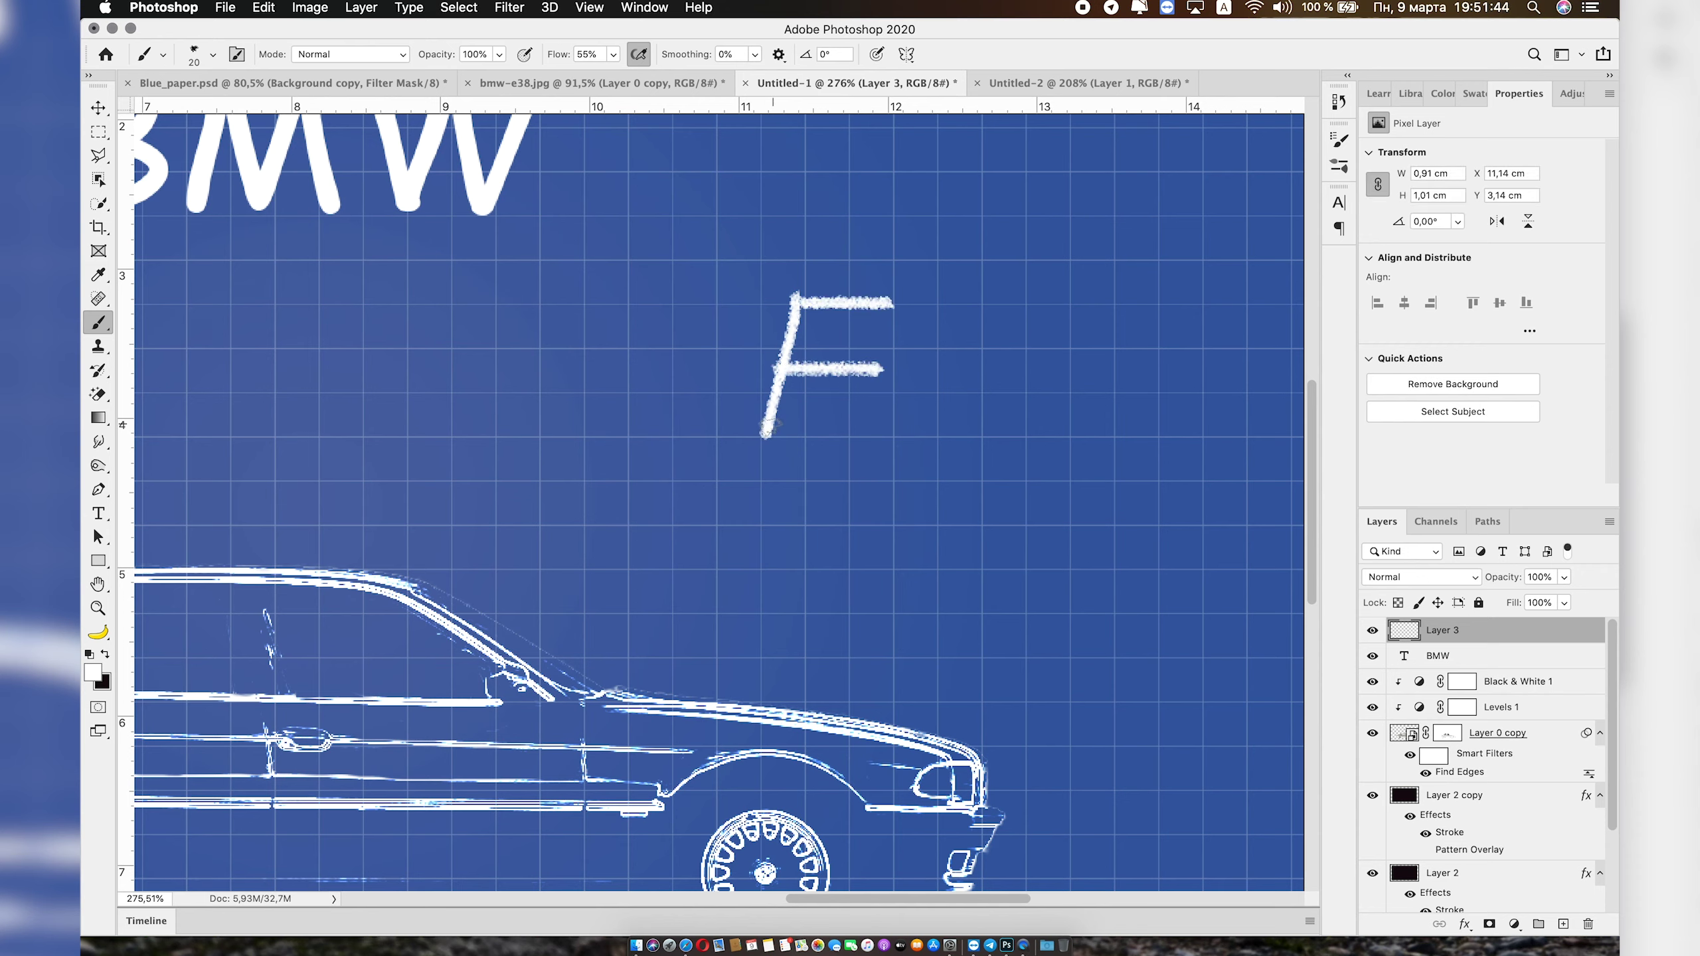
left_click_drag(765, 435, 882, 434)
mouse_move(947, 302)
left_mouse_down()
mouse_move(957, 365)
mouse_move(1021, 395)
mouse_move(903, 434)
left_mouse_up()
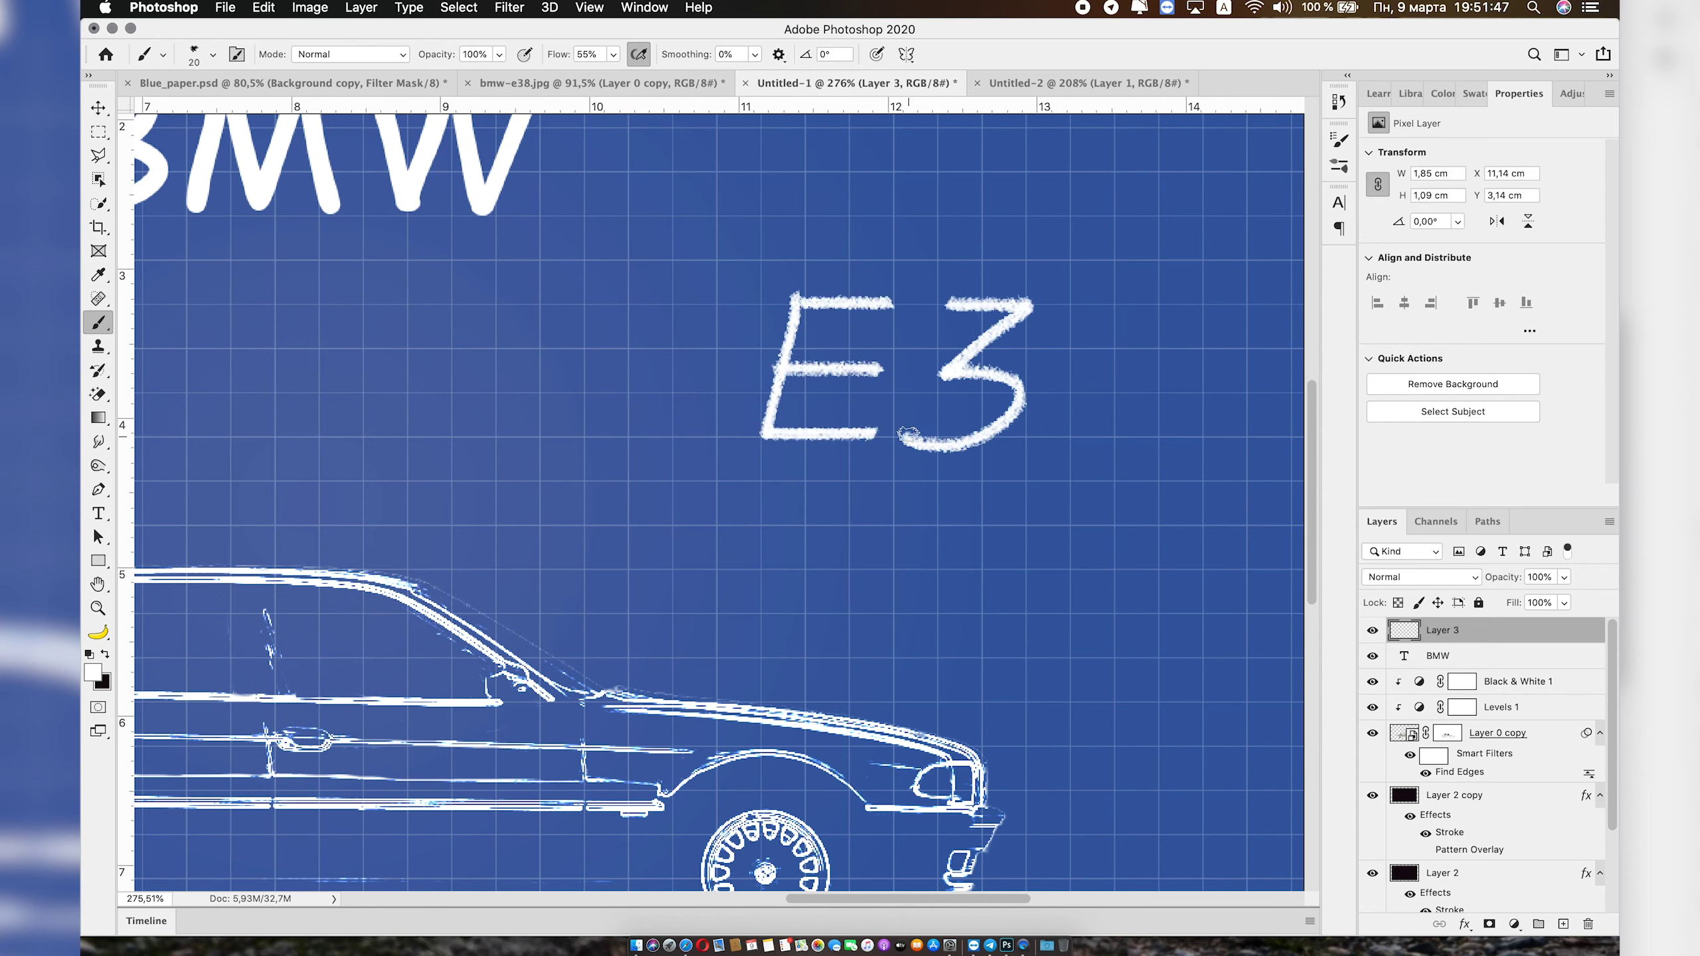
left_click_drag(1141, 315, 1115, 315)
key("super+0")
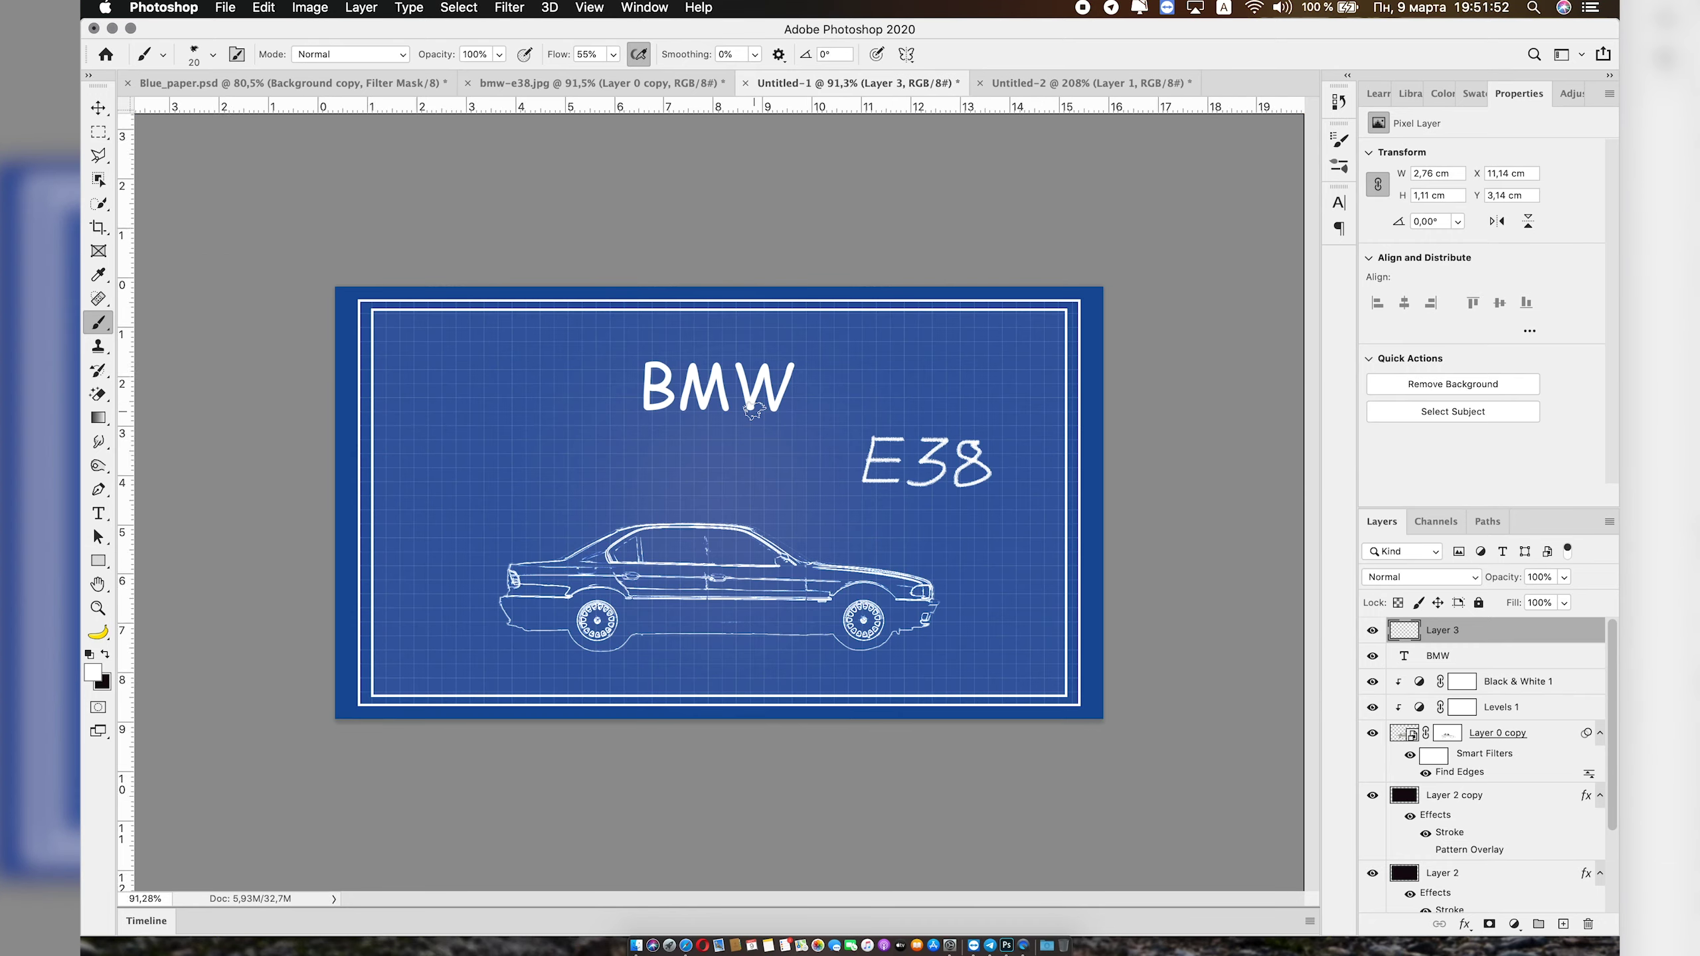
scroll(415, 134, "down", 2)
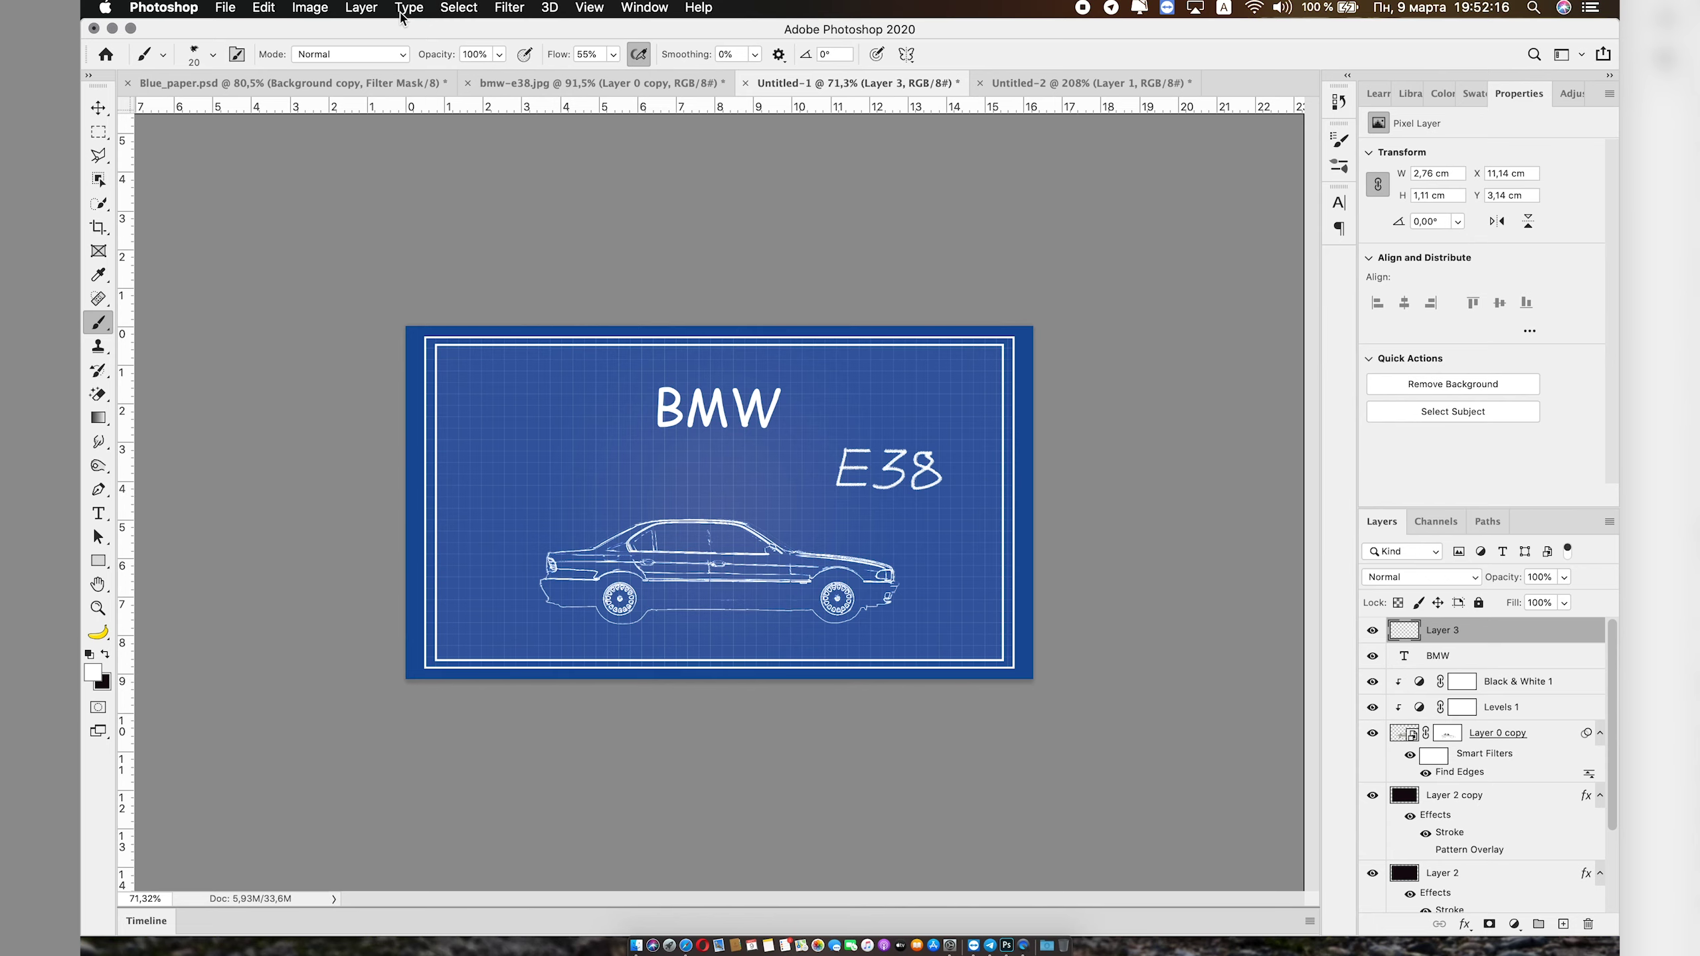
scroll(491, 242, "up", 3)
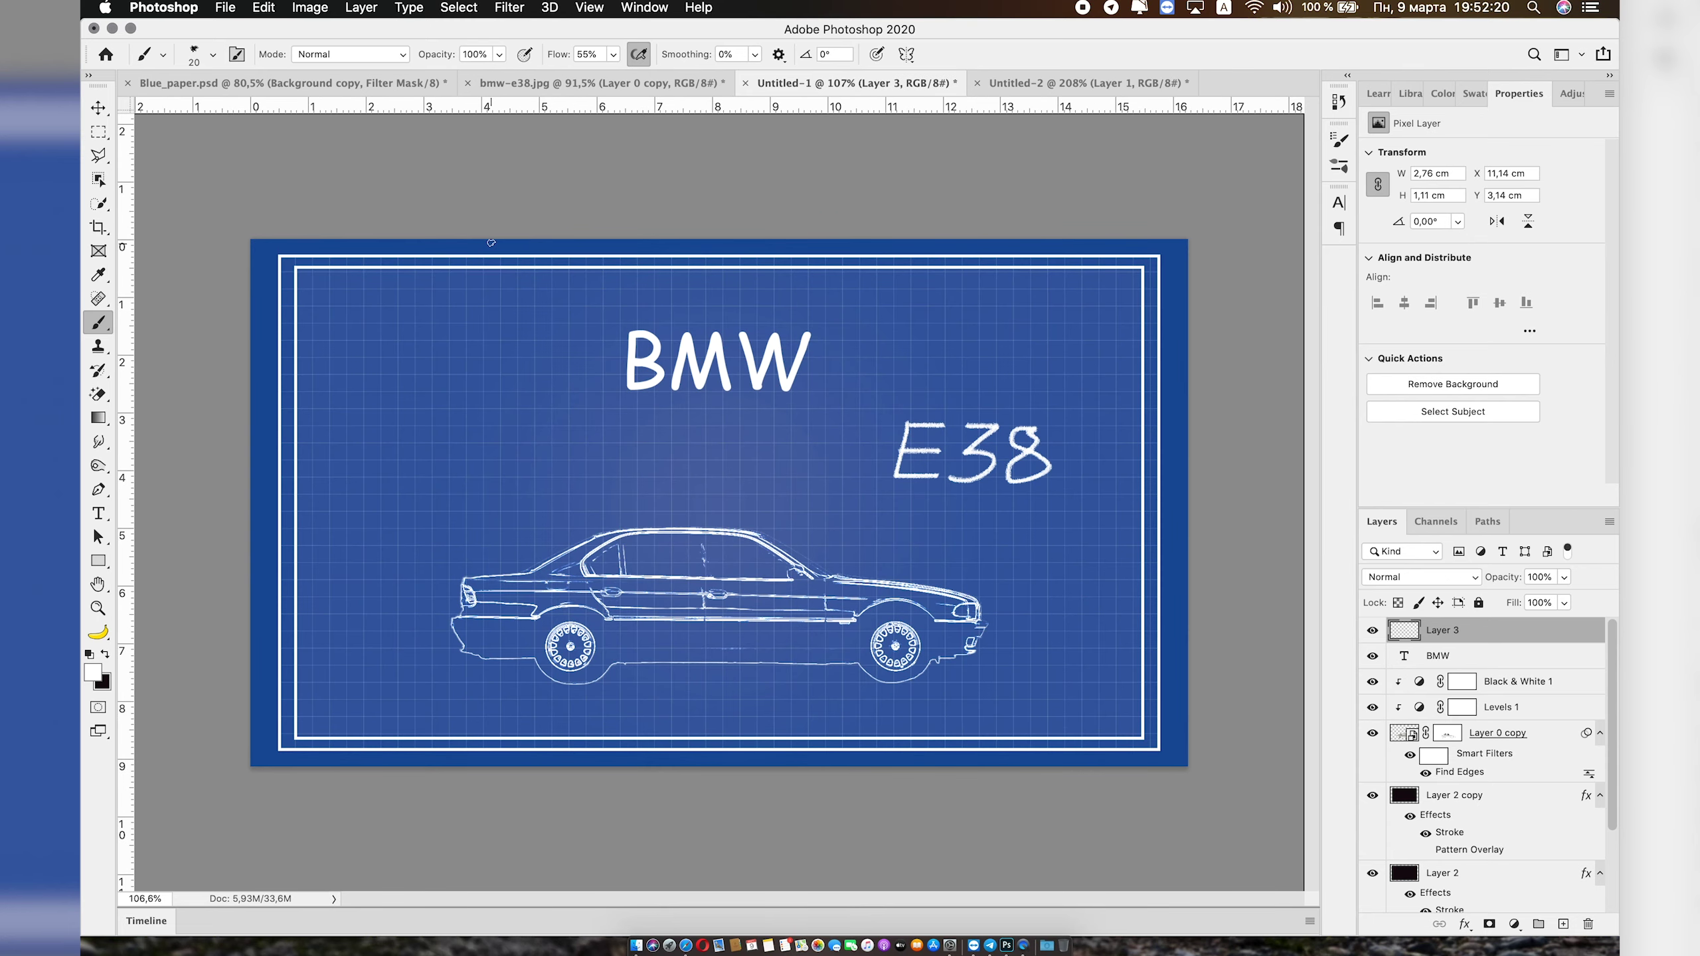